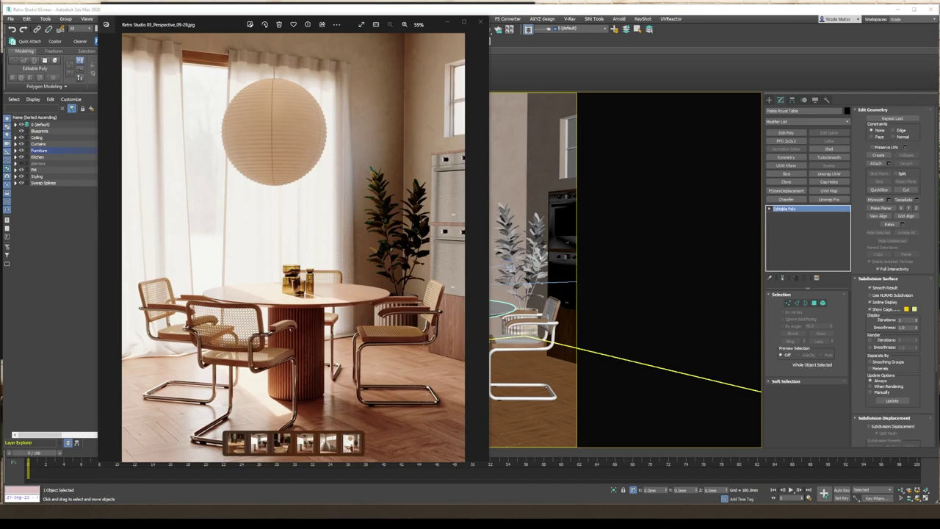
# - Create a box at the base of the doorway opening and convert it to an editable poly
pyautogui.keyDown('alt'); pyautogui.moveTo(721, 297); pyautogui.dragTo(646, 269, button='middle'); pyautogui.keyUp('alt')
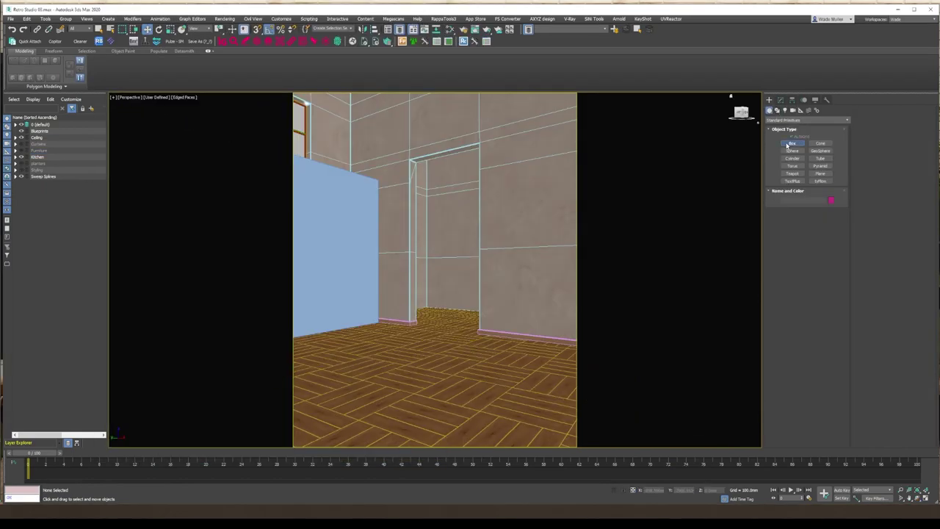
pyautogui.click(787, 145)
pyautogui.moveTo(412, 321); pyautogui.dragTo(466, 336)
pyautogui.click(466, 162)
pyautogui.press('t')
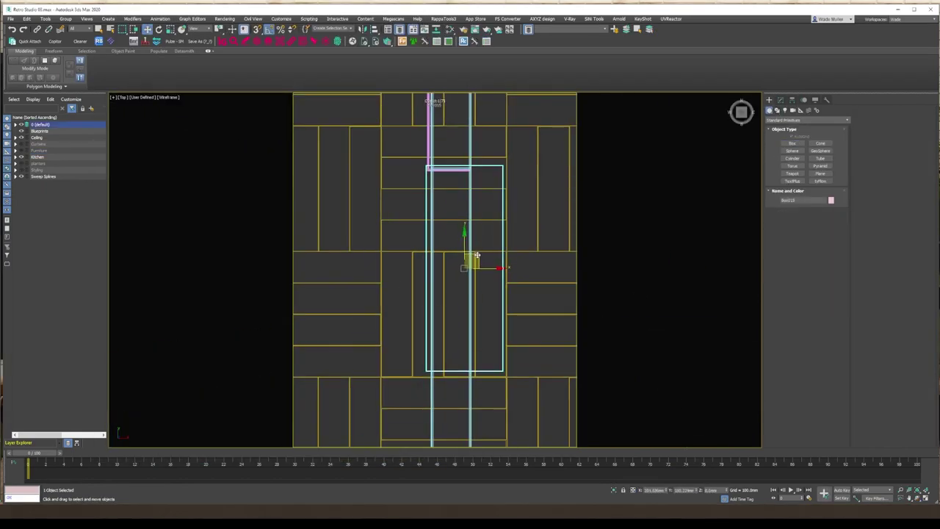
pyautogui.rightClick(339, 271)
pyautogui.click(426, 424)
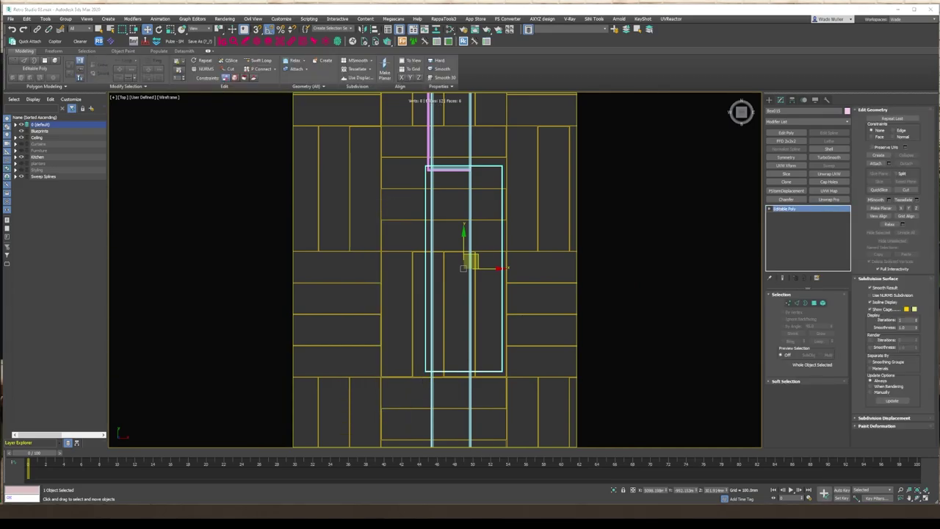
# - Move the box's end vertices in the top view to line up with both sides of the doorway opening
pyautogui.press('1')
pyautogui.scroll(-5, 462, 168)
pyautogui.scroll(8, 498, 216)
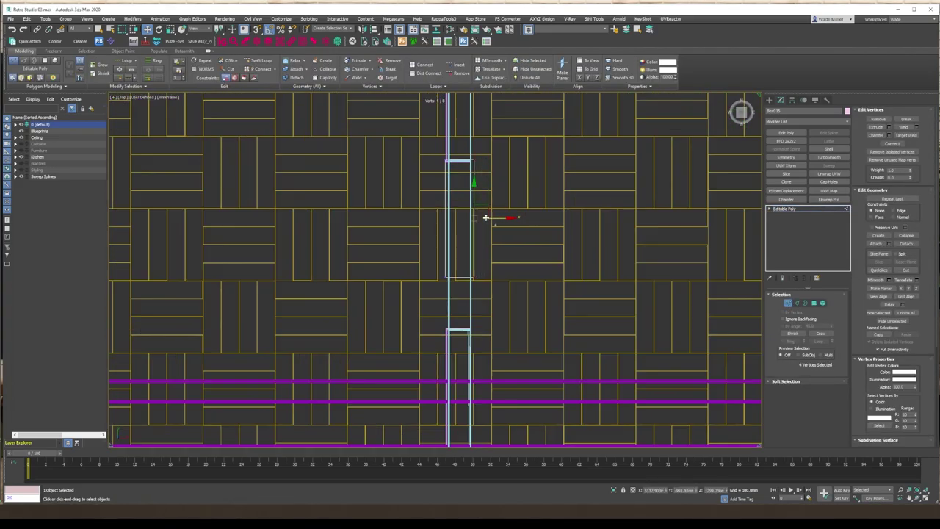
pyautogui.scroll(3, 481, 274)
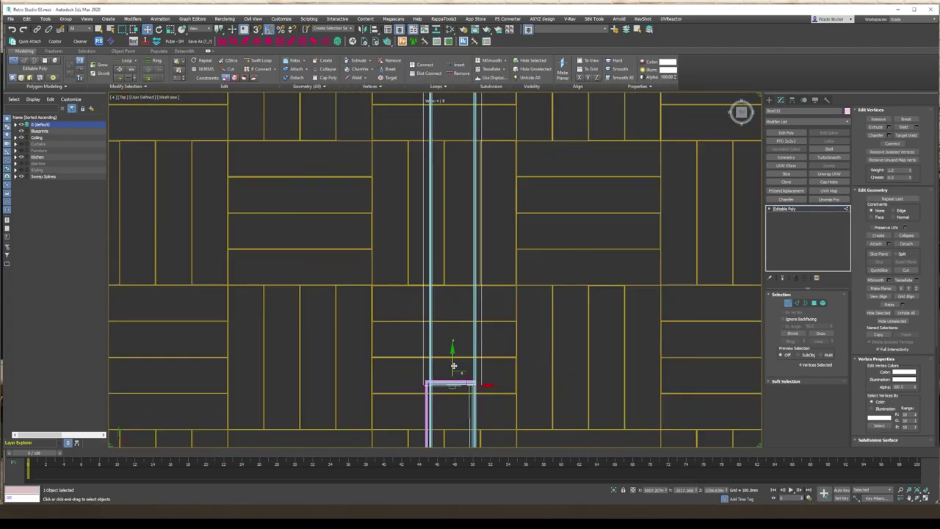
pyautogui.press('p')
pyautogui.scroll(5, 473, 327)
pyautogui.press('t')
pyautogui.scroll(-5, 411, 177)
pyautogui.scroll(8, 441, 213)
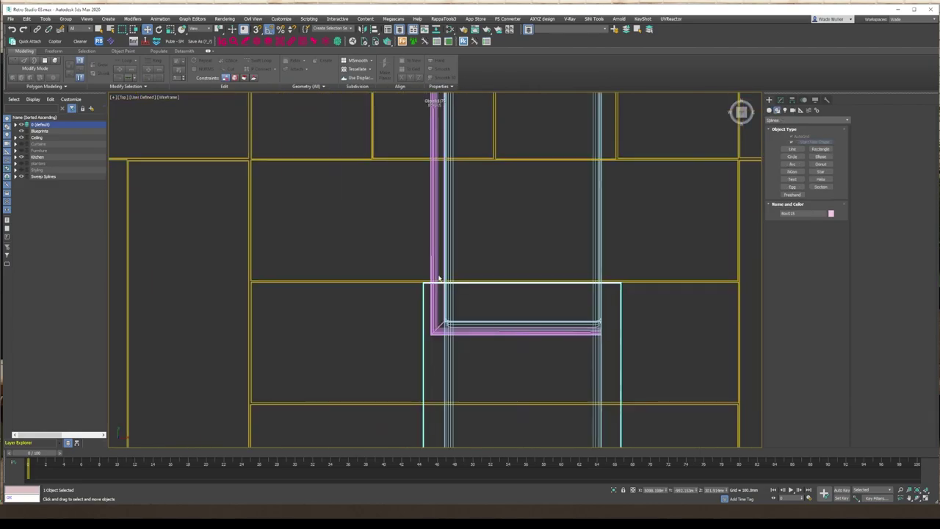
# - Draw the door trim cross-section in the top view as a line with notched ridges, steps and a return into the opening
pyautogui.press('l')
pyautogui.click(437, 248)
pyautogui.click(414, 247)
pyautogui.scroll(2, 414, 284)
pyautogui.scroll(3, 414, 284)
pyautogui.click(412, 283)
pyautogui.click(424, 295)
pyautogui.click(413, 307)
pyautogui.click(412, 362)
pyautogui.moveTo(414, 390); pyautogui.dragTo(422, 306, button='middle')
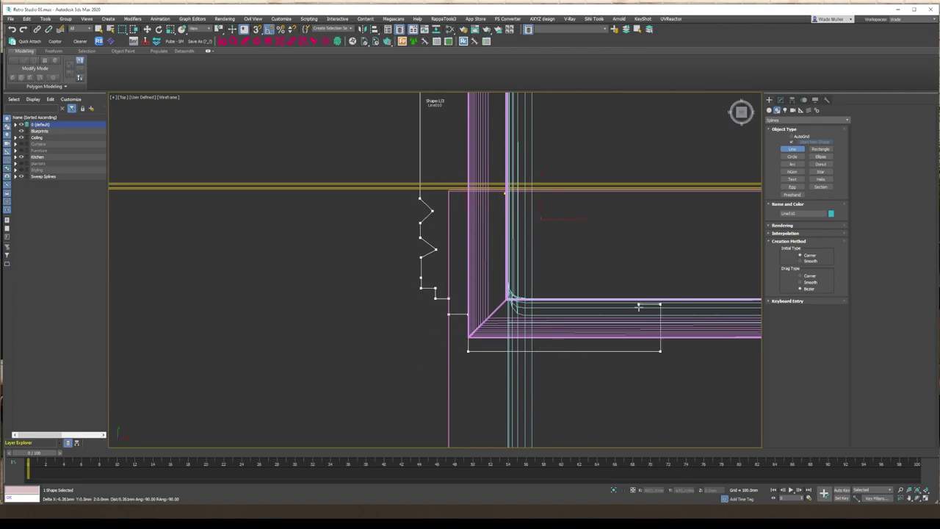
pyautogui.rightClick(672, 326)
# - Inspect the trim profile at the wall corner in shaded perspective and make Sweep Splines the current layer
pyautogui.press('p')
pyautogui.moveTo(672, 325)
pyautogui.keyDown('alt'); pyautogui.mouseDown(button='middle')
pyautogui.moveTo(534, 251)
pyautogui.moveTo(438, 339)
pyautogui.mouseUp(button='middle'); pyautogui.keyUp('alt')
pyautogui.press('F3')
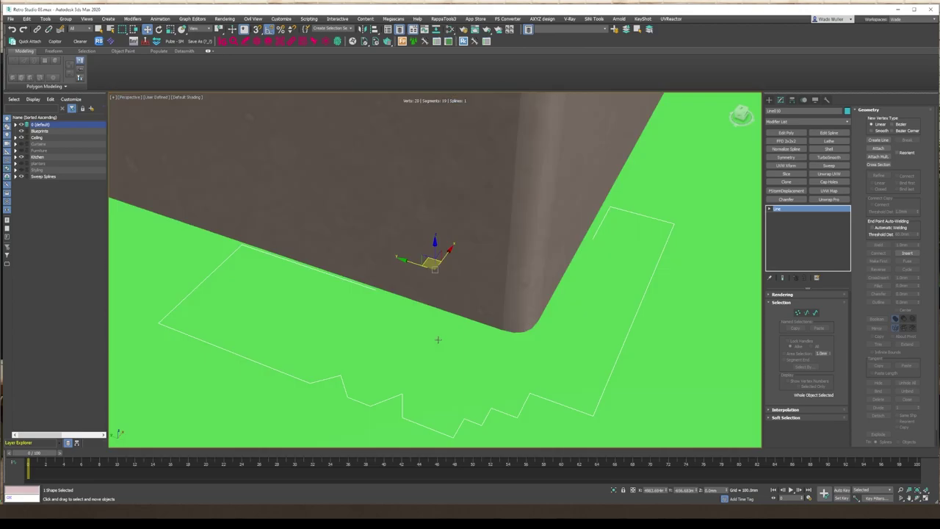
pyautogui.scroll(-3, 438, 340)
pyautogui.click(573, 29)
pyautogui.click(573, 85)
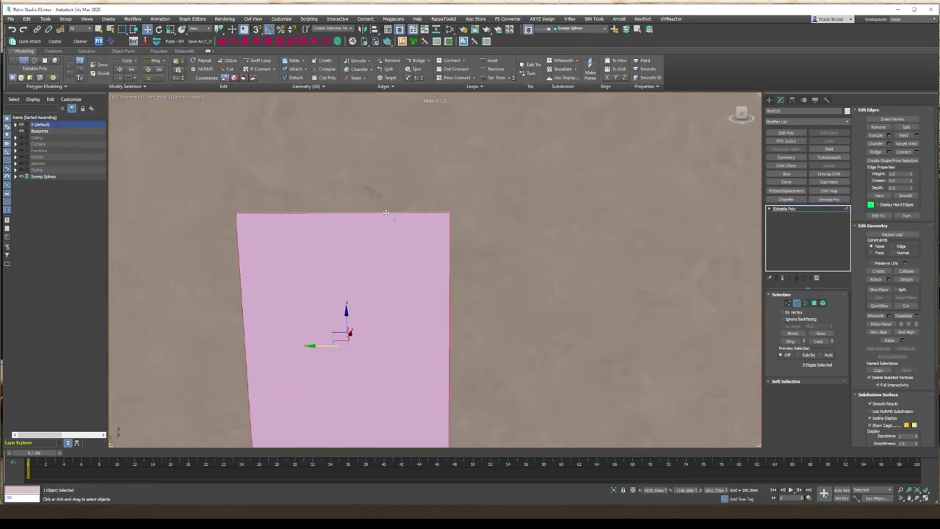
# - Create a shape from the box's top and side edges, and draw a rectangle over the doorway in the left view
pyautogui.click(892, 160)
pyautogui.click(456, 271)
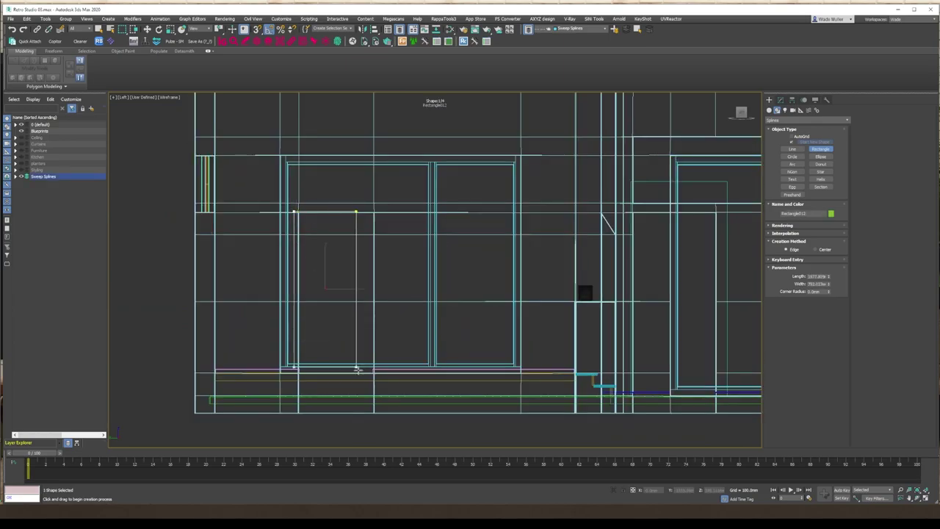
pyautogui.rightClick(416, 325)
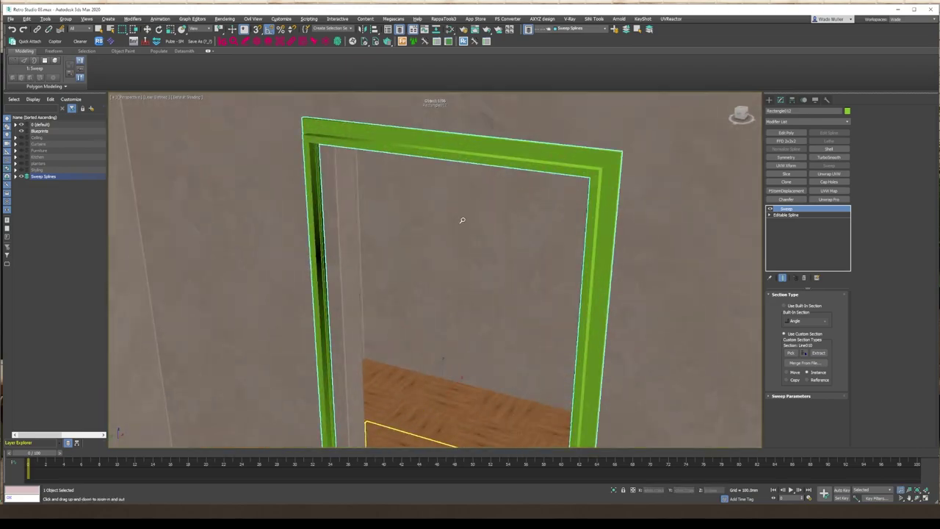
# - Mirror the door frame's sweep on both the XZ and XY planes and set its angle to 90
pyautogui.click(791, 396)
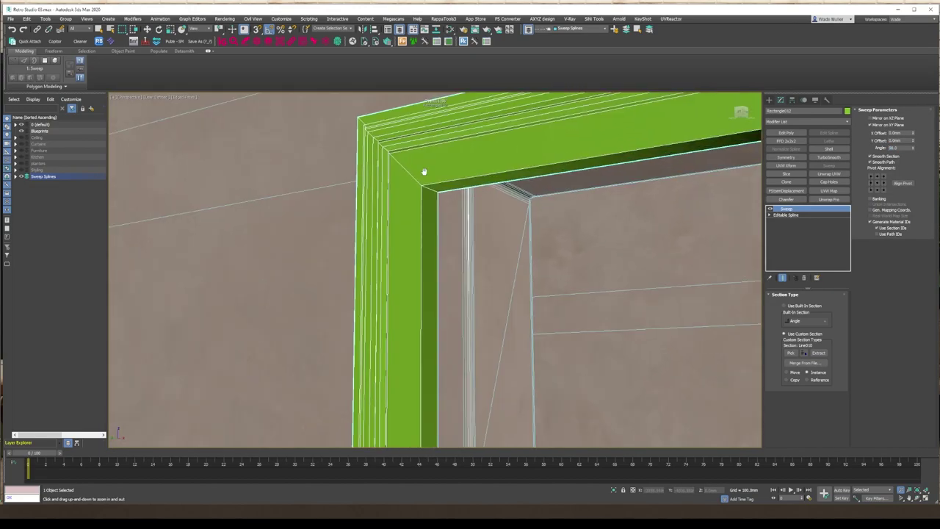
pyautogui.keyDown('alt'); pyautogui.moveTo(424, 172); pyautogui.dragTo(543, 188, button='middle'); pyautogui.keyUp('alt')
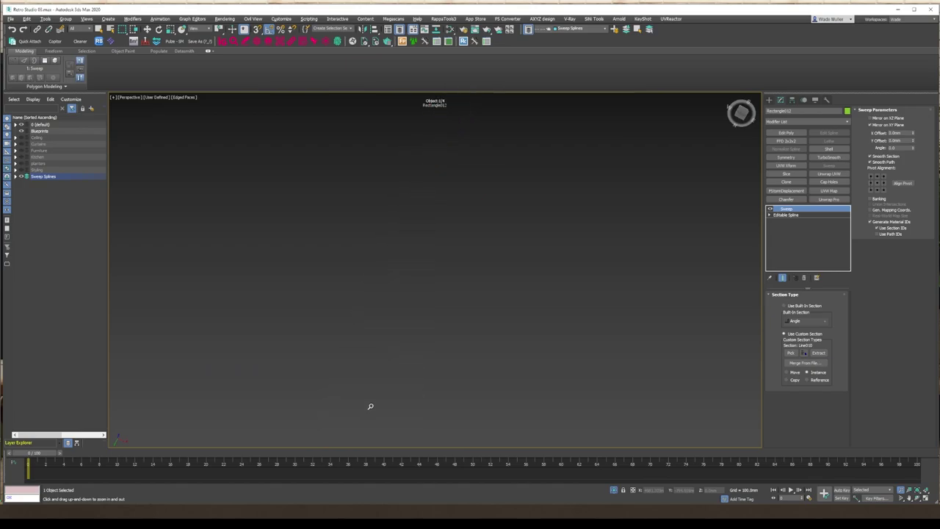
pyautogui.moveTo(391, 304); pyautogui.dragTo(495, 302)
pyautogui.moveTo(911, 149); pyautogui.dragTo(578, 252)
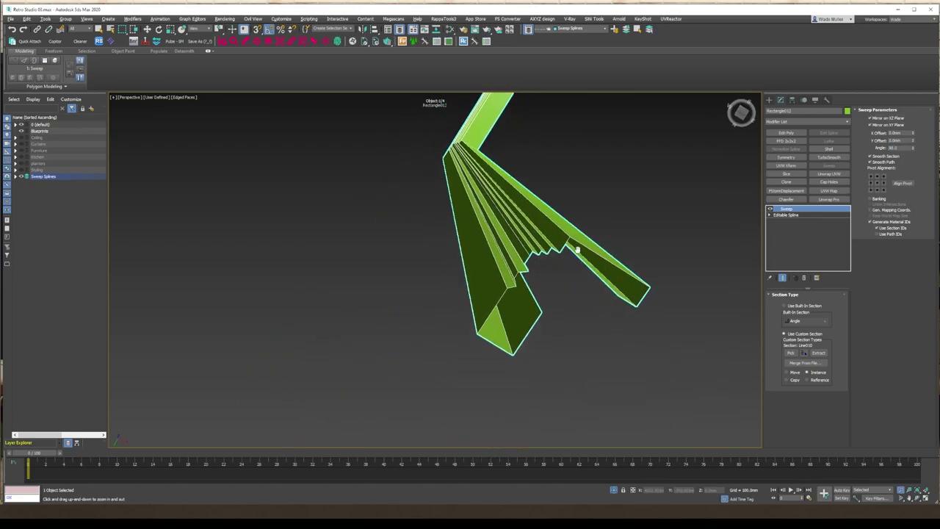
# - Edit the frame's base spline in the top view, moving its side vertices to line up with the doorway edges
pyautogui.click(786, 214)
pyautogui.press('t')
pyautogui.scroll(3, 482, 271)
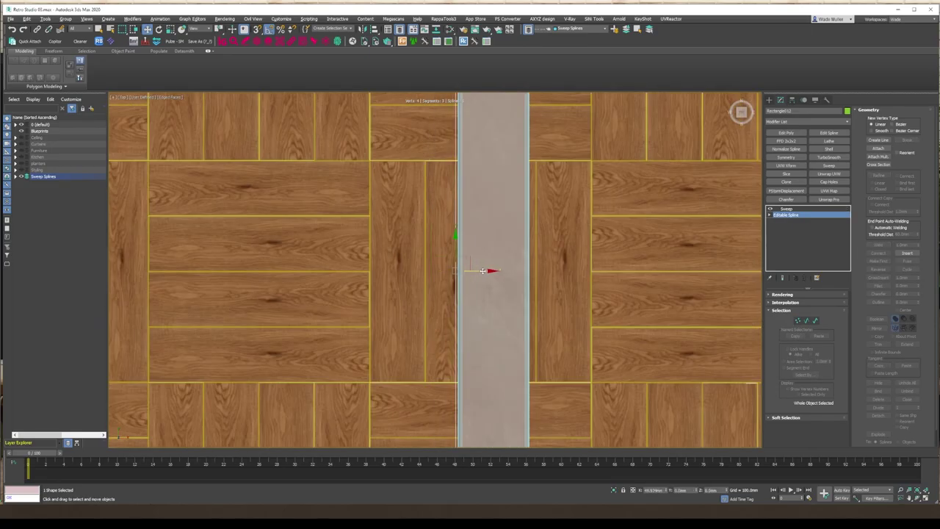
pyautogui.press('F3')
pyautogui.scroll(2, 482, 271)
pyautogui.press('1')
pyautogui.click(461, 167)
pyautogui.scroll(-5, 512, 273)
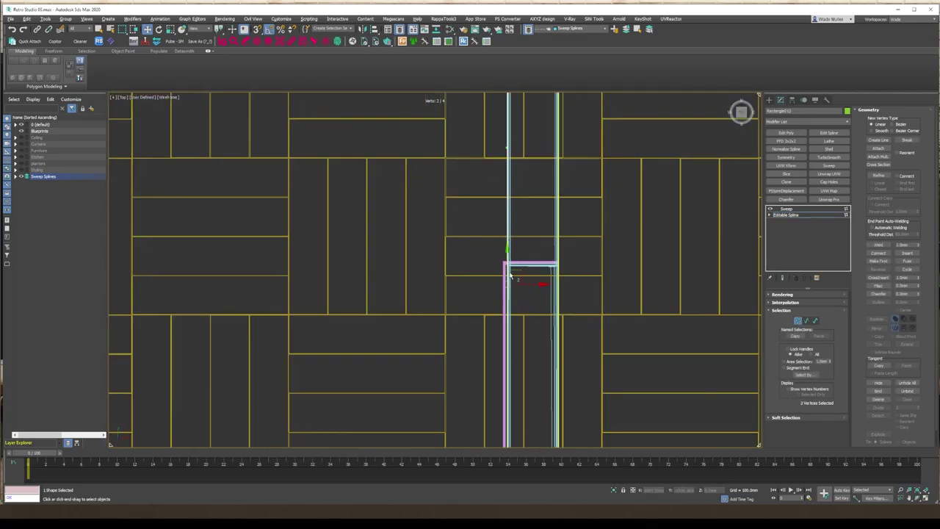
# - Align the frame spline's two lower vertices with the floor in perspective and return to the Sweep modifier
pyautogui.keyDown('alt'); pyautogui.moveTo(497, 247); pyautogui.dragTo(353, 237, button='middle'); pyautogui.keyUp('alt')
pyautogui.press('p')
pyautogui.press('F3')
pyautogui.scroll(-2, 566, 283)
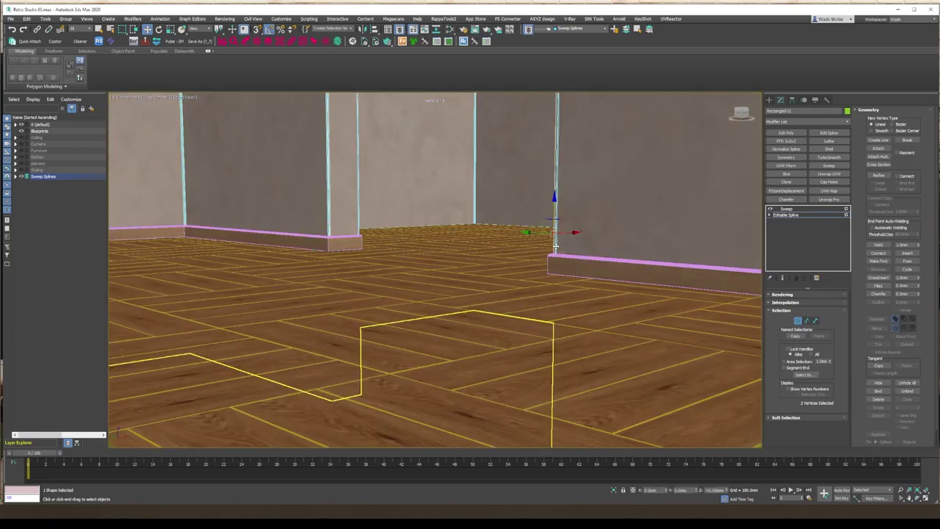
pyautogui.press('F3')
pyautogui.scroll(-2, 569, 259)
pyautogui.click(785, 210)
pyautogui.scroll(3, 447, 290)
pyautogui.press('F3')
pyautogui.scroll(10, 331, 244)
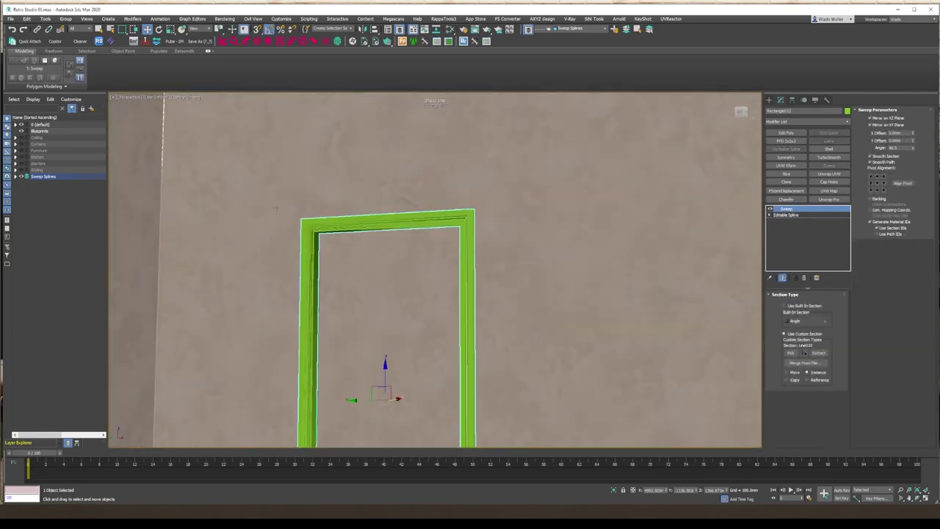
# - Fillet the pointed vertices of the two ridges on the trim profile line
pyautogui.scroll(-2, 331, 244)
pyautogui.scroll(1, 331, 245)
pyautogui.press('t')
pyautogui.press('F3')
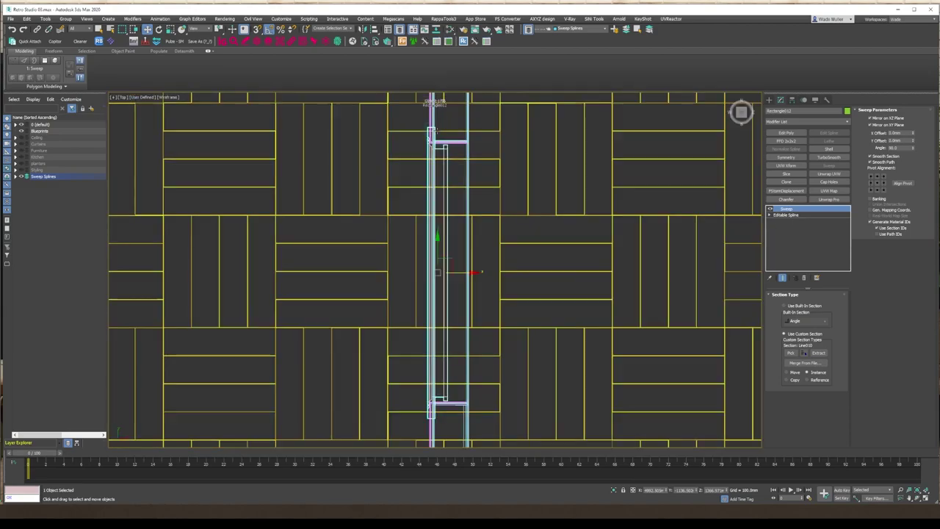
pyautogui.scroll(5, 531, 250)
pyautogui.click(532, 249)
pyautogui.press('1')
pyautogui.scroll(5, 367, 220)
pyautogui.moveTo(330, 235); pyautogui.dragTo(348, 264, button='middle')
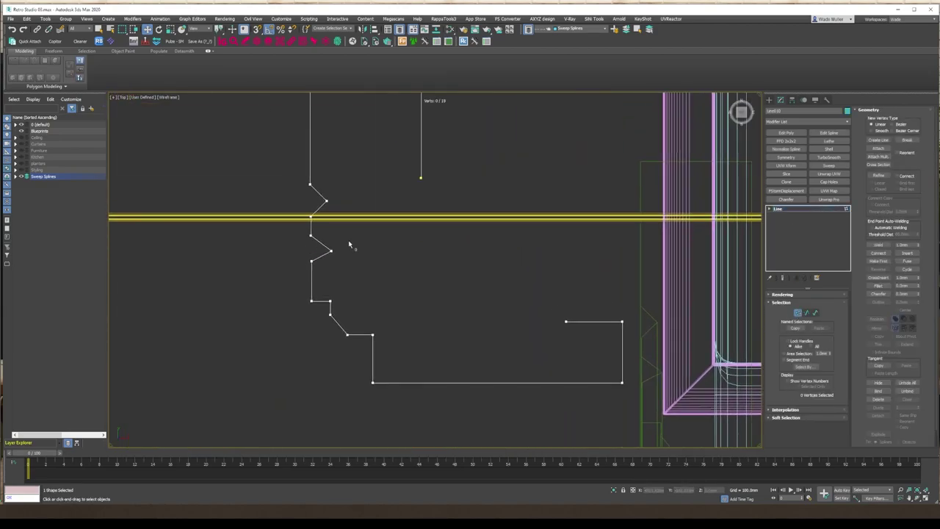
pyautogui.click(340, 289)
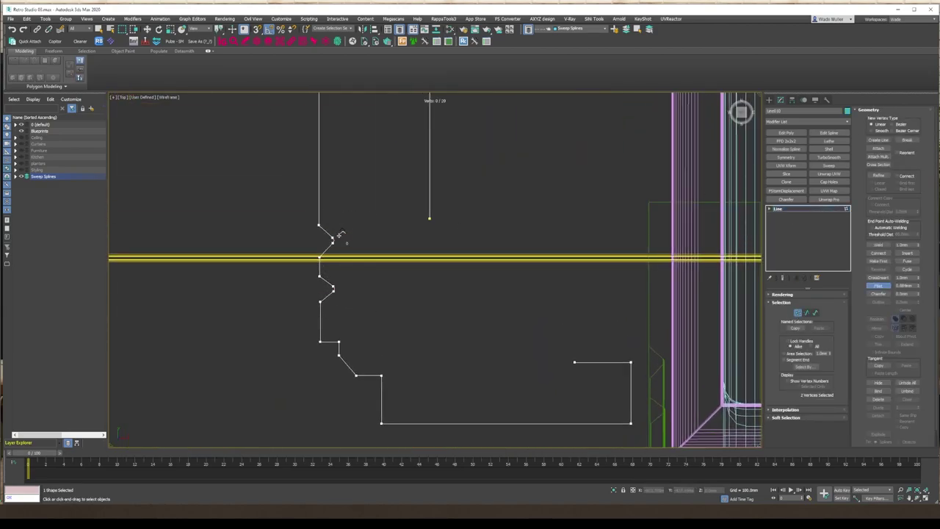
# - Fillet the remaining stepped corners along the outer side of the trim profile
pyautogui.scroll(3, 315, 253)
pyautogui.moveTo(327, 301); pyautogui.dragTo(390, 235, button='middle')
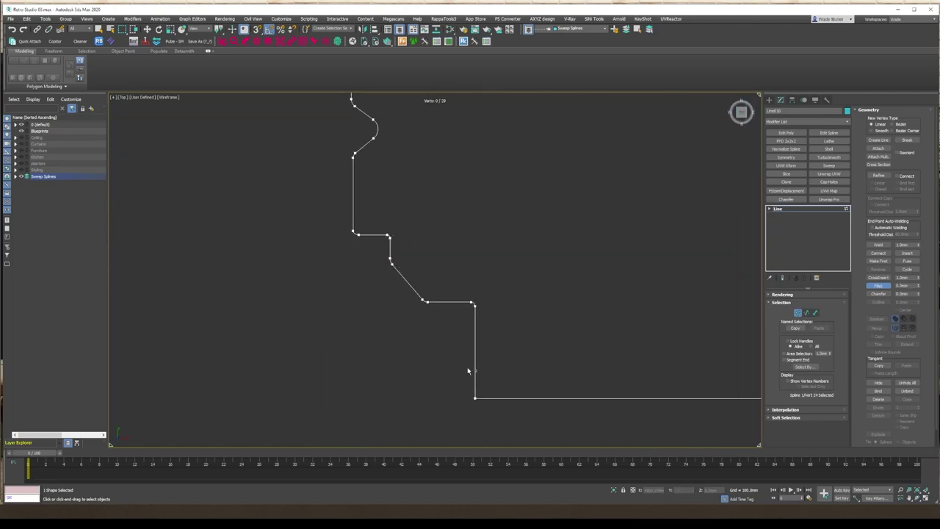
pyautogui.scroll(-4, 477, 327)
pyautogui.scroll(3, 514, 228)
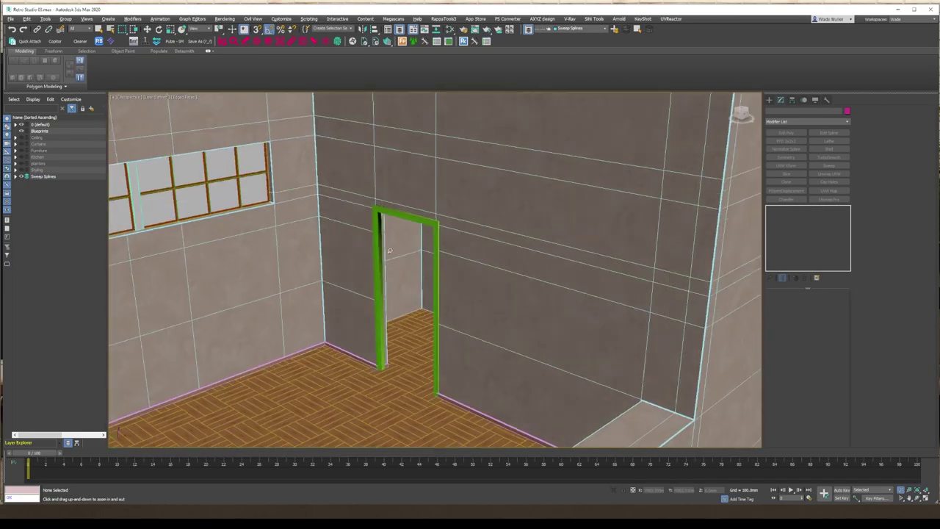
# - Examine the swept door frame's rounded moulding and its mitred upper corner up close
pyautogui.click(382, 251)
pyautogui.scroll(10, 441, 184)
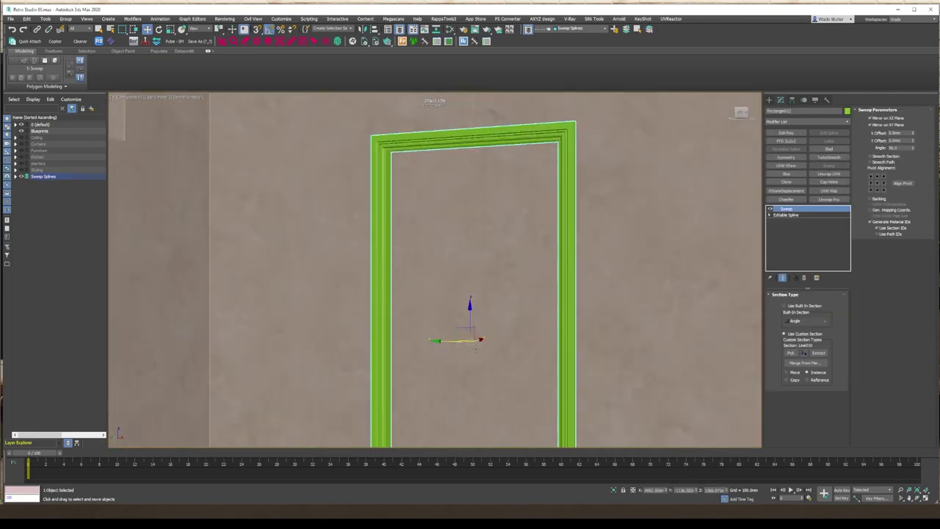
pyautogui.scroll(3, 498, 126)
pyautogui.scroll(3, 534, 186)
pyautogui.press('w')
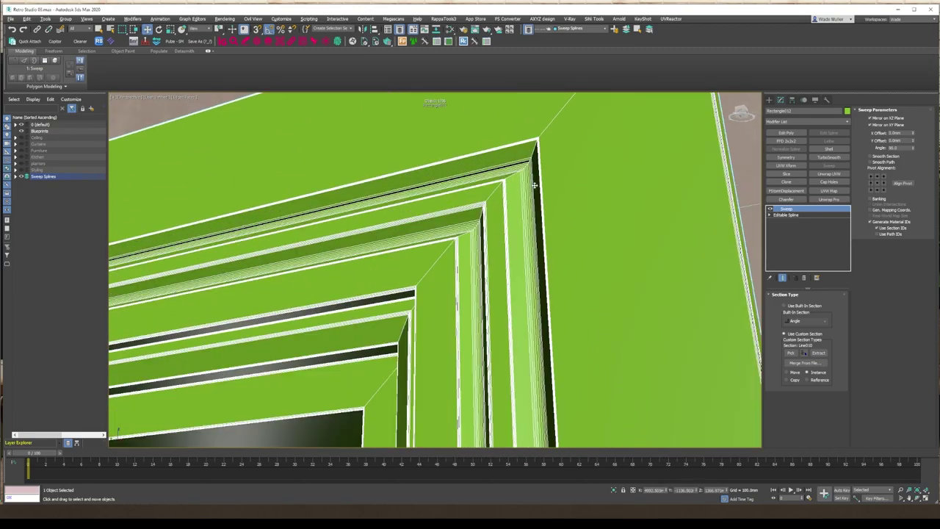
pyautogui.scroll(-6, 573, 214)
pyautogui.scroll(5, 544, 218)
pyautogui.scroll(-6, 544, 218)
# - Set the frame sweep's Y offset to 6.7 mm and mirror the frame to the other side of the wall
pyautogui.press('t')
pyautogui.scroll(5, 431, 279)
pyautogui.scroll(-2, 577, 191)
pyautogui.press('p')
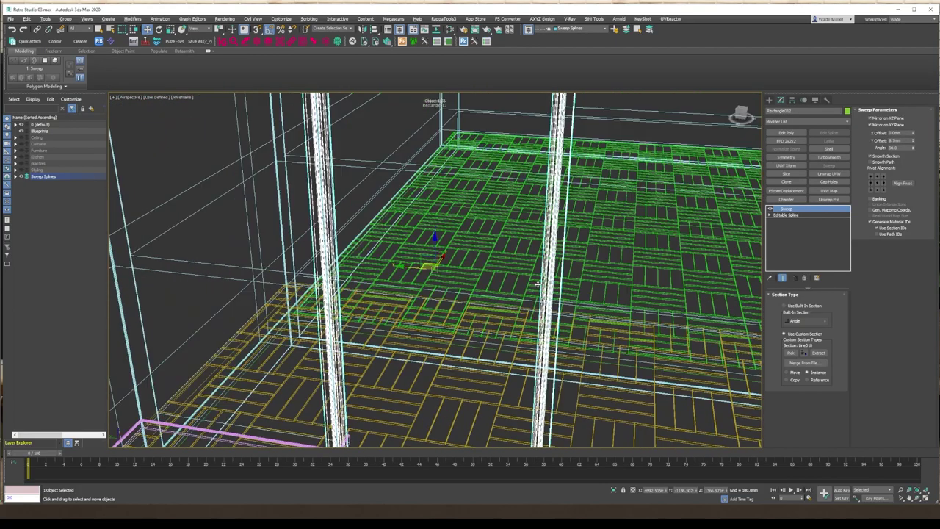
pyautogui.press('t')
pyautogui.click(363, 29)
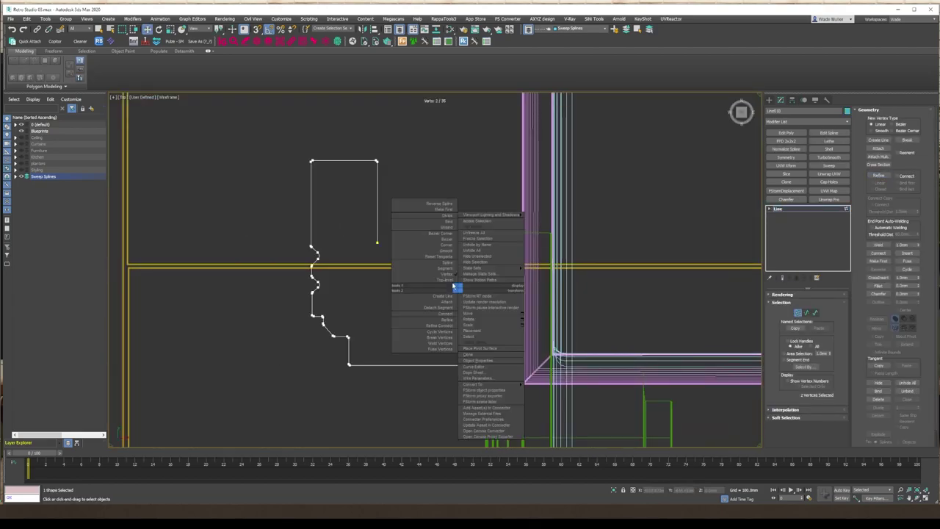
# - Add a vertex at the inner end of the trim profile and extend it towards the middle of the wall thickness
pyautogui.moveTo(465, 299); pyautogui.dragTo(465, 298)
pyautogui.moveTo(465, 298); pyautogui.dragTo(382, 175, button='middle')
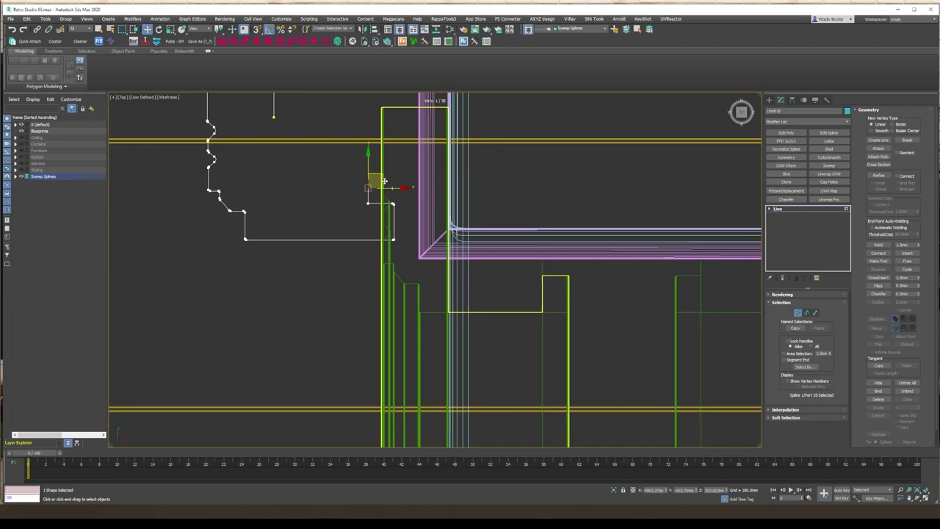
pyautogui.rightClick(366, 195)
pyautogui.click(382, 189)
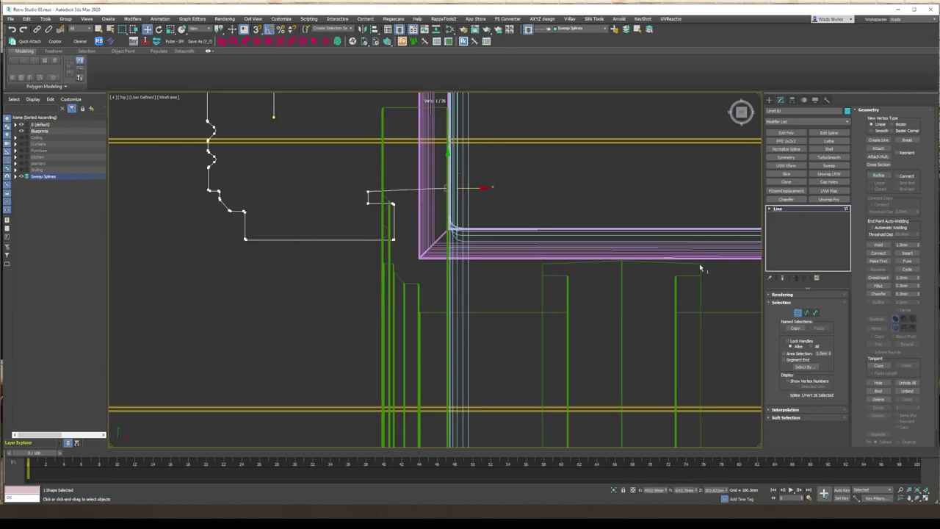
pyautogui.press('2')
pyautogui.click(805, 366)
# - Create a thin box for the door slab between the frame's inner stops and convert it to an editable poly
pyautogui.press('p')
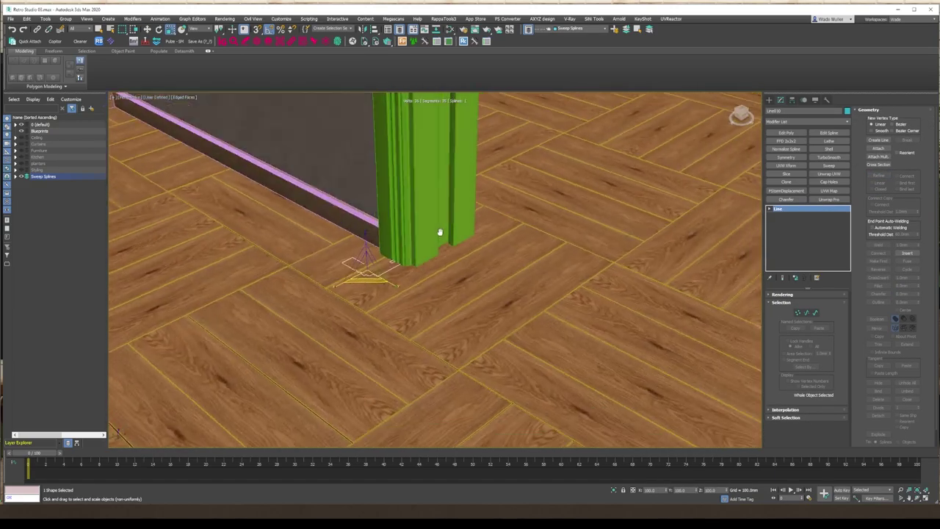
pyautogui.scroll(5, 403, 251)
pyautogui.scroll(-5, 393, 288)
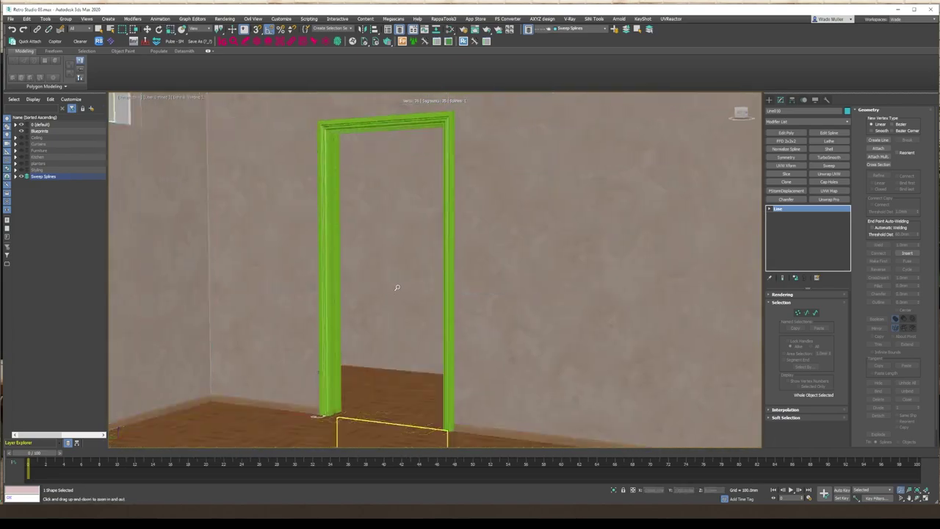
pyautogui.scroll(5, 382, 390)
pyautogui.press('t')
pyautogui.scroll(-3, 346, 220)
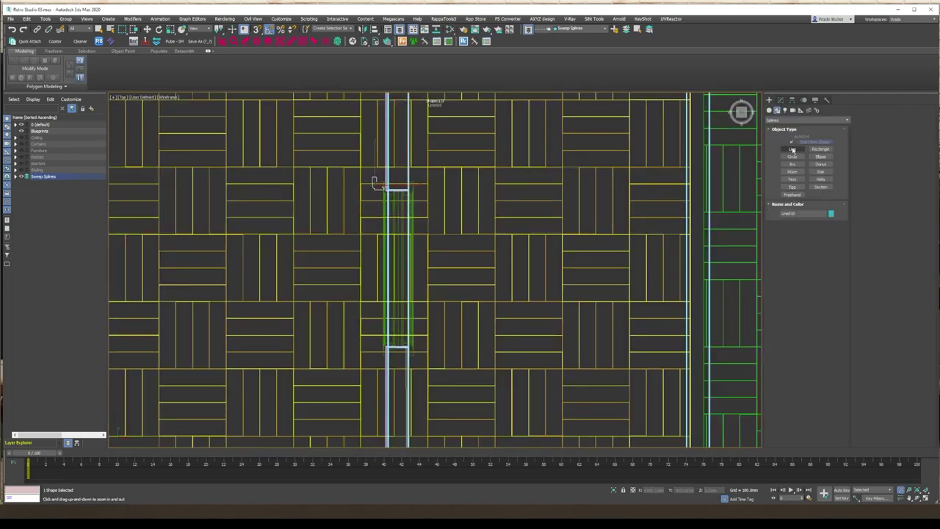
pyautogui.scroll(5, 398, 196)
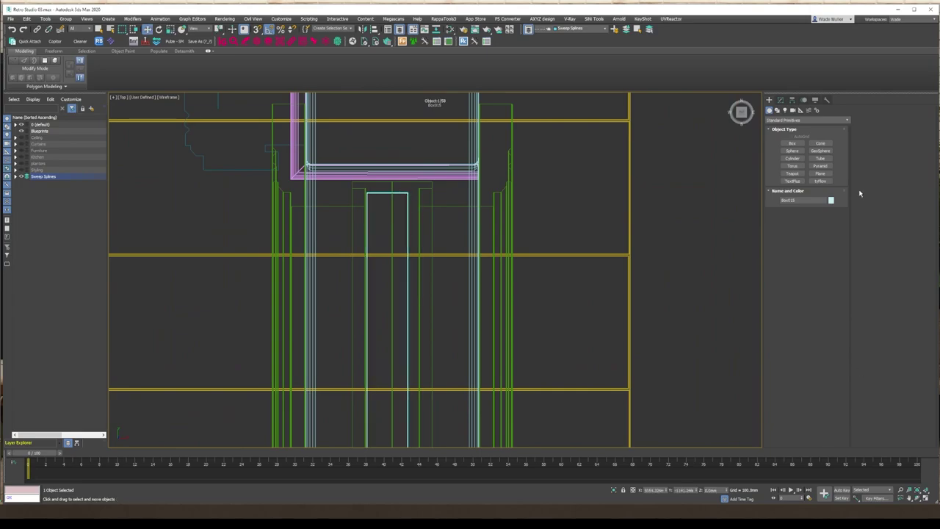
pyautogui.rightClick(474, 230)
pyautogui.click(580, 405)
# - Move the door slab's end vertices in the top view to fit it between the two frame jambs
pyautogui.press('1')
pyautogui.scroll(-3, 391, 179)
pyautogui.scroll(5, 414, 279)
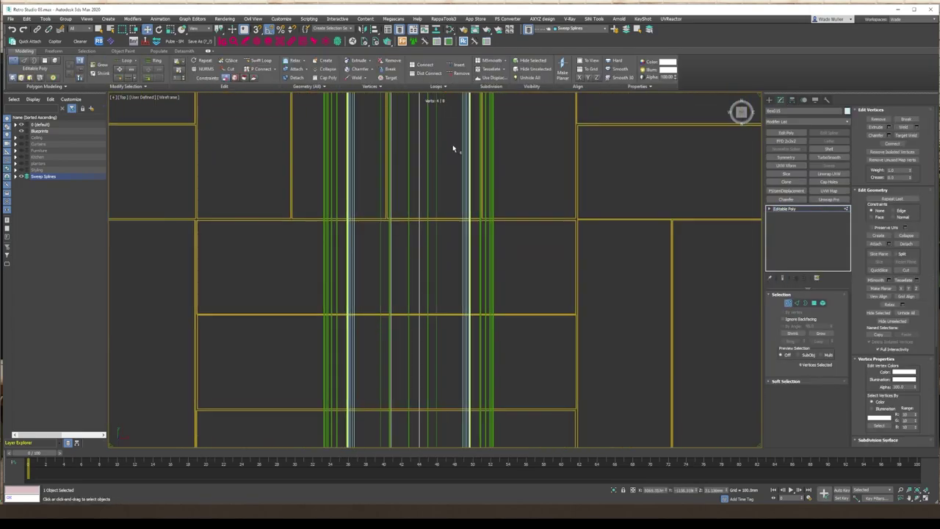
pyautogui.moveTo(454, 264); pyautogui.dragTo(428, 321, button='middle')
pyautogui.press('1')
pyautogui.scroll(6, 427, 321)
# - Raise the door slab's top polygon to the frame head in the perspective view
pyautogui.press('p')
pyautogui.press('F3')
pyautogui.keyDown('alt'); pyautogui.moveTo(432, 247); pyautogui.dragTo(416, 324, button='middle'); pyautogui.keyUp('alt')
pyautogui.press('4')
pyautogui.scroll(6, 433, 169)
pyautogui.press('4')
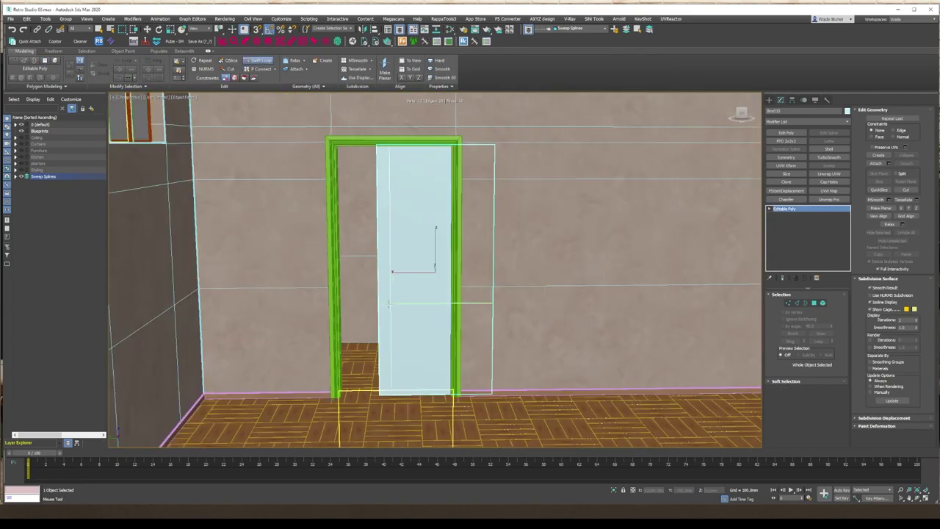
# - Chamfer the door slab's crossing vertices at handle height and open the resulting faces into an octagonal hole through the slab
pyautogui.press('F3')
pyautogui.press('1')
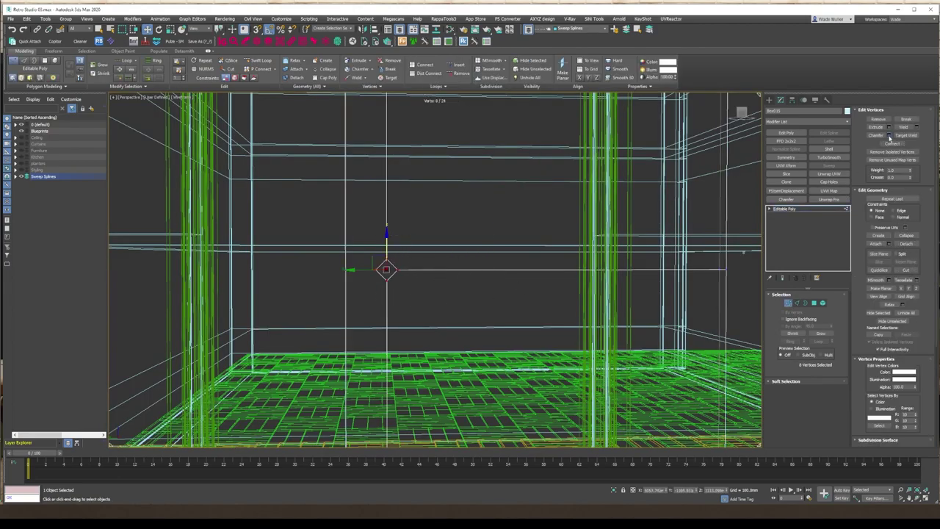
pyautogui.hotkey('alt', 'q')
pyautogui.press('4')
pyautogui.click(368, 286)
pyautogui.click(794, 439)
pyautogui.press('F3')
pyautogui.press('1')
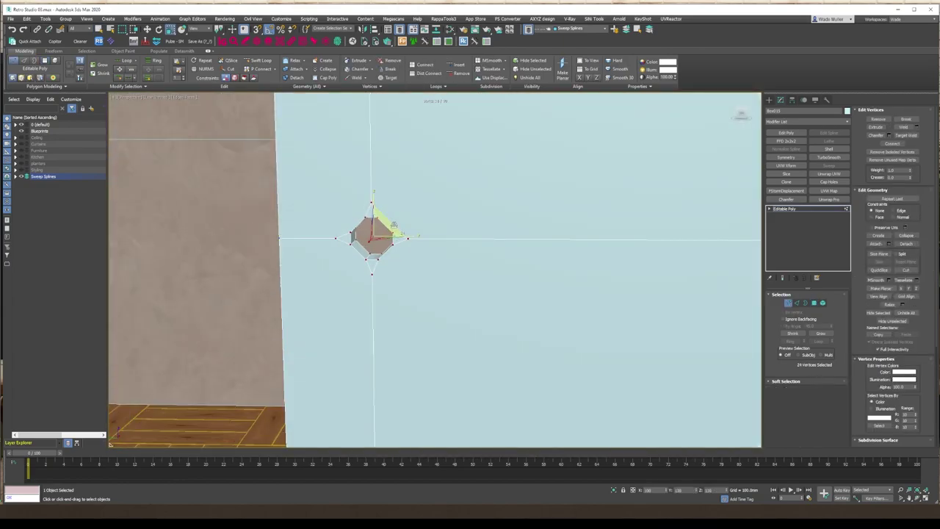
# - Scale the hole's vertices to even out the octagonal opening in the door slab
pyautogui.hotkey('alt', 'q')
pyautogui.hotkey('alt', 'q')
pyautogui.scroll(-1, 338, 254)
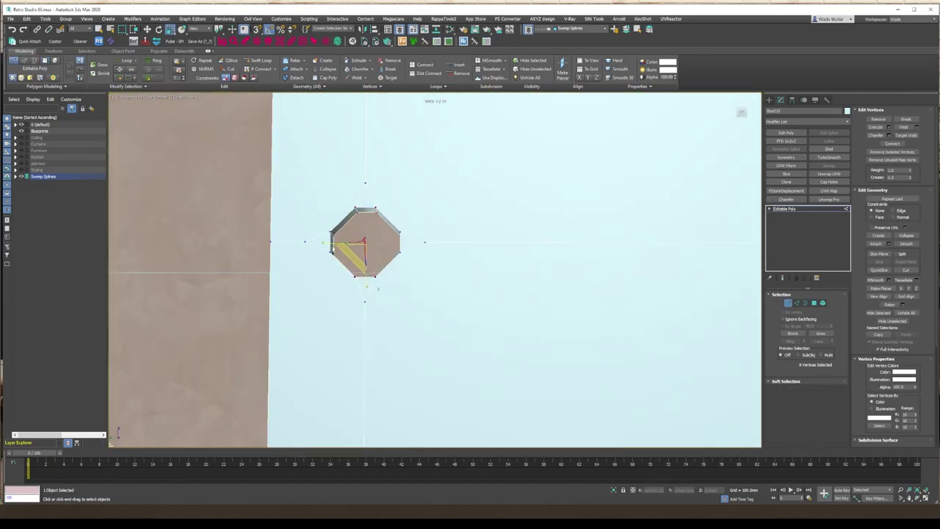
pyautogui.hotkey('alt', 'q')
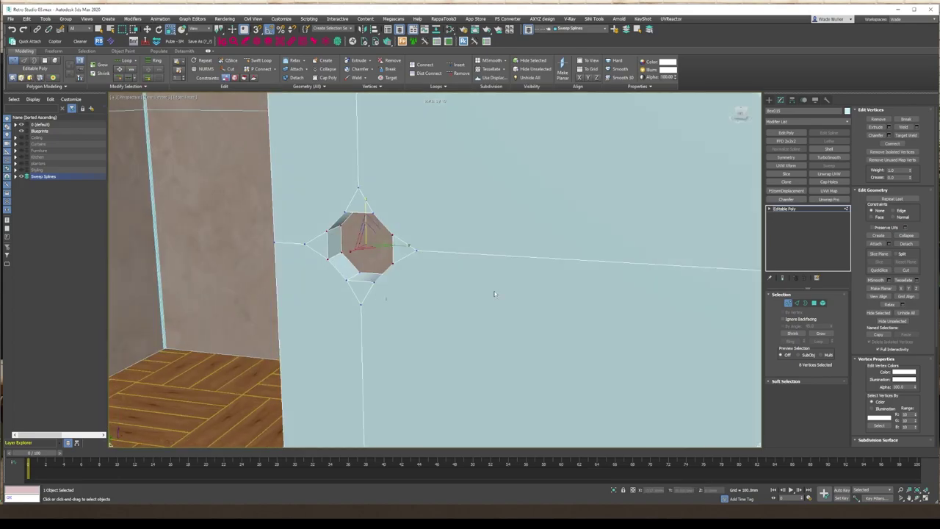
# - Create an 18-sided cylinder at the slab's hole, centre it on the opening and adjust its radius to match
pyautogui.click(769, 99)
pyautogui.click(792, 158)
pyautogui.press('w')
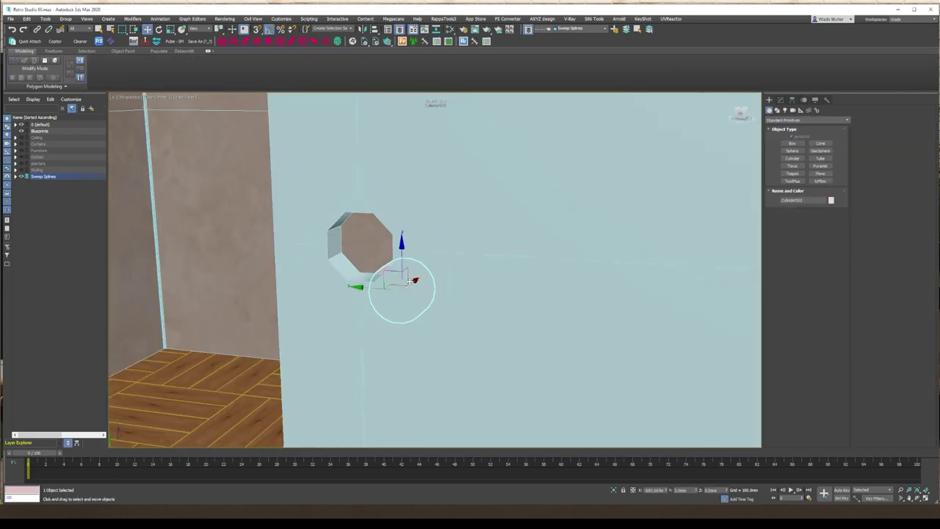
pyautogui.press('z')
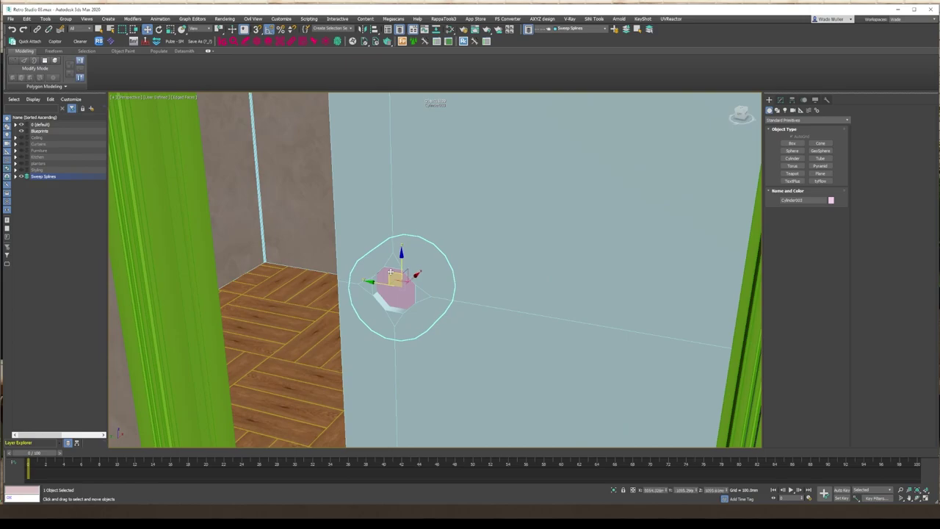
pyautogui.press('l')
pyautogui.scroll(-3, 390, 272)
pyautogui.click(780, 100)
pyautogui.moveTo(833, 304); pyautogui.dragTo(833, 317)
pyautogui.scroll(3, 423, 237)
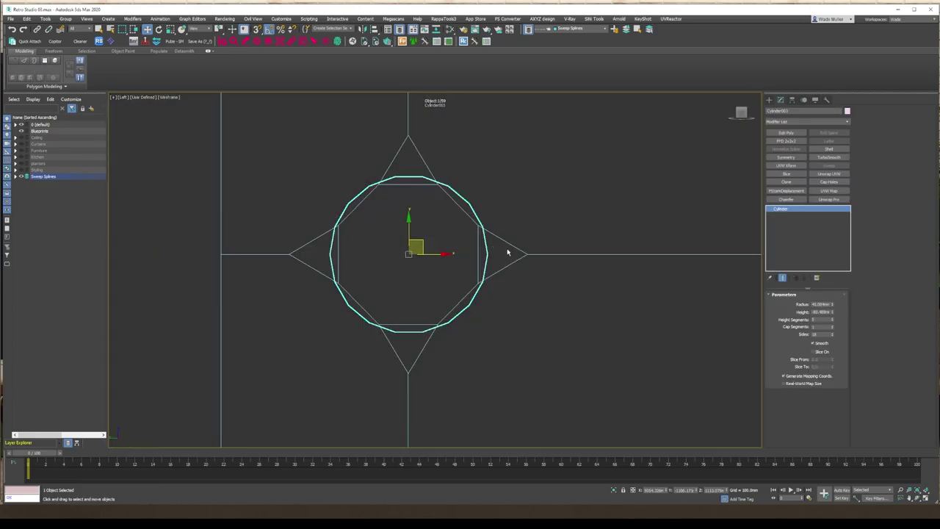
# - Isolate the door slab with the cylinder and trace a rectangle spline over the slab's outline in the left view
pyautogui.scroll(-5, 508, 252)
pyautogui.click(525, 280)
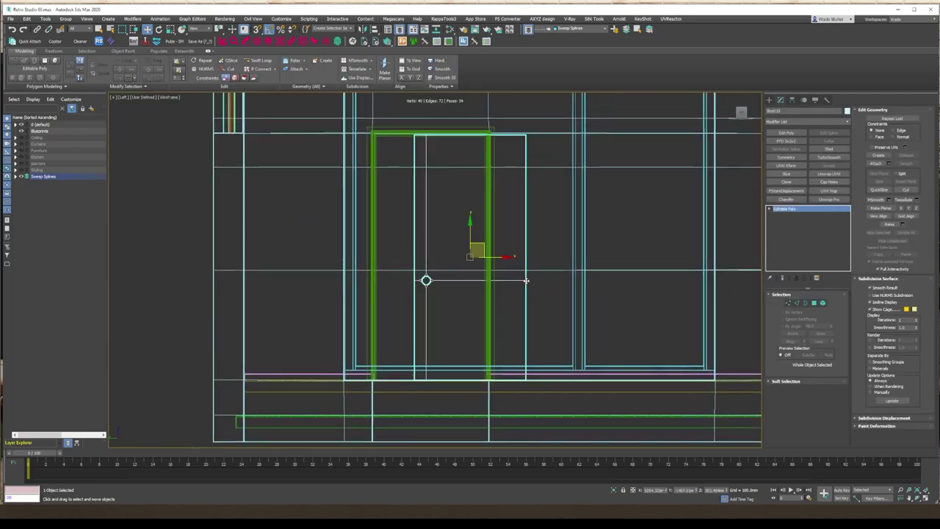
pyautogui.hotkey('alt', 'q')
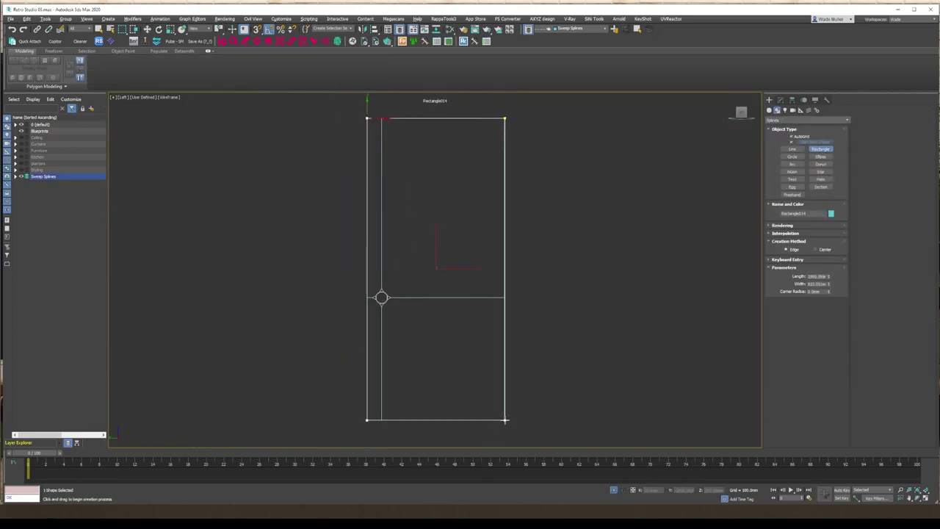
pyautogui.rightClick(514, 422)
# - Draw a circle spline over the cylinder's outline in the left view
pyautogui.click(382, 296)
pyautogui.press('z')
pyautogui.keyDown('alt'); pyautogui.moveTo(365, 269); pyautogui.dragTo(651, 354, button='middle'); pyautogui.keyUp('alt')
pyautogui.click(793, 157)
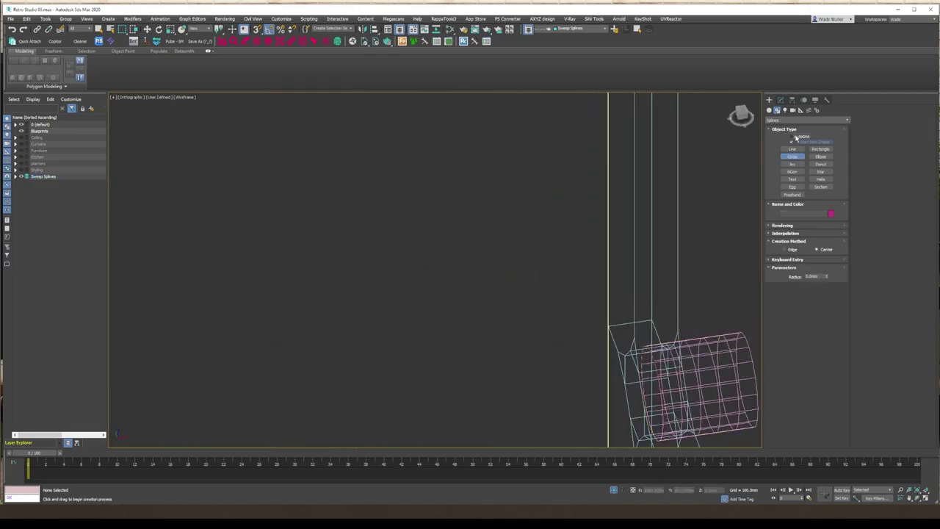
pyautogui.press('l')
pyautogui.moveTo(294, 311); pyautogui.dragTo(331, 315)
pyautogui.rightClick(319, 296)
pyautogui.press('z')
pyautogui.keyDown('alt'); pyautogui.moveTo(319, 296); pyautogui.dragTo(316, 338, button='middle'); pyautogui.keyUp('alt')
# - Align the circle to the plane of the rectangle spline
pyautogui.press('w')
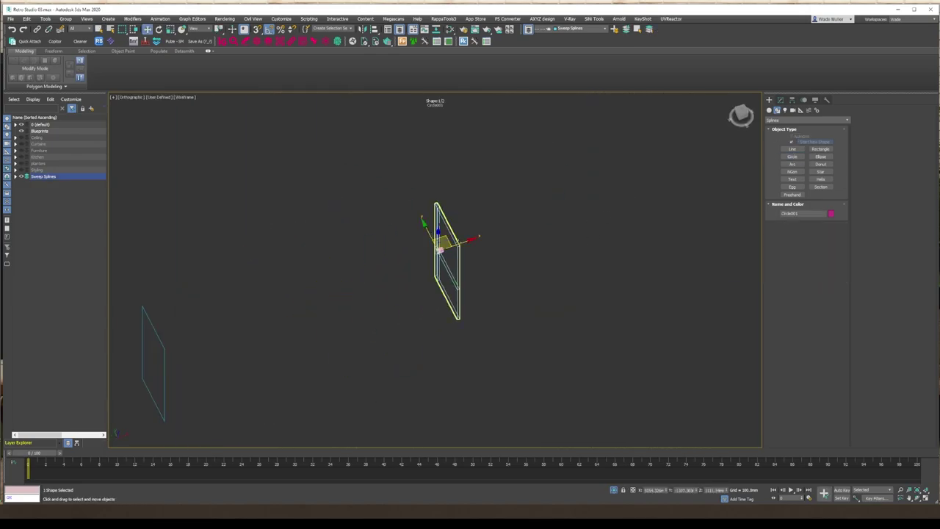
pyautogui.scroll(3, 415, 309)
pyautogui.moveTo(591, 115); pyautogui.dragTo(717, 292)
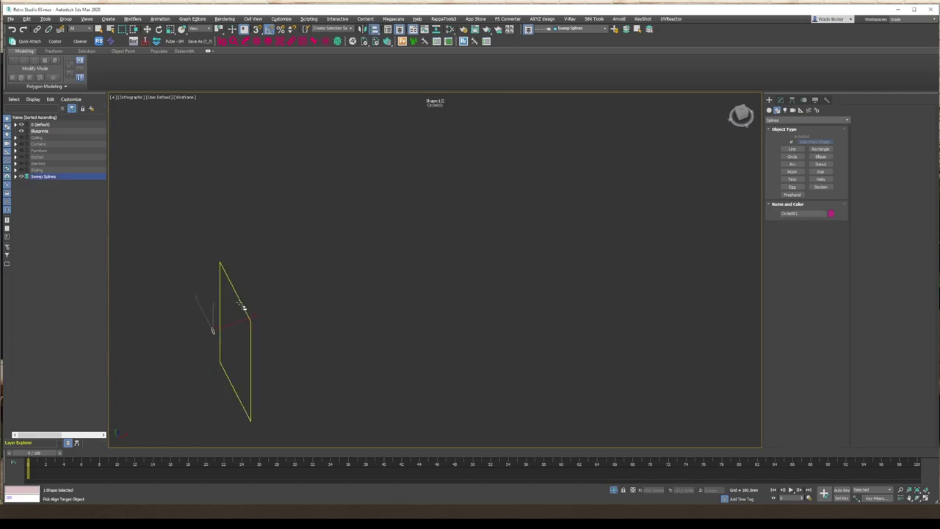
pyautogui.click(242, 305)
pyautogui.click(496, 213)
pyautogui.click(472, 317)
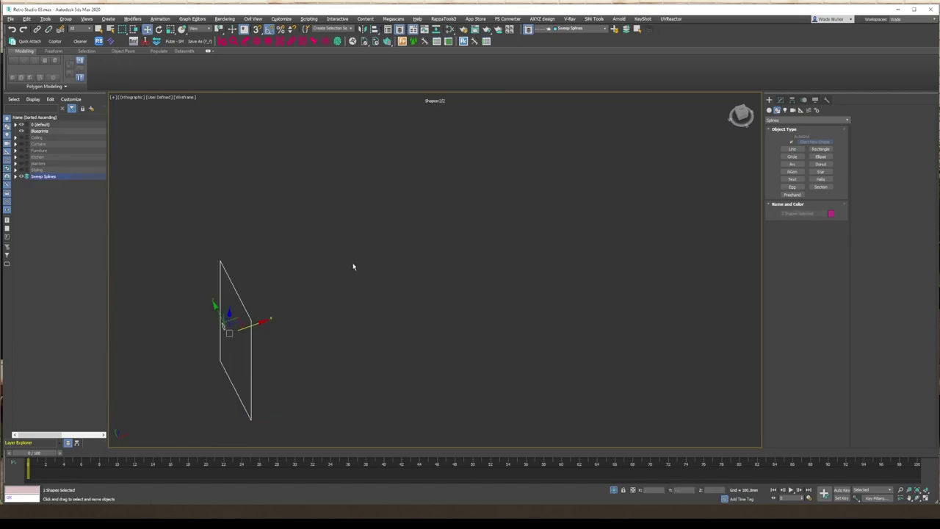
# - Attach the circle to the rectangle and extrude the combined spline 30 mm into a slab with a round hole
pyautogui.click(371, 294)
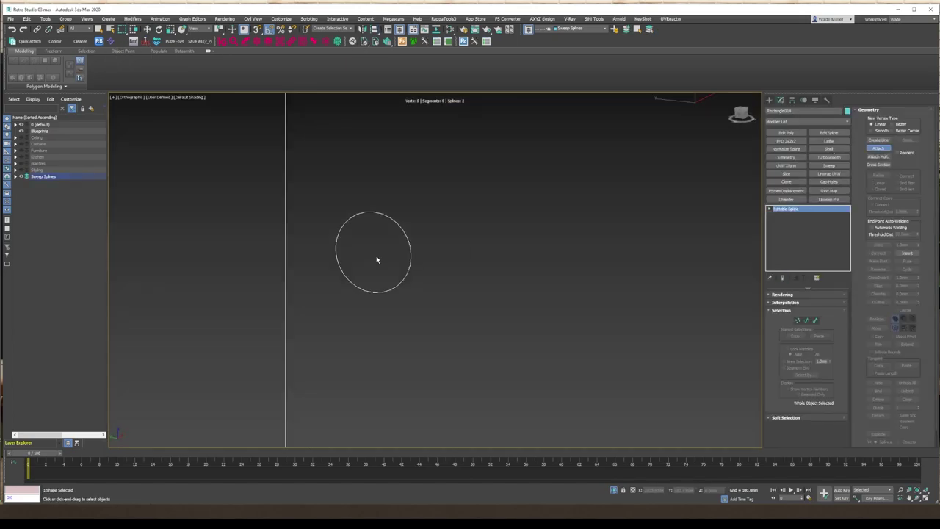
pyautogui.click(808, 121)
pyautogui.click(805, 233)
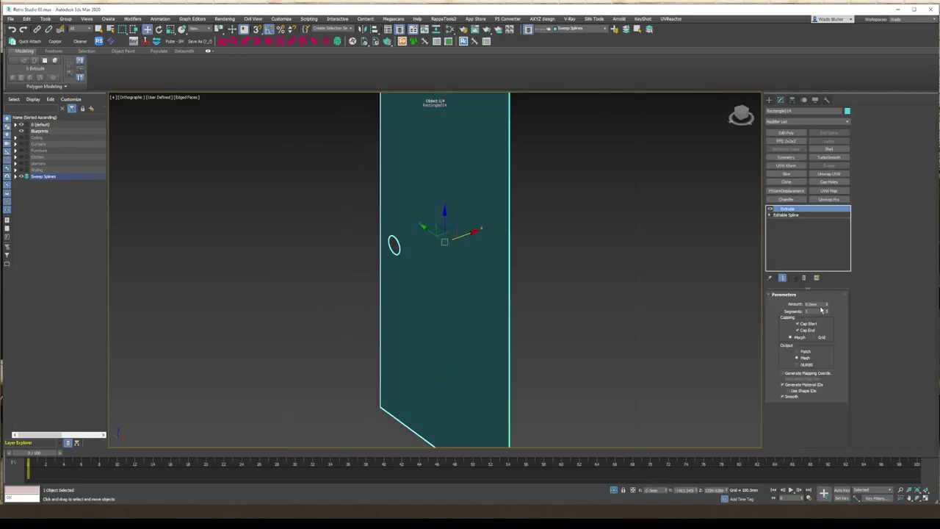
pyautogui.press('p')
pyautogui.scroll(6, 393, 316)
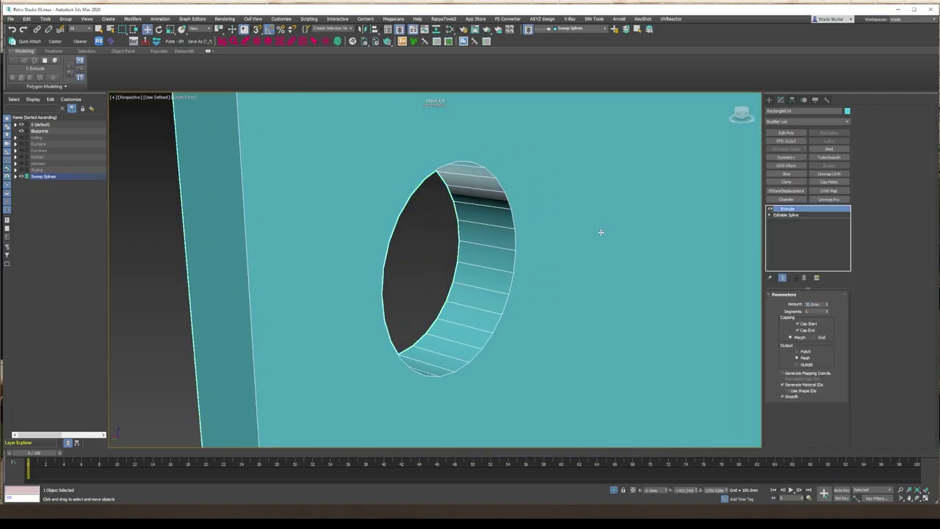
# - Copy the slab, reduce the copy to its circular spline with 12 interpolation steps, and extrude it
pyautogui.rightClick(566, 275)
pyautogui.click(661, 312)
pyautogui.click(452, 286)
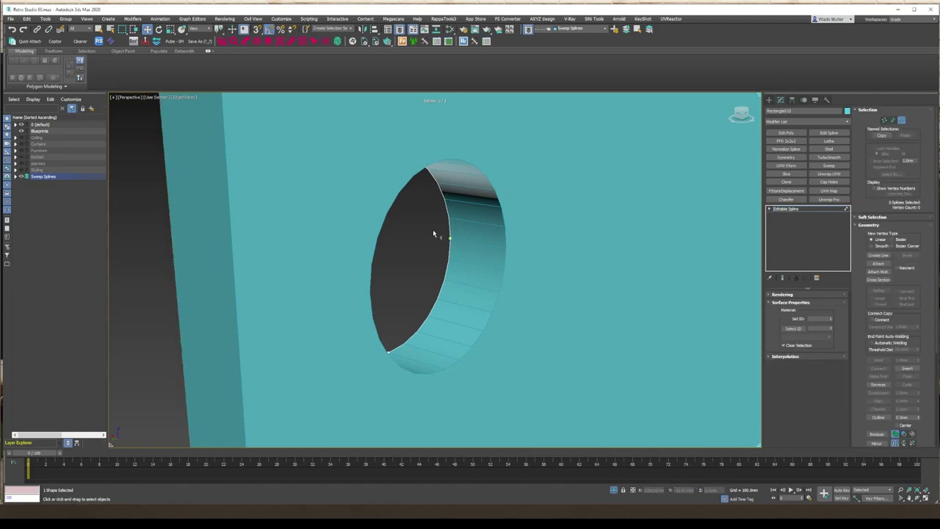
pyautogui.click(902, 121)
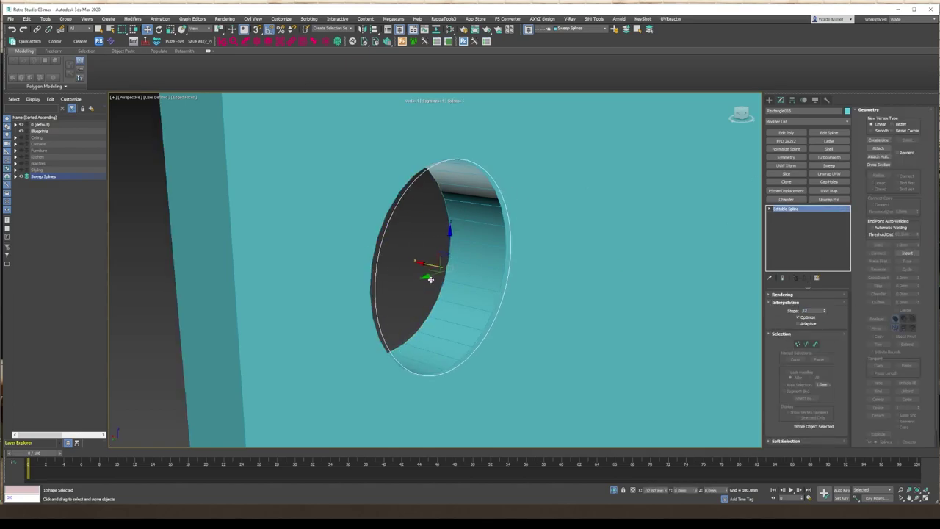
pyautogui.click(797, 126)
pyautogui.click(793, 213)
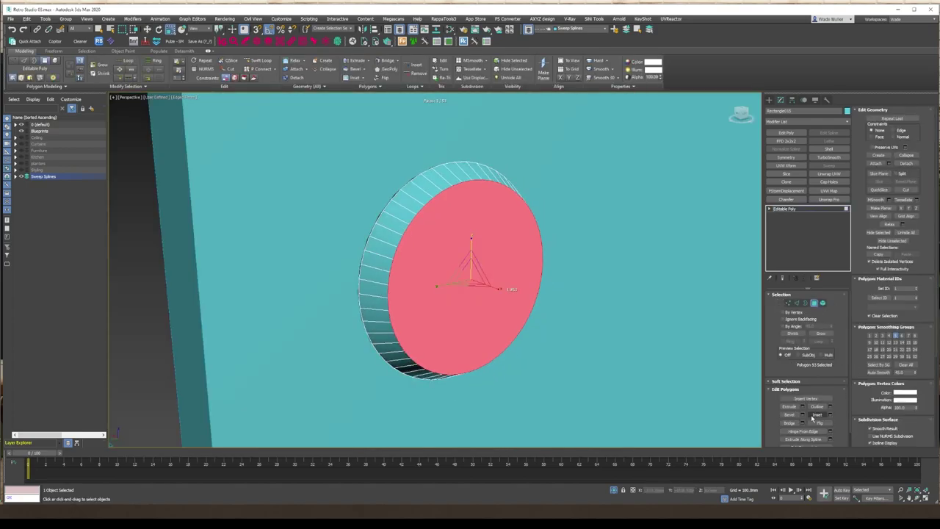
# - Inset the extruded disc's front cap, remove its centre and extrude the rim into a hollow ring protruding from the slab
pyautogui.moveTo(504, 269); pyautogui.dragTo(619, 270)
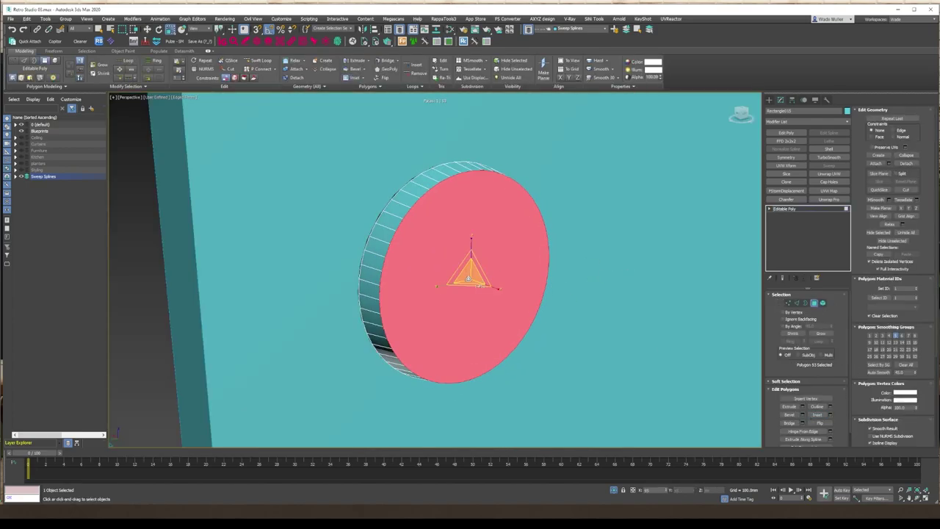
pyautogui.keyDown('alt'); pyautogui.moveTo(439, 213); pyautogui.dragTo(448, 252, button='middle'); pyautogui.keyUp('alt')
pyautogui.hotkey('shift', 'e')
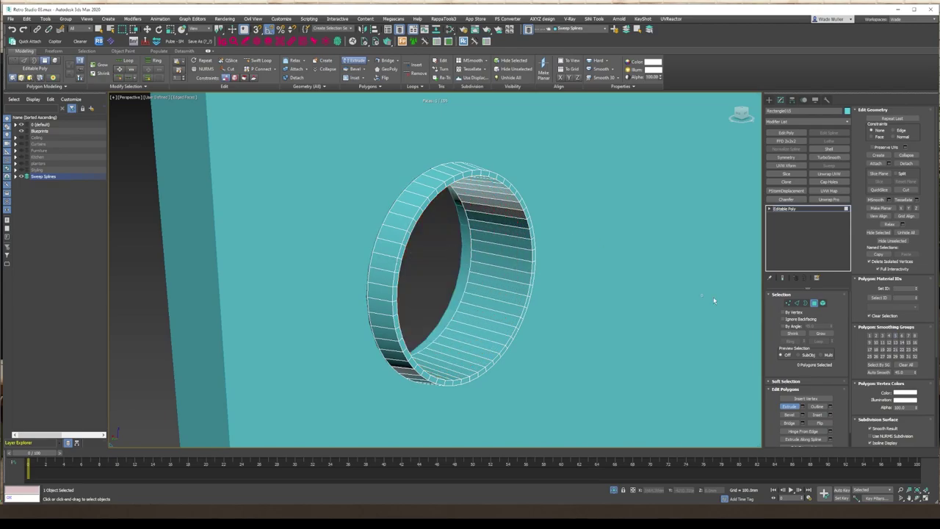
pyautogui.press('2')
pyautogui.click(415, 176)
pyautogui.press('F3')
pyautogui.keyDown('alt'); pyautogui.moveTo(424, 178); pyautogui.dragTo(595, 187, button='middle'); pyautogui.keyUp('alt')
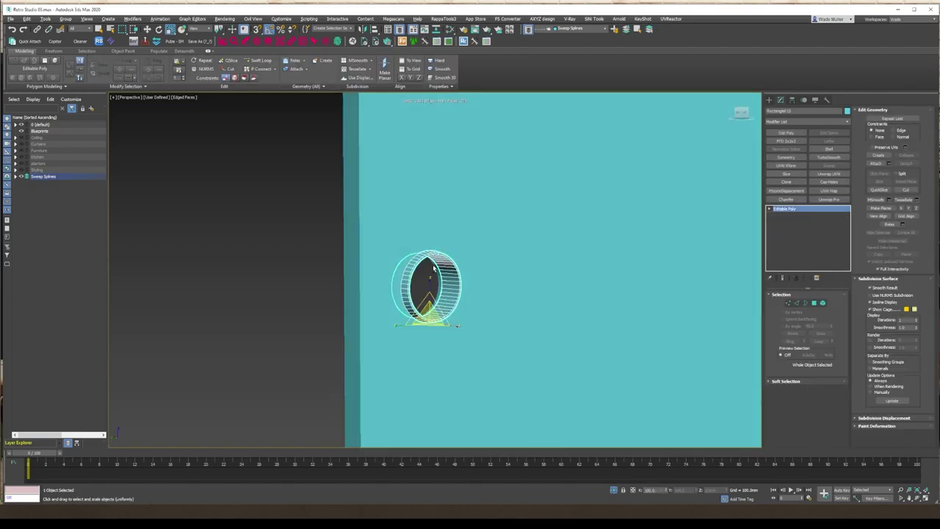
pyautogui.keyDown('alt'); pyautogui.moveTo(470, 294); pyautogui.dragTo(448, 289, button='middle'); pyautogui.keyUp('alt')
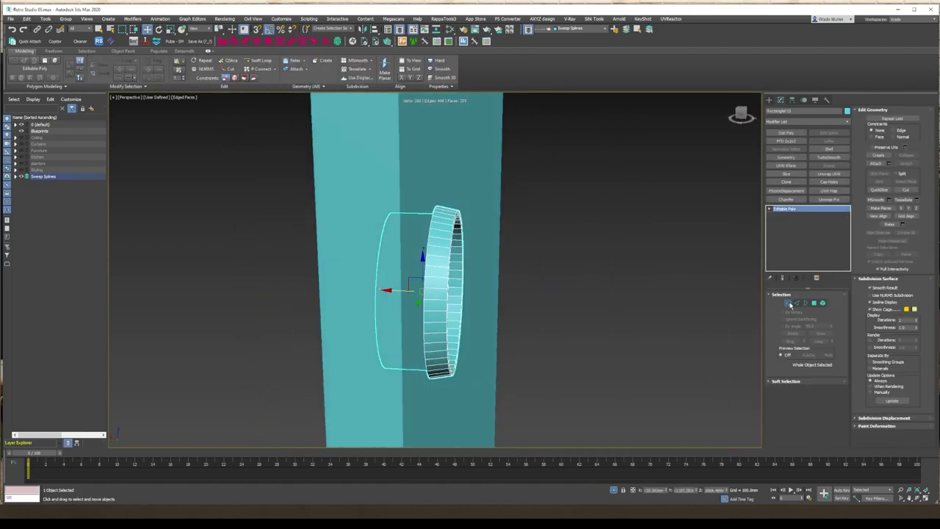
# - Adjust the ring's vertices and edges to fit its depth against the slab face
pyautogui.press('f')
pyautogui.press('1')
pyautogui.press('F3')
pyautogui.press('F3')
pyautogui.moveTo(464, 203)
pyautogui.keyDown('alt'); pyautogui.mouseDown(button='middle')
pyautogui.moveTo(346, 204)
pyautogui.moveTo(412, 294)
pyautogui.moveTo(445, 319)
pyautogui.moveTo(438, 294)
pyautogui.moveTo(477, 280)
pyautogui.moveTo(447, 286)
pyautogui.mouseUp(button='middle'); pyautogui.keyUp('alt')
pyautogui.press('2')
# - Extrude the ring's rim polygons to build up the flange around the hole
pyautogui.scroll(5, 334, 205)
pyautogui.keyDown('ctrl'); pyautogui.click(822, 303); pyautogui.keyUp('ctrl')
pyautogui.hotkey('shift', 'e')
pyautogui.keyDown('alt'); pyautogui.moveTo(467, 115); pyautogui.dragTo(606, 211, button='middle'); pyautogui.keyUp('alt')
pyautogui.press('2')
pyautogui.keyDown('ctrl'); pyautogui.click(813, 303); pyautogui.keyUp('ctrl')
pyautogui.hotkey('ctrl', 'z')
pyautogui.keyDown('ctrl'); pyautogui.click(814, 303); pyautogui.keyUp('ctrl')
# - Add Chamfer and Symmetry modifiers to the ring, mirroring it along Z onto the slab's opposite face
pyautogui.click(784, 209)
pyautogui.click(786, 199)
pyautogui.click(786, 158)
pyautogui.keyDown('alt'); pyautogui.moveTo(649, 264); pyautogui.dragTo(465, 272, button='middle'); pyautogui.keyUp('alt')
pyautogui.click(817, 308)
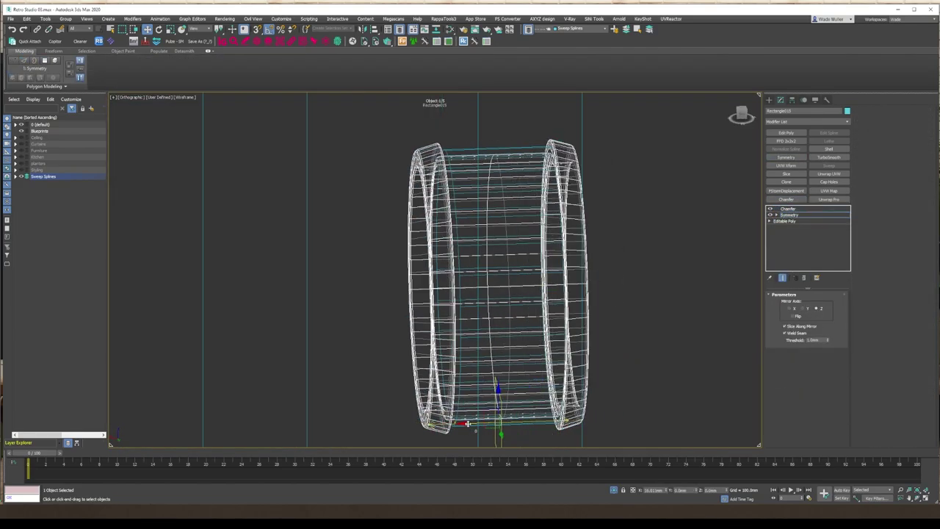
pyautogui.scroll(-5, 547, 323)
pyautogui.scroll(5, 548, 323)
pyautogui.click(787, 209)
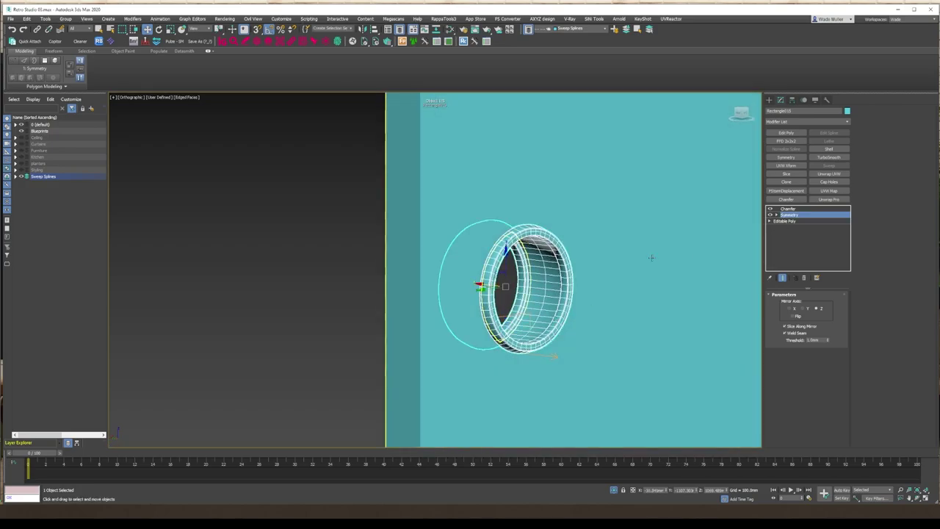
# - Create a box as the backing piece inside the ring and group the door parts
pyautogui.click(769, 99)
pyautogui.click(792, 143)
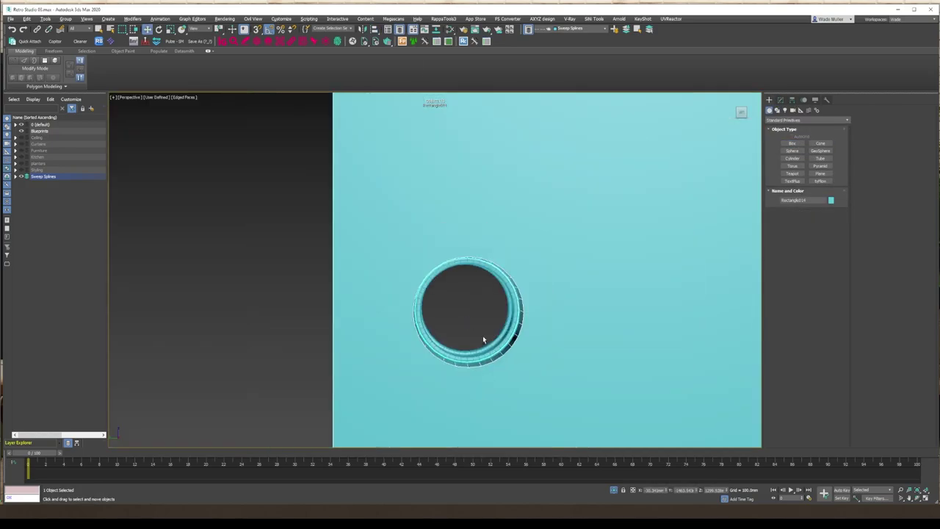
pyautogui.keyDown('alt'); pyautogui.moveTo(483, 336); pyautogui.dragTo(619, 367, button='middle'); pyautogui.keyUp('alt')
pyautogui.press('F3')
pyautogui.press('t')
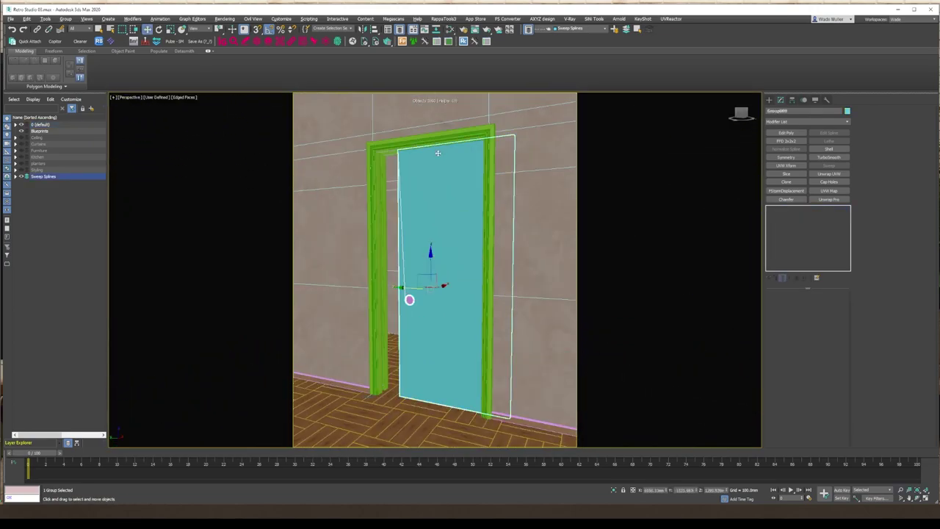
# - Assign the Texture Supply Veneer 04 oak material to the door slab and its frame
pyautogui.press('m')
pyautogui.scroll(2, 690, 251)
pyautogui.scroll(-2, 661, 272)
pyautogui.scroll(4, 625, 301)
pyautogui.click(496, 65)
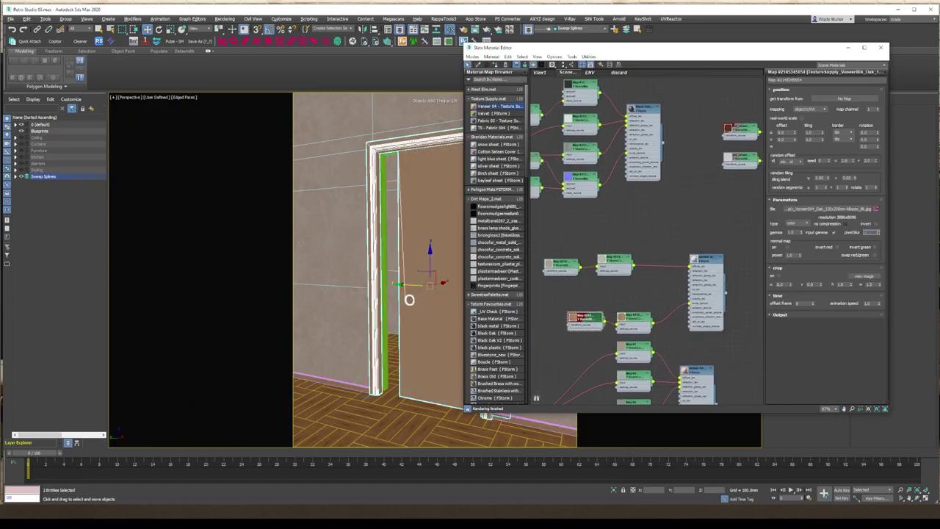
pyautogui.click(881, 48)
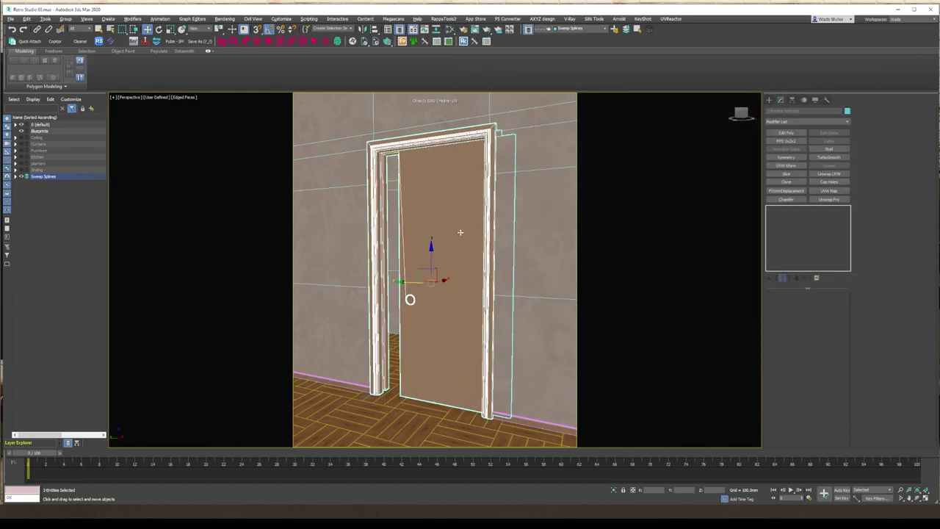
# - Apply a box UVW Map to the door parts and assign Brushed Stainless with fingerprints to the ring and its backing piece
pyautogui.scroll(-4, 410, 299)
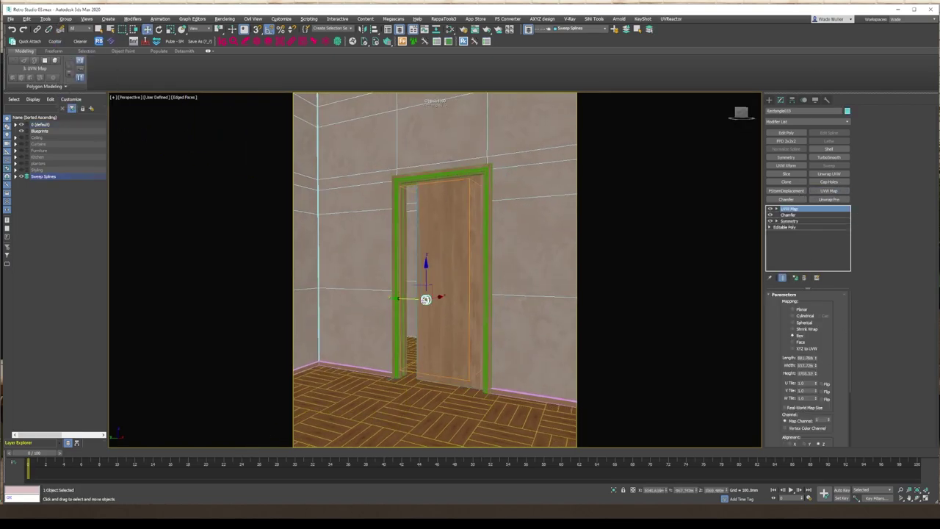
pyautogui.press('F3')
pyautogui.press('m')
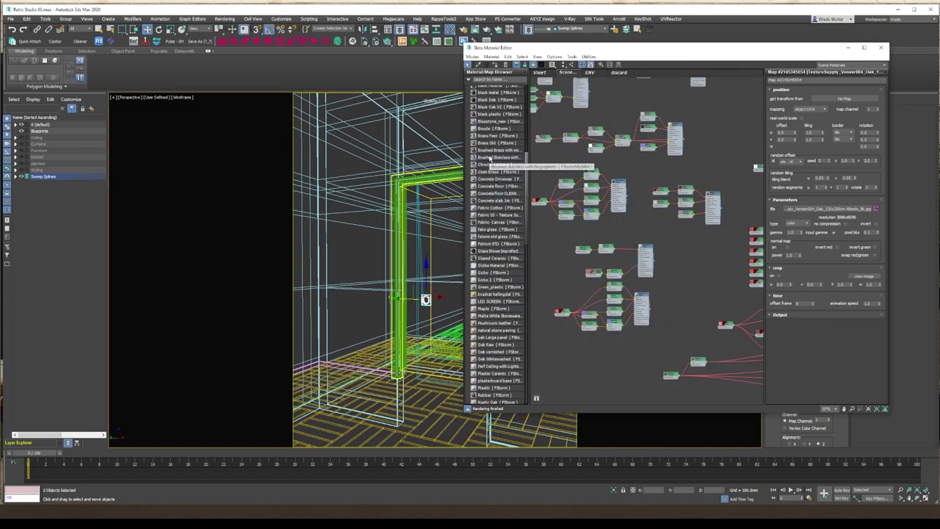
pyautogui.press('m')
# - Show the Ceiling and Curtains layers and render the door with FStorm
pyautogui.hotkey('shift', 'q')
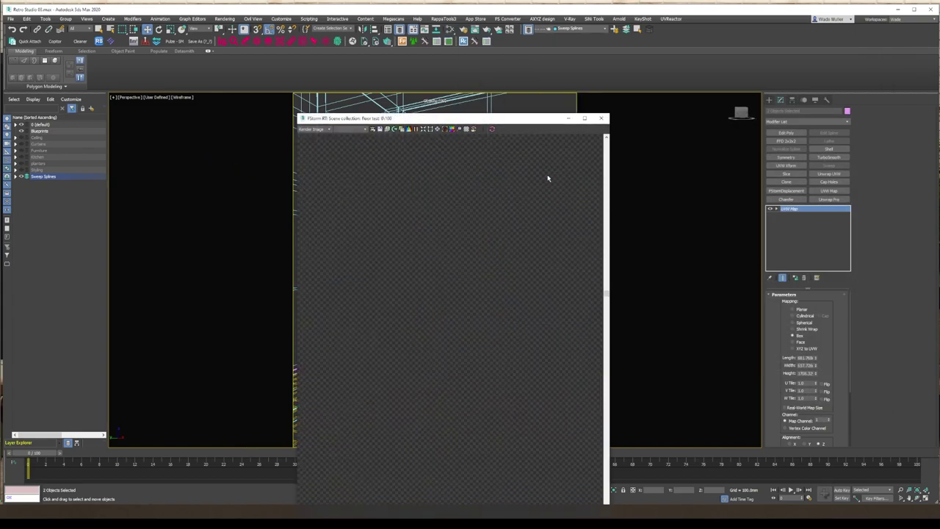
pyautogui.hotkey('shift', 'q')
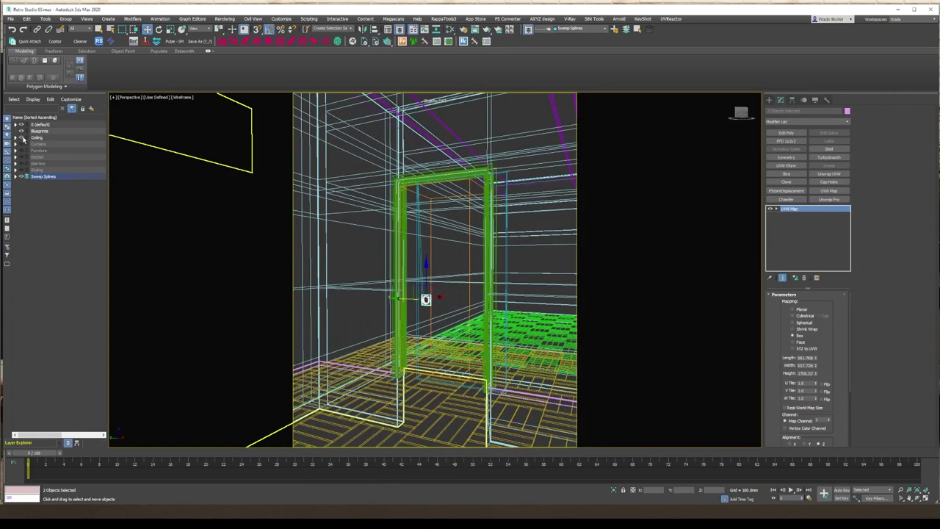
pyautogui.hotkey('shift', 'q')
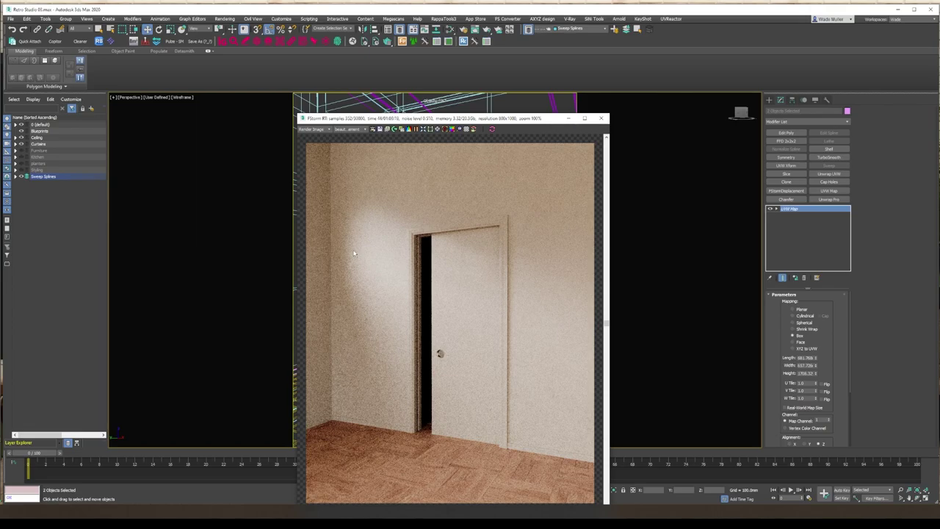
pyautogui.scroll(3, 353, 252)
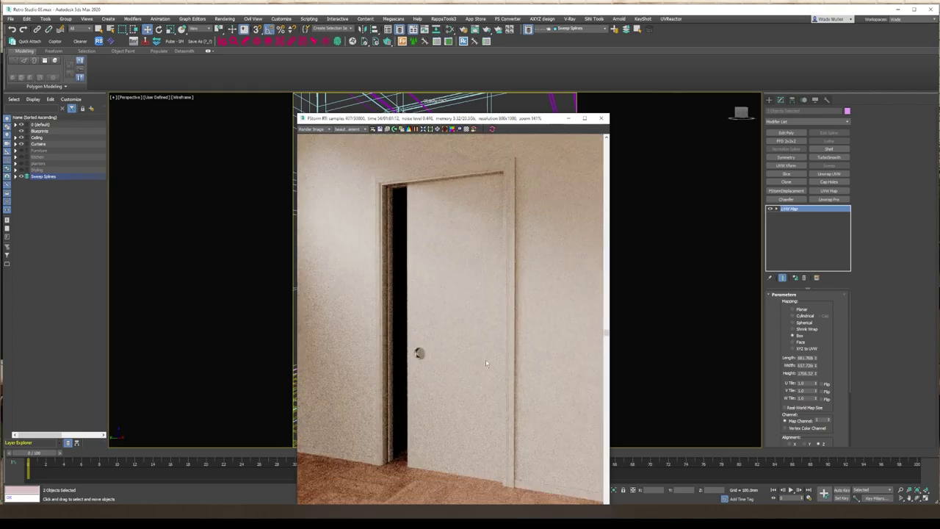
# - Inspect the metal ring pull up close in the render and close the render window
pyautogui.scroll(-3, 495, 291)
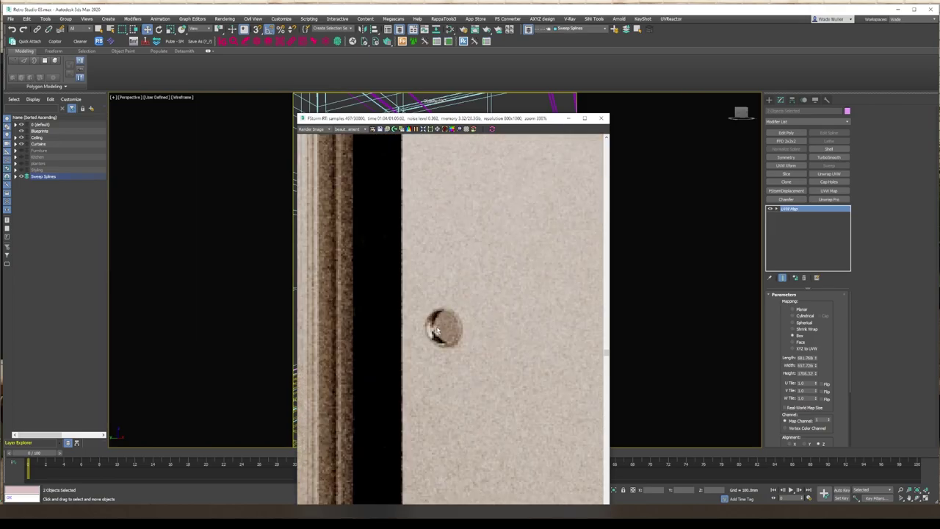
pyautogui.click(601, 118)
pyautogui.press('m')
pyautogui.moveTo(499, 209); pyautogui.dragTo(579, 210)
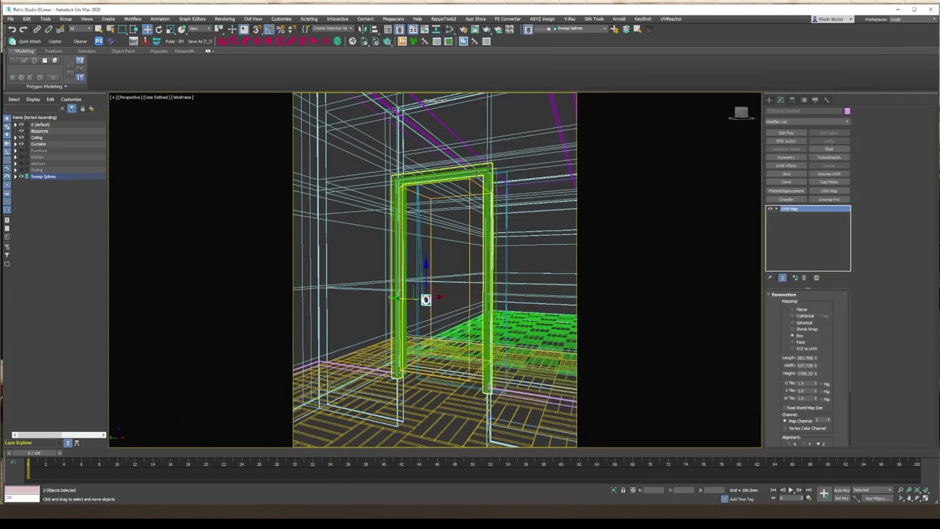
# - Isolate the moulded door frame in shaded display and convert it to an editable poly
pyautogui.press('F3')
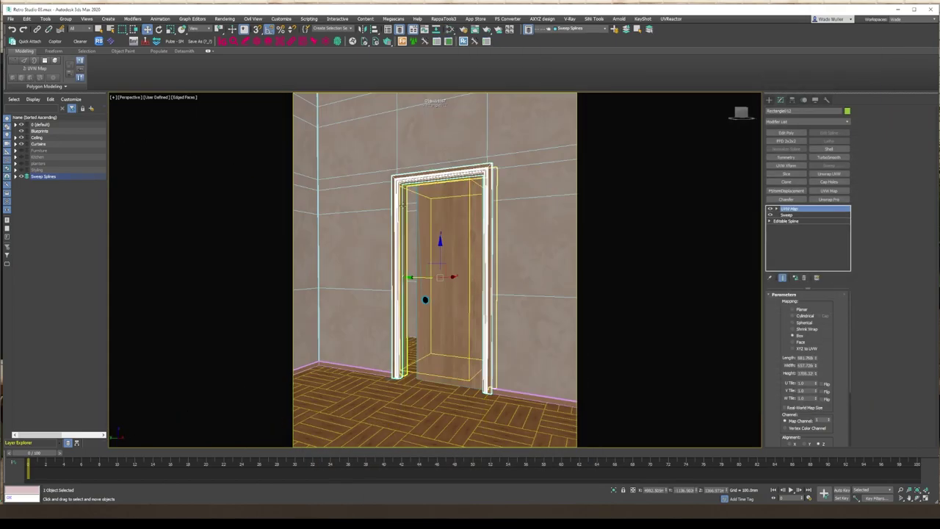
pyautogui.hotkey('alt', 'q')
pyautogui.rightClick(446, 215)
pyautogui.click(543, 319)
pyautogui.scroll(5, 559, 279)
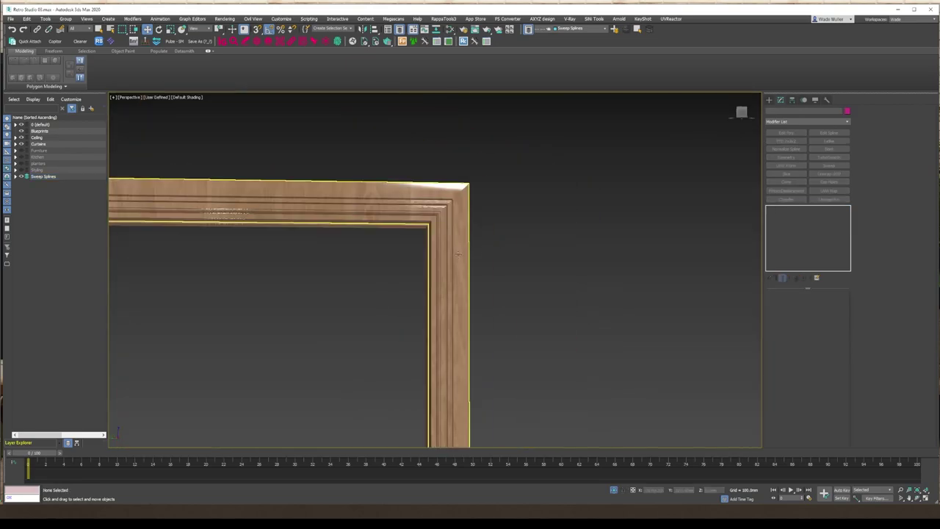
# - Examine the door frame's mitred corner, inner faces and edges from several angles in element and edge modes
pyautogui.press('F3')
pyautogui.press('2')
pyautogui.moveTo(497, 164)
pyautogui.keyDown('alt'); pyautogui.mouseDown(button='middle')
pyautogui.moveTo(420, 210)
pyautogui.moveTo(514, 294)
pyautogui.mouseUp(button='middle'); pyautogui.keyUp('alt')
pyautogui.press('F3')
pyautogui.press('5')
pyautogui.click(600, 325)
pyautogui.keyDown('alt'); pyautogui.moveTo(600, 325); pyautogui.dragTo(455, 279, button='middle'); pyautogui.keyUp('alt')
pyautogui.scroll(-5, 456, 279)
pyautogui.scroll(5, 587, 293)
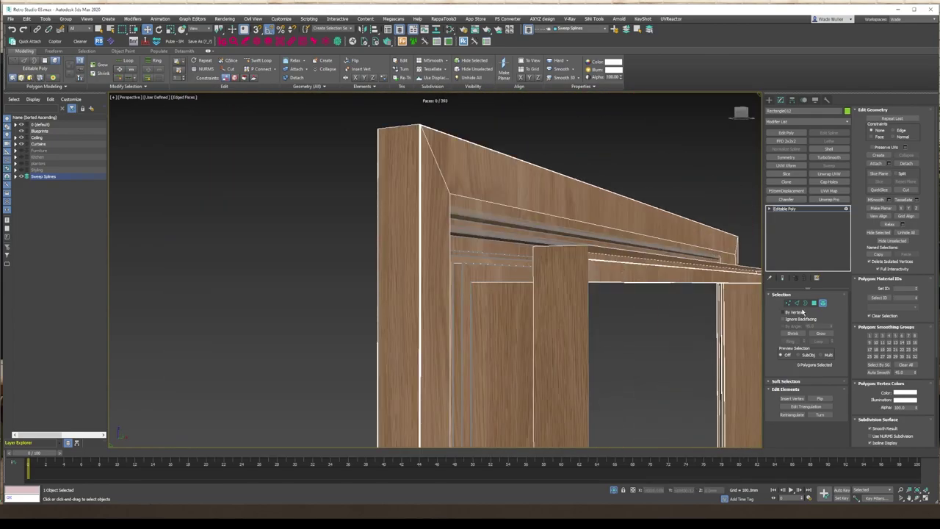
pyautogui.press('2')
pyautogui.keyDown('alt'); pyautogui.moveTo(587, 294); pyautogui.dragTo(590, 317, button='middle'); pyautogui.keyUp('alt')
pyautogui.scroll(-5, 546, 331)
# - Isolate the frame's moulding profile spline in the top view
pyautogui.press('t')
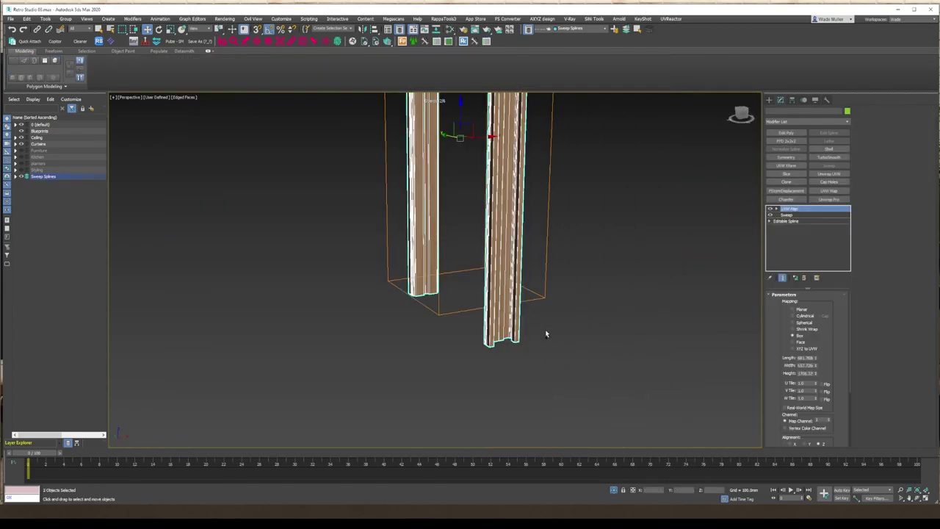
pyautogui.press('F3')
pyautogui.scroll(5, 451, 298)
pyautogui.click(447, 157)
pyautogui.hotkey('alt', 'q')
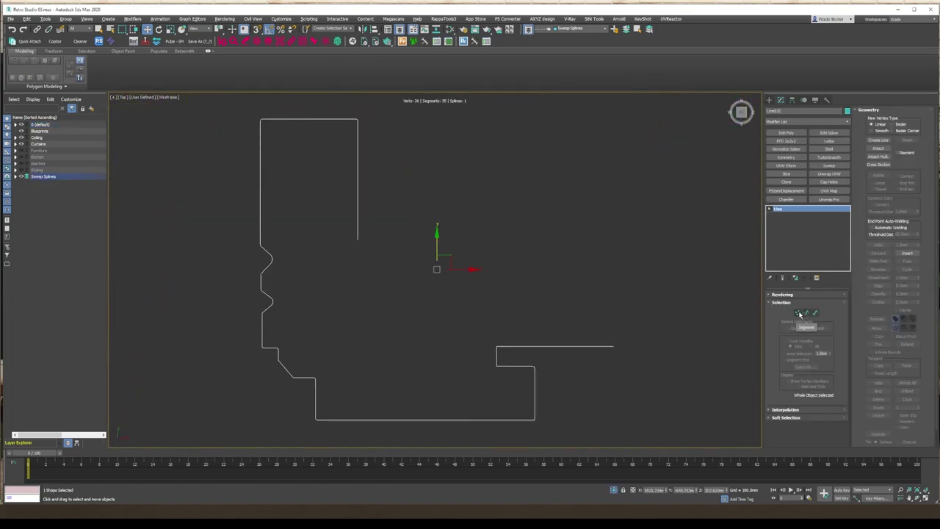
# - Close the open back of the moulding profile with straight segments and adjust the new inner segments
pyautogui.rightClick(336, 262)
pyautogui.click(304, 213)
pyautogui.press('2')
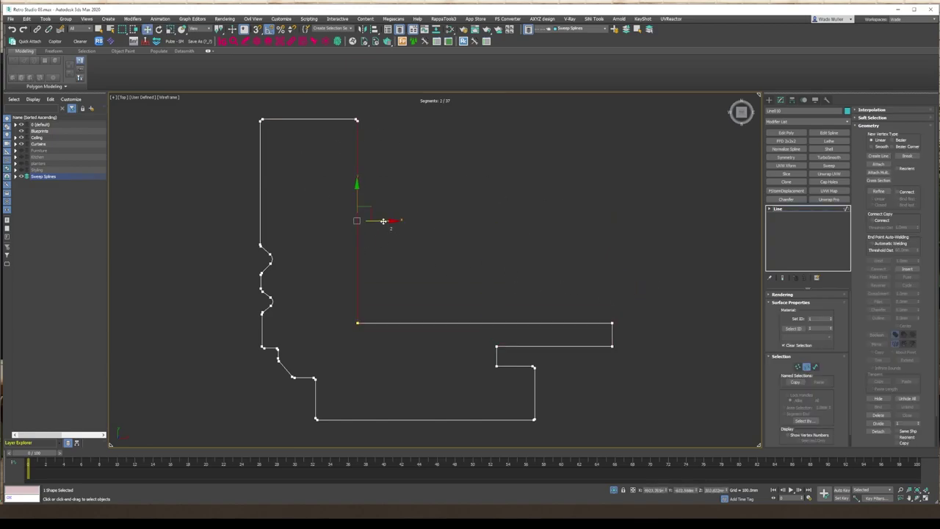
pyautogui.keyDown('ctrl'); pyautogui.click(797, 367); pyautogui.keyUp('ctrl')
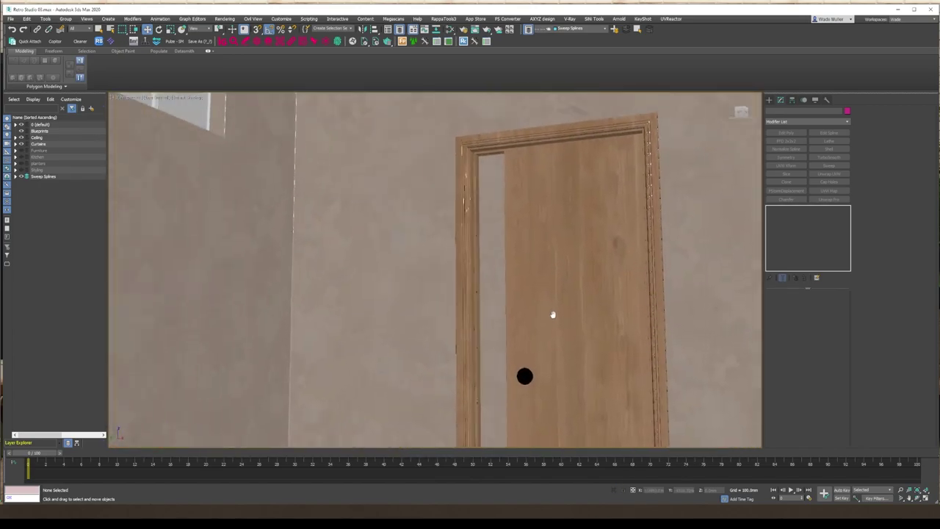
# - Adjust the shaded viewport's per-view preferences while working on the frame's header element
pyautogui.moveTo(553, 315); pyautogui.dragTo(491, 313, button='middle')
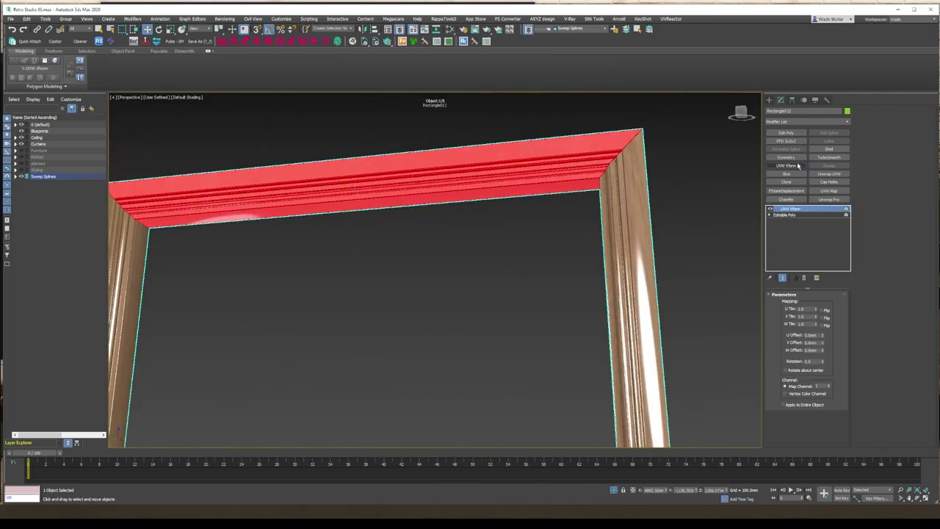
pyautogui.click(187, 97)
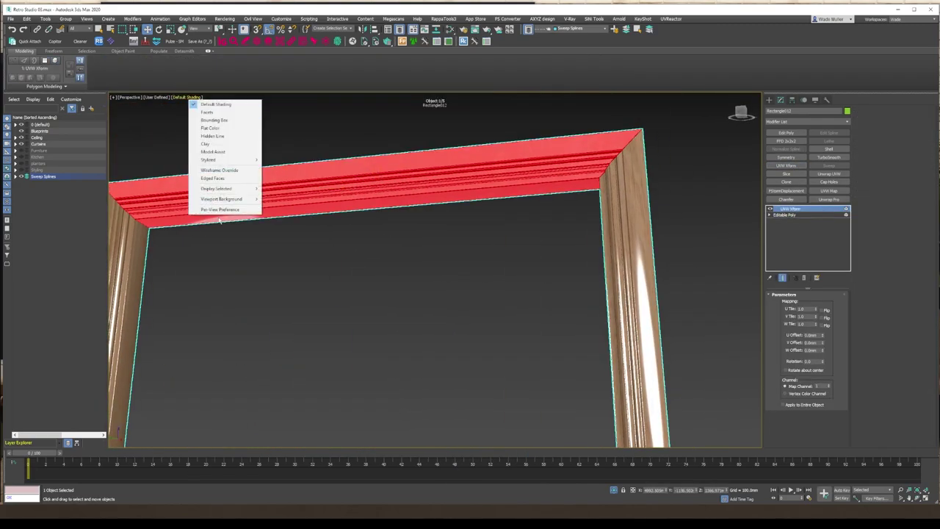
pyautogui.click(224, 210)
pyautogui.click(520, 399)
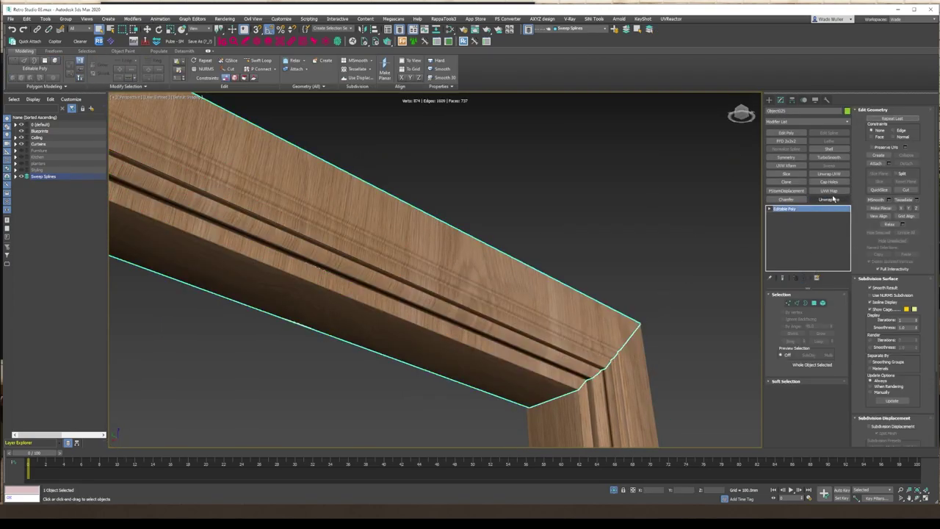
# - Apply a box UVW Map to the detached frame header and rotate its mapping so the grain follows the piece
pyautogui.click(829, 191)
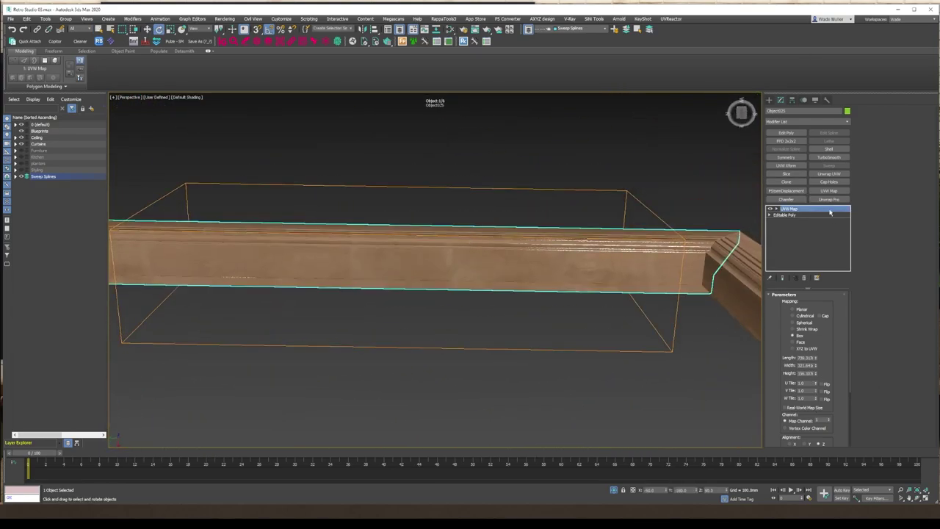
pyautogui.moveTo(434, 221); pyautogui.dragTo(448, 251)
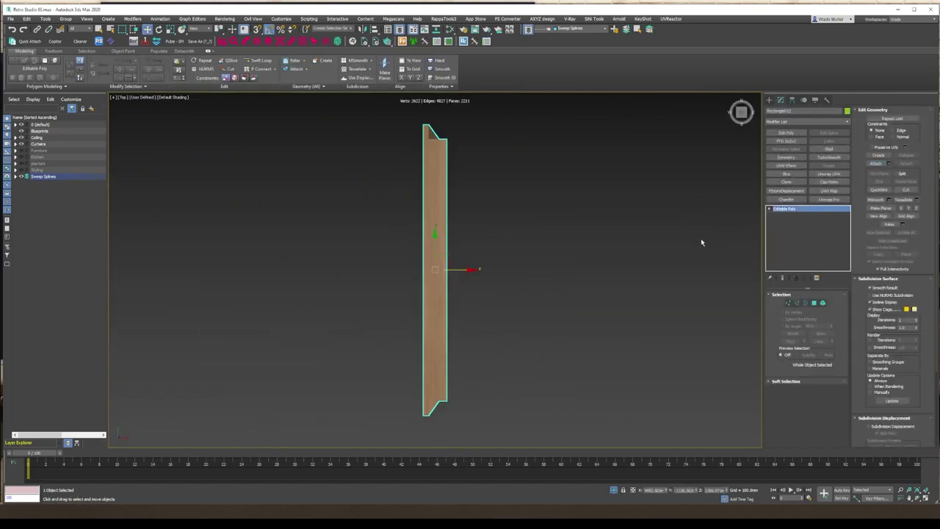
# - Mirror the door frame with a Symmetry modifier on the Z axis and shift the mirror plane to form both sides
pyautogui.scroll(5, 458, 143)
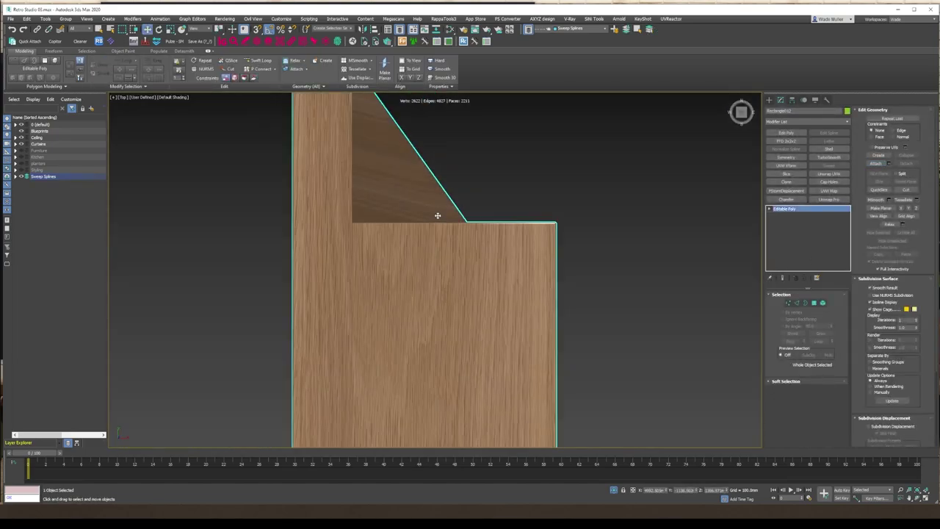
pyautogui.scroll(-3, 436, 212)
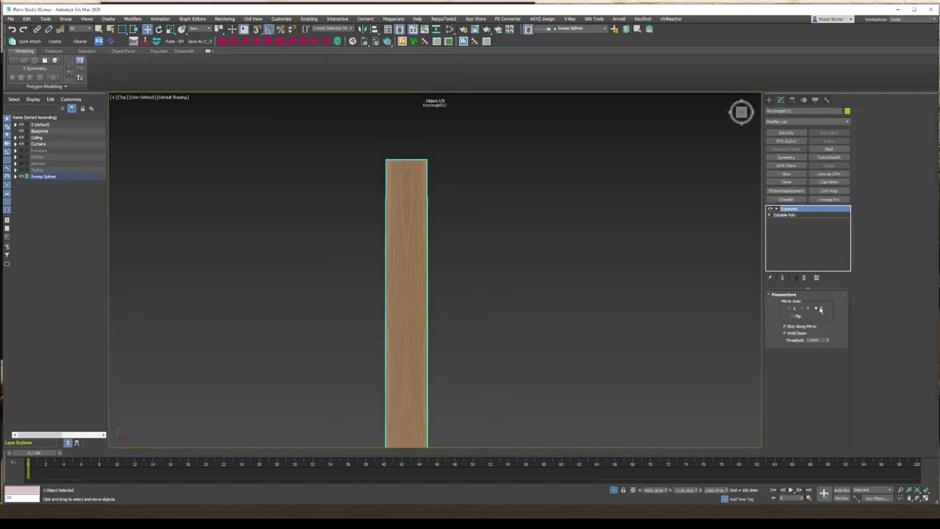
pyautogui.click(786, 157)
pyautogui.moveTo(507, 413); pyautogui.dragTo(535, 413)
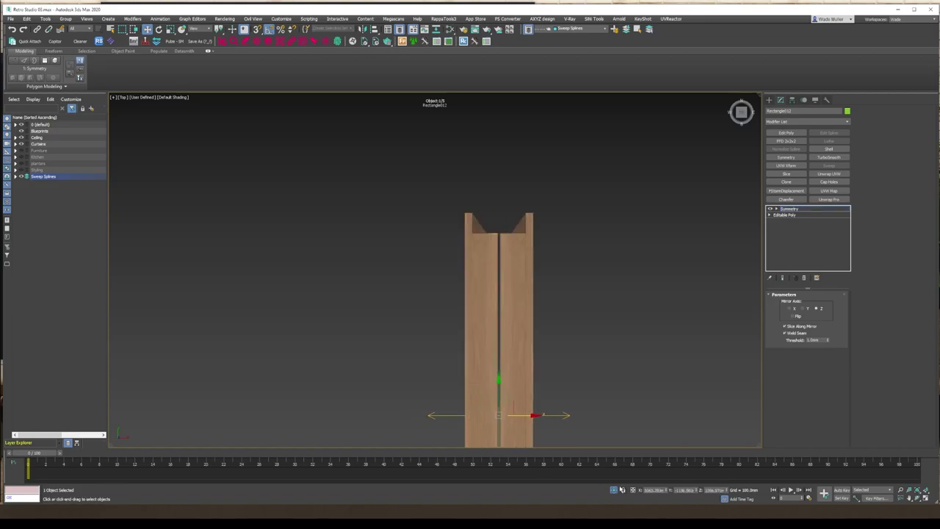
pyautogui.press('F3')
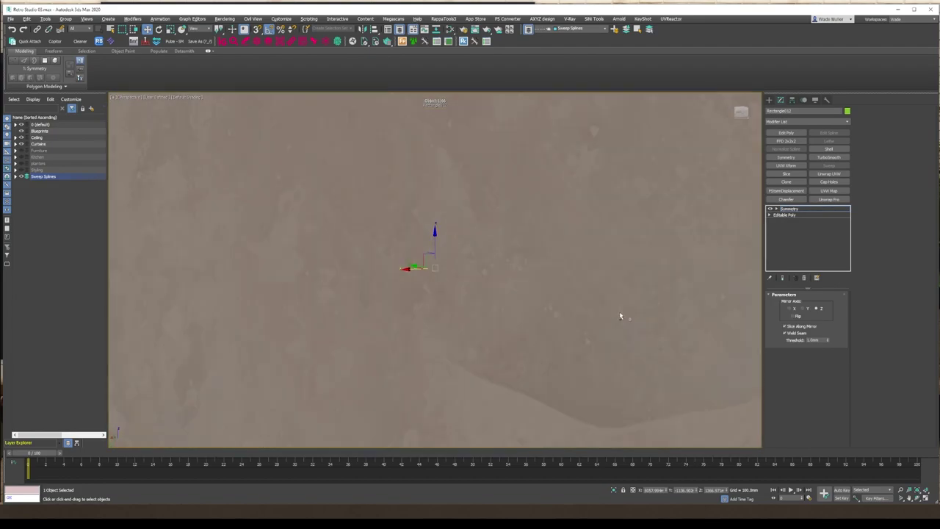
pyautogui.scroll(-5, 554, 318)
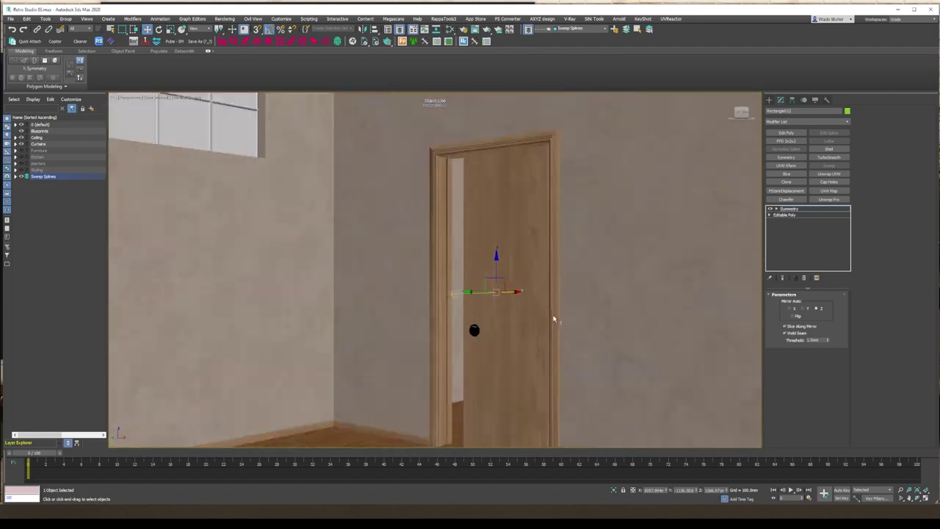
pyautogui.scroll(3, 528, 287)
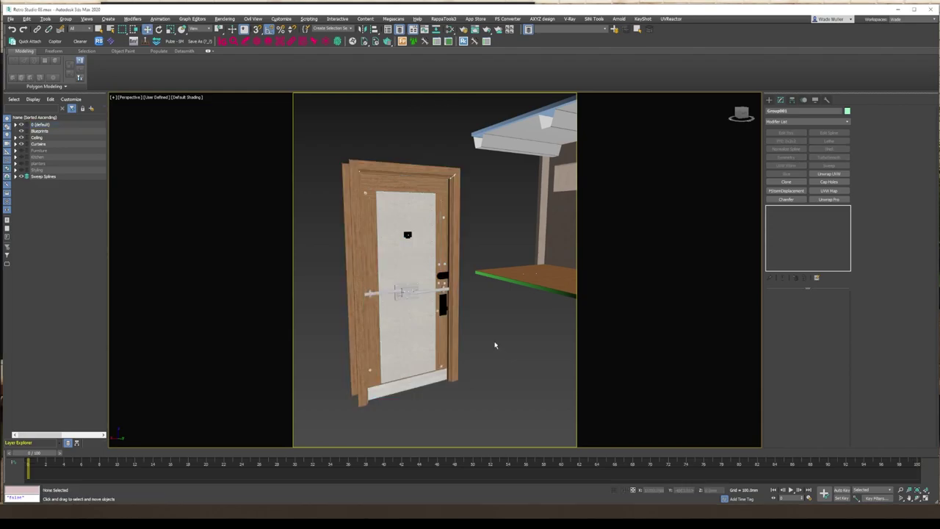
# - Pick the material of the separate entrance door group into the Slate Material Editor
pyautogui.scroll(4, 495, 336)
pyautogui.keyDown('alt'); pyautogui.moveTo(470, 294); pyautogui.dragTo(588, 265, button='middle'); pyautogui.keyUp('alt')
pyautogui.scroll(2, 441, 279)
pyautogui.press('m')
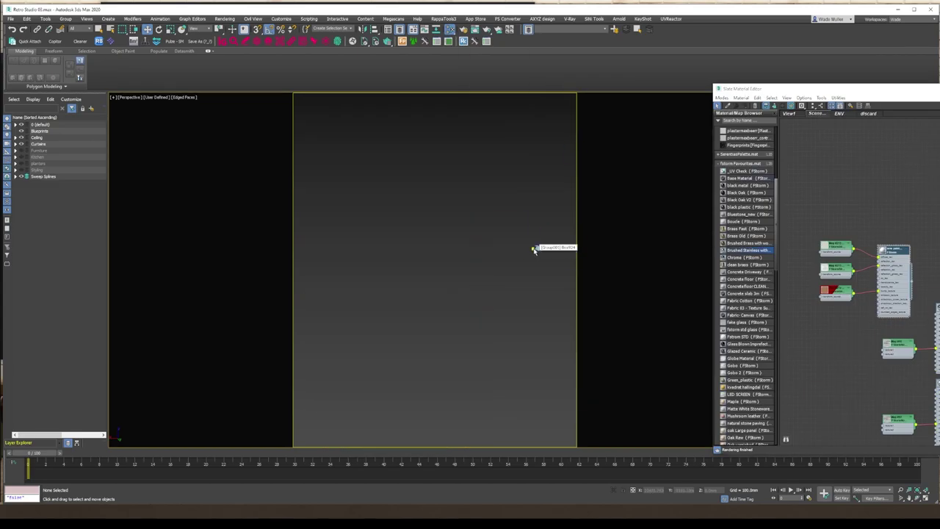
# - Assign the picked white door material to the interior door's frame and slab, with the slab's grain running vertically
pyautogui.scroll(5, 431, 314)
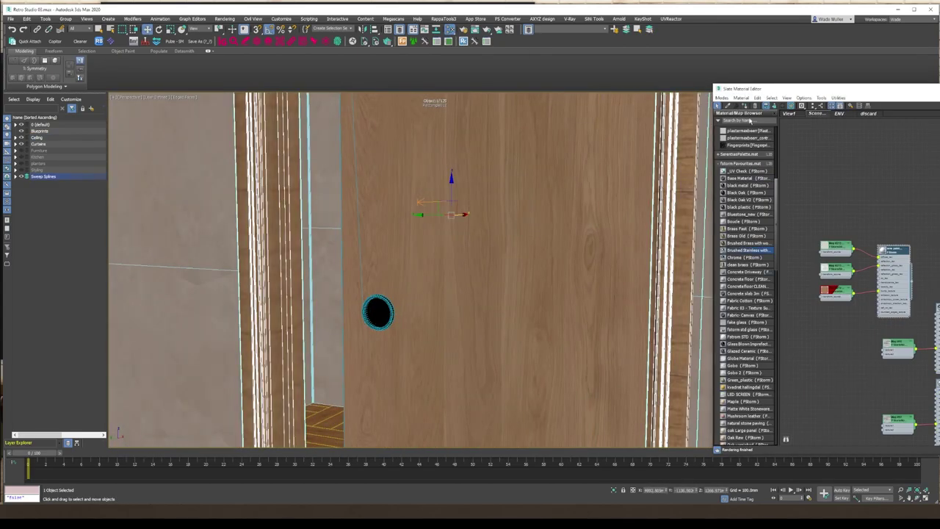
pyautogui.scroll(-5, 470, 294)
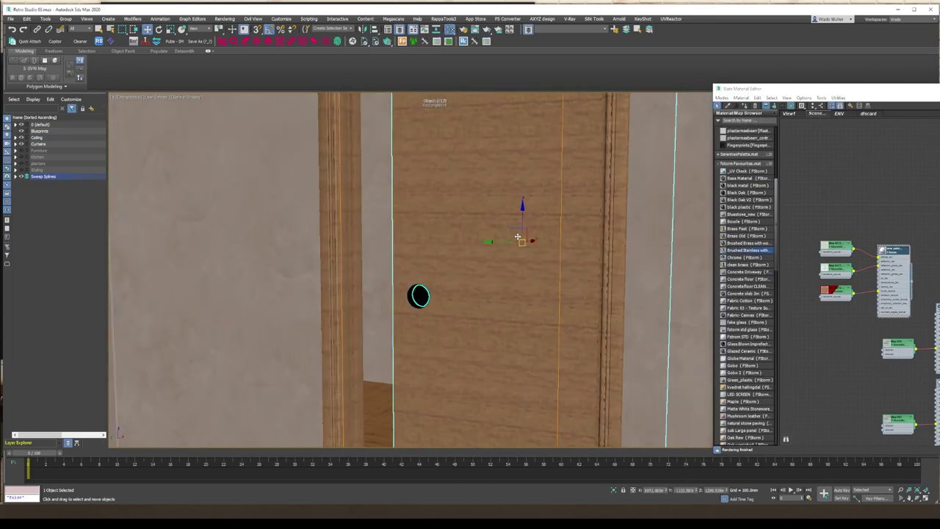
pyautogui.click(516, 376)
pyautogui.keyDown('alt'); pyautogui.moveTo(450, 182); pyautogui.dragTo(275, 362, button='middle'); pyautogui.keyUp('alt')
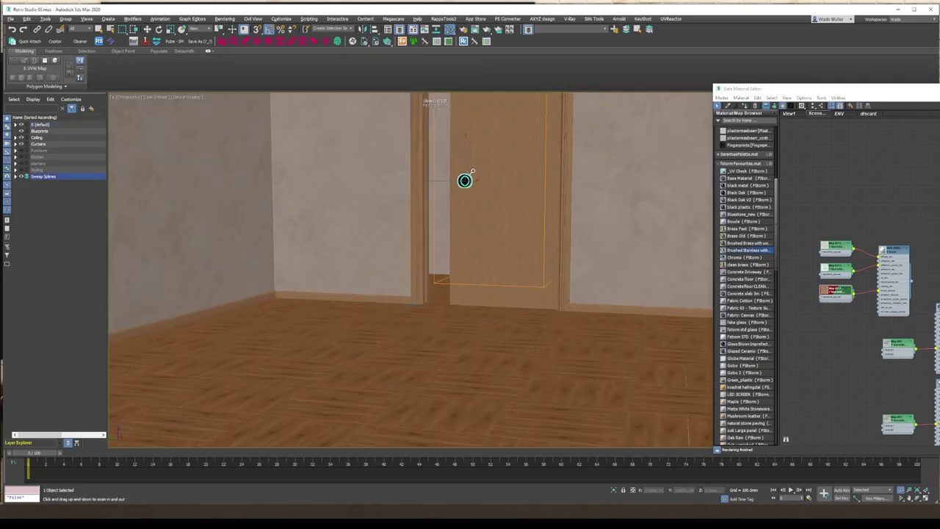
pyautogui.scroll(6, 464, 180)
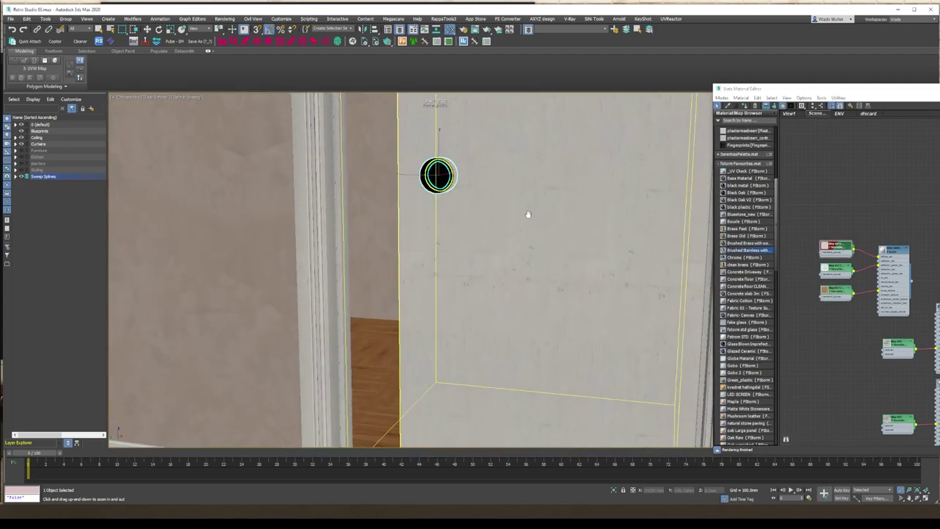
# - Render the white door with FStorm and centre the ring pull in the render window
pyautogui.rightClick(525, 210)
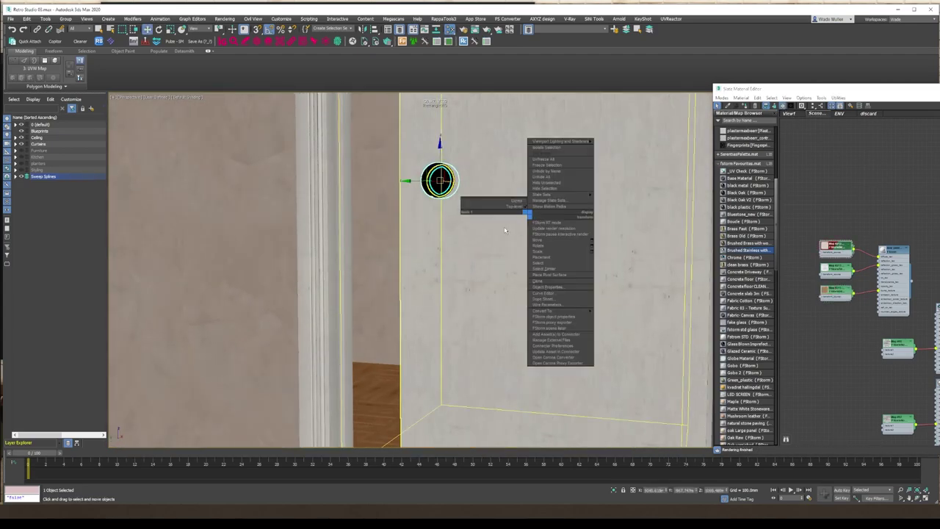
pyautogui.scroll(-3, 474, 229)
pyautogui.hotkey('shift', 'q')
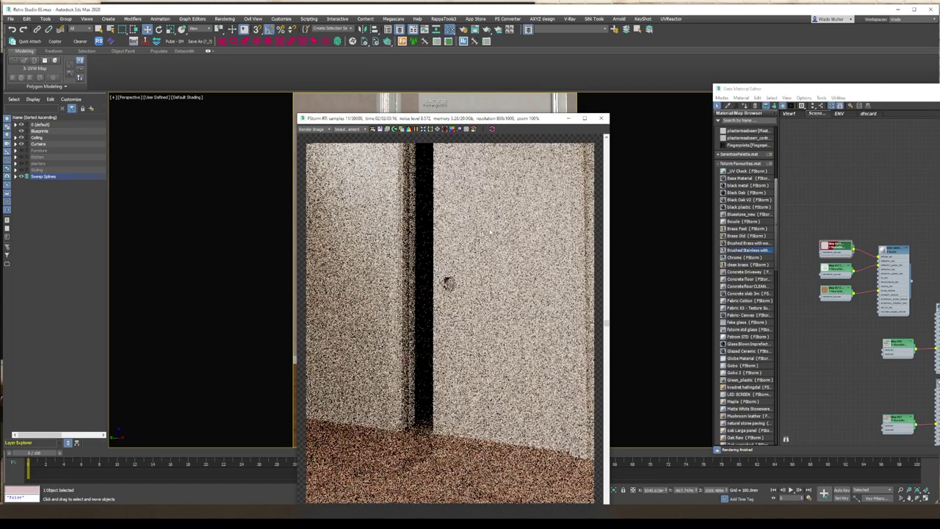
pyautogui.moveTo(434, 296); pyautogui.dragTo(469, 282, button='middle')
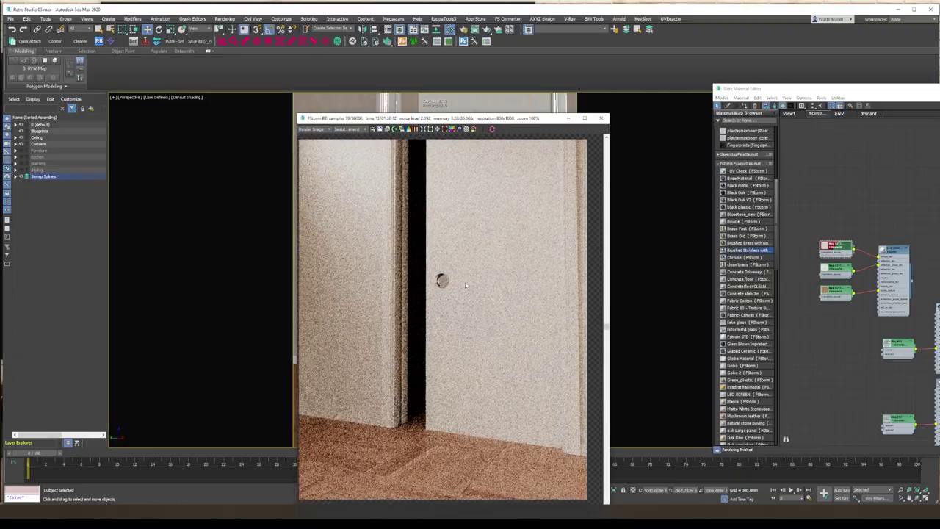
# - Move the render window aside, reframe the door and open the FStorm render setup
pyautogui.moveTo(441, 118); pyautogui.dragTo(172, 69)
pyautogui.keyDown('ctrl'); pyautogui.keyDown('alt'); pyautogui.moveTo(456, 294); pyautogui.dragTo(443, 316, button='middle'); pyautogui.keyUp('alt'); pyautogui.keyUp('ctrl')
pyautogui.press('F10')
pyautogui.click(174, 82)
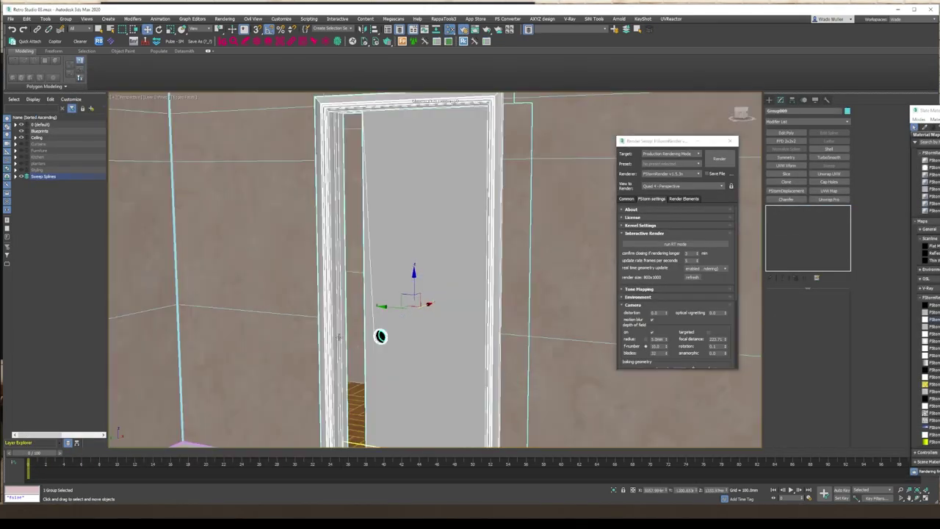
# - Rotate the copied door group 90 degrees about Z in the top view and position it in the other doorway
pyautogui.press('t')
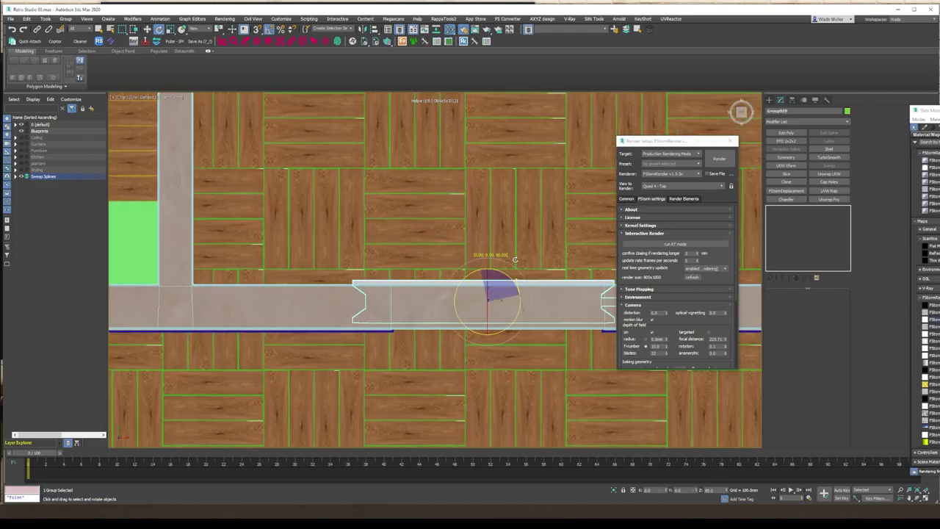
pyautogui.press('F3')
pyautogui.press('w')
pyautogui.press('F3')
pyautogui.moveTo(420, 272)
pyautogui.keyDown('alt'); pyautogui.mouseDown(button='middle')
pyautogui.moveTo(367, 279)
pyautogui.moveTo(376, 281)
pyautogui.mouseUp(button='middle'); pyautogui.keyUp('alt')
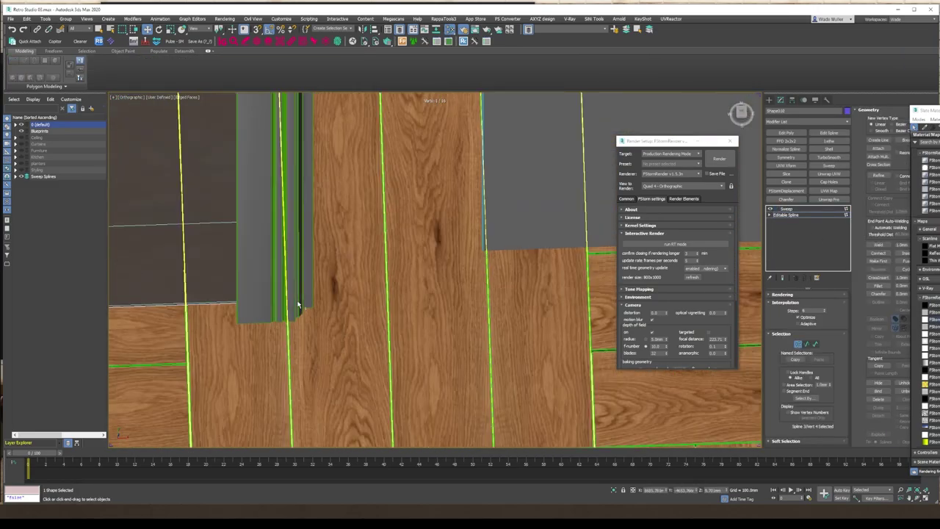
# - Edit the swept skirting spline's vertices where it meets the door frame
pyautogui.keyDown('alt'); pyautogui.moveTo(299, 305); pyautogui.dragTo(382, 293, button='middle'); pyautogui.keyUp('alt')
pyautogui.click(517, 303)
pyautogui.click(311, 352)
# - Frame the riveted security door and select its panel and frame parts, checking them shaded and in wireframe
pyautogui.press('z')
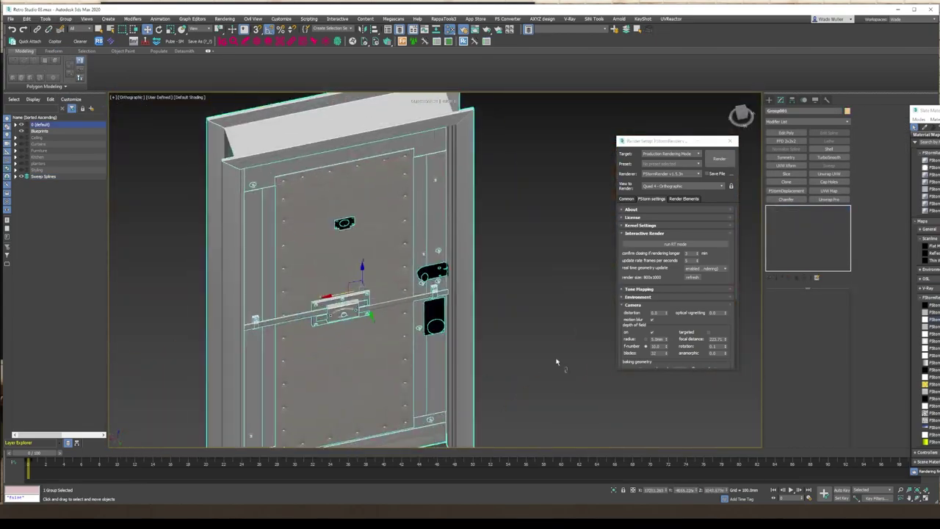
pyautogui.click(352, 256)
pyautogui.scroll(-5, 352, 256)
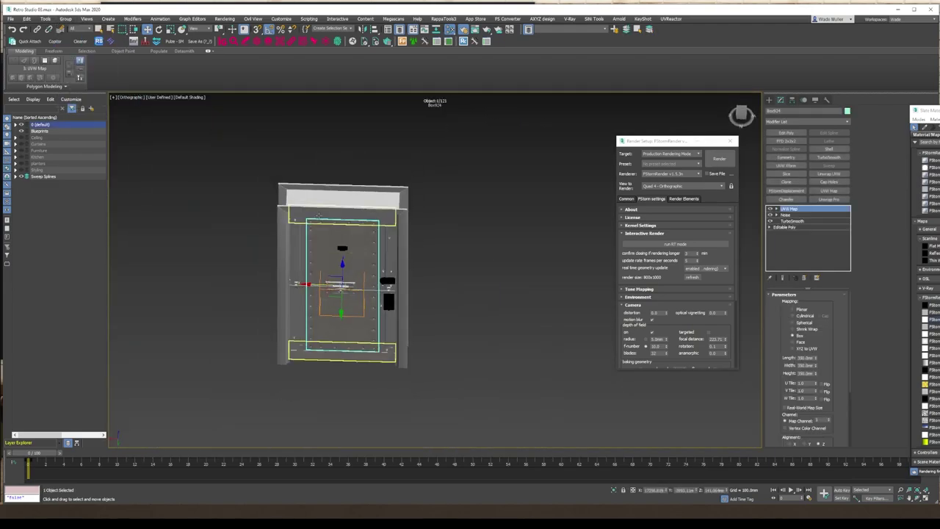
pyautogui.scroll(8, 411, 220)
pyautogui.scroll(-2, 467, 197)
pyautogui.keyDown('alt'); pyautogui.moveTo(467, 197); pyautogui.dragTo(380, 229, button='middle'); pyautogui.keyUp('alt')
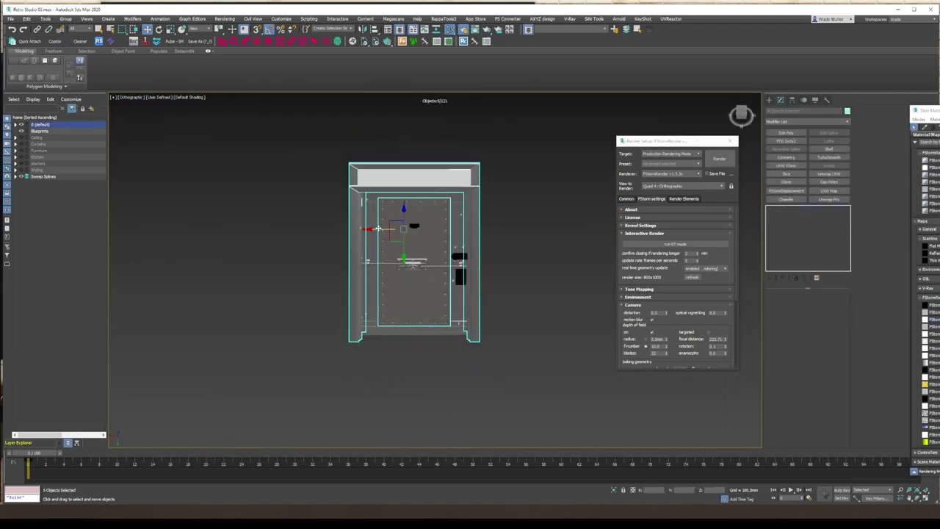
pyautogui.press('F3')
pyautogui.scroll(3, 439, 277)
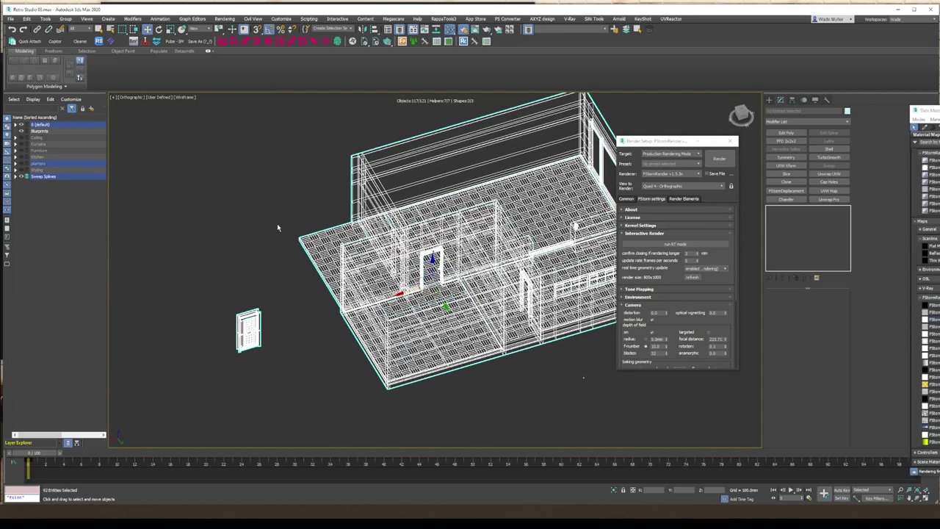
# - Remove the lock's backing plate, cover and upper rivets from the selection of door parts in wireframe
pyautogui.scroll(10, 277, 223)
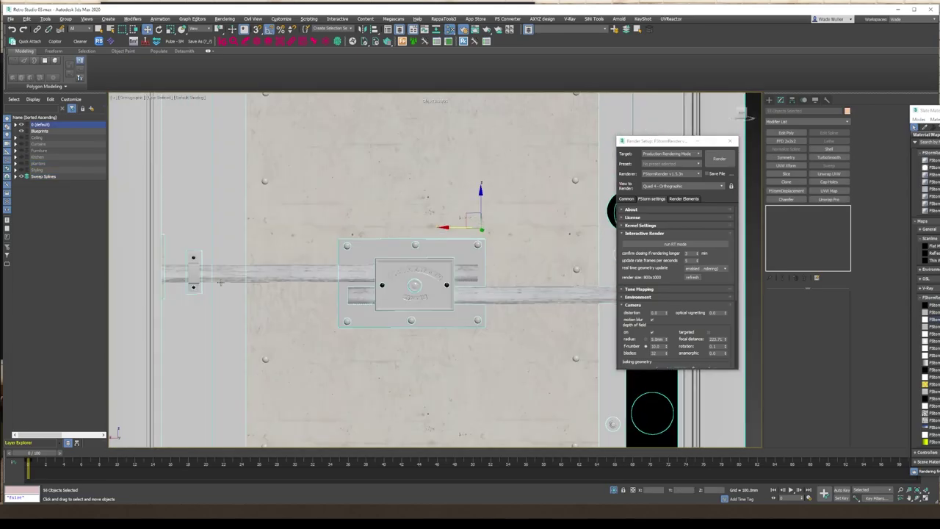
pyautogui.press('F3')
pyautogui.moveTo(219, 282)
pyautogui.keyDown('alt'); pyautogui.mouseDown(button='middle')
pyautogui.moveTo(225, 252)
pyautogui.moveTo(427, 354)
pyautogui.mouseUp(button='middle'); pyautogui.keyUp('alt')
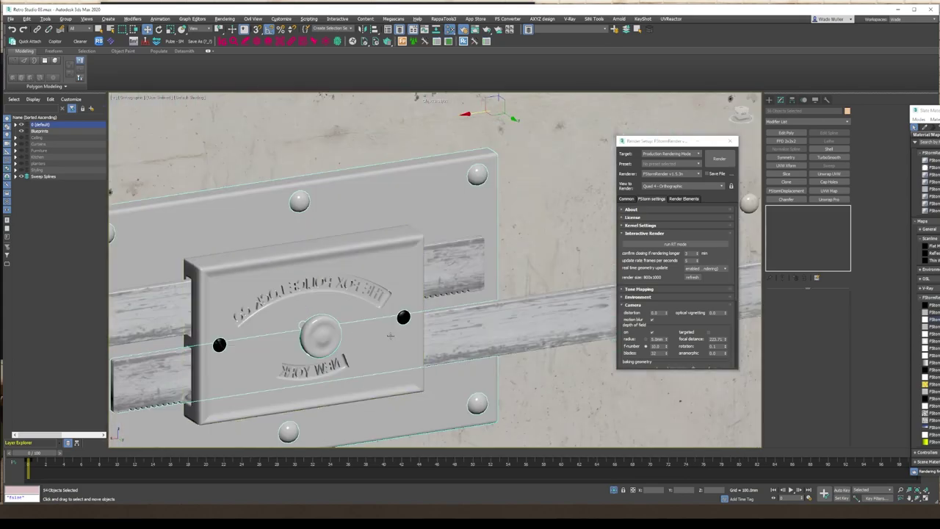
pyautogui.press('F3')
pyautogui.moveTo(308, 221)
pyautogui.keyDown('alt'); pyautogui.mouseDown(button='middle')
pyautogui.moveTo(352, 195)
pyautogui.moveTo(263, 374)
pyautogui.mouseUp(button='middle'); pyautogui.keyUp('alt')
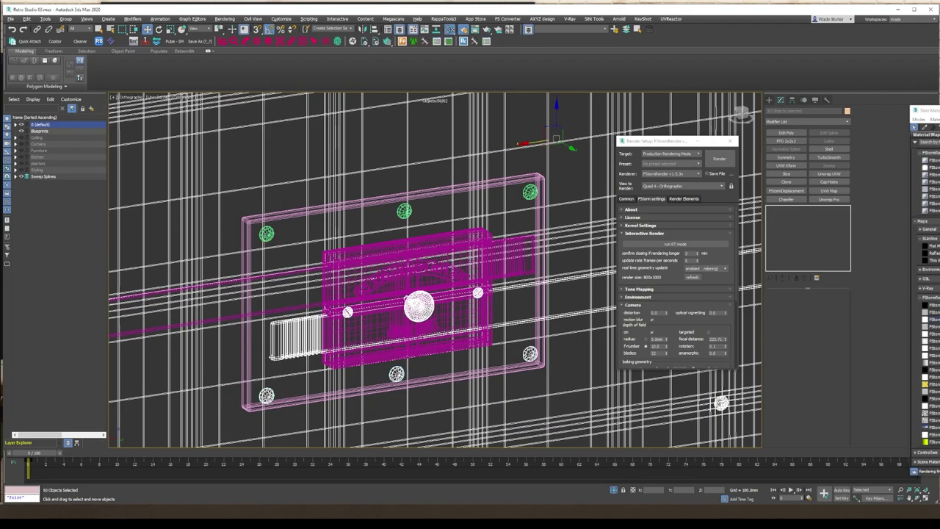
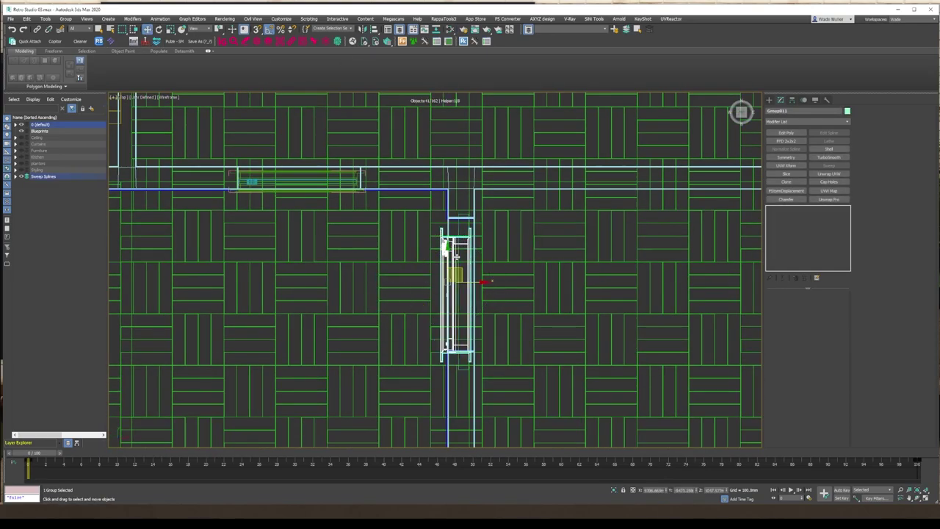
# - Check the door group's fit in the doorway at floor level and adjust the height of the selected wall vertices
pyautogui.scroll(5, 456, 257)
pyautogui.press('F3')
pyautogui.keyDown('alt'); pyautogui.moveTo(456, 257); pyautogui.dragTo(489, 308, button='middle'); pyautogui.keyUp('alt')
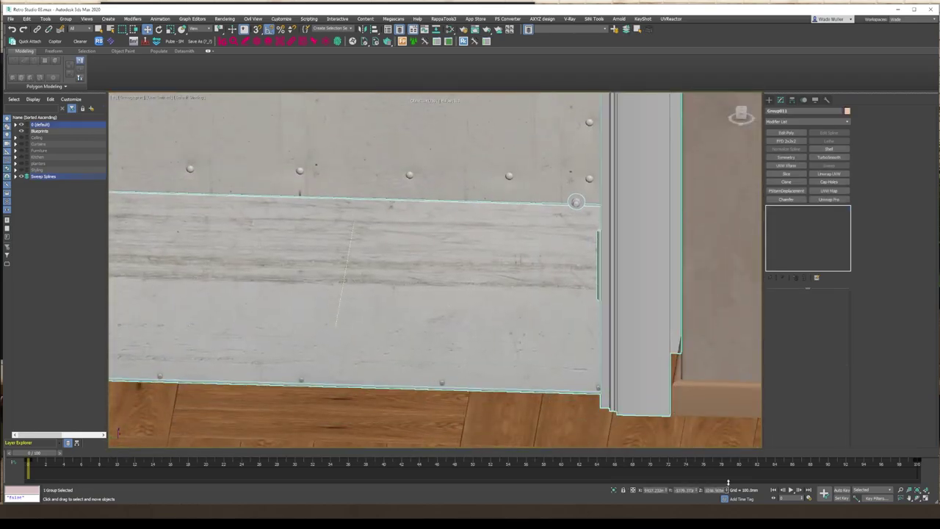
pyautogui.click(677, 371)
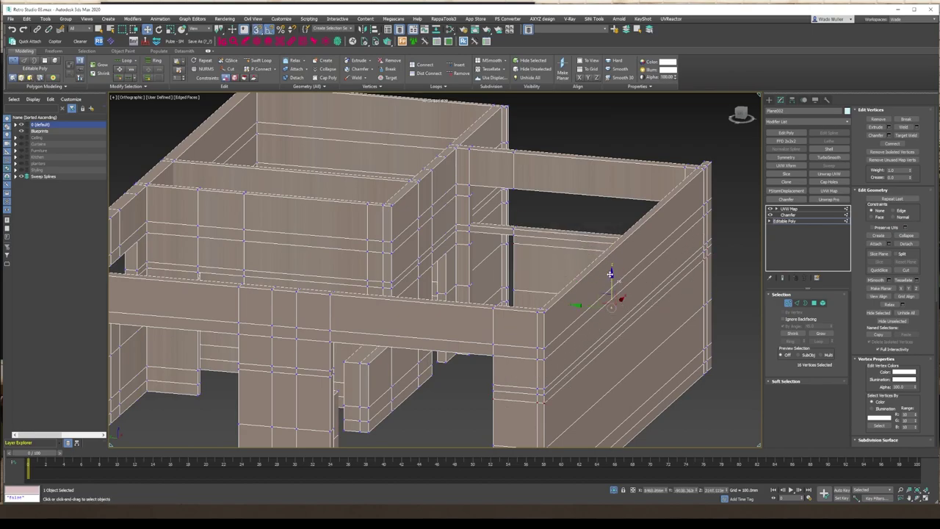
pyautogui.rightClick(610, 273)
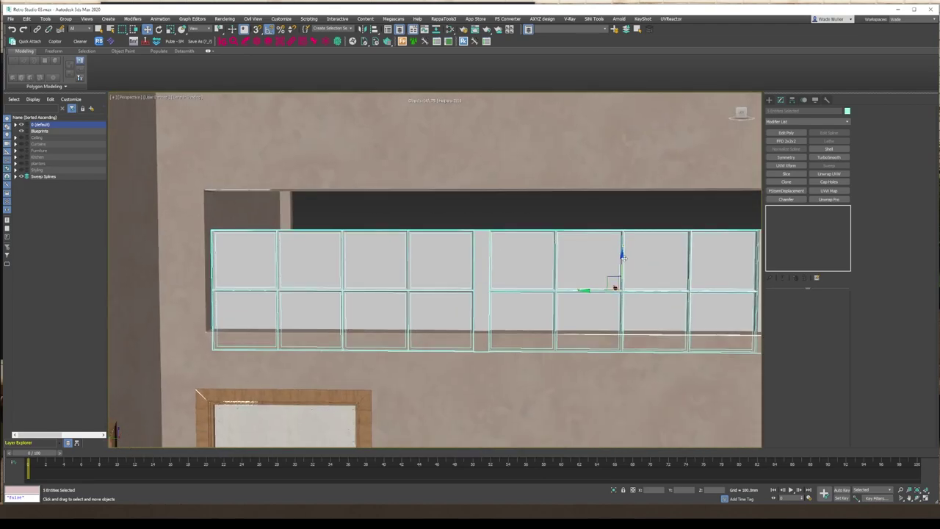
# - Fit the gridded window group into the high wall opening above the door with an FFD 2x2x2 modifier
pyautogui.scroll(5, 359, 294)
pyautogui.scroll(3, 359, 294)
pyautogui.press('e')
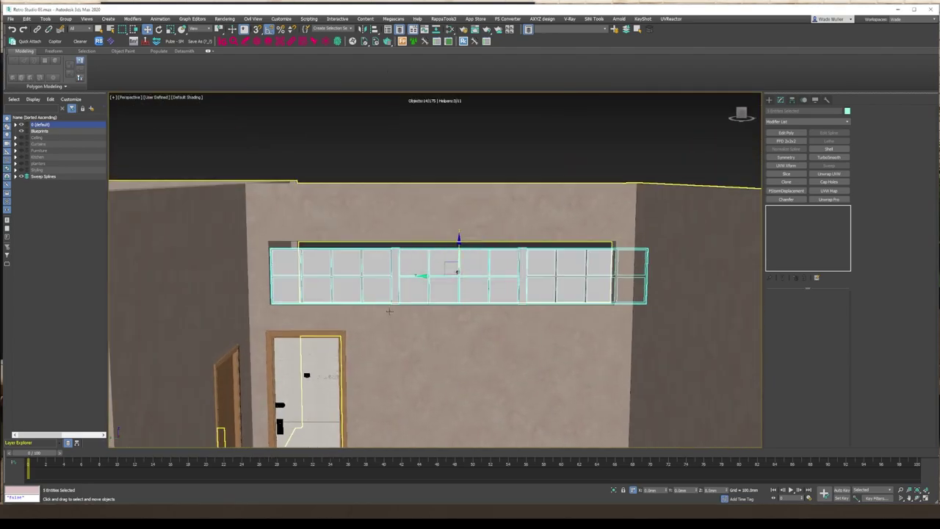
pyautogui.scroll(8, 556, 294)
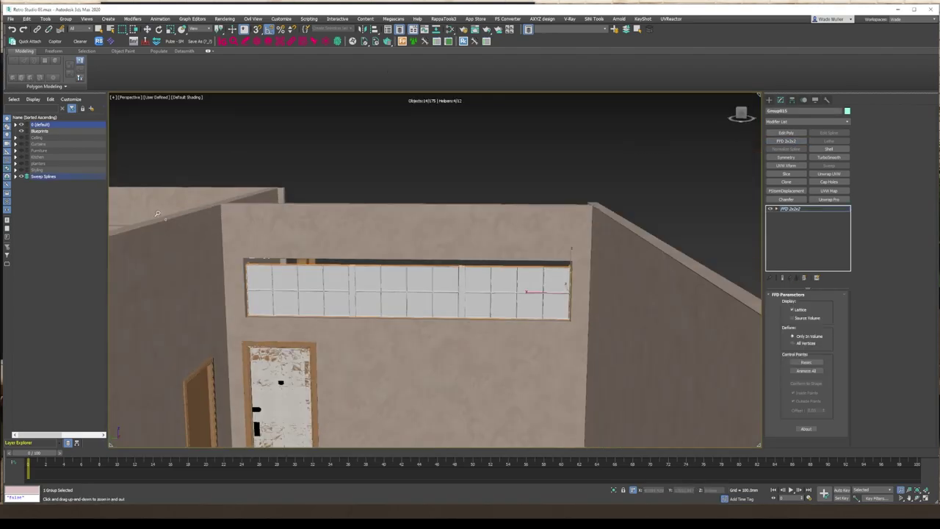
pyautogui.scroll(10, 420, 272)
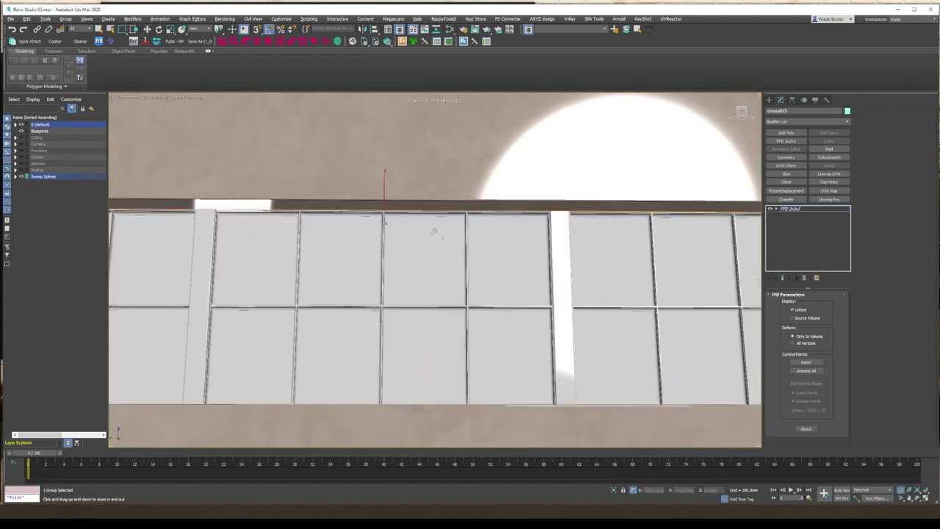
# - Check the window group's depth in the wall and edit the wall's vertices in the top view
pyautogui.scroll(8, 446, 221)
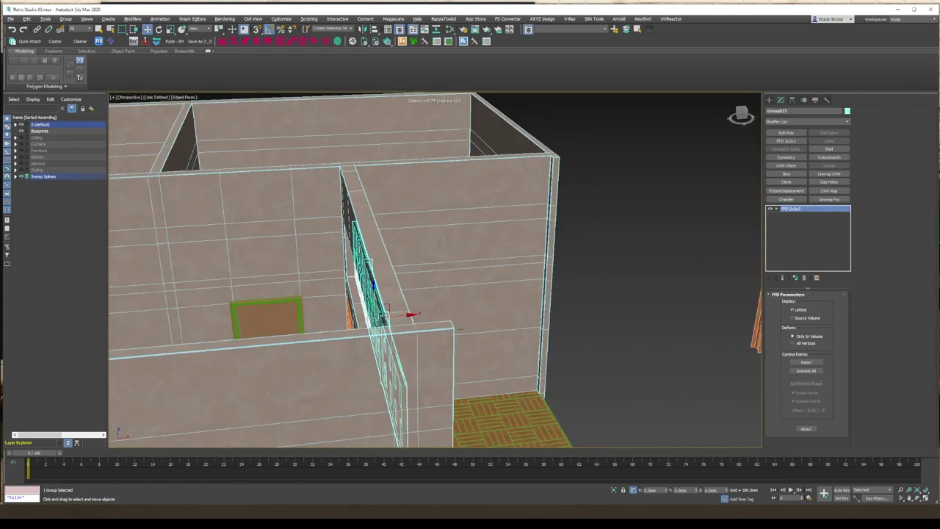
pyautogui.scroll(3, 413, 321)
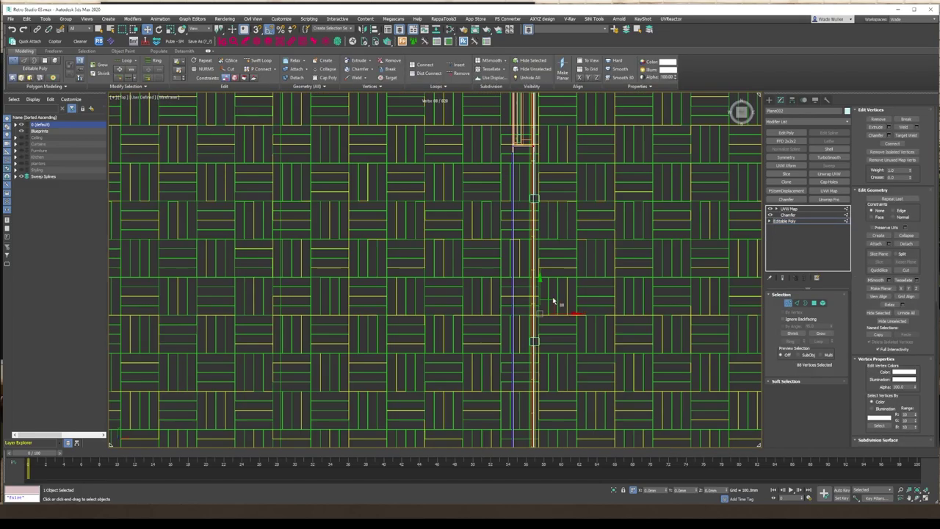
pyautogui.scroll(3, 554, 301)
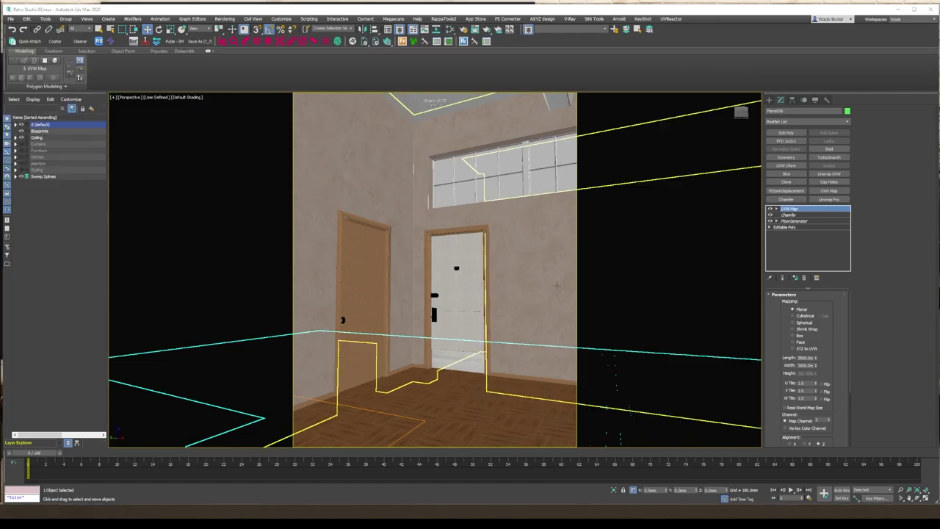
# - Start an FStorm interactive render of the room corner with both doors and move the render window up
pyautogui.hotkey('shift', 'q')
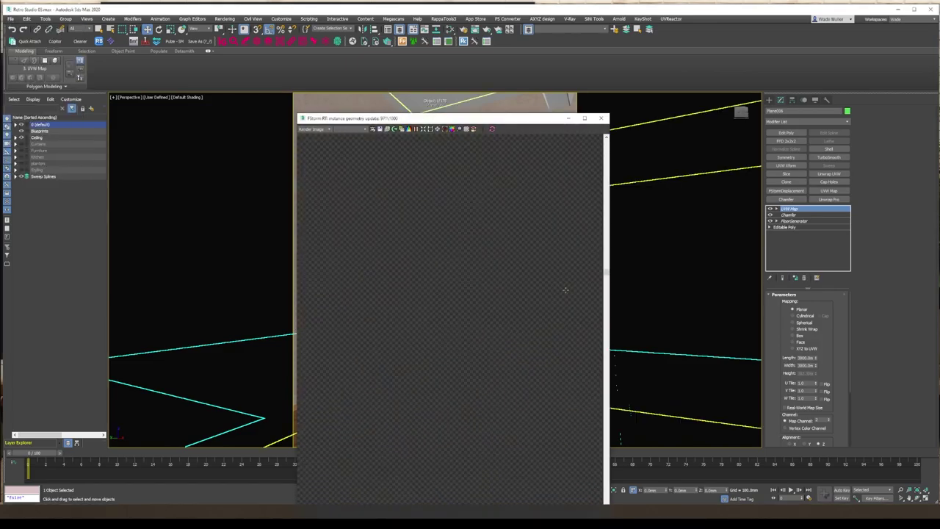
pyautogui.moveTo(469, 118); pyautogui.dragTo(424, 58)
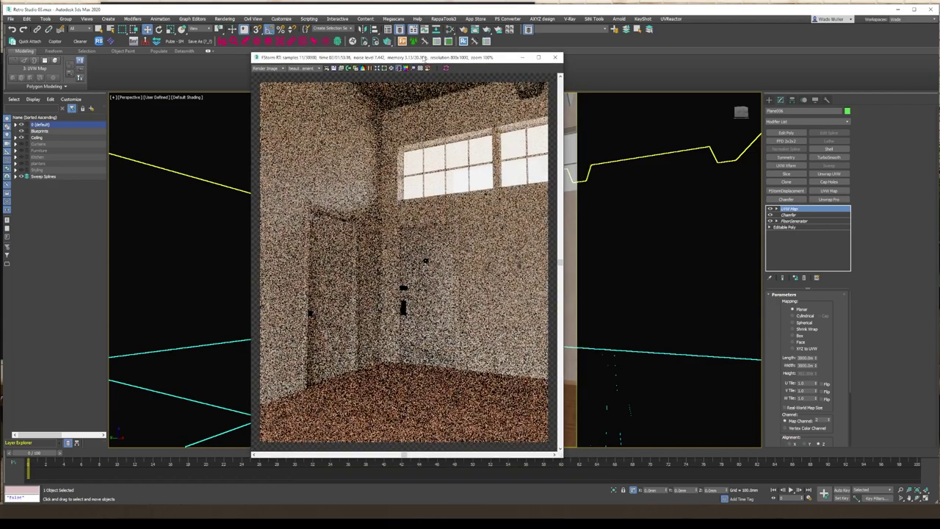
pyautogui.scroll(6, 403, 317)
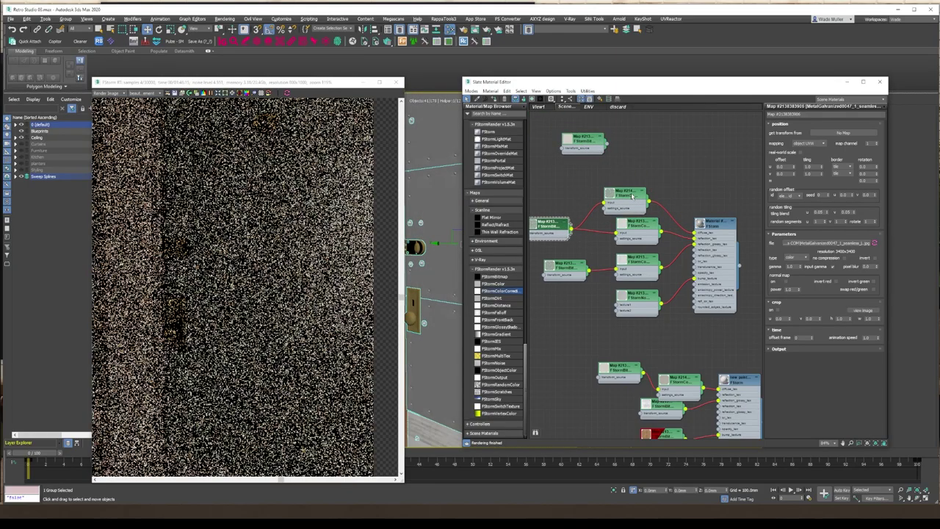
# - Inspect the galvanized metal's colour correction and set the brass map's colour correction saturation to 0.5
pyautogui.click(628, 197)
pyautogui.scroll(-3, 249, 262)
pyautogui.scroll(3, 249, 262)
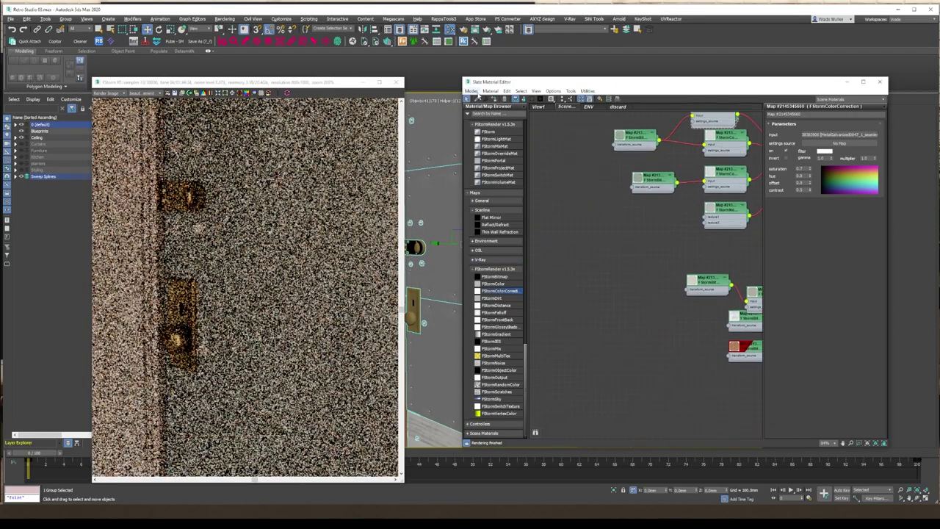
pyautogui.moveTo(631, 279); pyautogui.dragTo(662, 166, button='middle')
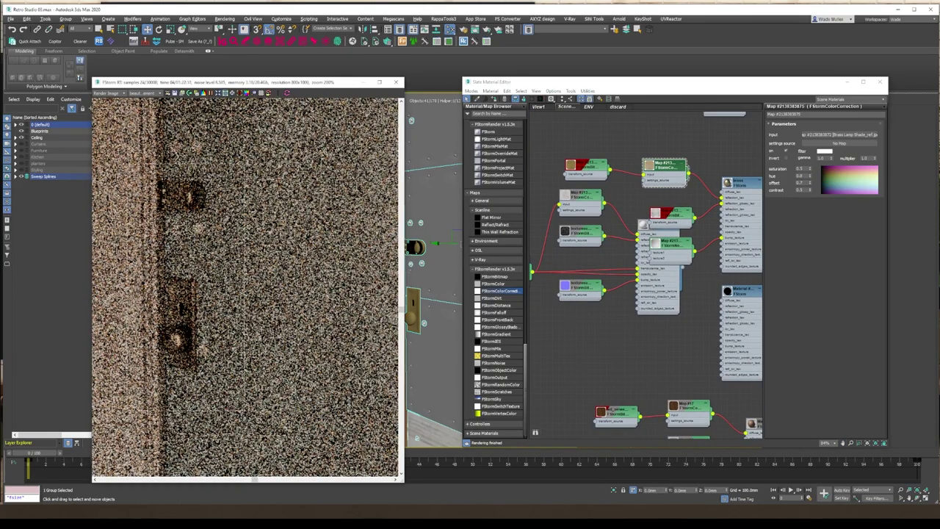
# - Set the concrete map's colour correction offset to 0.1 in the darker paint material and inspect the rendered door hardware
pyautogui.press('F10')
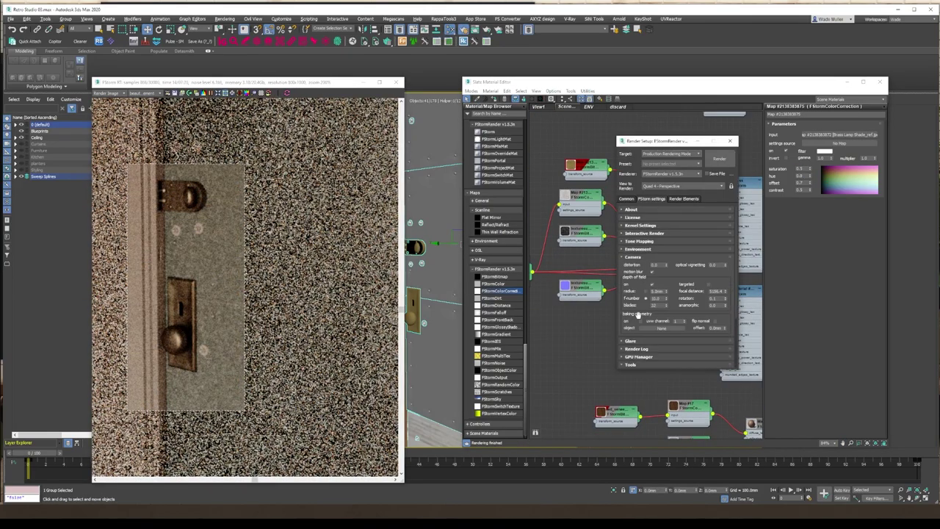
pyautogui.press('F10')
pyautogui.moveTo(652, 234); pyautogui.dragTo(770, 216, button='middle')
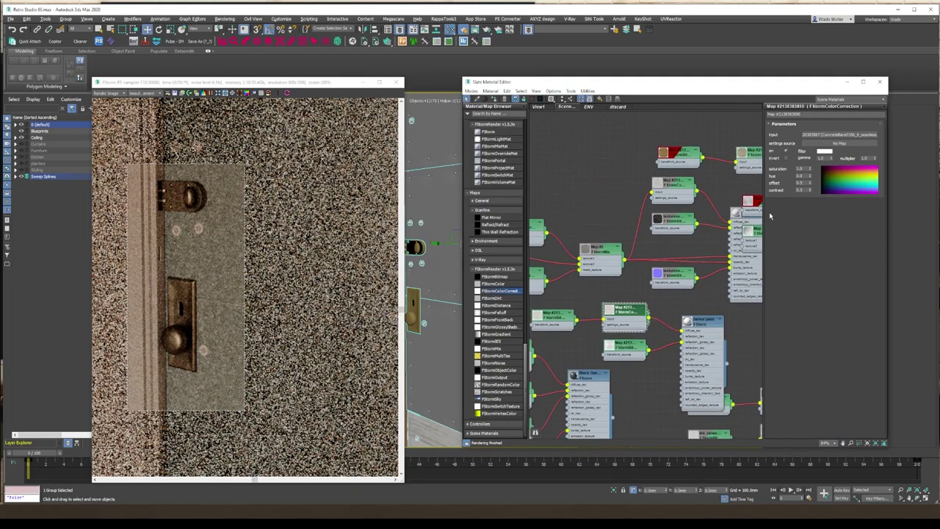
pyautogui.scroll(3, 227, 268)
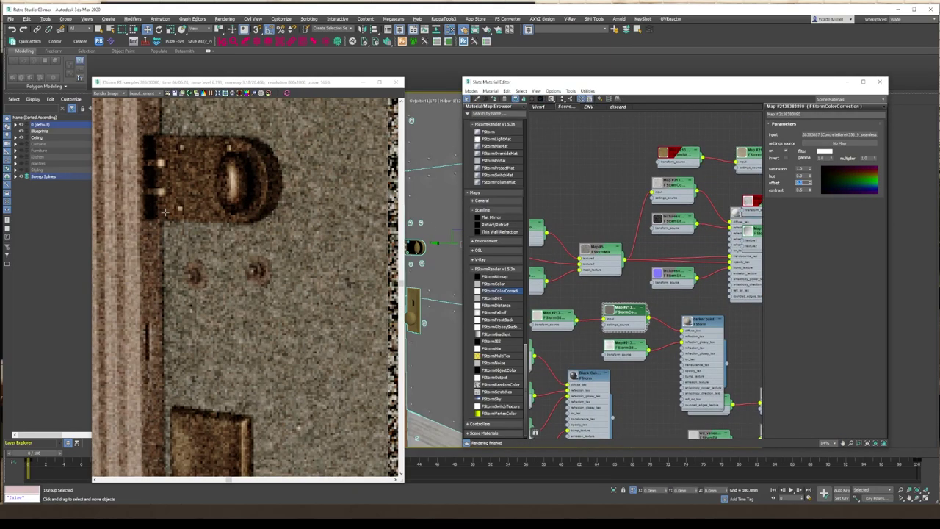
pyautogui.scroll(-4, 227, 268)
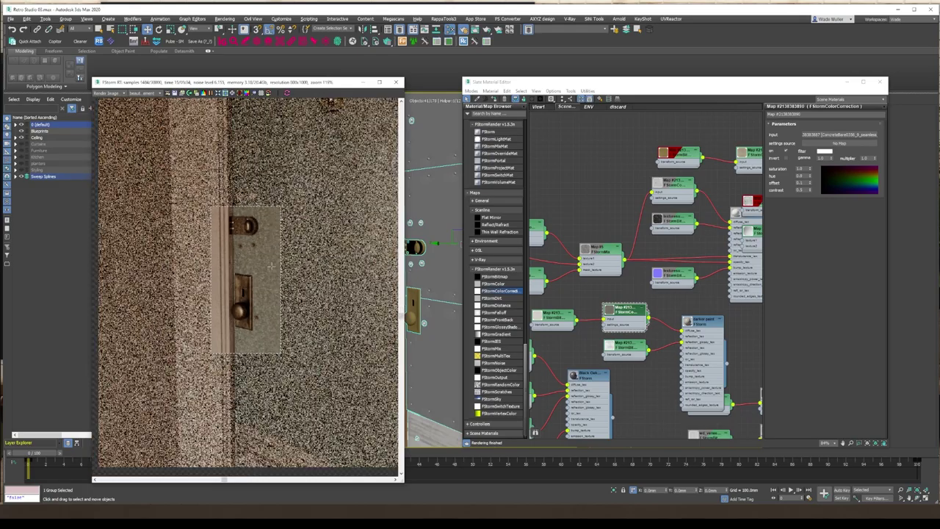
# - Examine the door panel's galvanized metal bitmap and colour correction nodes against the render, and recheck the door in the viewport
pyautogui.moveTo(598, 262); pyautogui.dragTo(542, 284, button='middle')
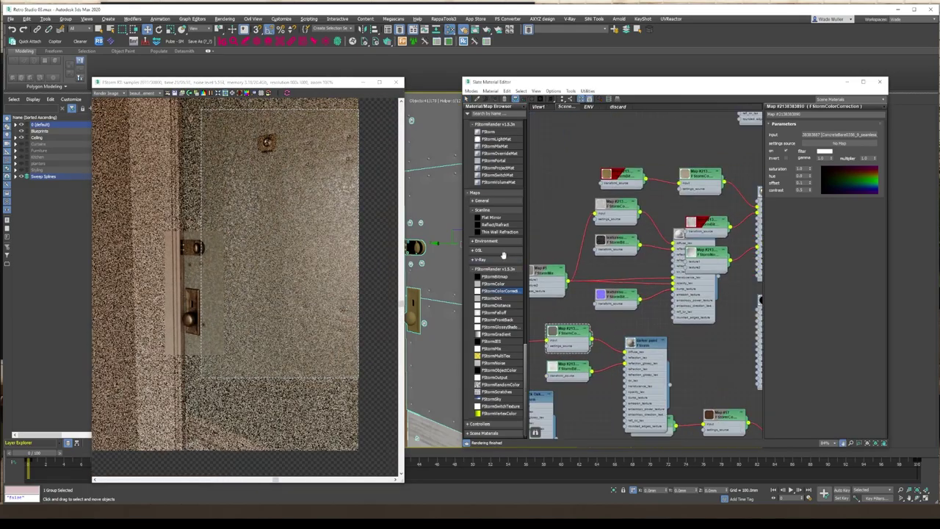
pyautogui.moveTo(707, 229); pyautogui.dragTo(626, 216, button='middle')
pyautogui.click(625, 216)
pyautogui.scroll(2, 307, 268)
pyautogui.scroll(-3, 307, 267)
pyautogui.scroll(3, 274, 193)
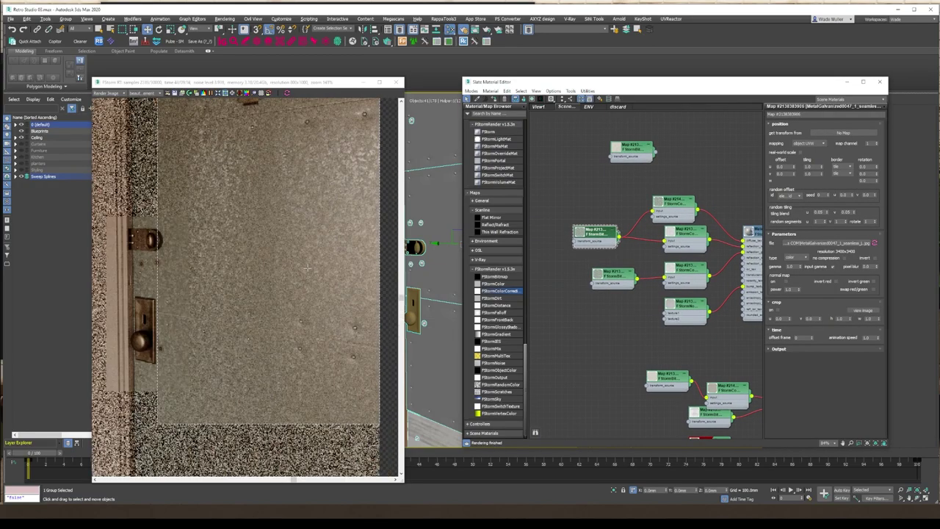
pyautogui.moveTo(646, 294); pyautogui.dragTo(653, 182, button='middle')
pyautogui.scroll(-2, 632, 279)
pyautogui.scroll(2, 647, 276)
pyautogui.click(653, 182)
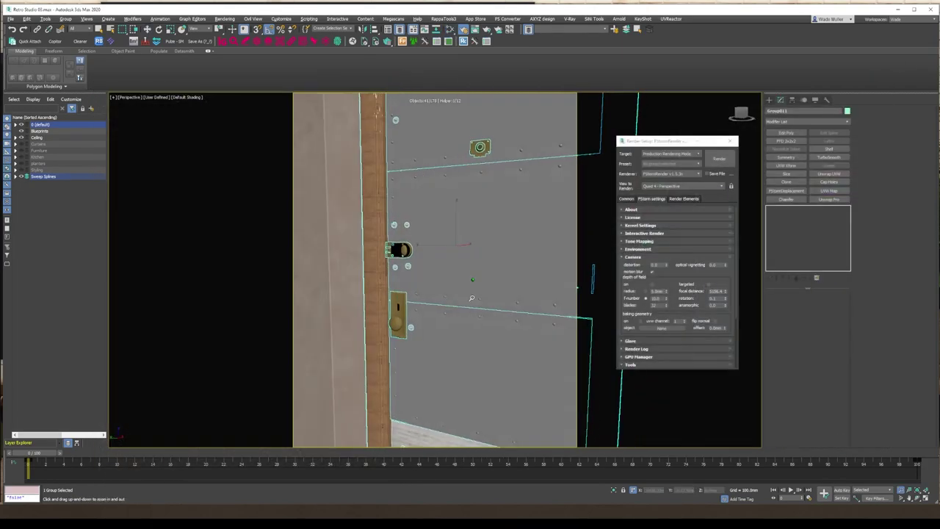
pyautogui.moveTo(497, 242); pyautogui.dragTo(497, 309)
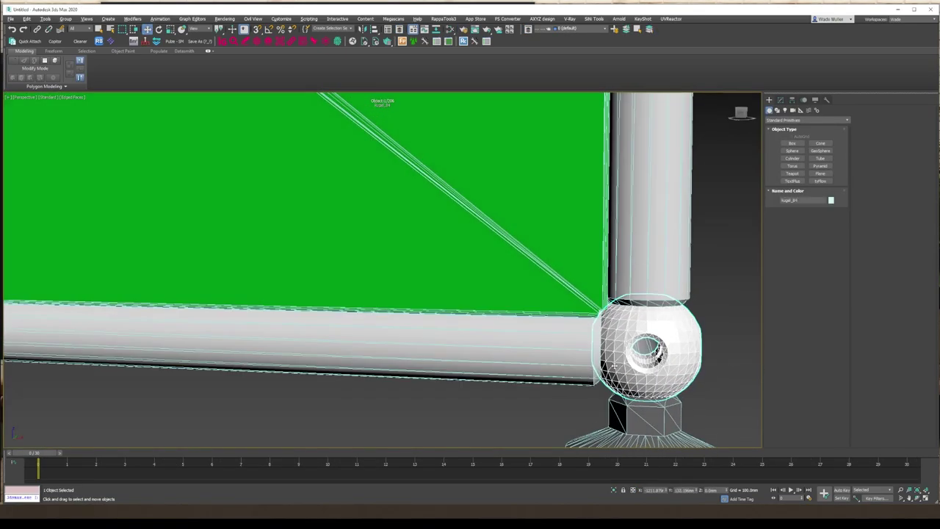
# - Isolate the ball connector in the tubular furniture scene and centre its pivot to the object
pyautogui.scroll(-5, 630, 374)
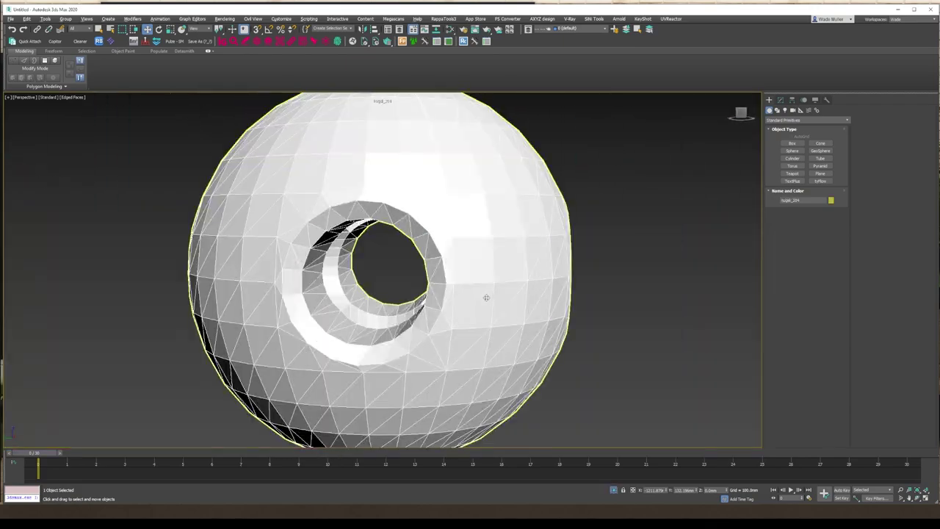
pyautogui.click(805, 187)
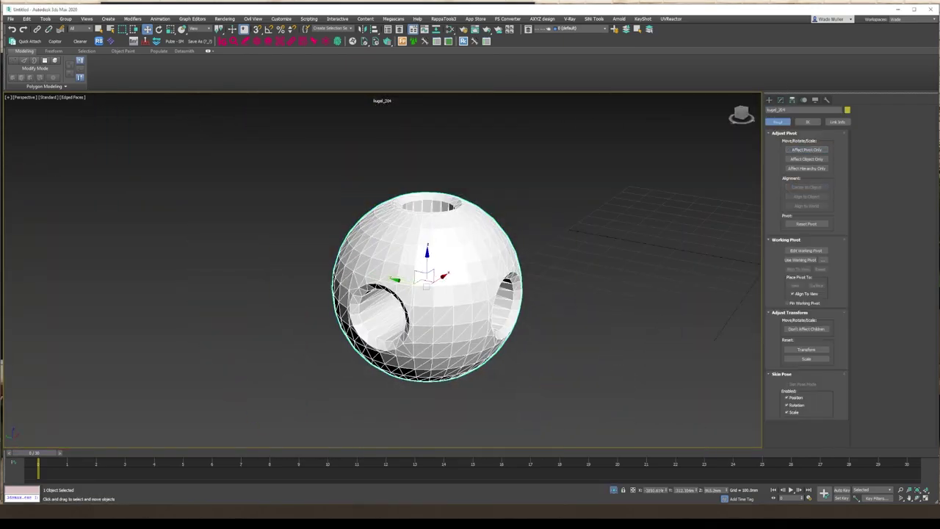
# - Create a sphere over the ball connector and edit its polygons to form the connector hole
pyautogui.click(769, 99)
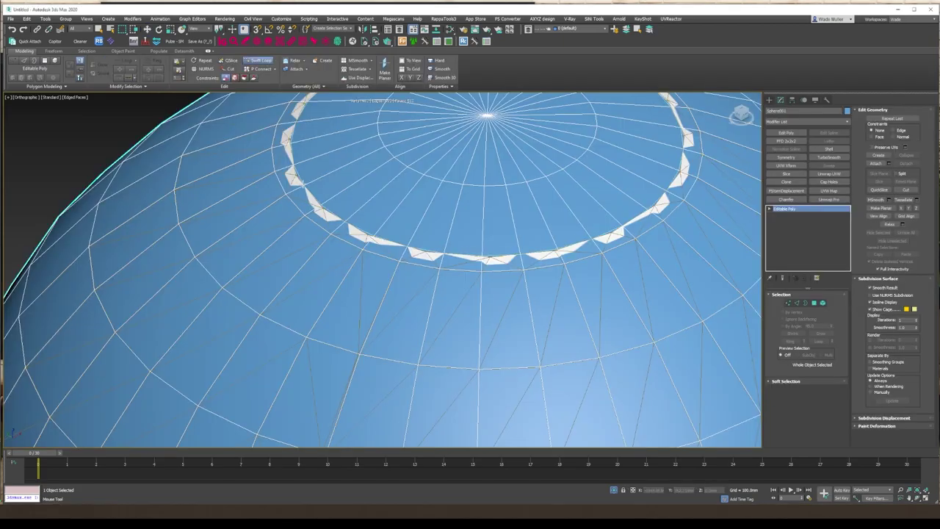
pyautogui.click(814, 302)
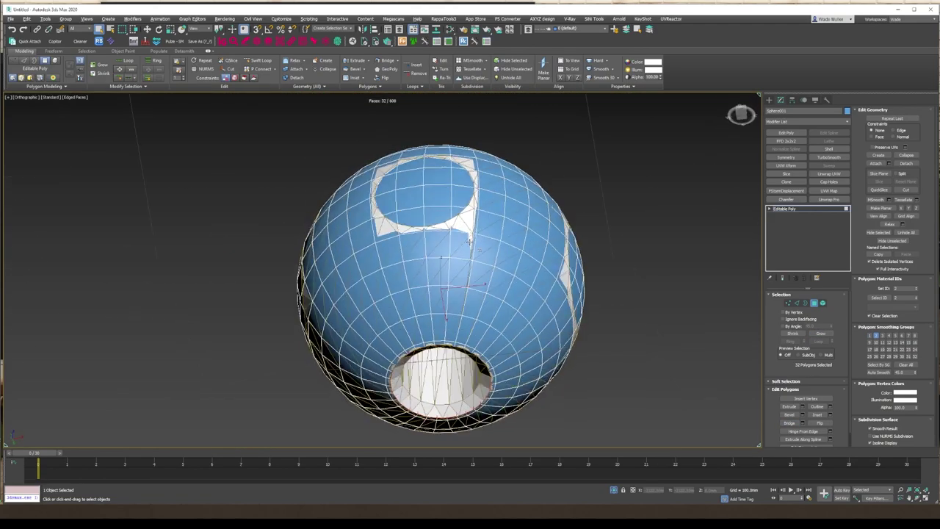
pyautogui.keyDown('alt'); pyautogui.moveTo(589, 412); pyautogui.dragTo(589, 329, button='middle'); pyautogui.keyUp('alt')
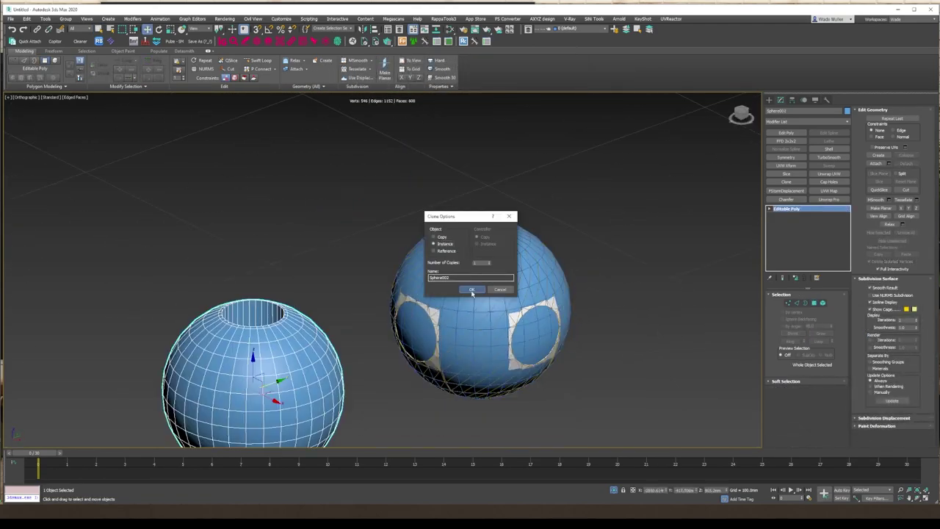
# - Add two Symmetry modifiers to the cloned sphere and orient their mirror planes to repeat the connector hole
pyautogui.scroll(3, 360, 344)
pyautogui.click(787, 158)
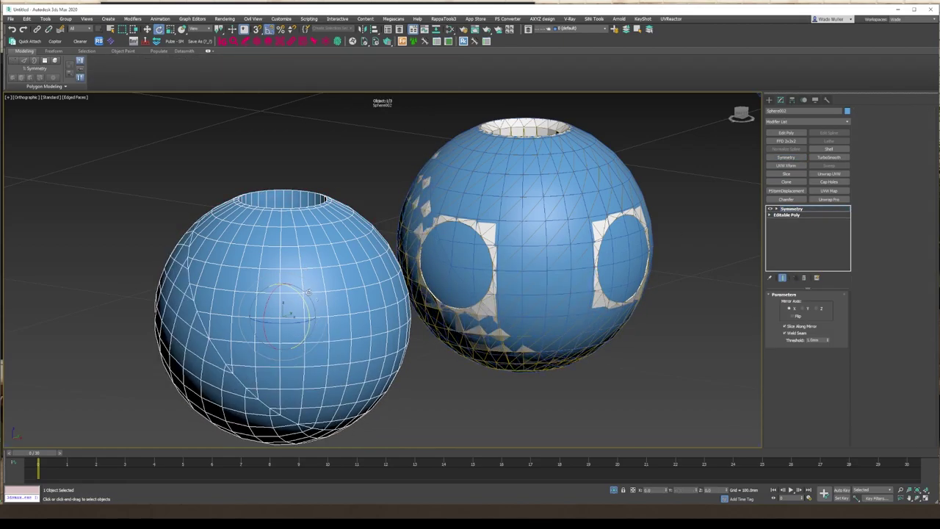
pyautogui.moveTo(307, 290)
pyautogui.keyDown('alt'); pyautogui.mouseDown(button='middle')
pyautogui.moveTo(692, 206)
pyautogui.moveTo(478, 225)
pyautogui.moveTo(661, 220)
pyautogui.mouseUp(button='middle'); pyautogui.keyUp('alt')
pyautogui.press('F4')
pyautogui.click(788, 157)
pyautogui.press('F3')
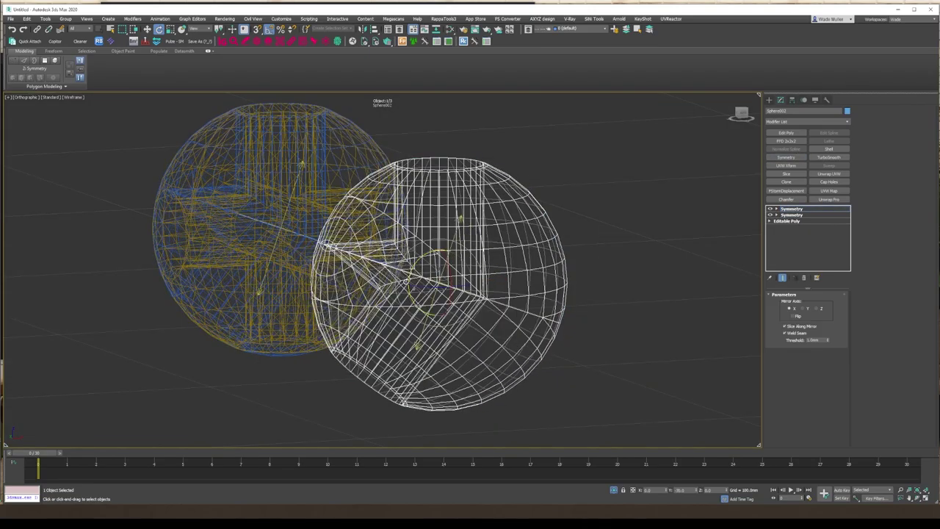
# - Stack a third and fourth Symmetry modifier with rotated mirror planes to complete the connector's side holes
pyautogui.keyDown('alt'); pyautogui.moveTo(496, 222); pyautogui.dragTo(602, 357, button='middle'); pyautogui.keyUp('alt')
pyautogui.press('F4')
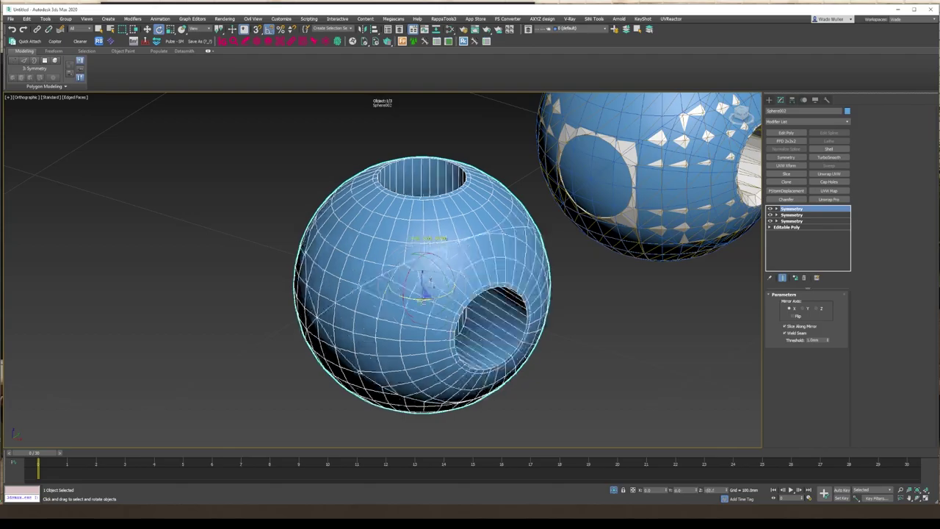
pyautogui.keyDown('alt'); pyautogui.moveTo(409, 313); pyautogui.dragTo(797, 185, button='middle'); pyautogui.keyUp('alt')
pyautogui.hotkey('ctrl', 'z')
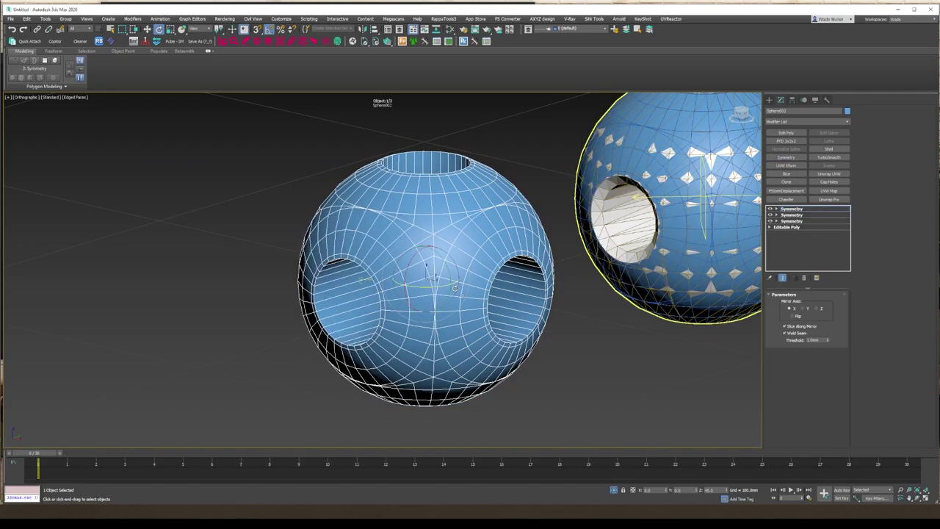
pyautogui.keyDown('alt'); pyautogui.moveTo(455, 288); pyautogui.dragTo(294, 242, button='middle'); pyautogui.keyUp('alt')
pyautogui.hotkey('ctrl', 'y')
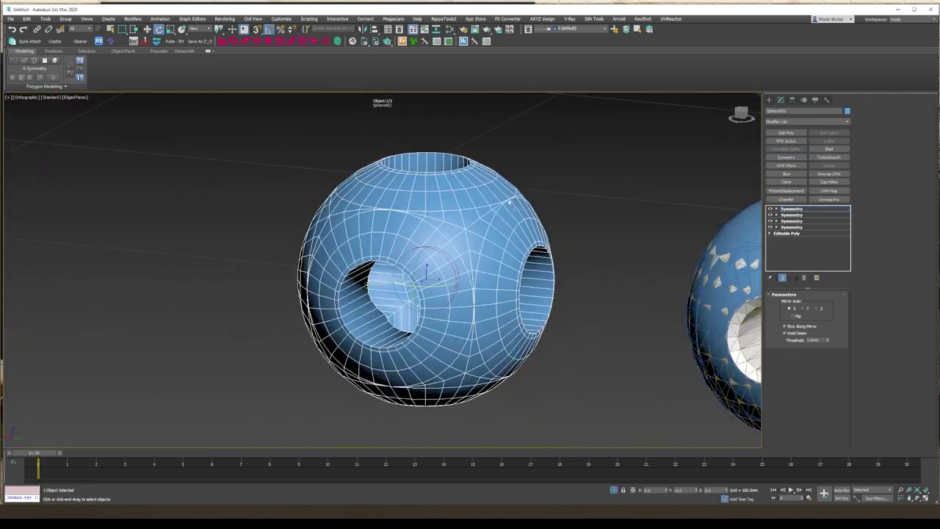
# - Chamfer the connector's hole rims with a small fixed-amount Chamfer modifier and remove the Edit Poly modifier beneath it
pyautogui.scroll(5, 294, 242)
pyautogui.click(786, 132)
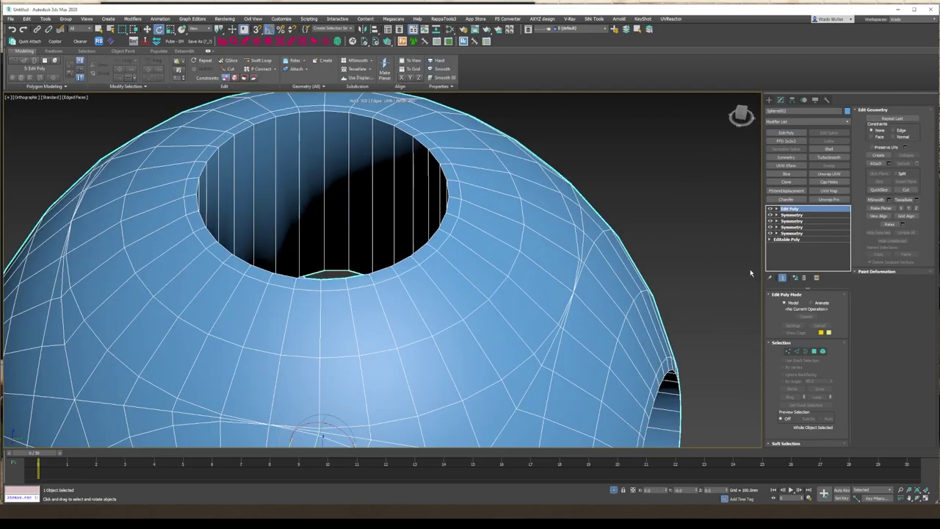
pyautogui.click(786, 199)
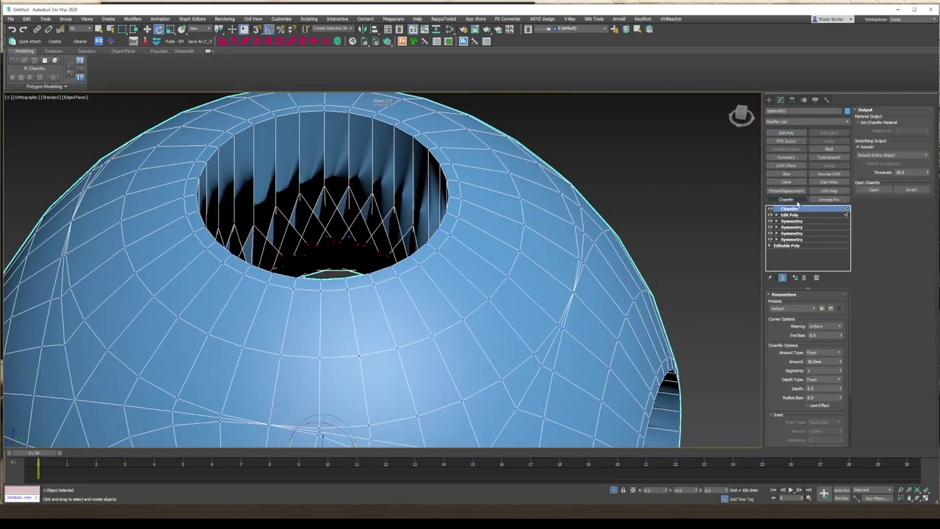
pyautogui.press('Delete')
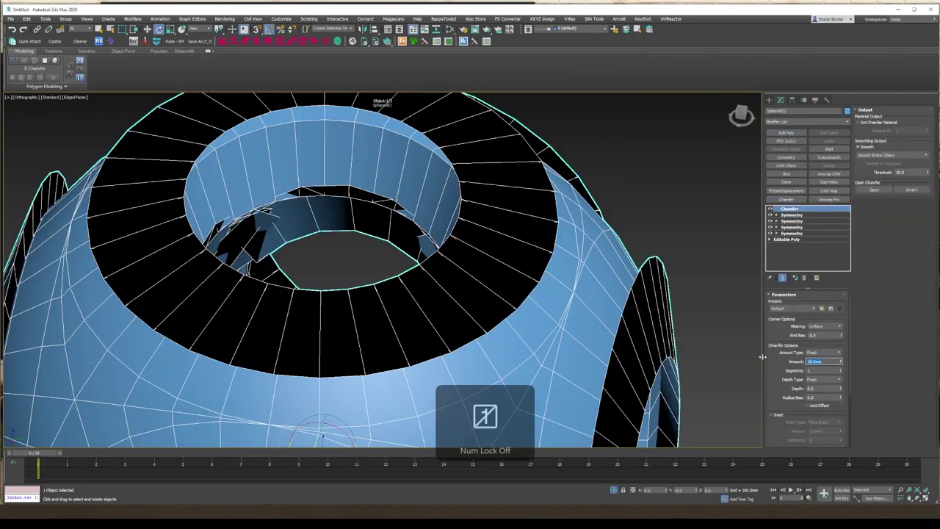
pyautogui.scroll(-10, 757, 357)
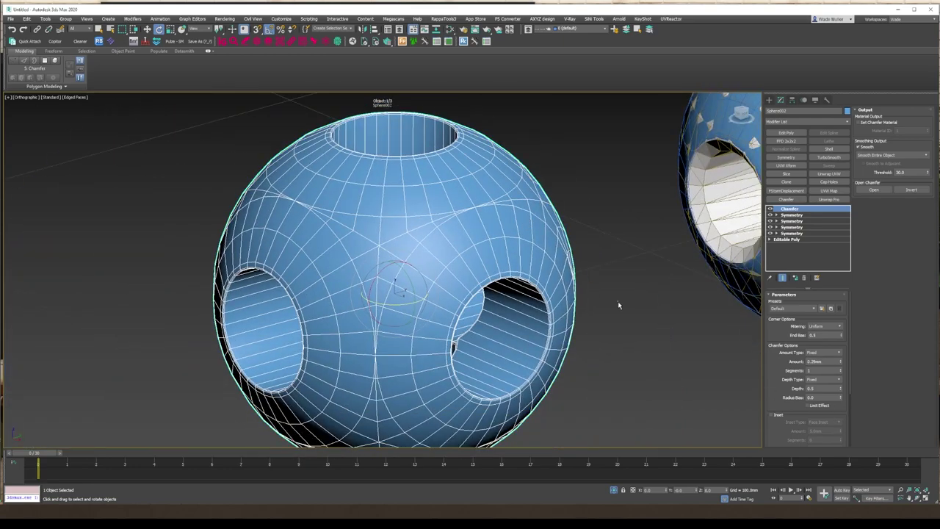
# - Put the original furniture objects on the Reference layer and clone the rebuilt ball connector onto the furniture's joints
pyautogui.click(300, 273)
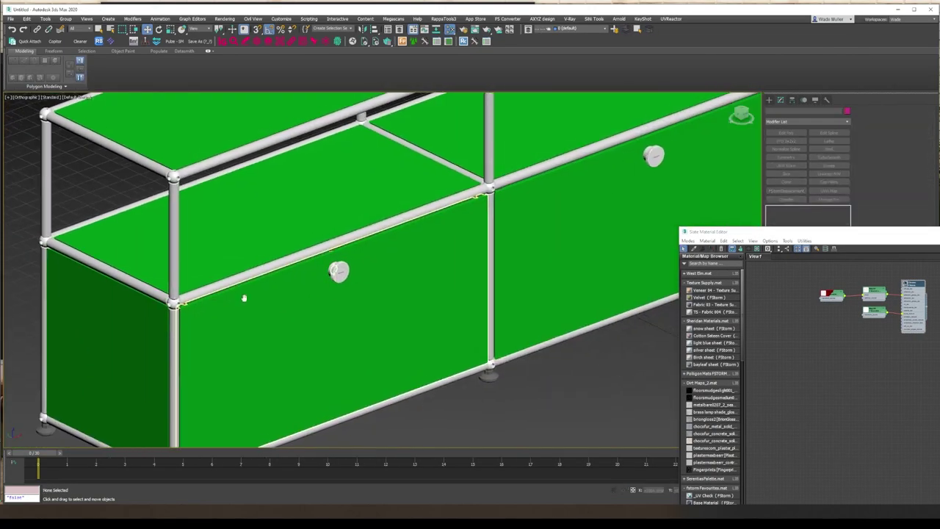
pyautogui.moveTo(601, 156); pyautogui.dragTo(410, 435)
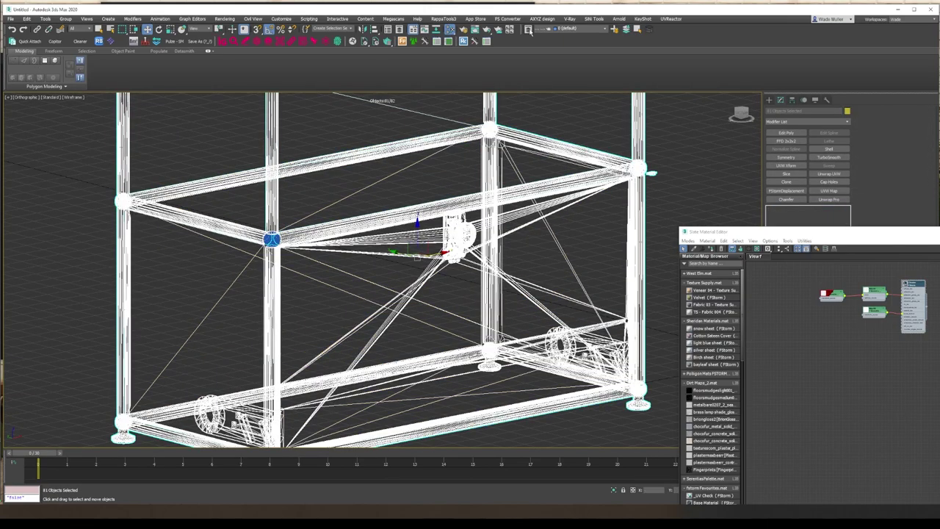
pyautogui.click(528, 30)
pyautogui.click(41, 140)
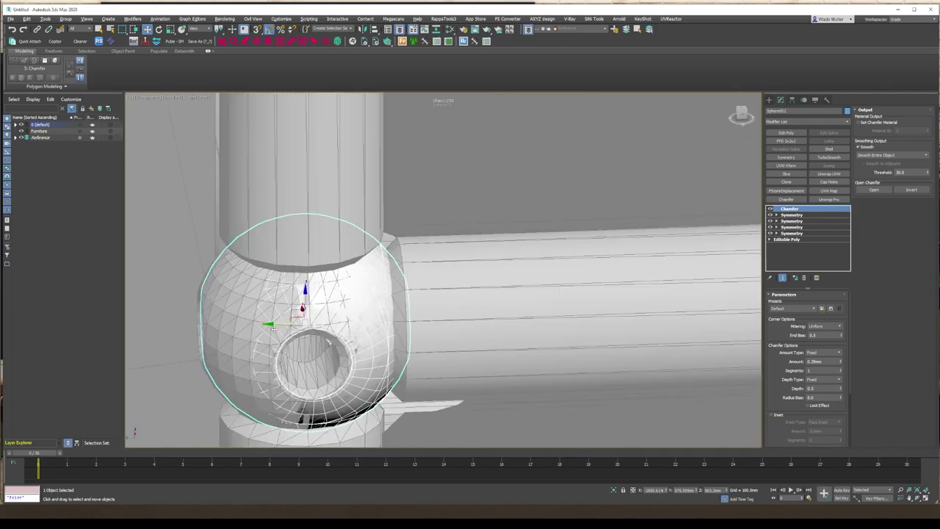
pyautogui.click(471, 291)
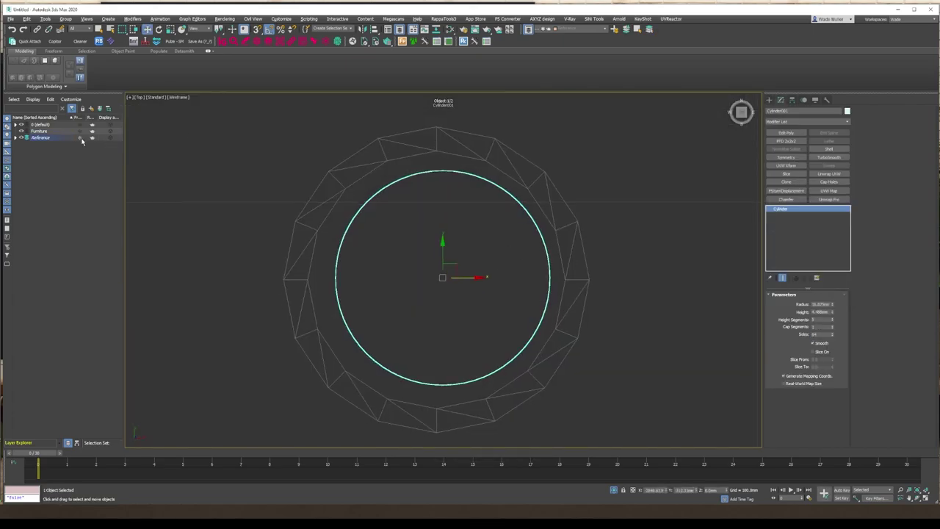
# - Unfreeze the Reference layer and align the new cylinder with the reference tube
pyautogui.click(82, 140)
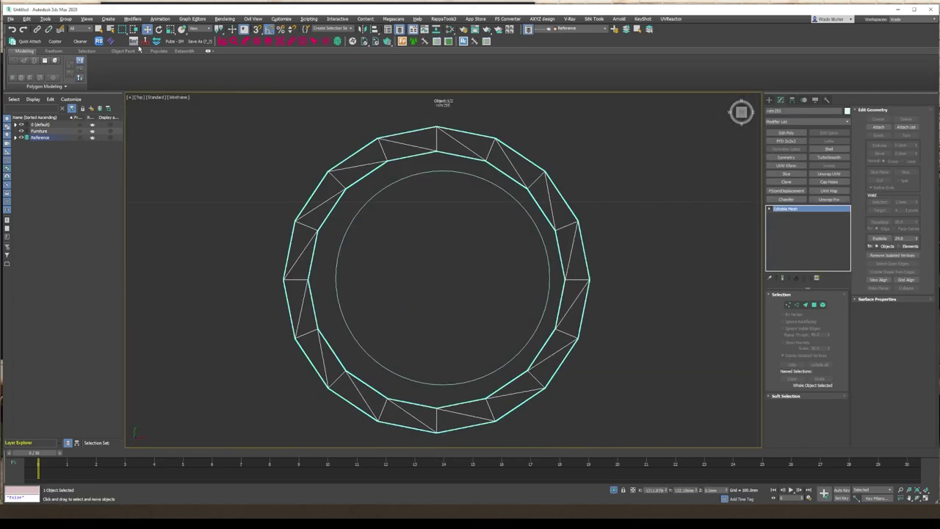
pyautogui.press('w')
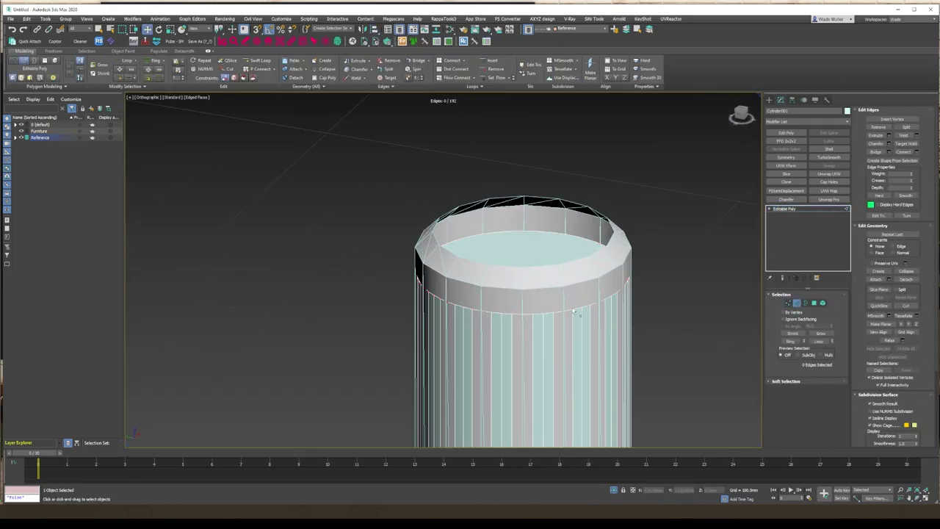
# - Remove the cylinder's end cap and extend the open border inward to match the reference tube's tapered end
pyautogui.click(575, 312)
pyautogui.scroll(4, 575, 310)
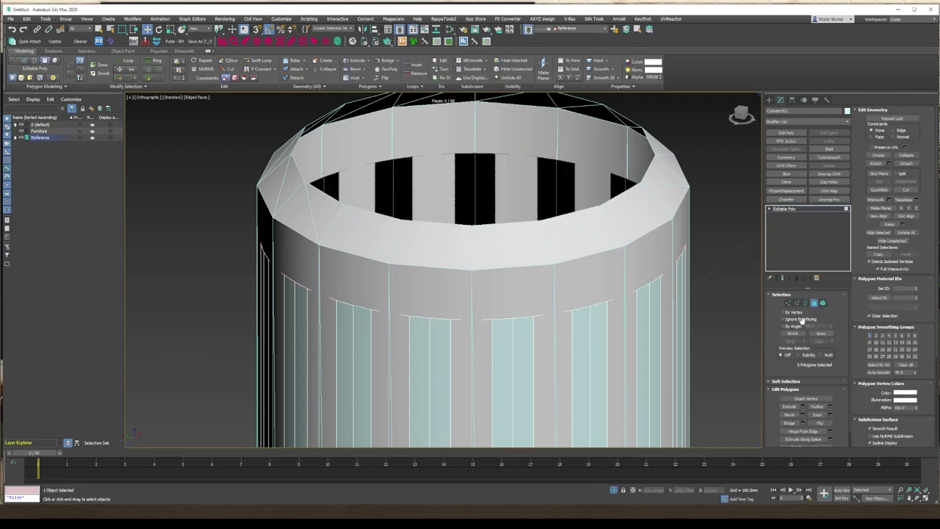
pyautogui.click(482, 120)
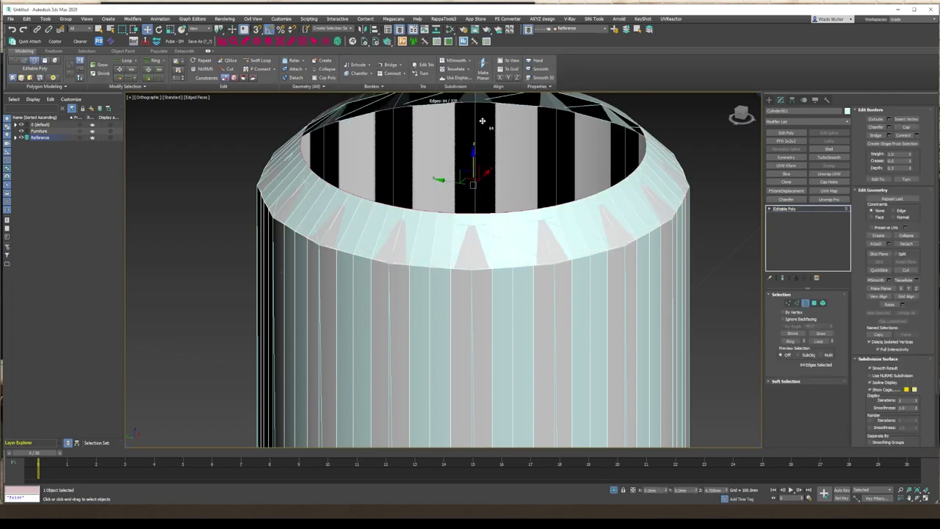
pyautogui.scroll(5, 544, 154)
# - Chamfer the outer edge loop where the tube's straight wall meets its tapered end
pyautogui.press('2')
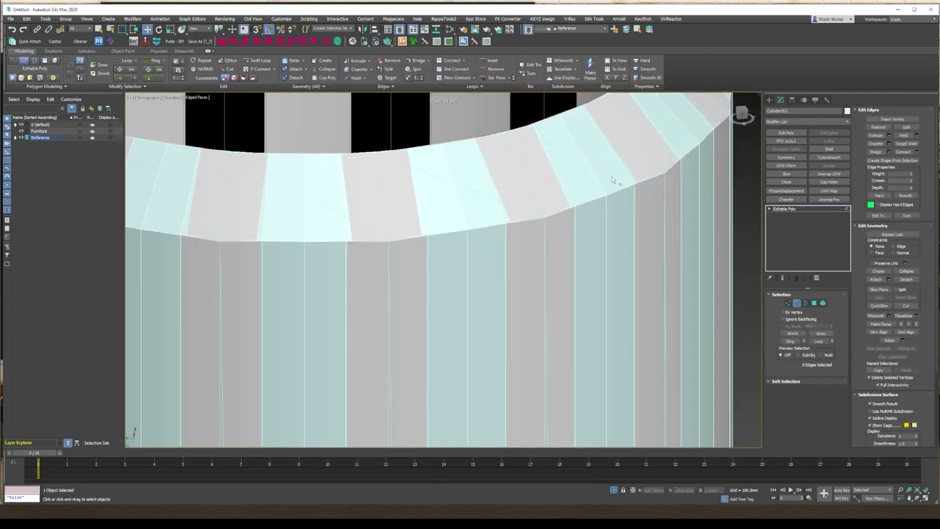
pyautogui.rightClick(450, 263)
pyautogui.scroll(-5, 450, 262)
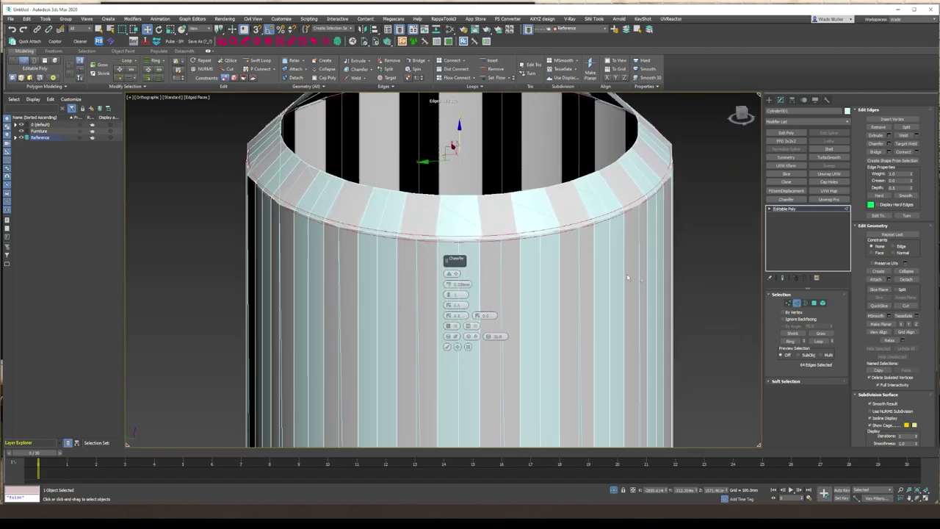
pyautogui.press('2')
# - Mirror the tapered end onto the tube's opposite end with a Symmetry modifier and collapse the tube to Editable Poly
pyautogui.scroll(-3, 724, 320)
pyautogui.click(786, 158)
pyautogui.scroll(-5, 436, 257)
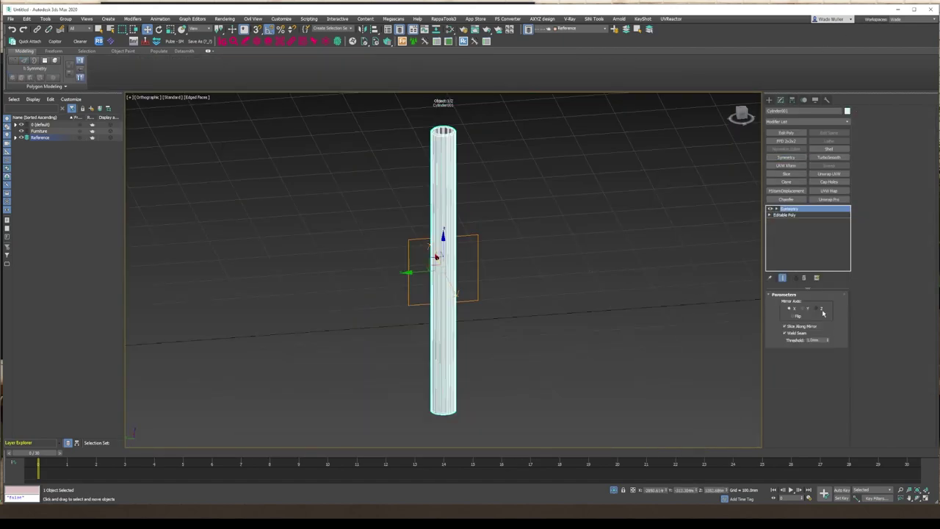
pyautogui.rightClick(472, 242)
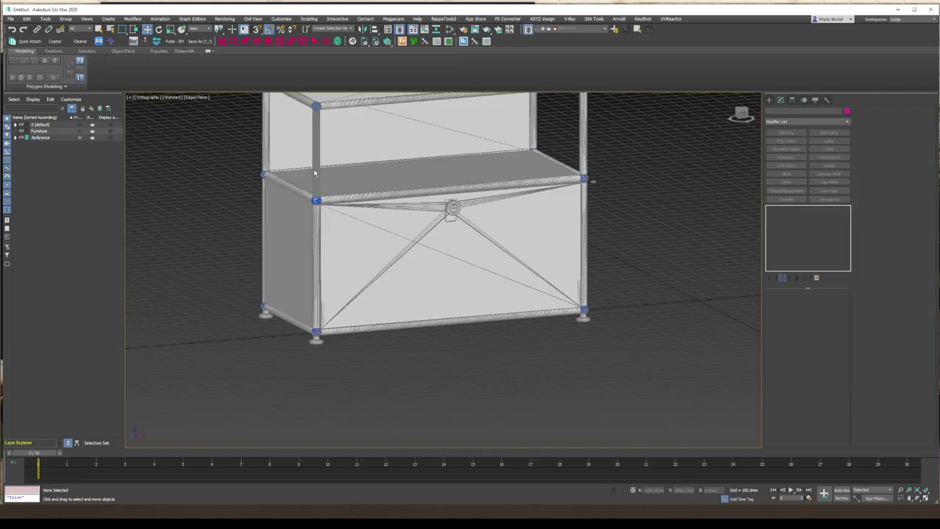
# - Move Cylinder001 from the Reference layer to the 0 (default) layer and clone it onto the opposite upright
pyautogui.click(15, 138)
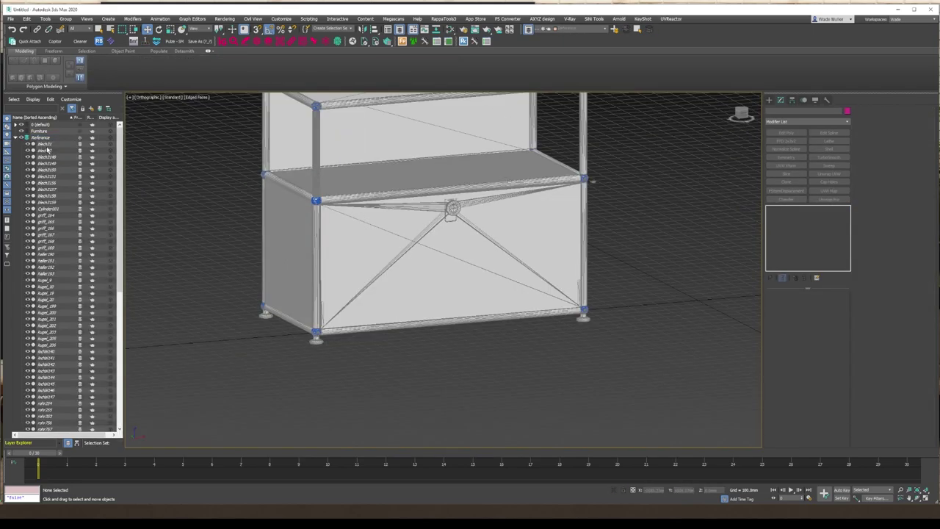
pyautogui.click(49, 211)
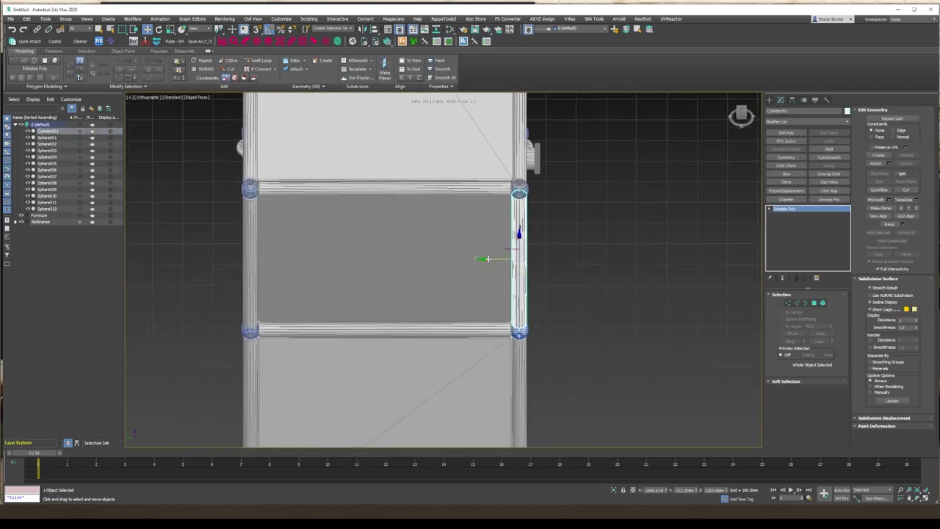
pyautogui.keyDown('shift'); pyautogui.moveTo(504, 260); pyautogui.dragTo(259, 233); pyautogui.keyUp('shift')
pyautogui.click(471, 289)
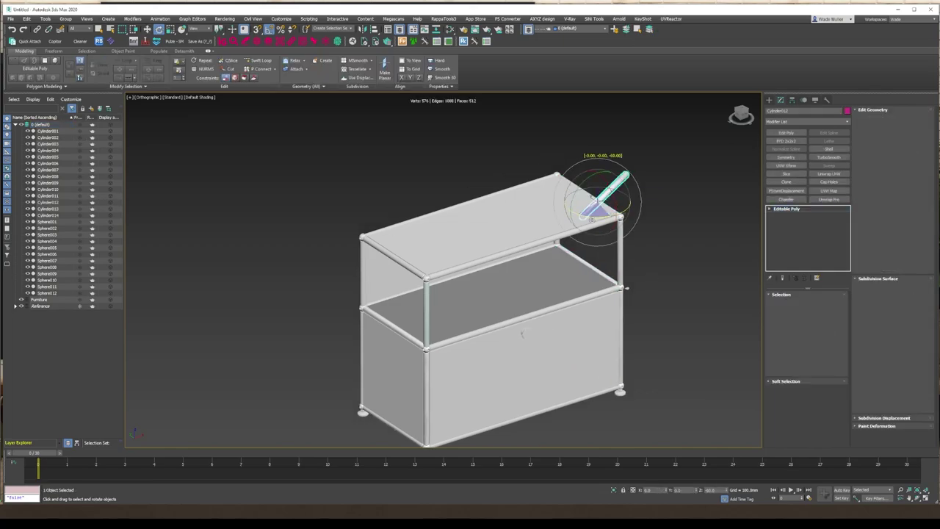
# - Clone a tube rotated to run along the furniture's long side and align its tapered end with the ball connector
pyautogui.keyDown('shift'); pyautogui.moveTo(580, 221); pyautogui.dragTo(553, 269); pyautogui.keyUp('shift')
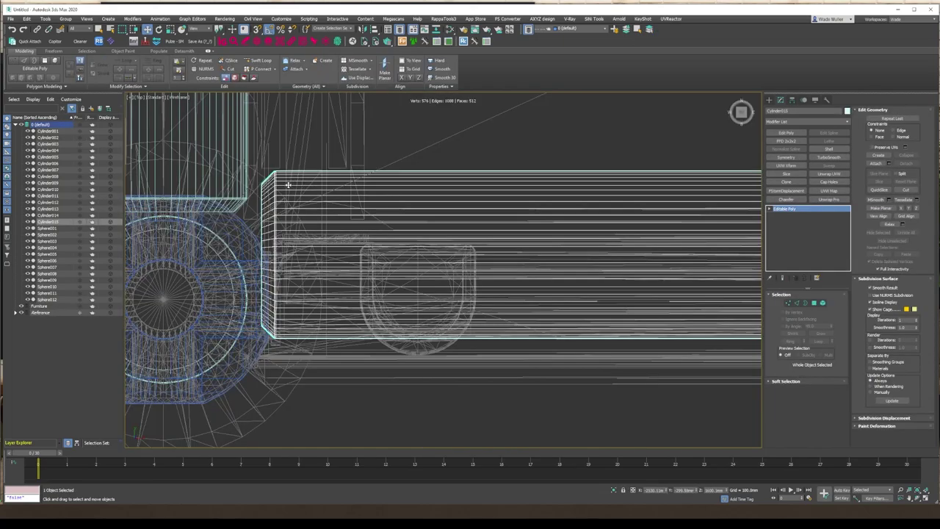
pyautogui.moveTo(286, 185); pyautogui.dragTo(278, 230)
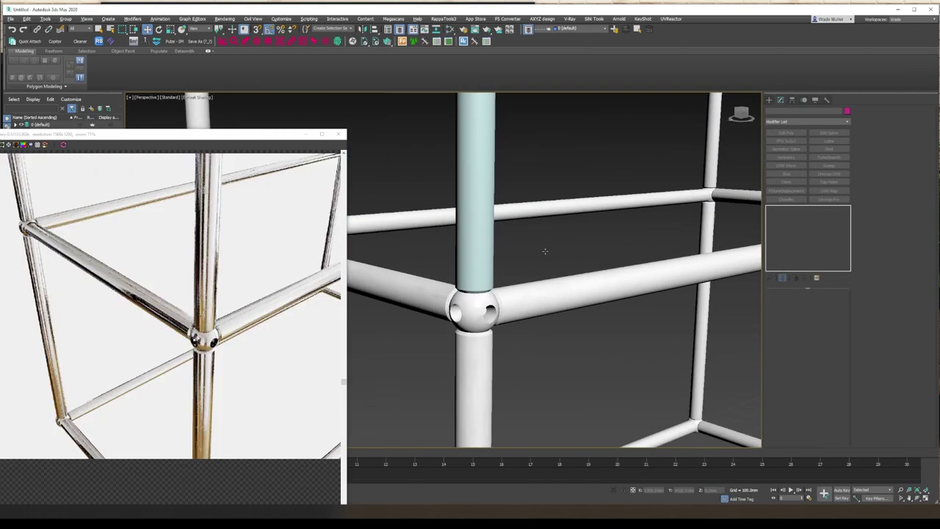
# - Inspect the rendered chrome tubes and add the briongloss2 bitmap and a new FStorm material beside console chrome
pyautogui.scroll(5, 463, 302)
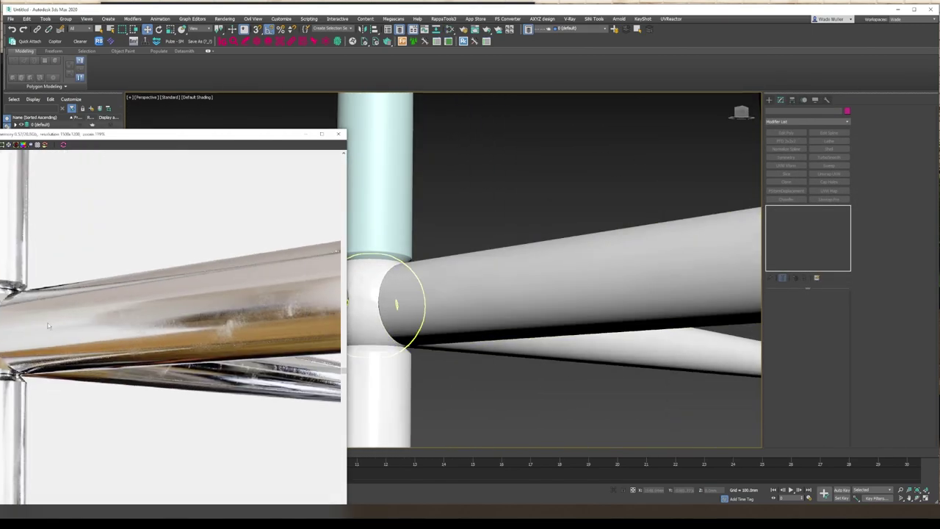
pyautogui.scroll(2, 572, 314)
pyautogui.press('m')
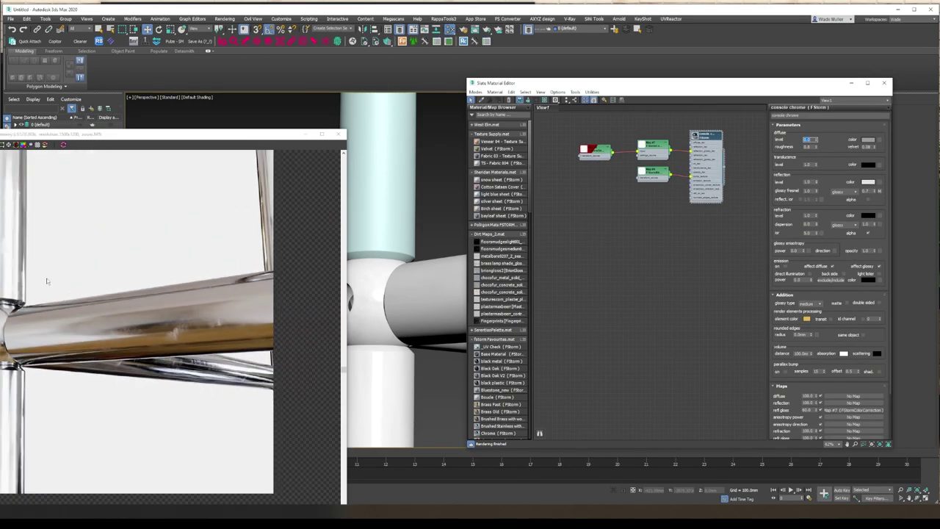
pyautogui.moveTo(594, 213); pyautogui.dragTo(526, 365, button='middle')
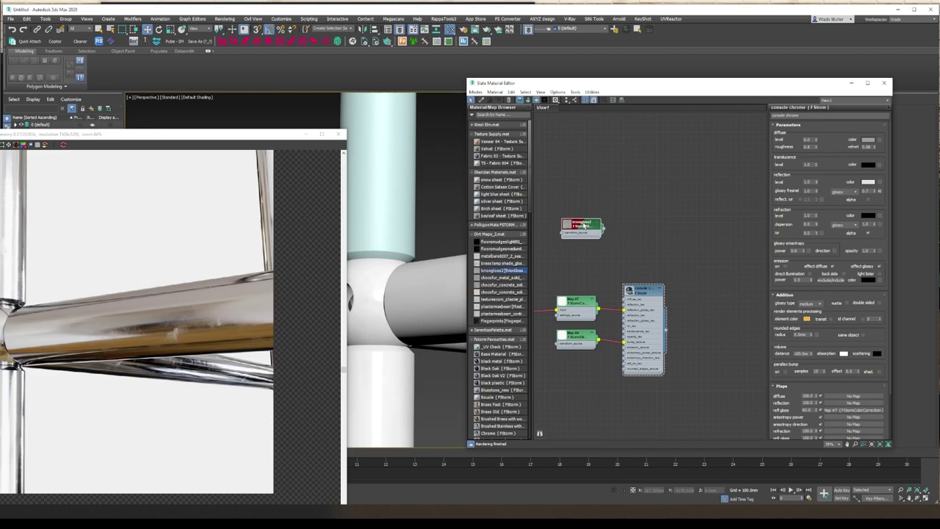
pyautogui.scroll(10, 510, 369)
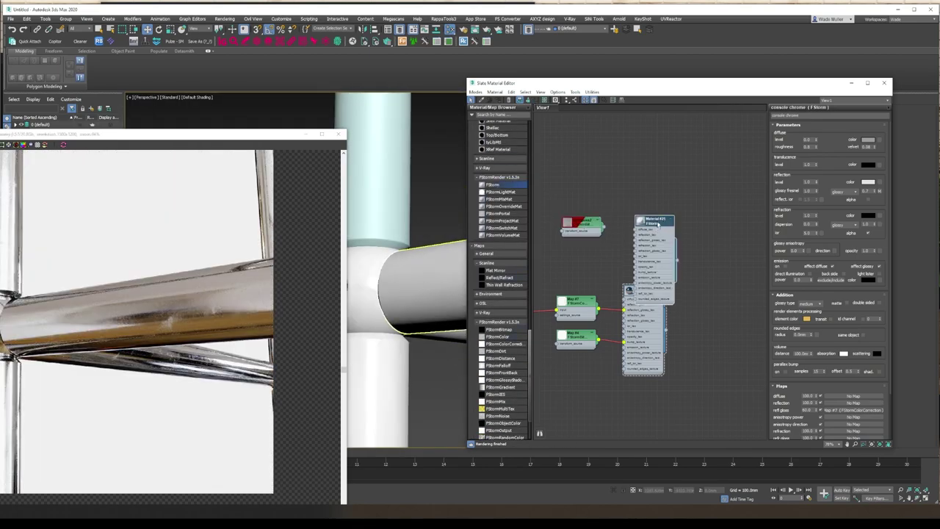
# - Replace the misplaced FStormMix map with an FStormMixMat combining the new FStorm material and console chrome
pyautogui.scroll(-3, 502, 357)
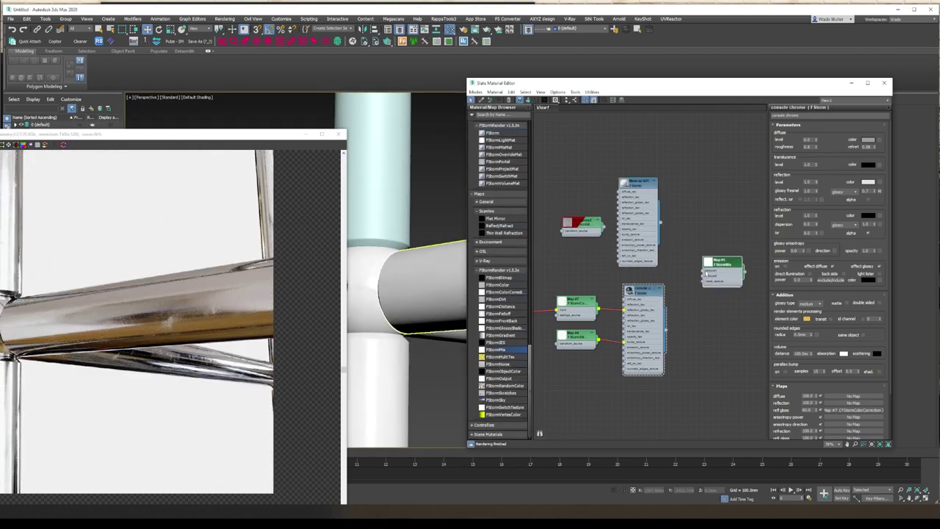
pyautogui.click(706, 272)
pyautogui.press('Delete')
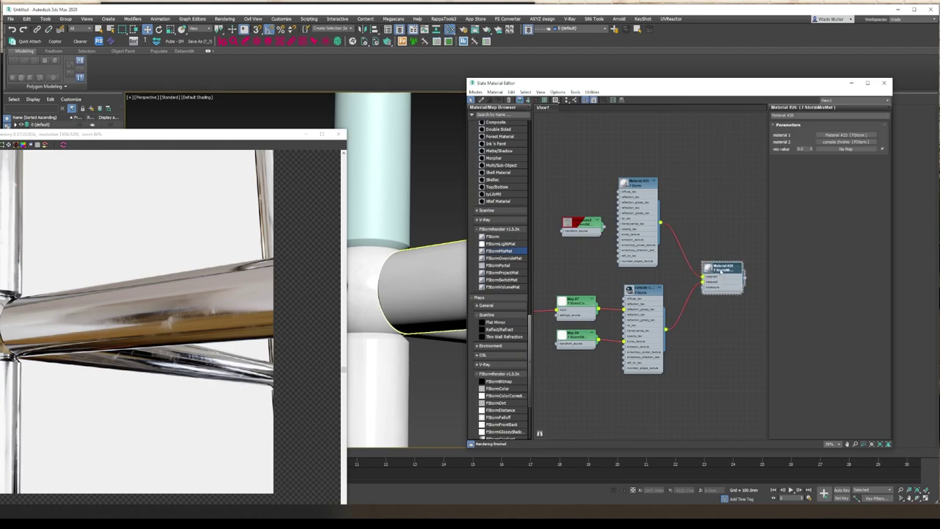
# - Drive the mix material's blend with an FStormFalloff map using a negative Z direction and assign the material to the tubular frame
pyautogui.scroll(-6, 514, 288)
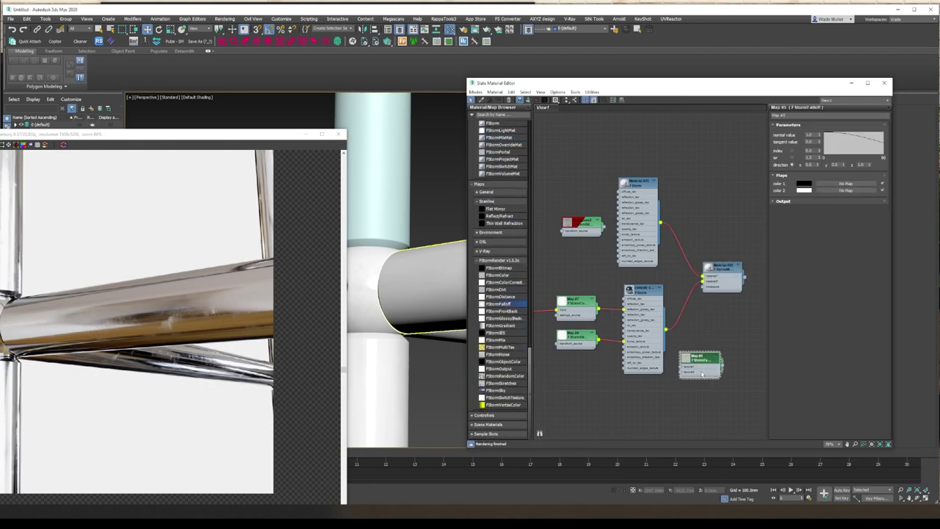
pyautogui.click(724, 272)
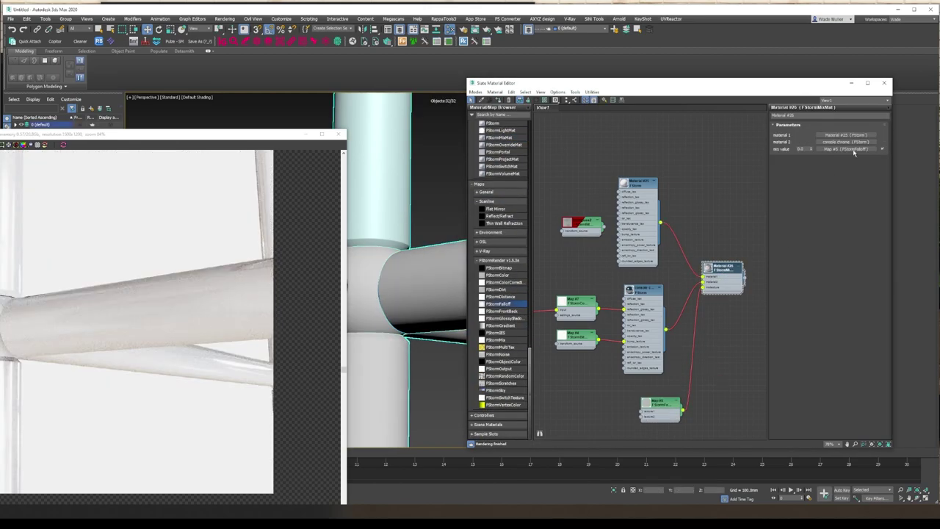
pyautogui.press('Return')
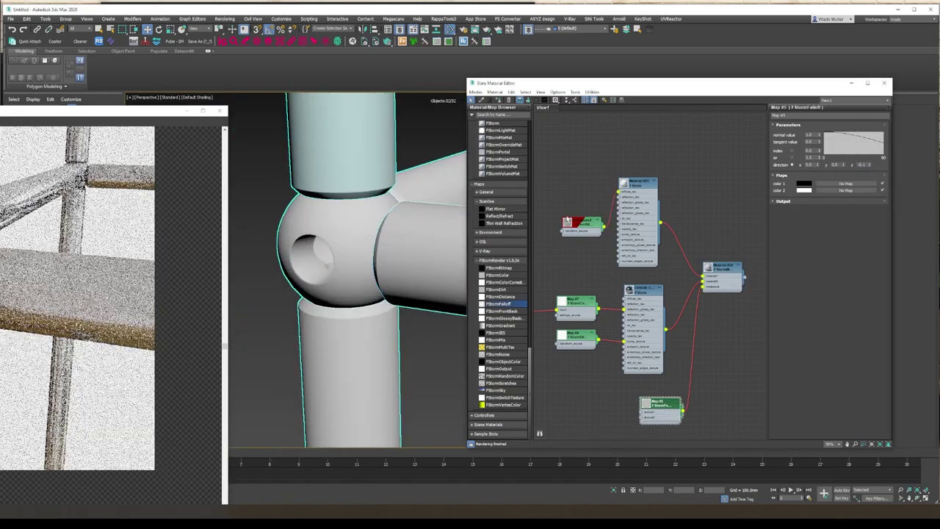
# - Use real-world scale tiling on the briongloss2 bitmap and set the mix falloff's Z direction to -1.0
pyautogui.click(567, 221)
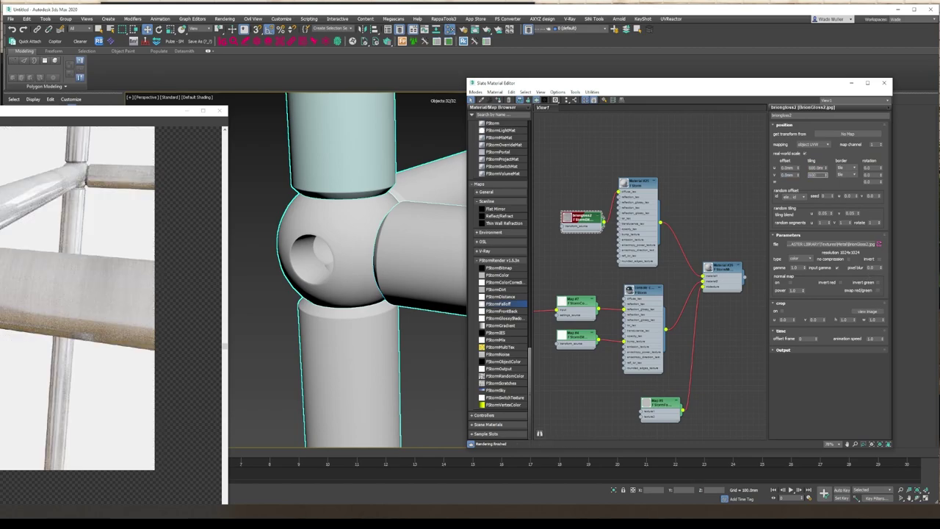
pyautogui.click(661, 406)
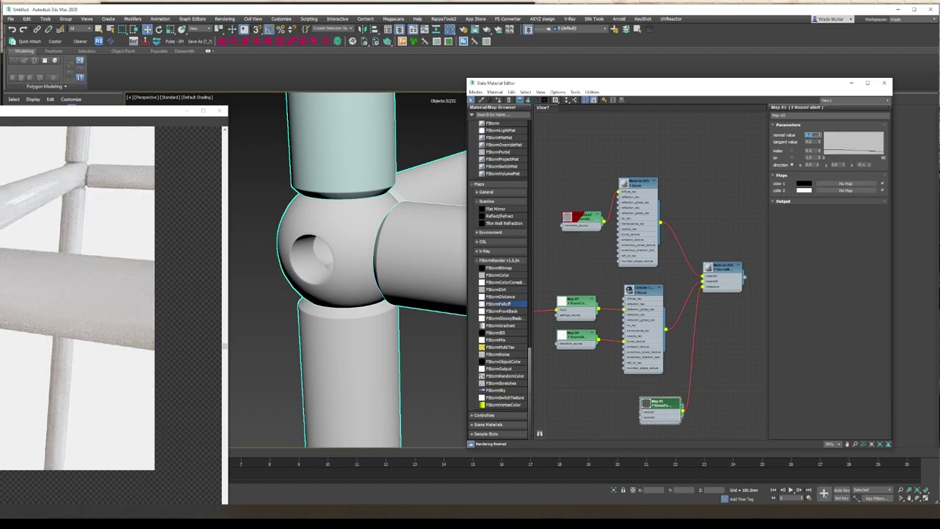
pyautogui.click(869, 167)
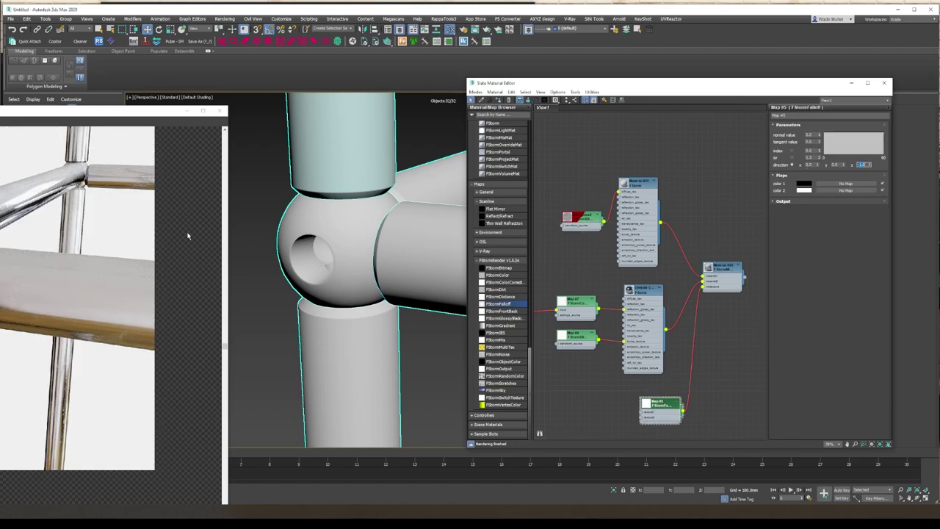
# - Create a test sphere beside the frame's corner connector and compare the mix material on both in the render
pyautogui.scroll(-3, 301, 289)
pyautogui.keyDown('alt'); pyautogui.moveTo(301, 289); pyautogui.dragTo(352, 279, button='middle'); pyautogui.keyUp('alt')
pyautogui.press('m')
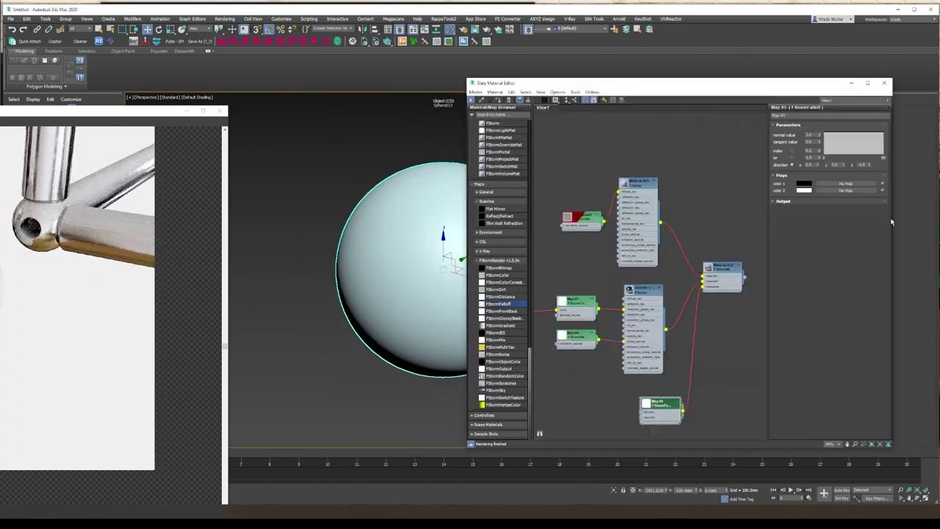
pyautogui.scroll(5, 505, 222)
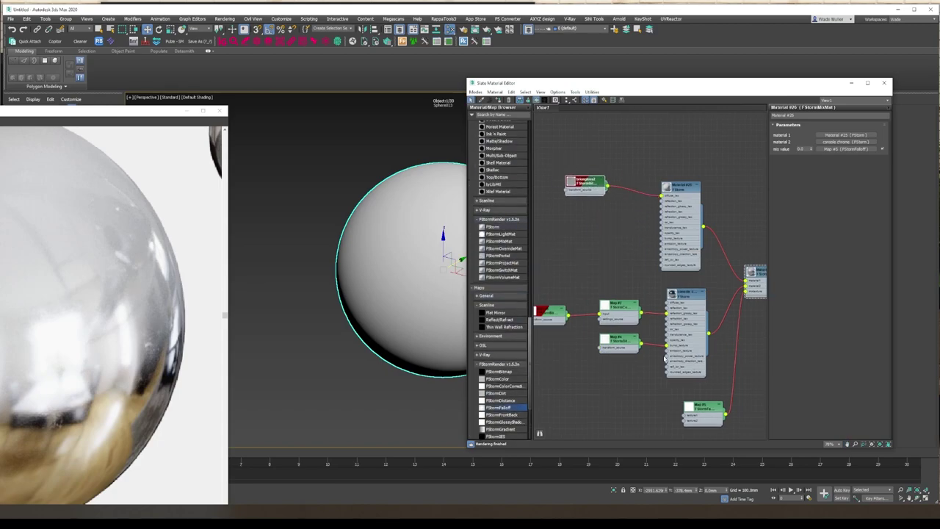
# - Feed a fingerprints bitmap with object triplanar mapping into the dust material's bump and check the surface on the test sphere
pyautogui.moveTo(588, 319); pyautogui.dragTo(607, 324, button='middle')
pyautogui.click(551, 316)
pyautogui.scroll(-2, 2, 257)
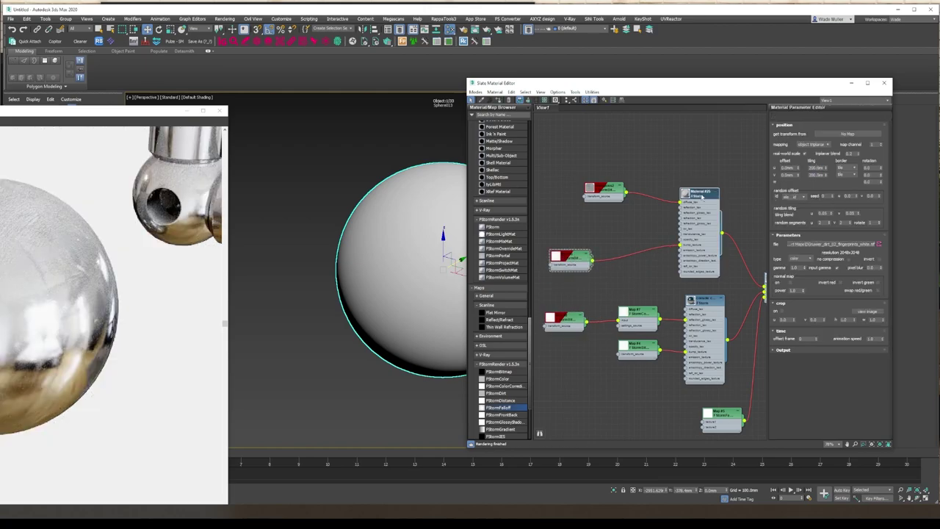
pyautogui.doubleClick(702, 195)
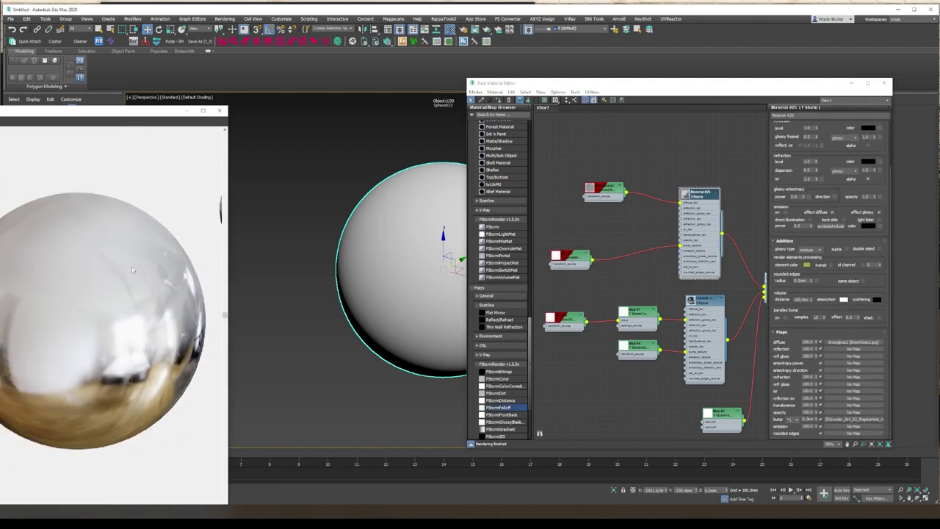
pyautogui.keyDown('alt'); pyautogui.moveTo(353, 257); pyautogui.dragTo(392, 237, button='middle'); pyautogui.keyUp('alt')
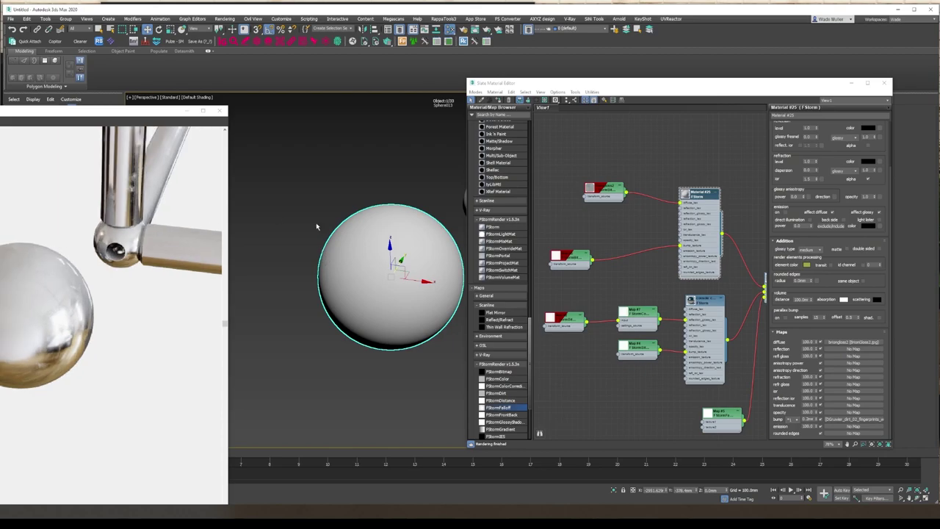
pyautogui.moveTo(319, 223); pyautogui.dragTo(256, 311, button='middle')
# - Adjust the mix falloff's normal value and connect the briongloss2 bitmap to its color 1
pyautogui.doubleClick(764, 290)
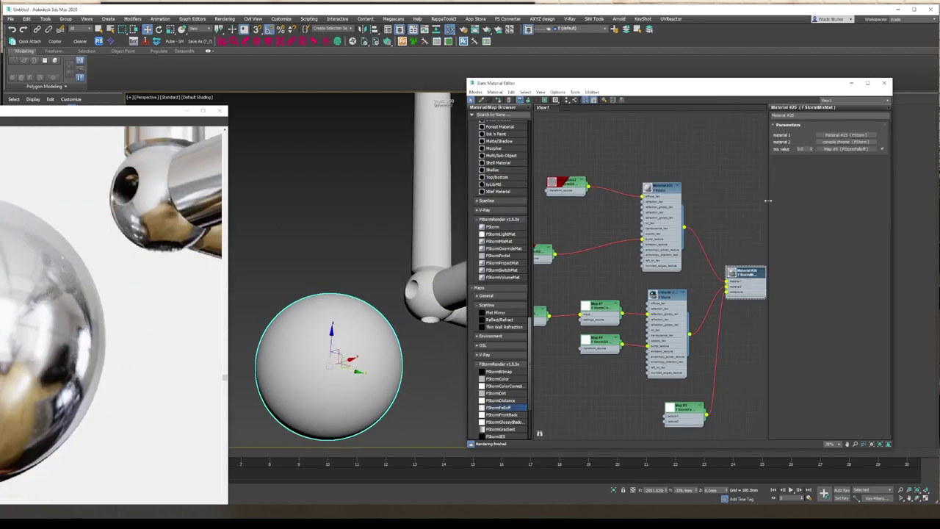
pyautogui.doubleClick(811, 135)
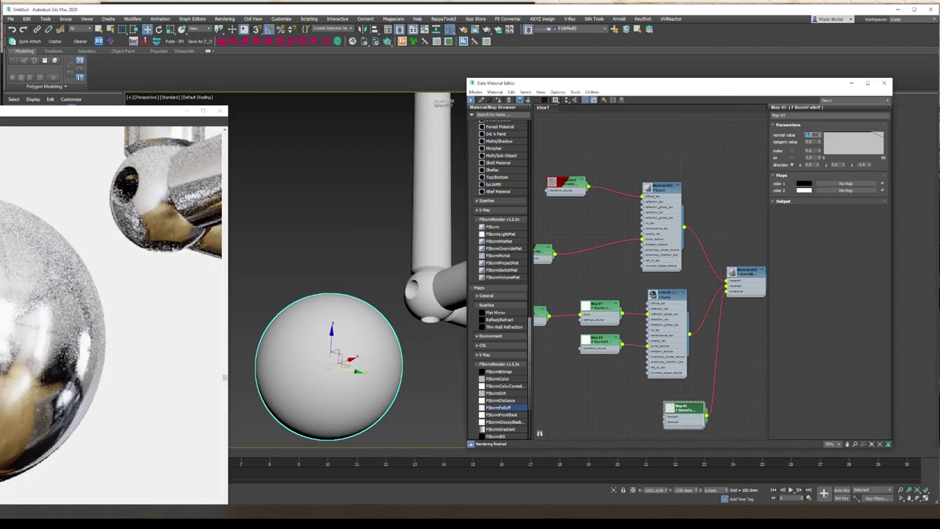
pyautogui.moveTo(603, 312); pyautogui.dragTo(623, 309, button='middle')
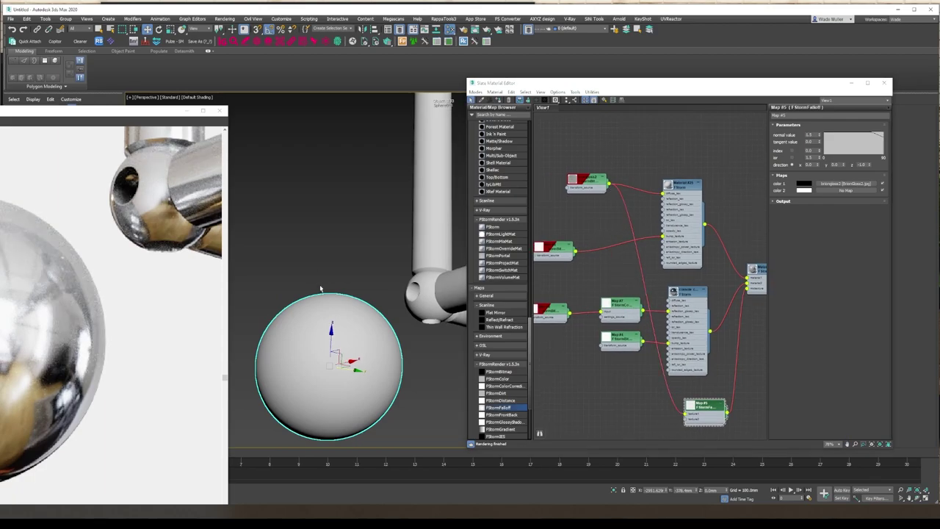
# - Name the diffuse-textured material dust and the mix material dusty chrome, and close the material editor and render window
pyautogui.doubleClick(757, 276)
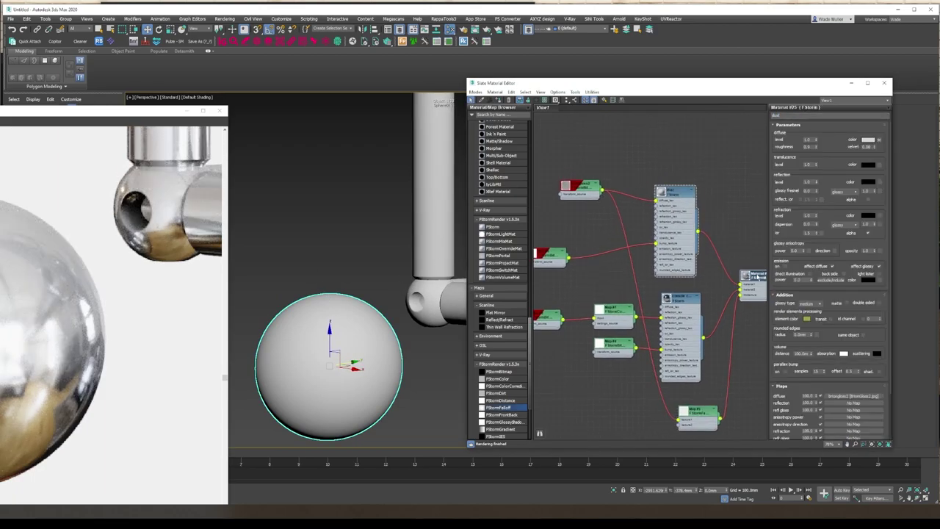
pyautogui.scroll(5, 757, 276)
pyautogui.keyDown('alt'); pyautogui.moveTo(338, 221); pyautogui.dragTo(323, 220, button='middle'); pyautogui.keyUp('alt')
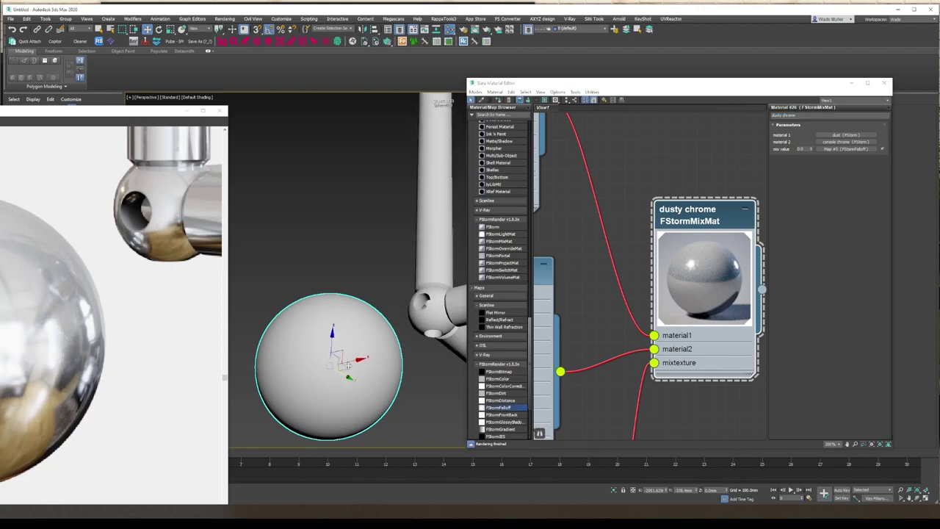
pyautogui.click(884, 83)
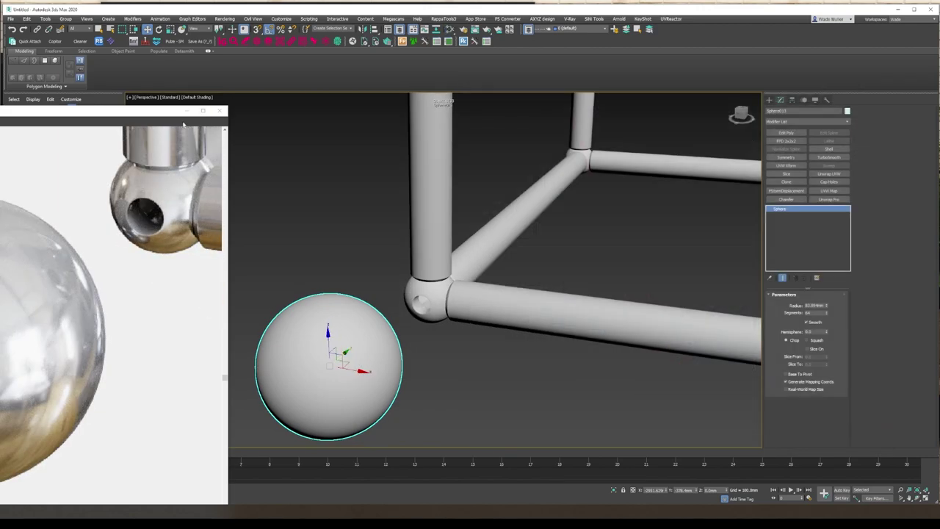
pyautogui.click(219, 112)
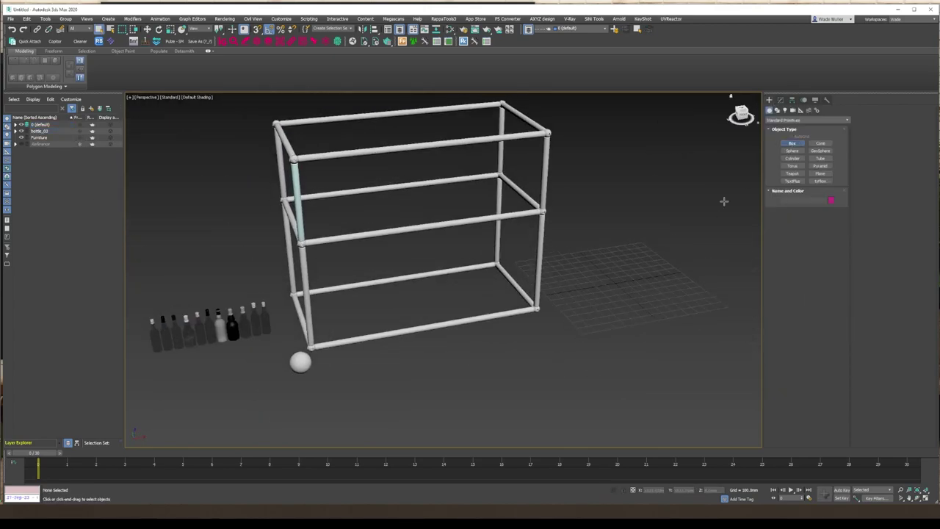
# - Draw a box in front of the tubular frame and adjust its height as a size guide
pyautogui.moveTo(389, 371); pyautogui.dragTo(459, 390)
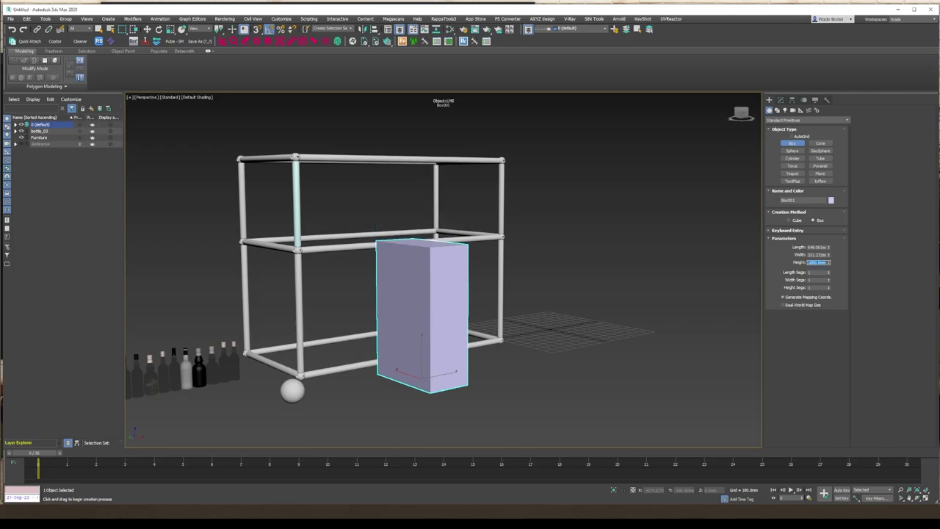
pyautogui.keyDown('alt'); pyautogui.moveTo(558, 293); pyautogui.dragTo(515, 286, button='middle'); pyautogui.keyUp('alt')
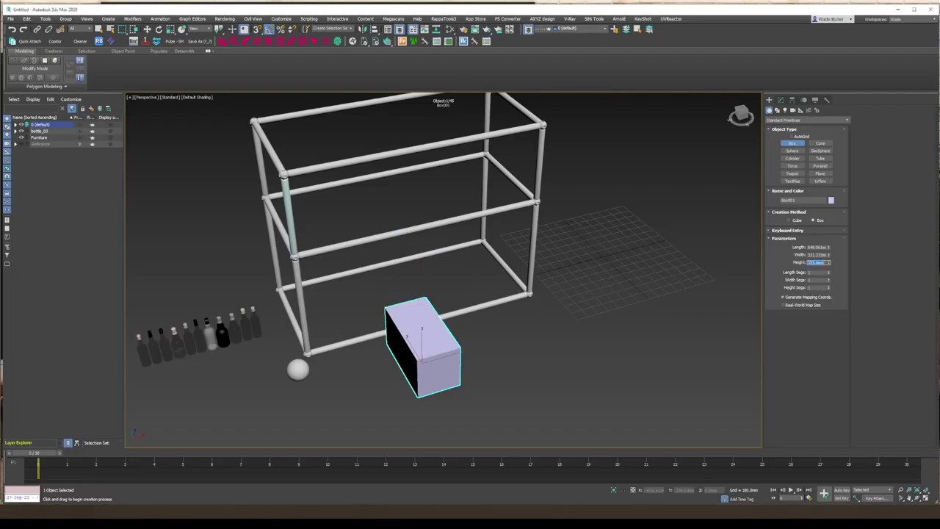
pyautogui.keyDown('alt'); pyautogui.moveTo(604, 293); pyautogui.dragTo(558, 242, button='middle'); pyautogui.keyUp('alt')
pyautogui.rightClick(558, 242)
# - Scale the tubular frame and its green-panelled reference down together to suit the guide box
pyautogui.moveTo(562, 110); pyautogui.dragTo(255, 409)
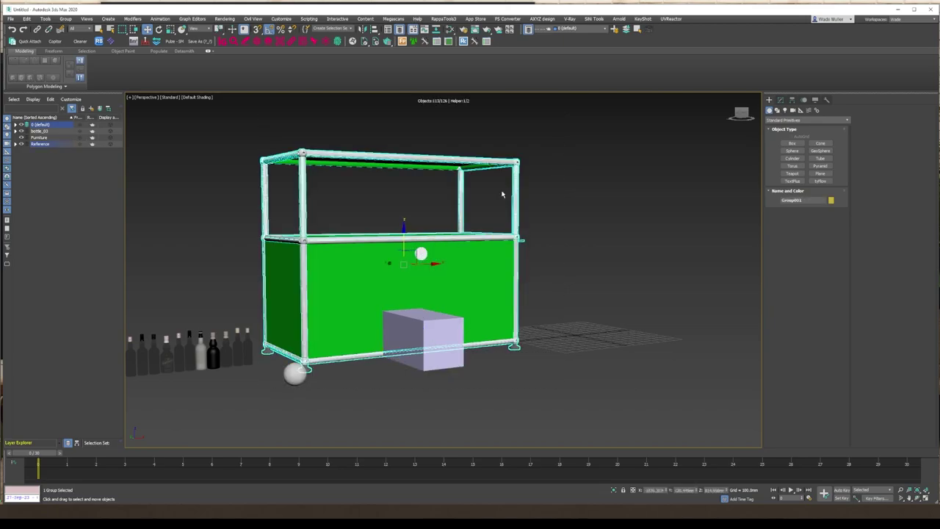
pyautogui.click(792, 99)
pyautogui.press('r')
pyautogui.keyDown('alt'); pyautogui.moveTo(741, 211); pyautogui.dragTo(644, 229, button='middle'); pyautogui.keyUp('alt')
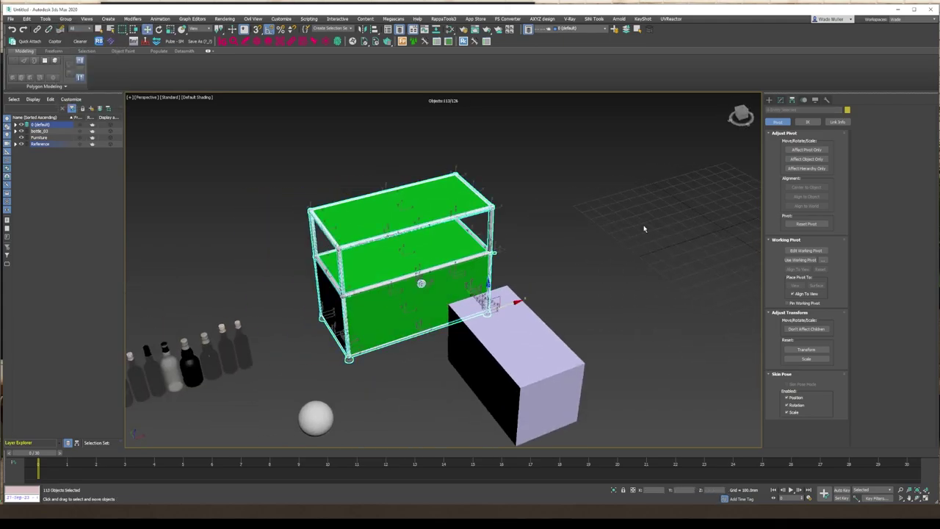
# - Hide the Reference layer and apply Reset XForm to all connectors and tubes of the frame
pyautogui.click(22, 144)
pyautogui.keyDown('alt'); pyautogui.moveTo(441, 257); pyautogui.dragTo(237, 149, button='middle'); pyautogui.keyUp('alt')
pyautogui.moveTo(237, 149); pyautogui.dragTo(397, 324)
pyautogui.click(826, 99)
pyautogui.click(806, 189)
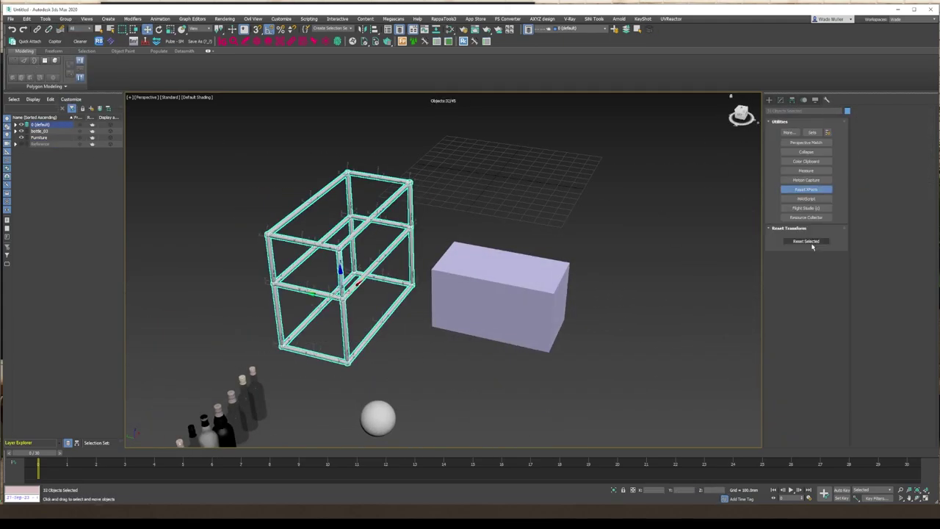
pyautogui.click(812, 248)
pyautogui.rightClick(599, 321)
pyautogui.click(692, 330)
pyautogui.keyDown('alt'); pyautogui.moveTo(692, 330); pyautogui.dragTo(311, 325, button='middle'); pyautogui.keyUp('alt')
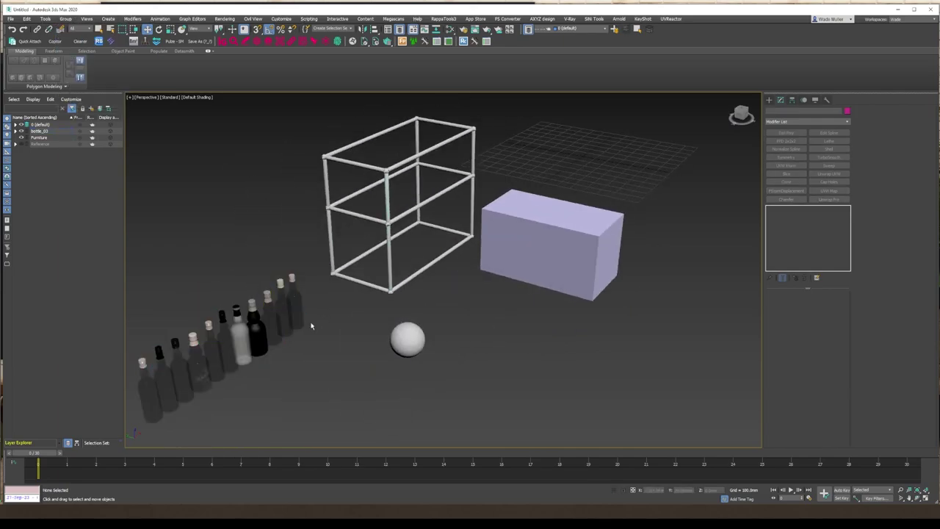
# - Detach the glass body element of the bottle nearest the test sphere from its cap as a separate object
pyautogui.moveTo(294, 308); pyautogui.dragTo(346, 368)
pyautogui.press('z')
pyautogui.press('5')
pyautogui.click(382, 331)
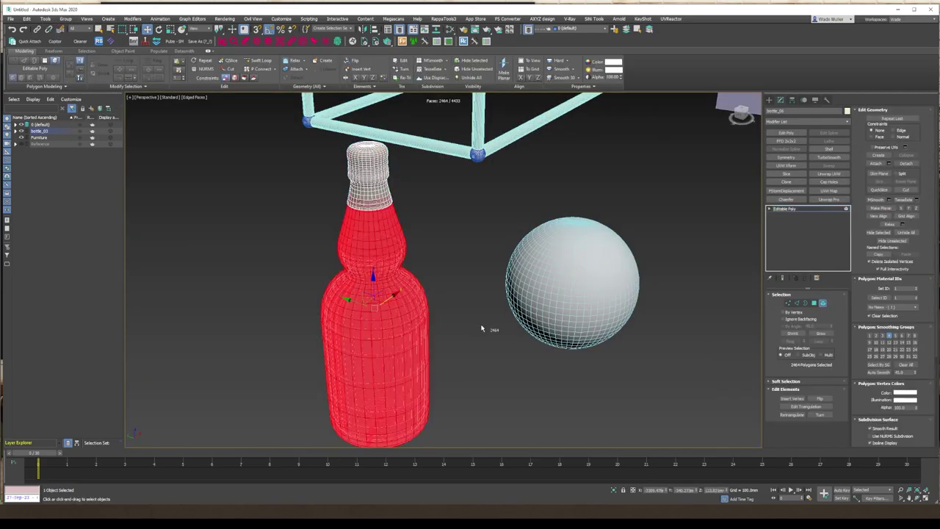
pyautogui.scroll(-2, 478, 327)
pyautogui.press('6')
pyautogui.press('F10')
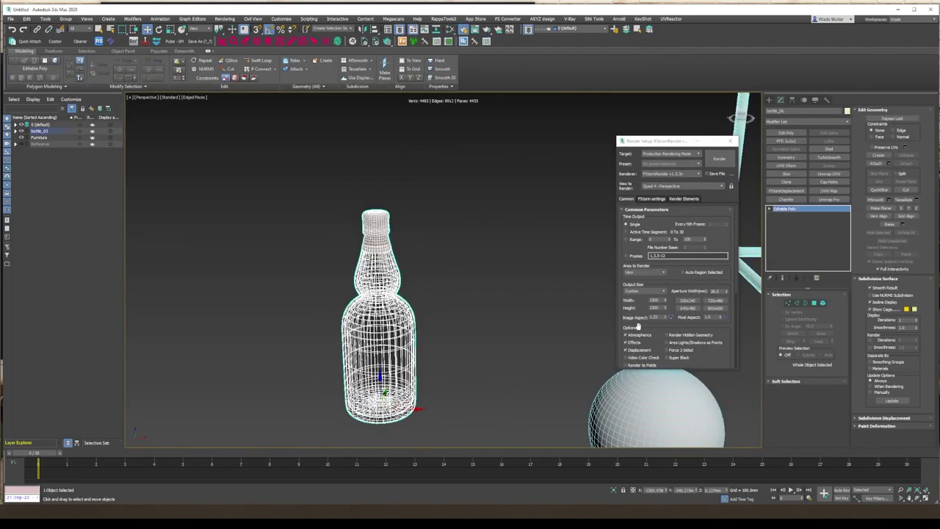
pyautogui.press('m')
pyautogui.press('m')
pyautogui.press('5')
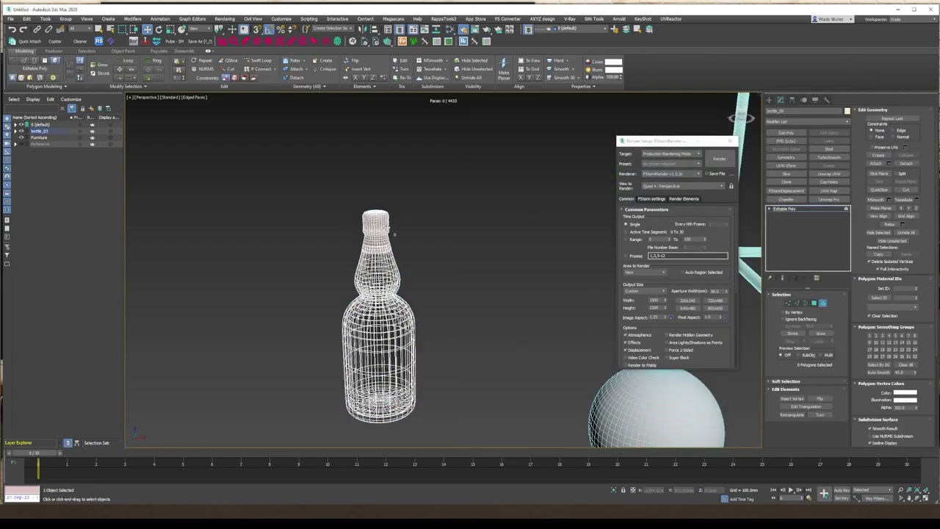
pyautogui.click(364, 329)
pyautogui.press('6')
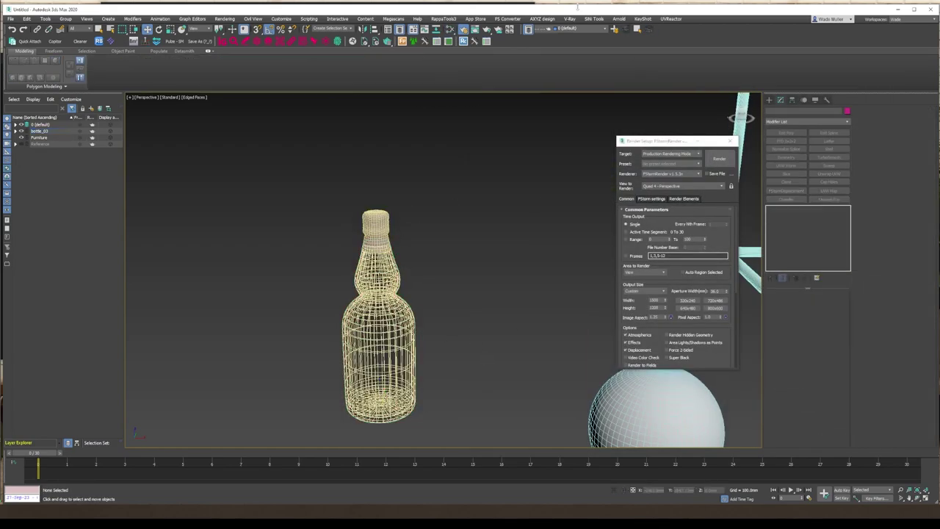
# - Build an FStormMixMat from a dust material copy and the blown glass material, blended by an FStormFalloff, and assign it to the bottle body
pyautogui.press('m')
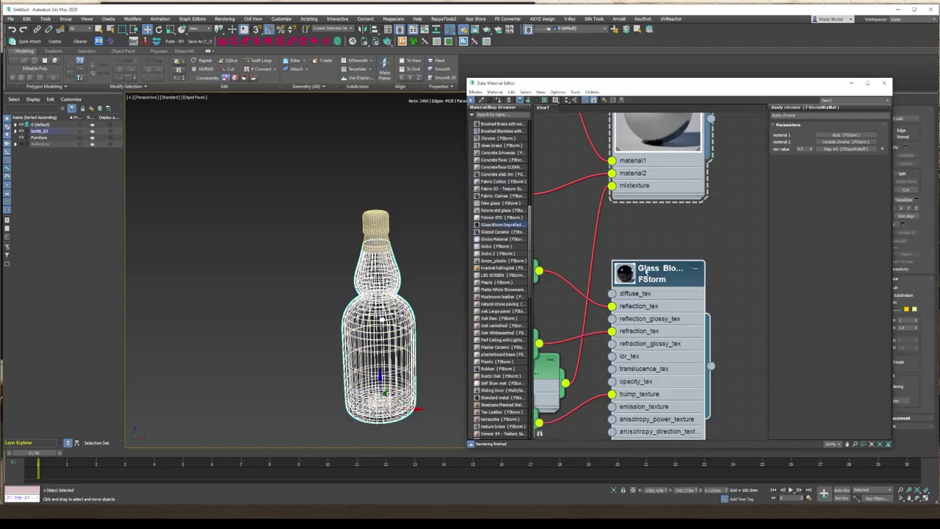
pyautogui.scroll(-6, 632, 242)
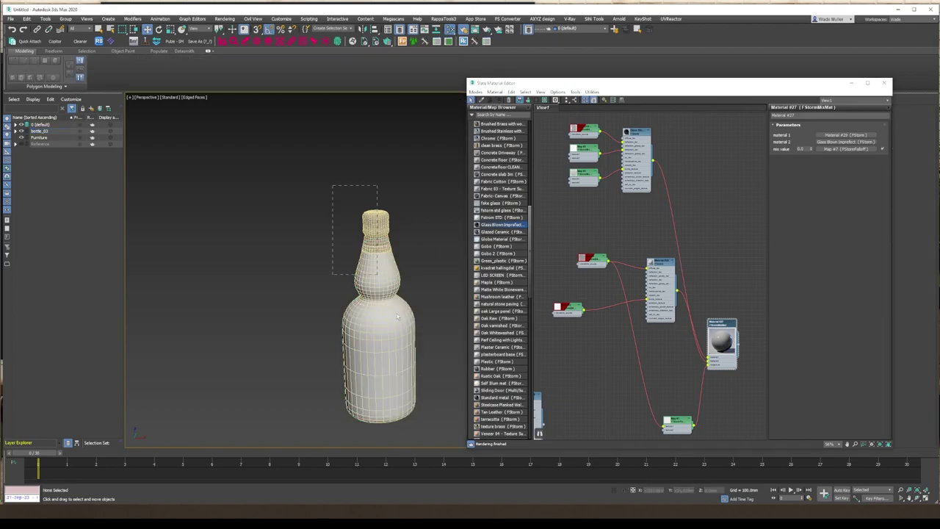
pyautogui.scroll(3, 382, 294)
# - Render the bottle and place the render window beside the material editor to inspect the dusty glass
pyautogui.hotkey('shift', 'q')
pyautogui.scroll(3, 672, 164)
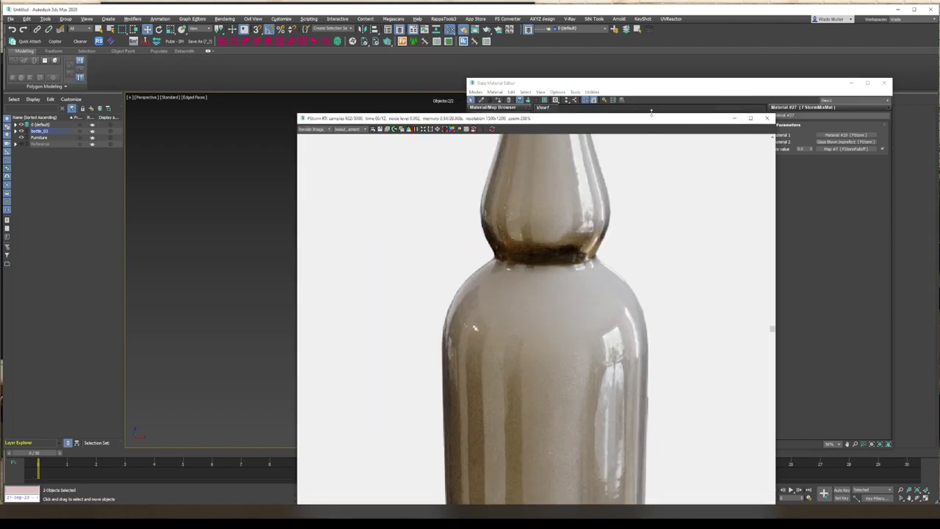
pyautogui.moveTo(651, 116); pyautogui.dragTo(243, 66)
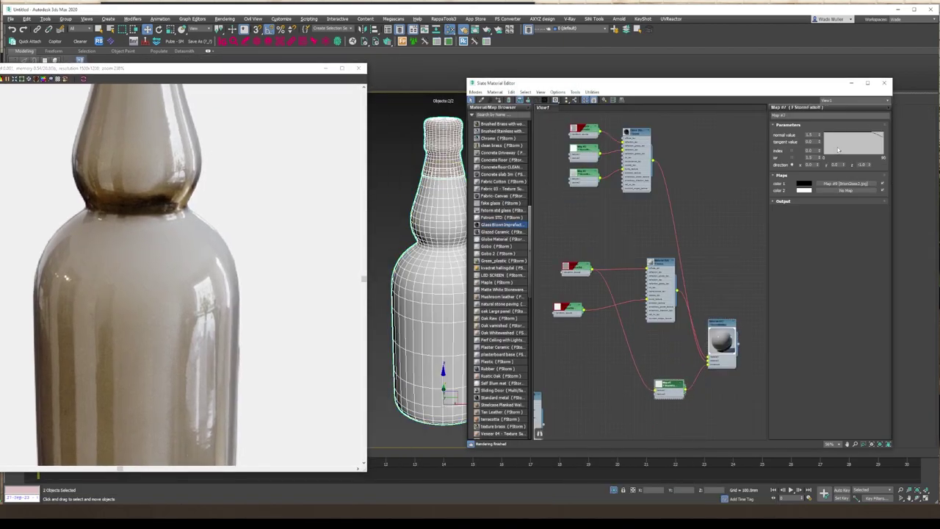
# - Replace the bitmap in the glass falloff's color 1 with a copy of the fingerprints bitmap
pyautogui.scroll(-10, 507, 279)
pyautogui.moveTo(602, 308); pyautogui.dragTo(686, 411, button='middle')
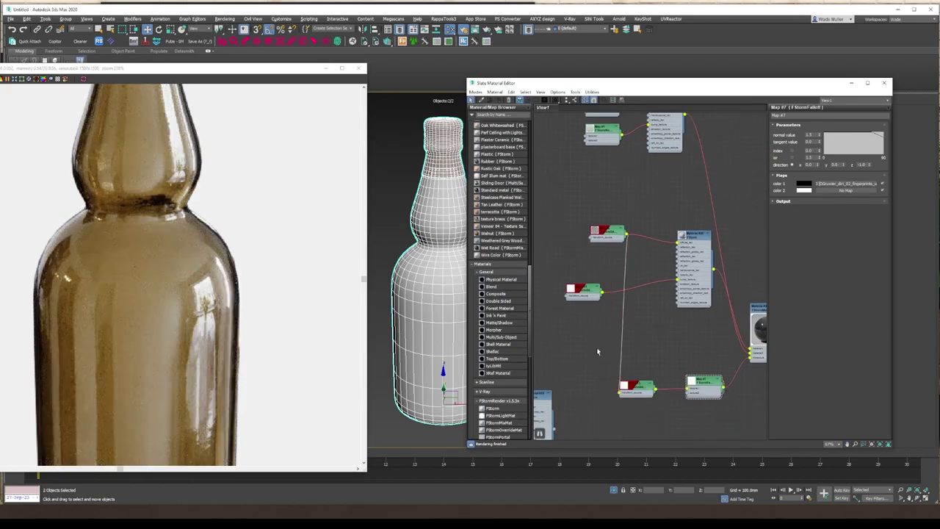
pyautogui.scroll(4, 647, 368)
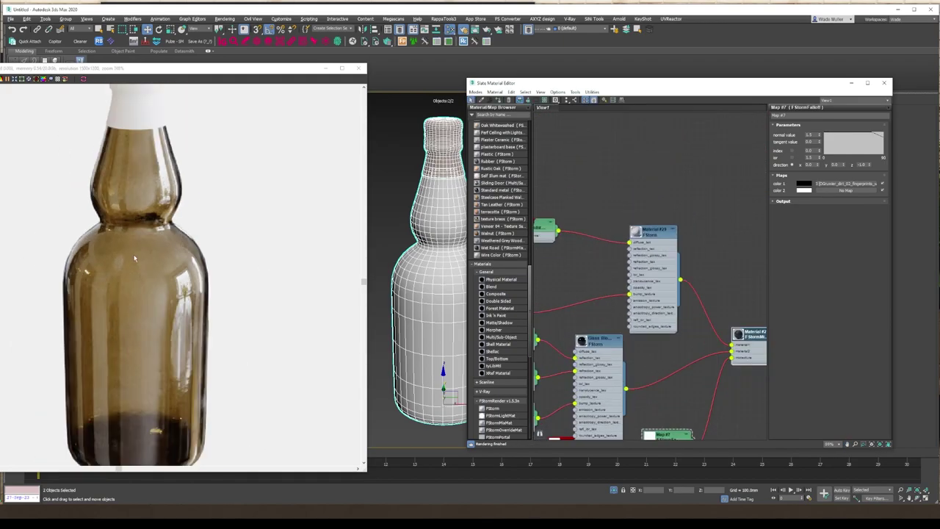
# - Set the falloff's fingerprints bitmap tiling to 20 mm, adjust the falloff's normal value and set its Z direction to -0.2
pyautogui.moveTo(575, 441); pyautogui.dragTo(605, 360, button='middle')
pyautogui.click(605, 359)
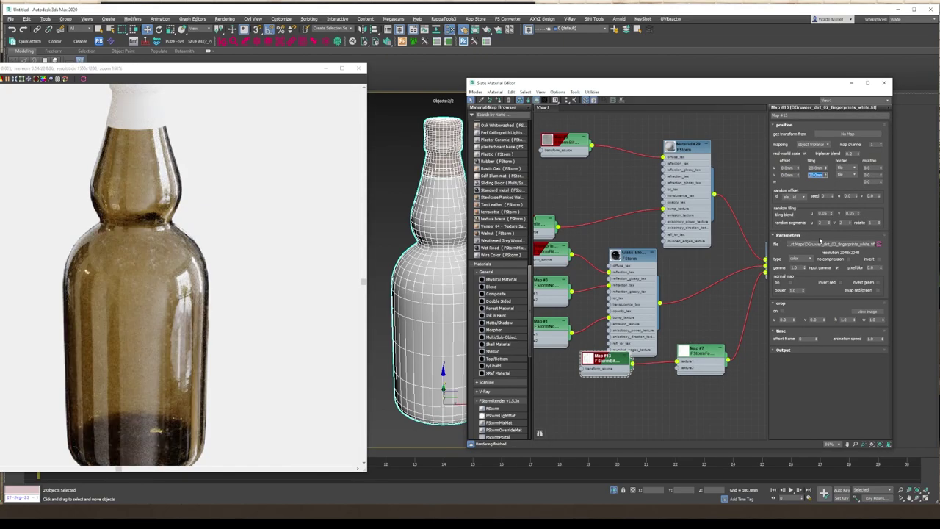
pyautogui.click(702, 353)
pyautogui.doubleClick(810, 135)
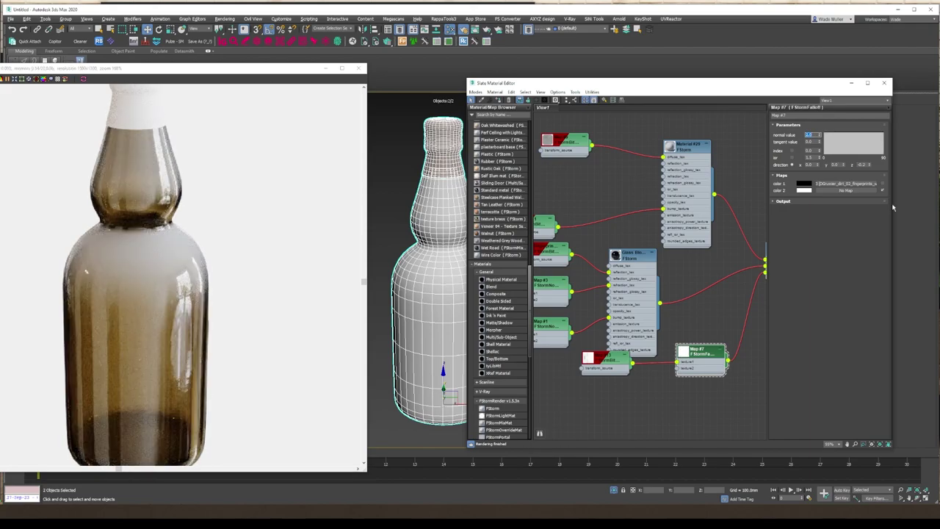
# - Add the brass lamp shade gloss and plaster contrast maps from the dirt maps library, feeding the plaster map into the falloff's color 1
pyautogui.scroll(10, 507, 257)
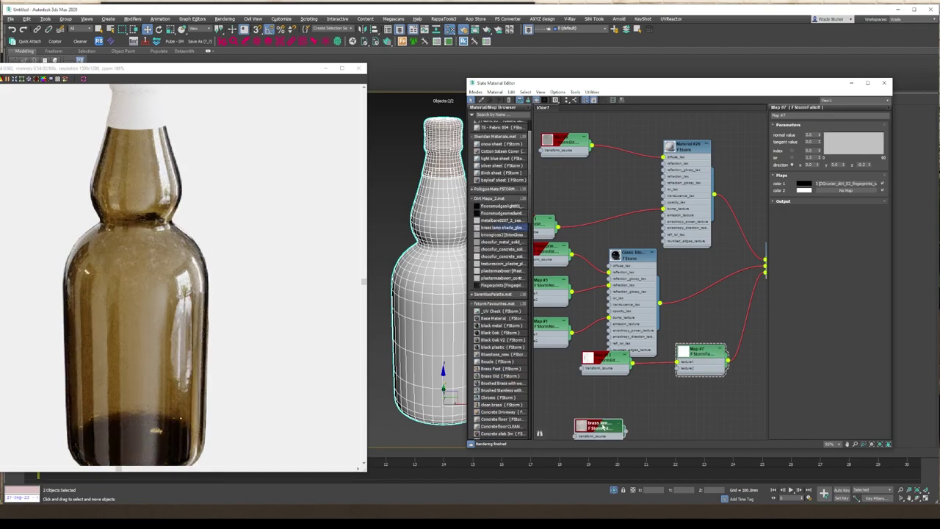
pyautogui.doubleClick(599, 426)
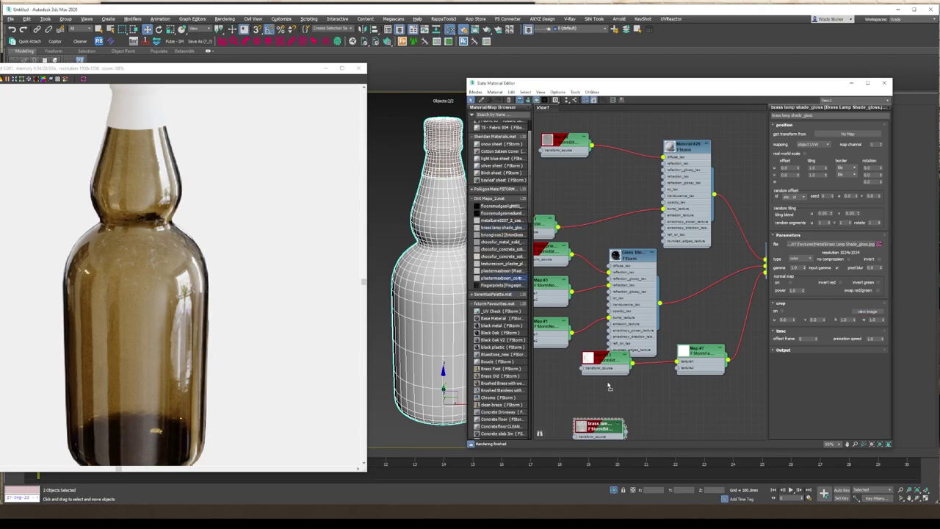
pyautogui.doubleClick(701, 353)
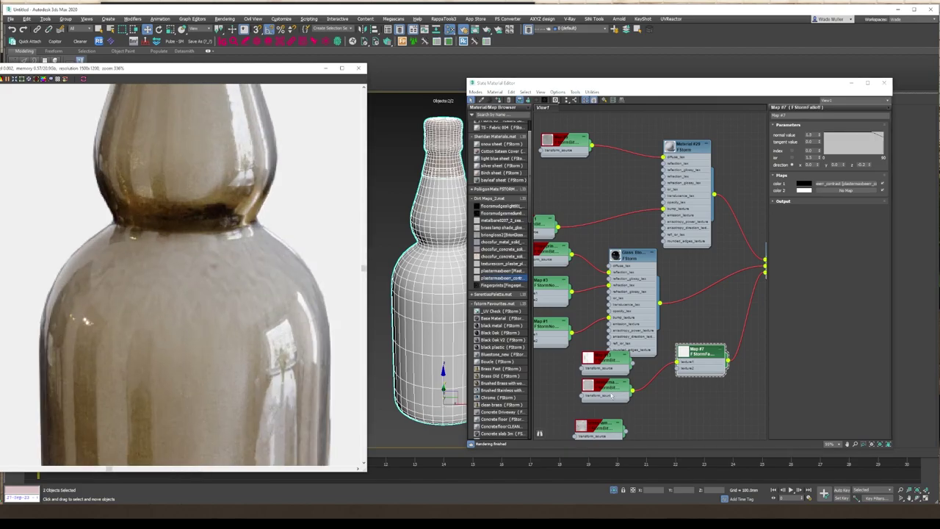
# - Set the plaster contrast map to object triplanar mapping and adjust its real-world tiling
pyautogui.doubleClick(606, 388)
pyautogui.click(812, 144)
pyautogui.click(816, 176)
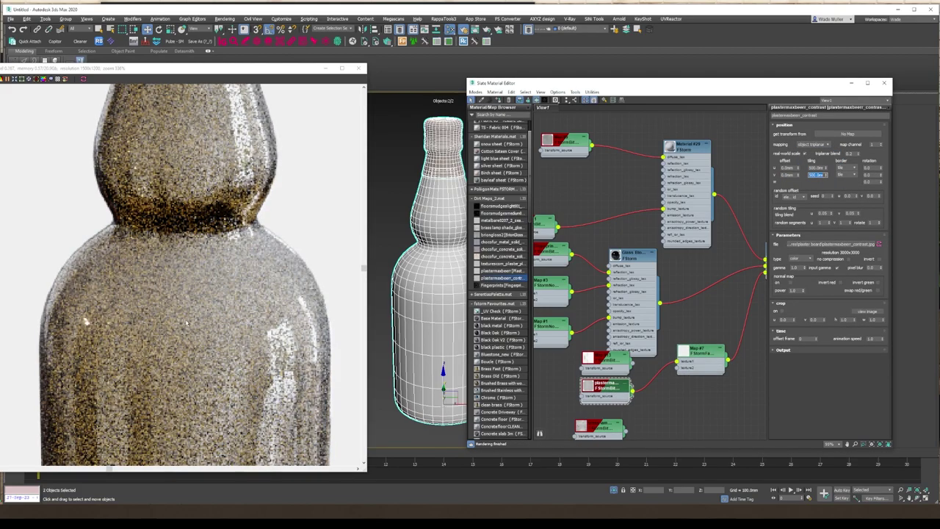
pyautogui.scroll(-3, 205, 279)
pyautogui.scroll(1, 204, 279)
# - Set the glass falloff's Z direction to -0.1 and inspect the dust on the rendered bottle's shoulder
pyautogui.doubleClick(701, 359)
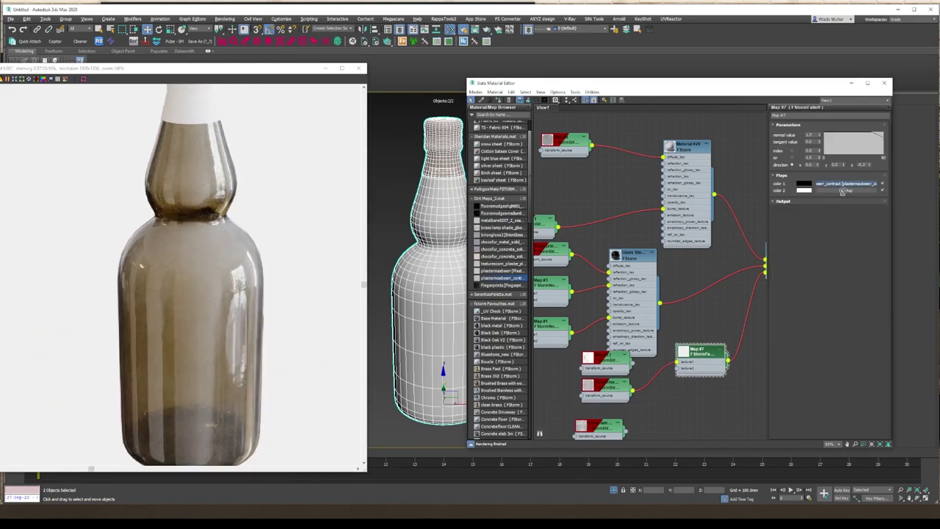
pyautogui.moveTo(859, 191); pyautogui.dragTo(860, 184)
pyautogui.doubleClick(861, 165)
pyautogui.scroll(2, 184, 248)
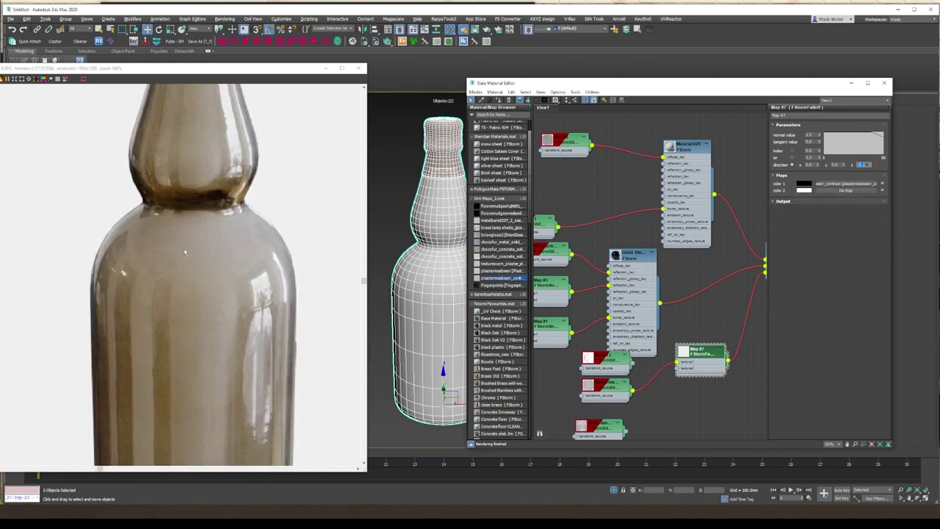
pyautogui.scroll(3, 174, 247)
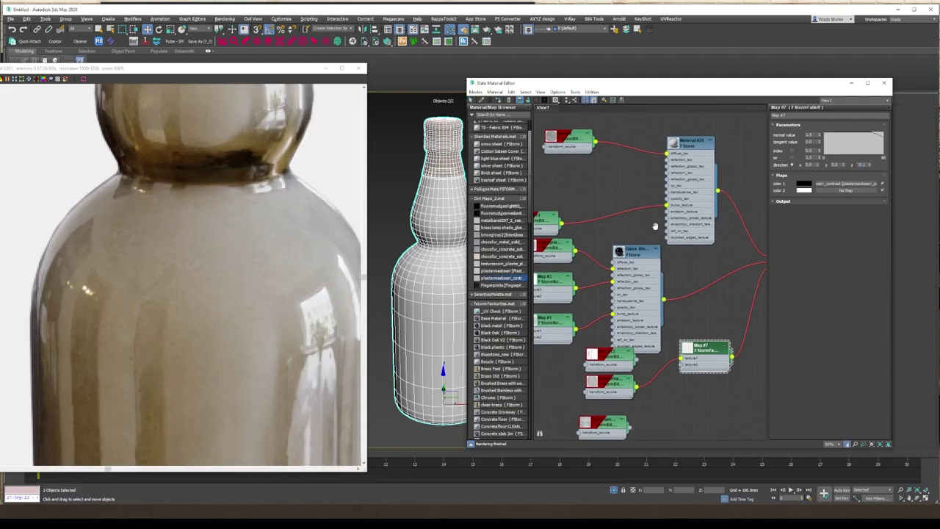
# - Set the glass falloff's normal value to 3 and its Z direction to -5
pyautogui.moveTo(734, 183); pyautogui.dragTo(687, 183, button='middle')
pyautogui.doubleClick(814, 135)
pyautogui.write('3')
pyautogui.press('Return')
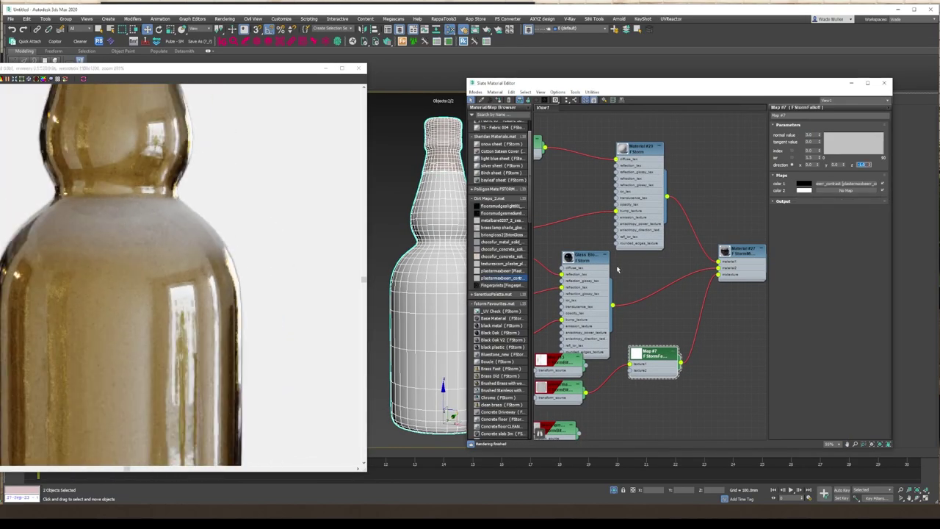
pyautogui.scroll(-3, 124, 275)
pyautogui.write('-5')
pyautogui.press('Return')
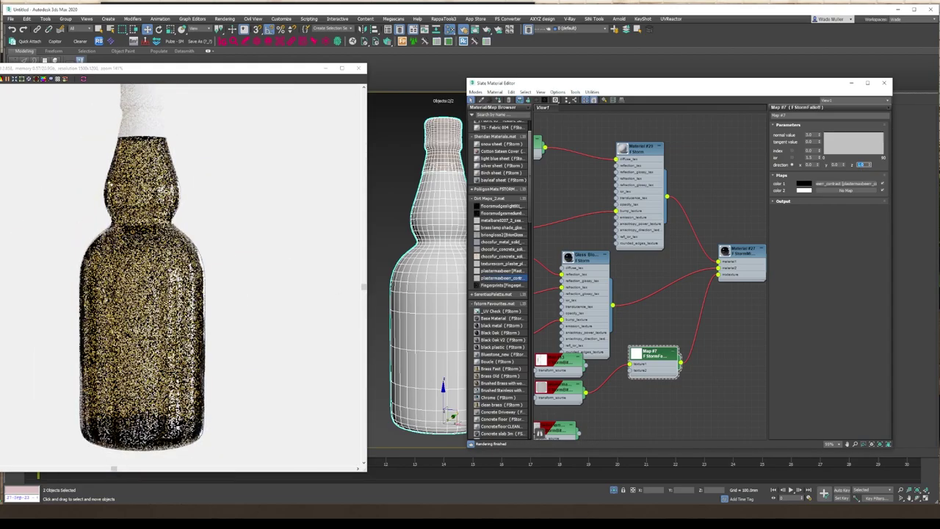
pyautogui.scroll(-5, 633, 365)
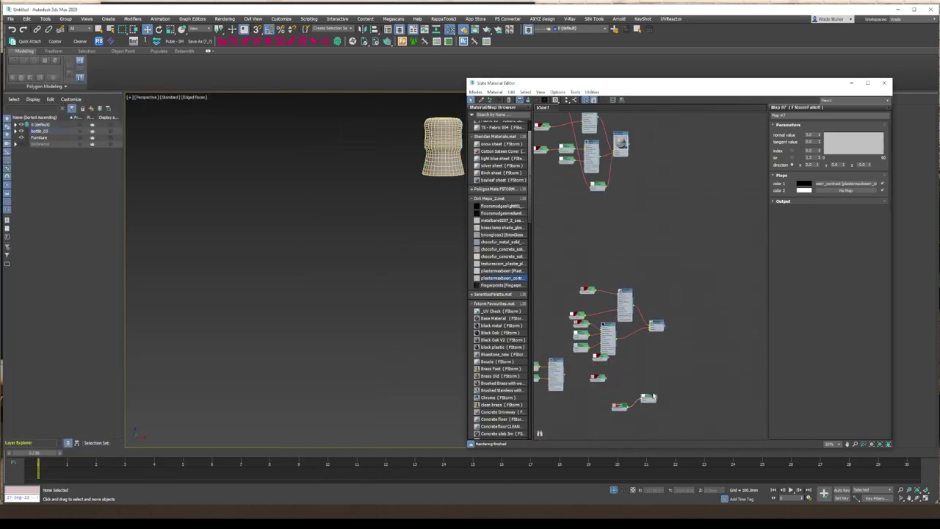
# - Store the tube's chrome blend material in the fstormFavourites library as dusty chrome
pyautogui.scroll(3, 648, 249)
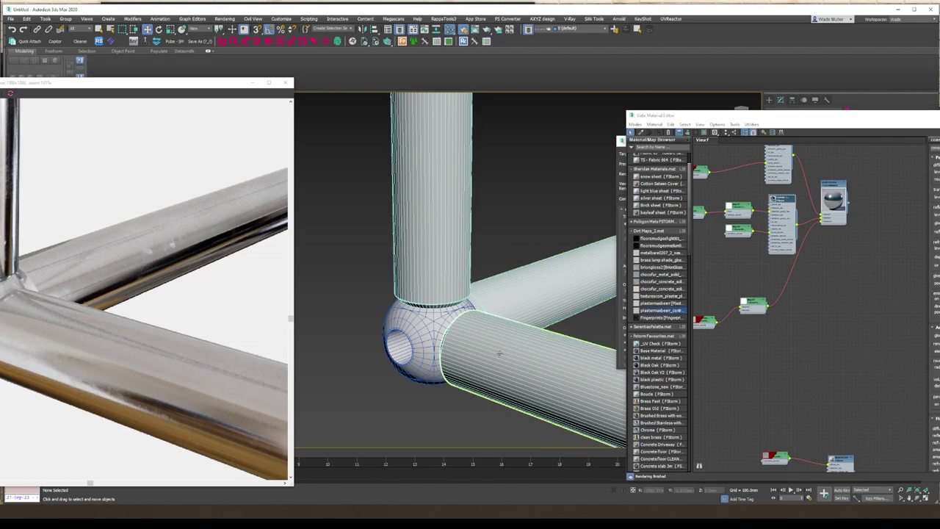
pyautogui.click(500, 355)
pyautogui.scroll(-8, 680, 281)
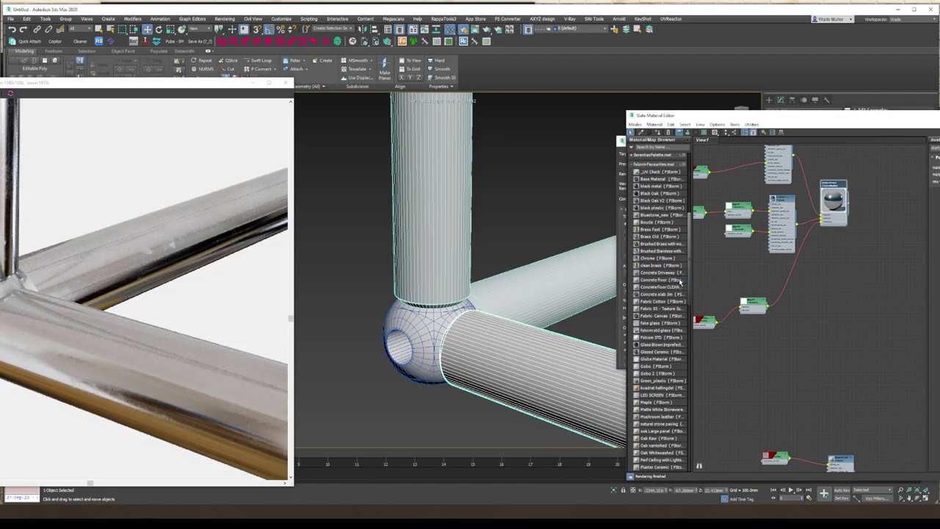
pyautogui.scroll(2, 681, 281)
pyautogui.rightClick(661, 196)
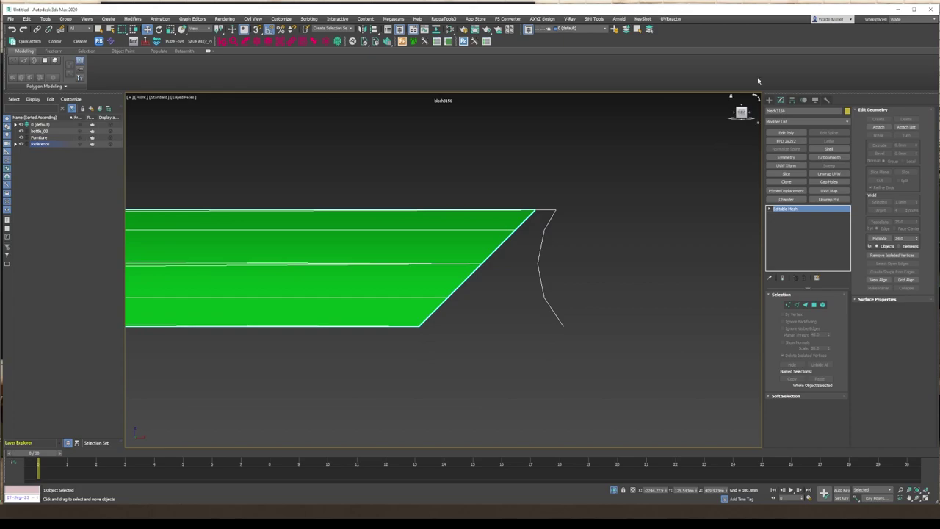
# - Create a single-segment plane over the reference tabletop in the Top view and convert it to Editable Poly
pyautogui.click(769, 99)
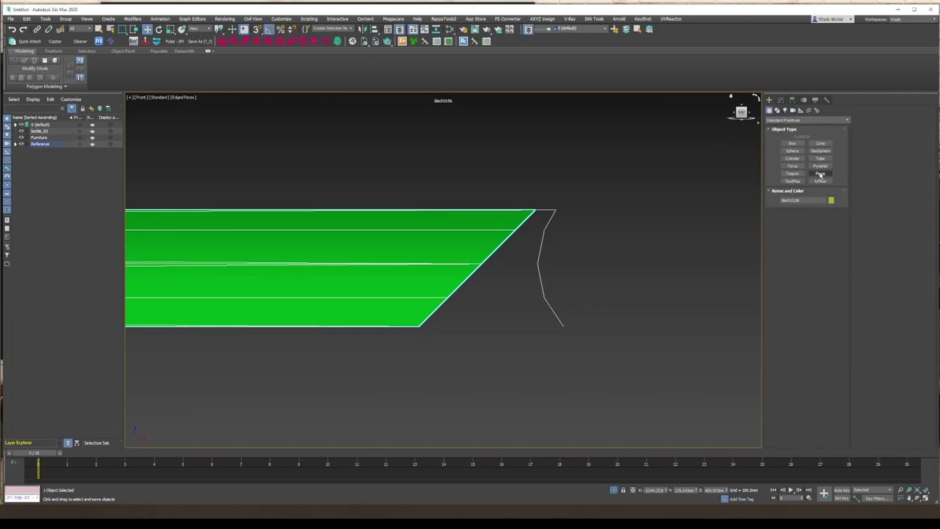
pyautogui.click(820, 174)
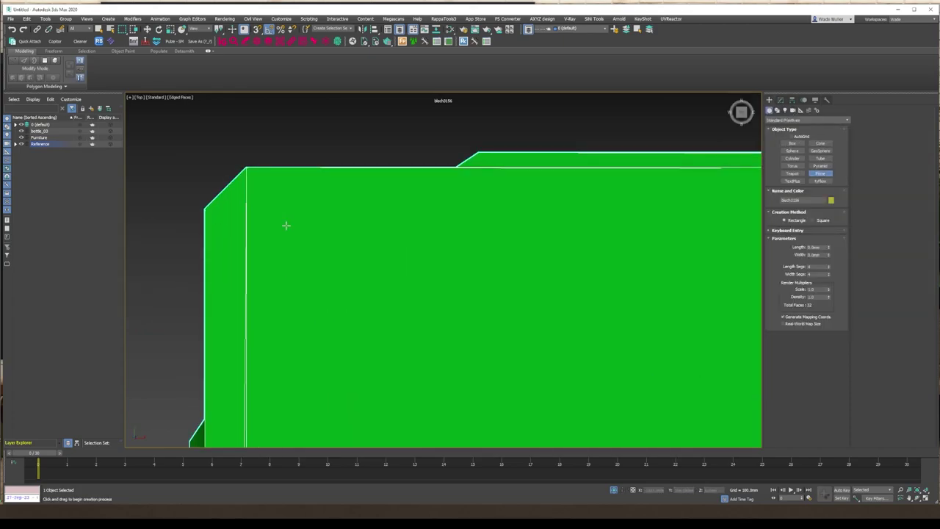
pyautogui.moveTo(238, 202); pyautogui.dragTo(456, 334)
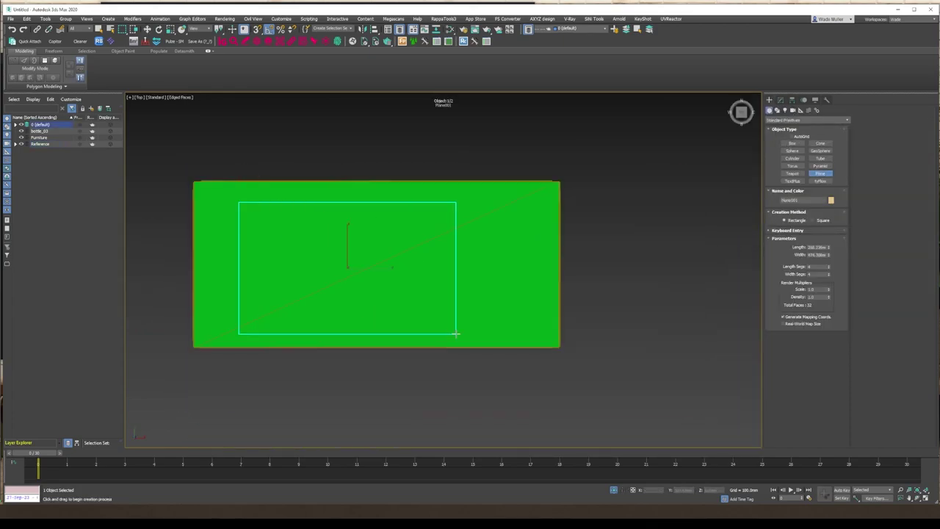
pyautogui.press('F3')
pyautogui.rightClick(738, 436)
pyautogui.click(756, 438)
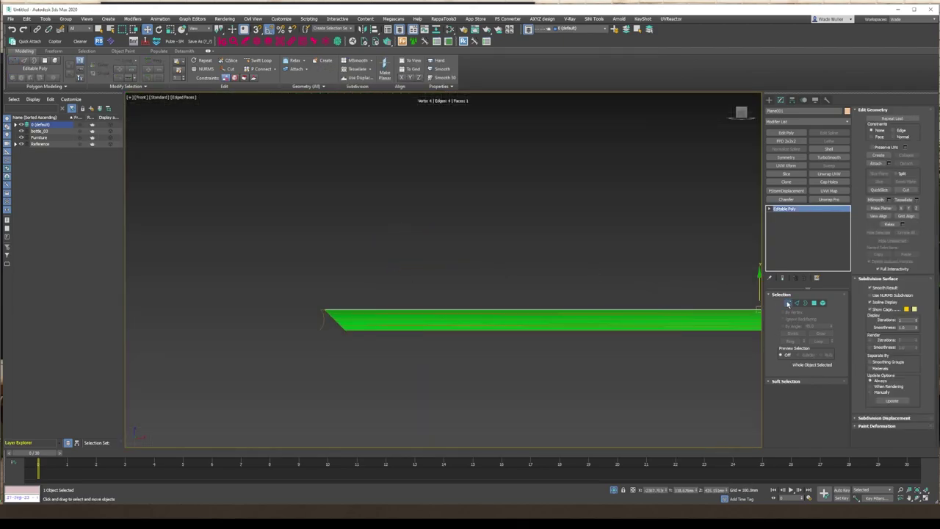
# - Move the plane's end vertices in the Front view to align with the outer ends of the reference tabletop
pyautogui.click(788, 303)
pyautogui.scroll(5, 479, 330)
pyautogui.scroll(-5, 508, 296)
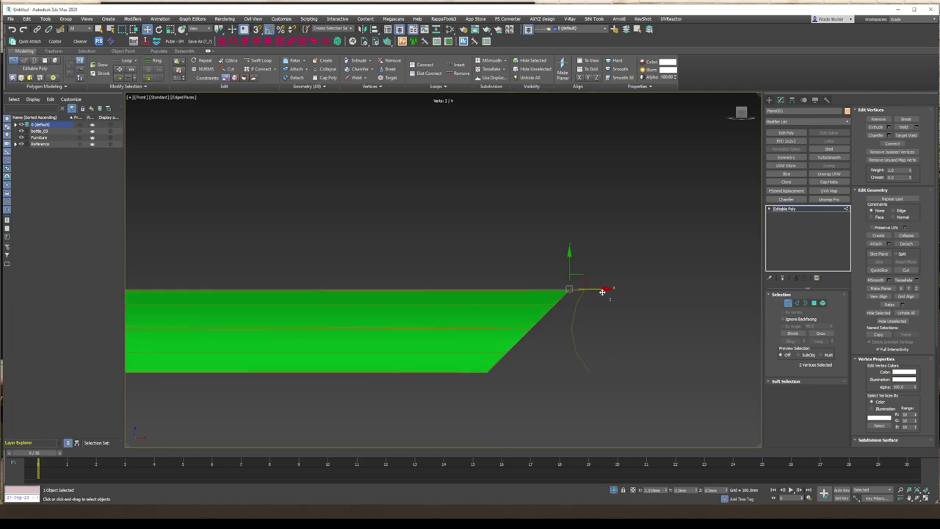
pyautogui.scroll(3, 607, 291)
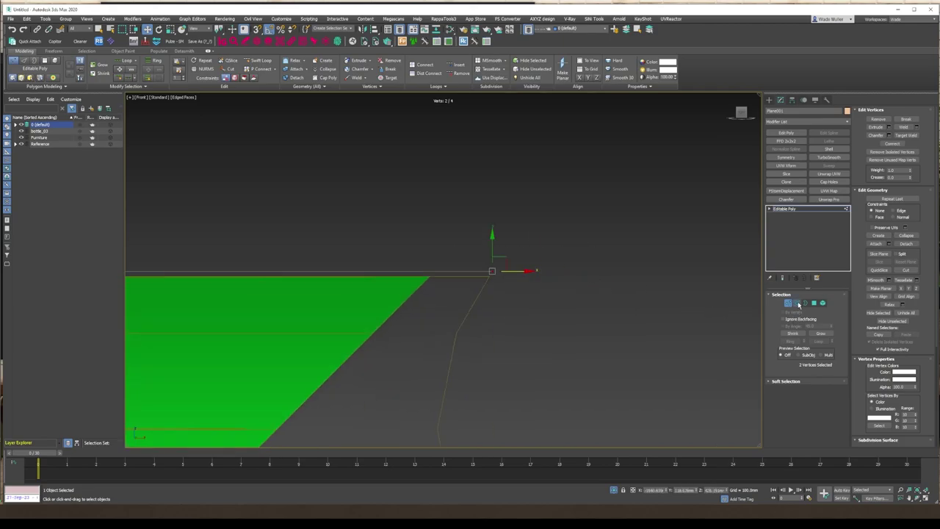
# - Move the plane's long edges outward to match the reference tabletop's long sides
pyautogui.click(798, 304)
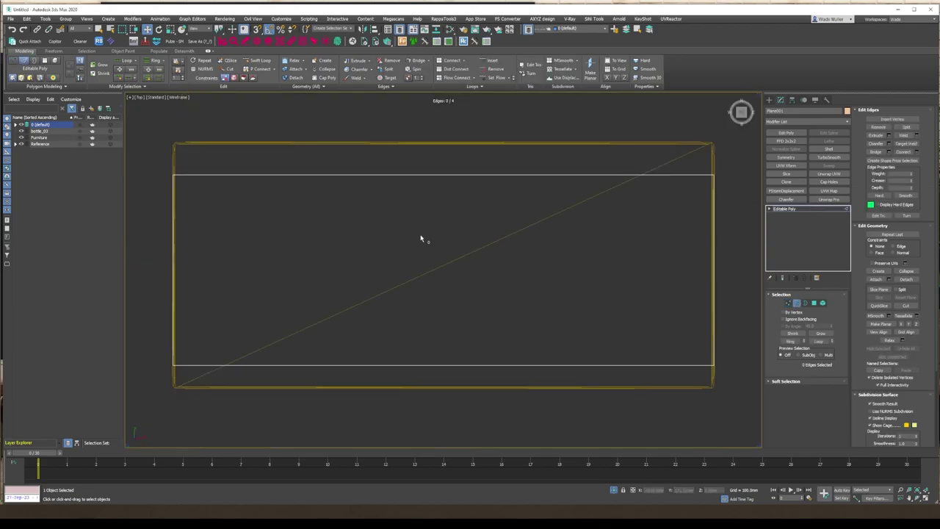
pyautogui.scroll(4, 433, 235)
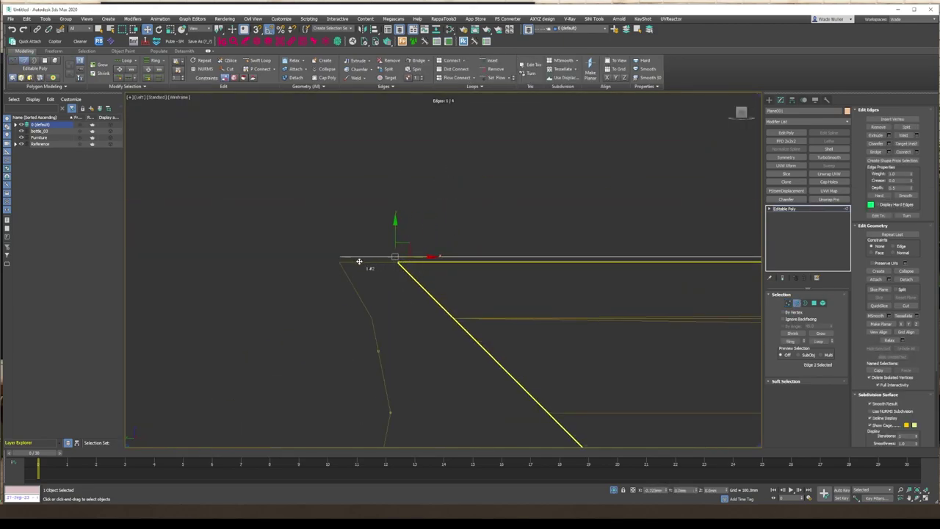
pyautogui.moveTo(359, 262); pyautogui.dragTo(388, 256, button='middle')
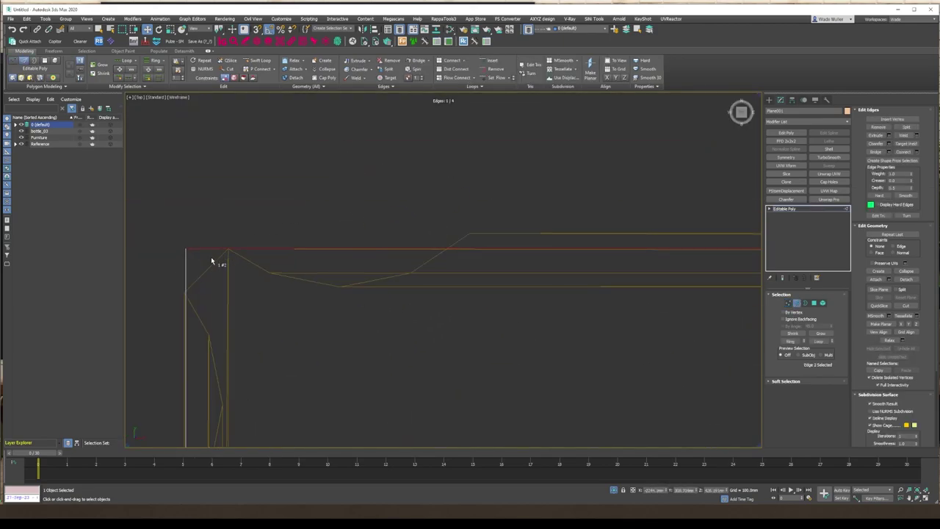
# - Insert edge loops close to the plane's borders with Swift Loop and remove the vertices at its outer corners
pyautogui.scroll(-5, 432, 390)
pyautogui.scroll(6, 409, 319)
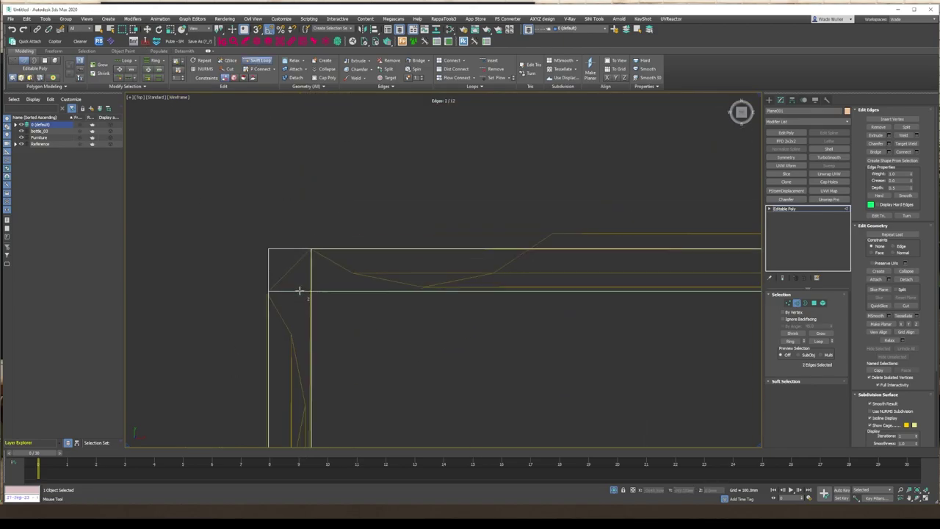
pyautogui.press('1')
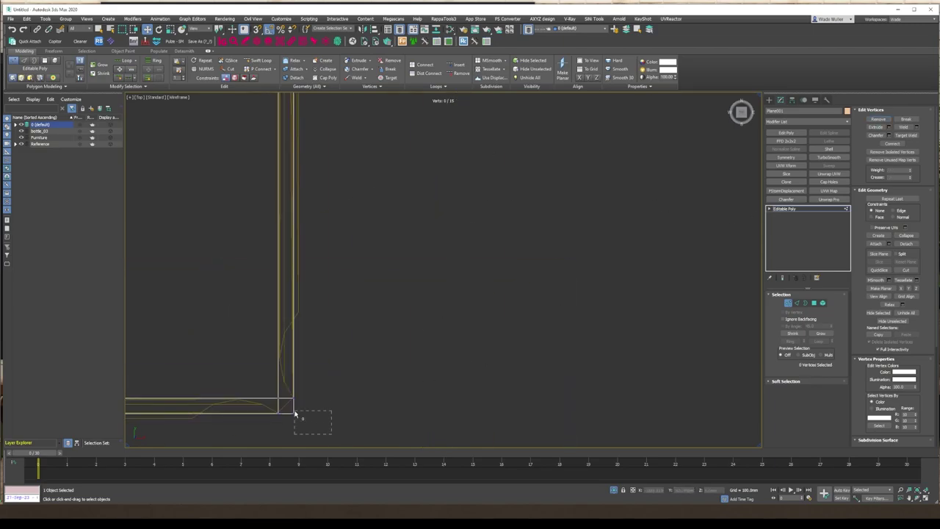
pyautogui.hotkey('ctrl', 'z')
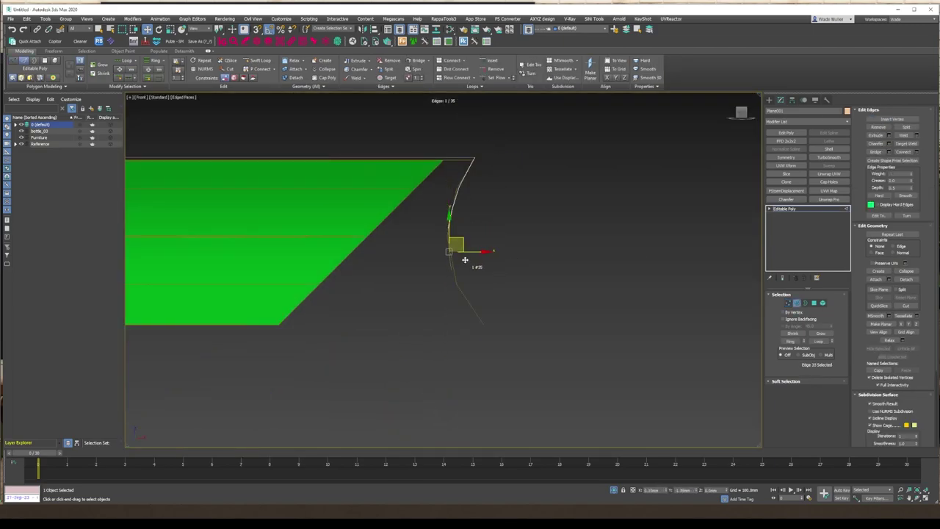
# - Shape the short side's flange along the reference's curved profile and select the vertices at one end of it
pyautogui.keyDown('alt'); pyautogui.moveTo(499, 316); pyautogui.dragTo(404, 326, button='middle'); pyautogui.keyUp('alt')
pyautogui.press('F3')
pyautogui.press('1')
pyautogui.moveTo(428, 405); pyautogui.dragTo(375, 314)
pyautogui.keyDown('alt'); pyautogui.moveTo(375, 314); pyautogui.dragTo(396, 263, button='middle'); pyautogui.keyUp('alt')
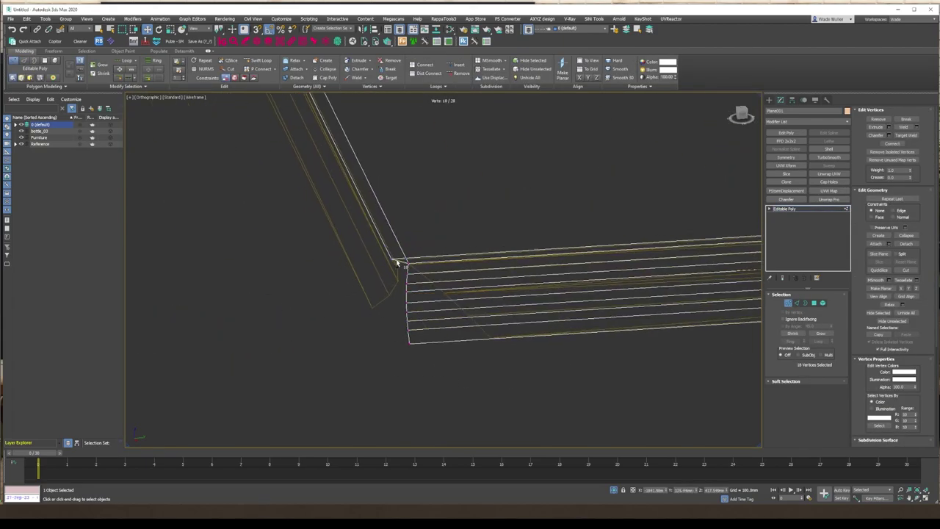
# - Skew the selected flange end to the reference's mitre angle with FFD 2x2x2 and convert the object to Editable Poly
pyautogui.hotkey('alt', 'f')
pyautogui.keyDown('alt'); pyautogui.moveTo(516, 339); pyautogui.dragTo(566, 293, button='middle'); pyautogui.keyUp('alt')
pyautogui.rightClick(566, 294)
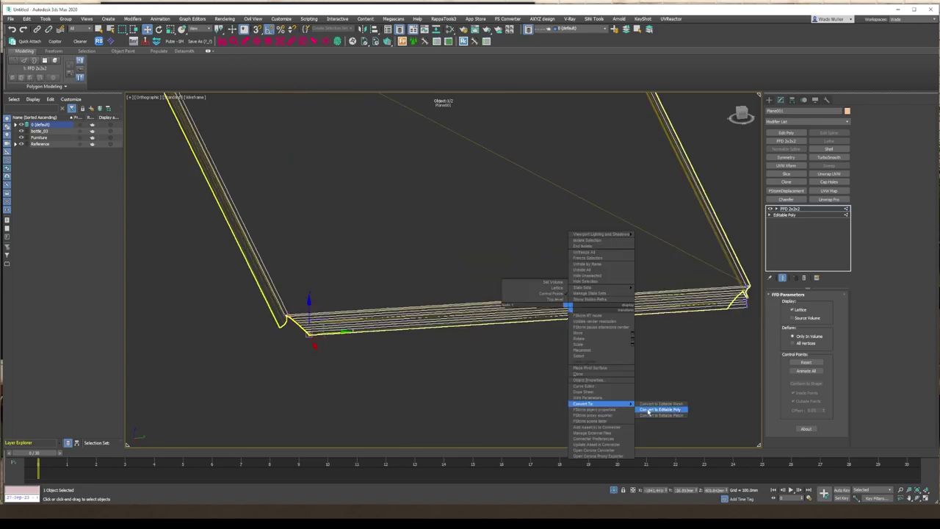
pyautogui.click(609, 403)
# - Mitre the opposite end of the flange with another FFD 2x2x2 and collapse the object to Editable Poly
pyautogui.keyDown('alt'); pyautogui.moveTo(609, 403); pyautogui.dragTo(632, 286, button='middle'); pyautogui.keyUp('alt')
pyautogui.moveTo(632, 286); pyautogui.dragTo(641, 340)
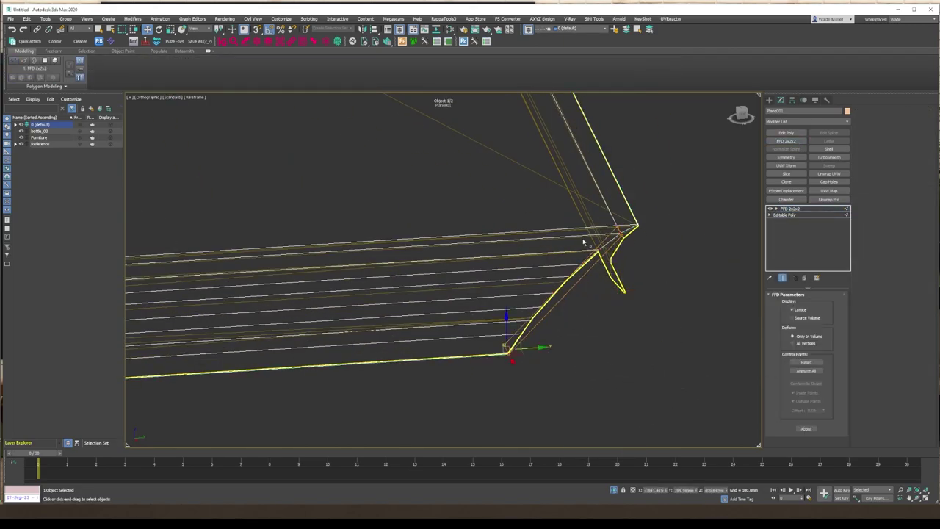
pyautogui.rightClick(583, 242)
pyautogui.click(592, 319)
pyautogui.press('z')
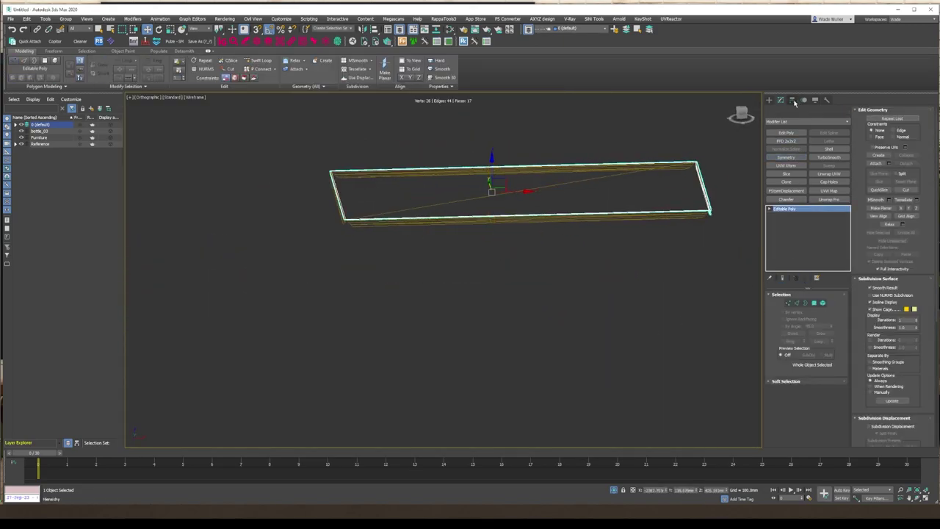
# - Add a Symmetry modifier to the tabletop and rotate its mirror plane to run diagonally between the short and long sides
pyautogui.click(793, 100)
pyautogui.click(781, 100)
pyautogui.click(786, 158)
pyautogui.keyDown('alt'); pyautogui.moveTo(485, 250); pyautogui.dragTo(441, 272, button='middle'); pyautogui.keyUp('alt')
pyautogui.press('e')
pyautogui.click(614, 215)
pyautogui.press('w')
# - Fit the diagonal mirror to the tabletop's corner and collapse the mirrored mesh to Editable Poly
pyautogui.scroll(3, 559, 306)
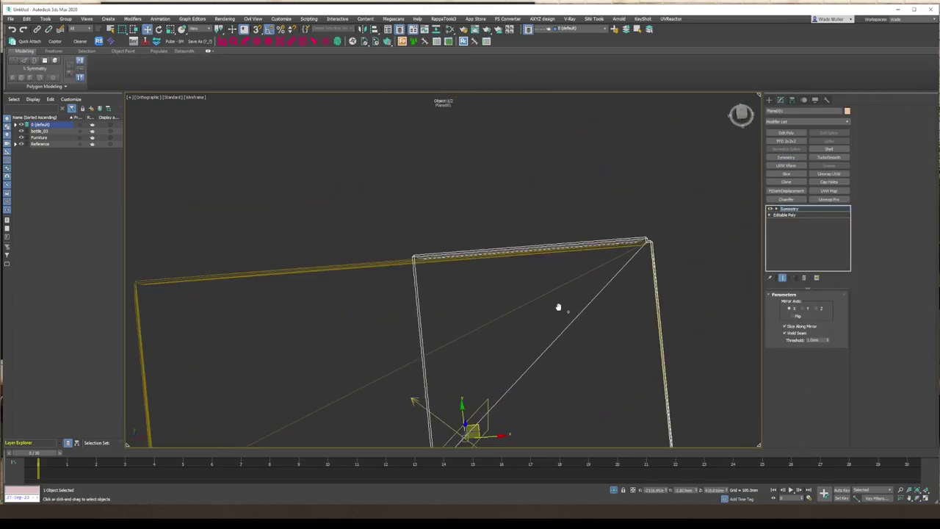
pyautogui.scroll(3, 627, 178)
pyautogui.keyDown('alt'); pyautogui.moveTo(680, 427); pyautogui.dragTo(543, 211, button='middle'); pyautogui.keyUp('alt')
pyautogui.scroll(5, 601, 179)
pyautogui.hotkey('ctrl', 'z')
pyautogui.scroll(-5, 529, 361)
pyautogui.press('2')
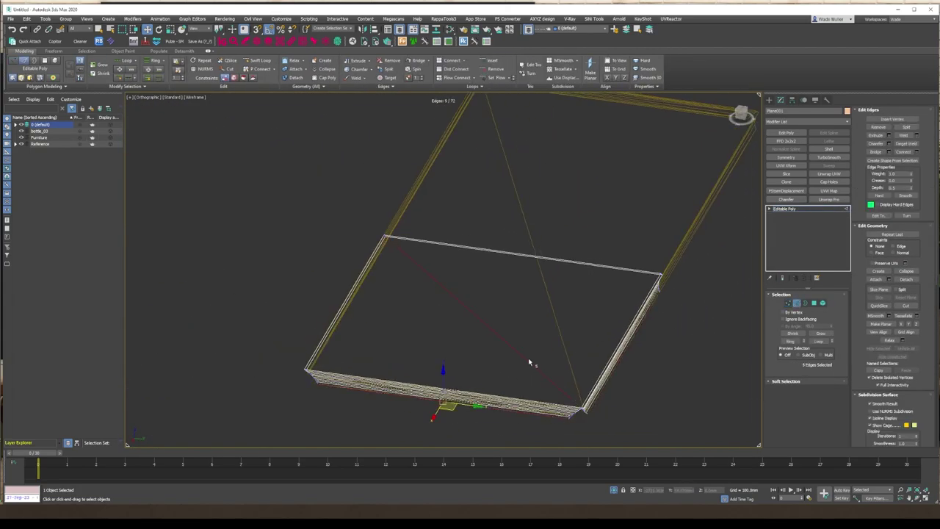
# - Mirror the flanged half across the X axis with Symmetry, shift the mirror plane, and collapse to Editable Poly
pyautogui.click(786, 157)
pyautogui.keyDown('alt'); pyautogui.moveTo(651, 265); pyautogui.dragTo(690, 228, button='middle'); pyautogui.keyUp('alt')
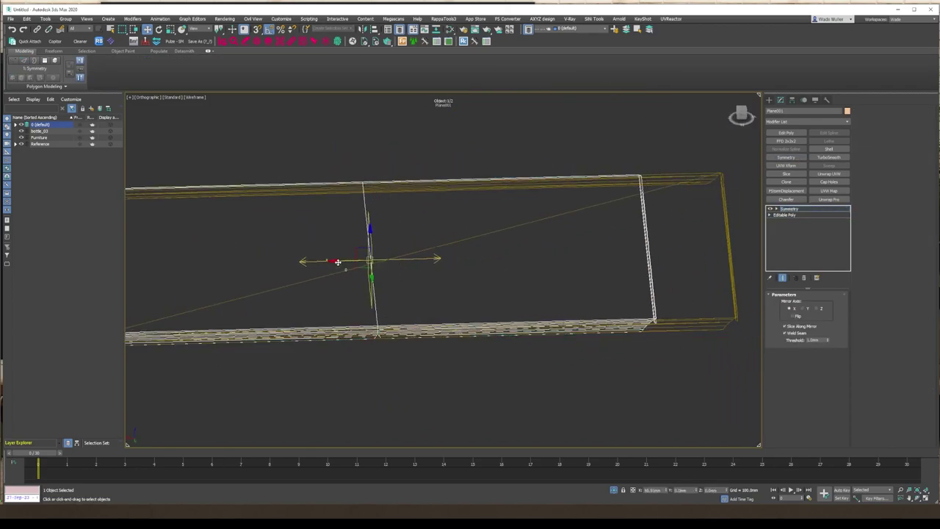
pyautogui.keyDown('alt'); pyautogui.moveTo(337, 261); pyautogui.dragTo(415, 268, button='middle'); pyautogui.keyUp('alt')
pyautogui.rightClick(415, 268)
pyautogui.click(507, 376)
pyautogui.keyDown('alt'); pyautogui.moveTo(507, 376); pyautogui.dragTo(294, 300, button='middle'); pyautogui.keyUp('alt')
pyautogui.rightClick(293, 301)
pyautogui.click(325, 395)
# - Align the tabletop's end vertices with the end of the reference model and display the result shaded
pyautogui.keyDown('alt'); pyautogui.moveTo(478, 258); pyautogui.dragTo(399, 230, button='middle'); pyautogui.keyUp('alt')
pyautogui.scroll(3, 245, 239)
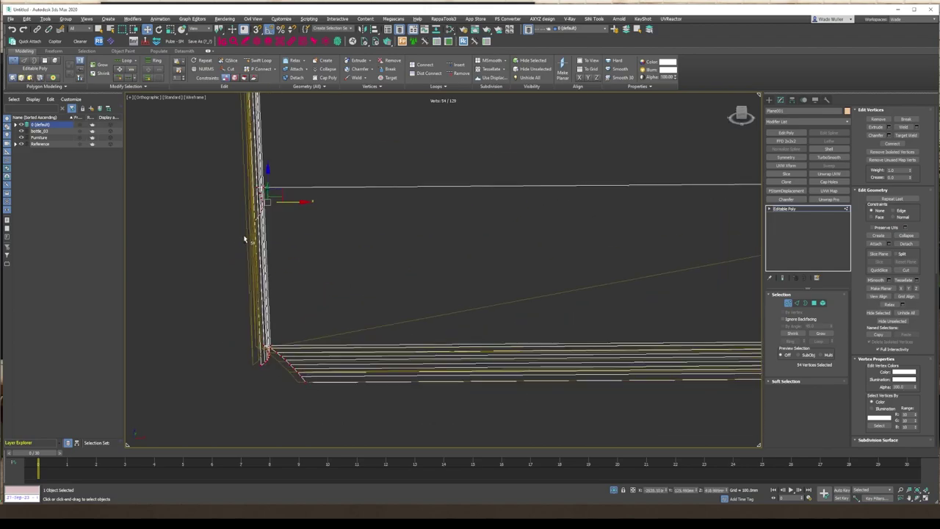
pyautogui.scroll(-6, 244, 239)
pyautogui.press('F3')
pyautogui.press('2')
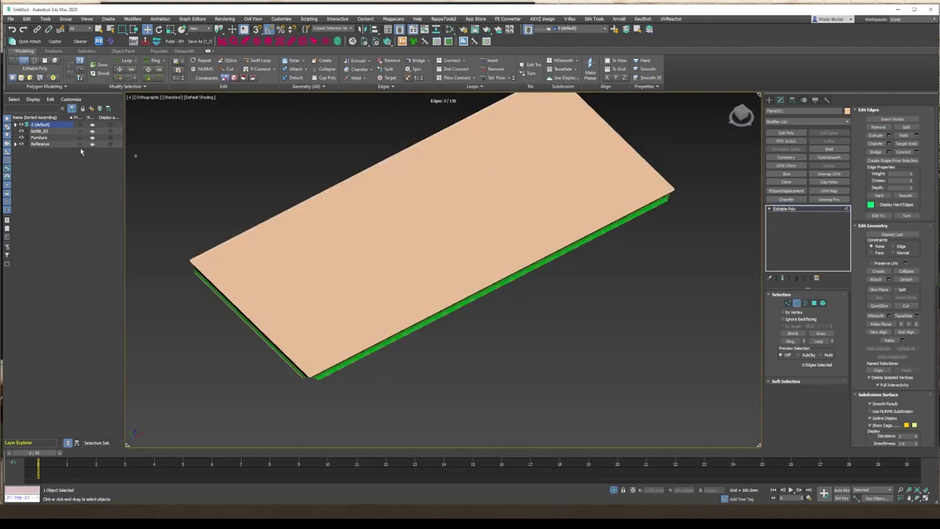
# - Hide the Reference layer and select the tabletop's flange polygons to separate their smoothing from the flat top
pyautogui.press('4')
pyautogui.hotkey('ctrl', 'a')
pyautogui.press('f')
pyautogui.press('F3')
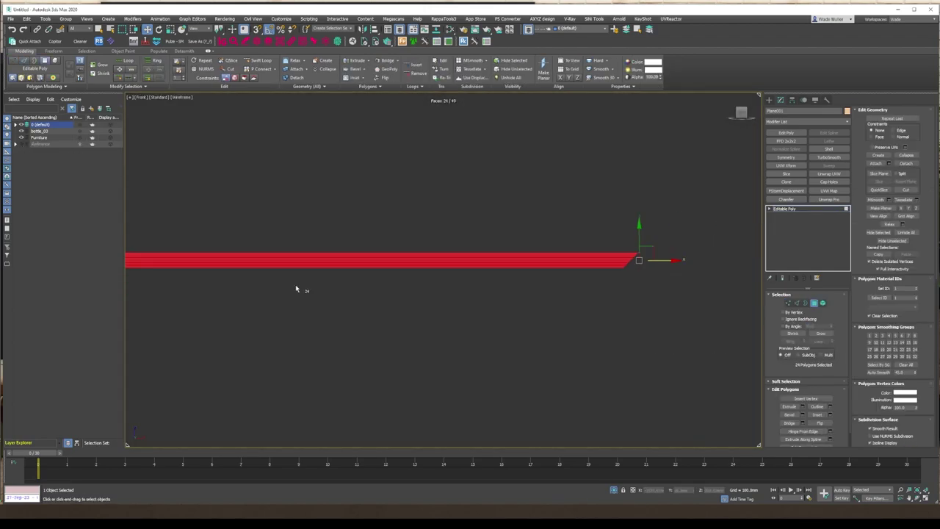
pyautogui.moveTo(296, 288)
pyautogui.keyDown('alt'); pyautogui.mouseDown(button='middle')
pyautogui.moveTo(335, 105)
pyautogui.moveTo(473, 346)
pyautogui.mouseUp(button='middle'); pyautogui.keyUp('alt')
pyautogui.scroll(3, 472, 346)
pyautogui.press('F3')
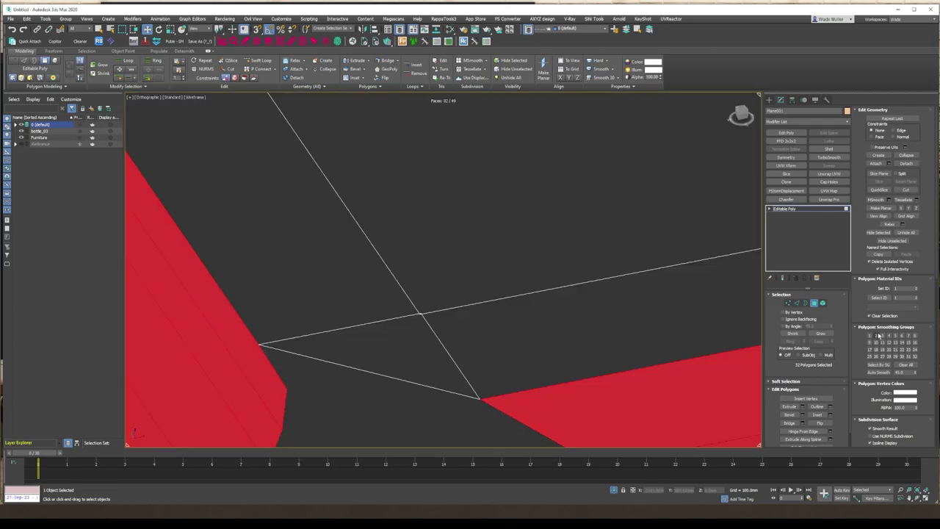
# - Merge the surplus vertices at the tabletop's corners
pyautogui.rightClick(521, 294)
pyautogui.click(533, 286)
pyautogui.click(351, 328)
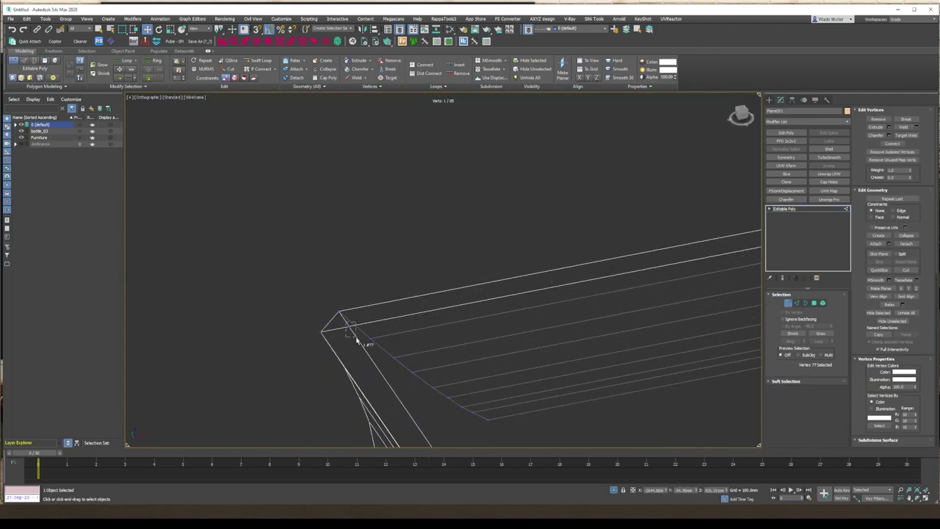
pyautogui.rightClick(357, 339)
pyautogui.click(345, 252)
pyautogui.press('t')
pyautogui.rightClick(675, 250)
pyautogui.click(661, 184)
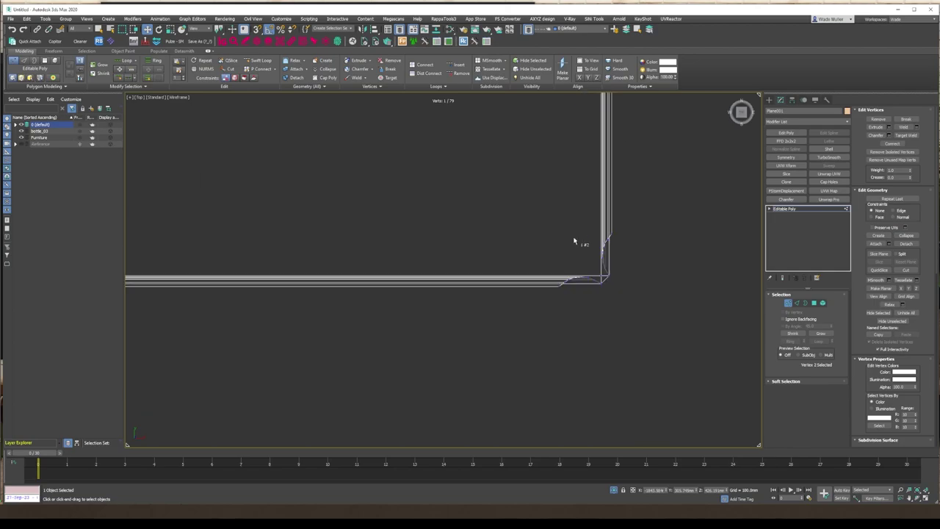
pyautogui.rightClick(651, 258)
pyautogui.click(630, 258)
# - Add a Shell modifier to the tabletop with inner amount 1.0 mm, outer amount 0.0 mm and Straighten Corners enabled
pyautogui.click(829, 148)
pyautogui.press('p')
pyautogui.scroll(5, 512, 130)
pyautogui.press('F3')
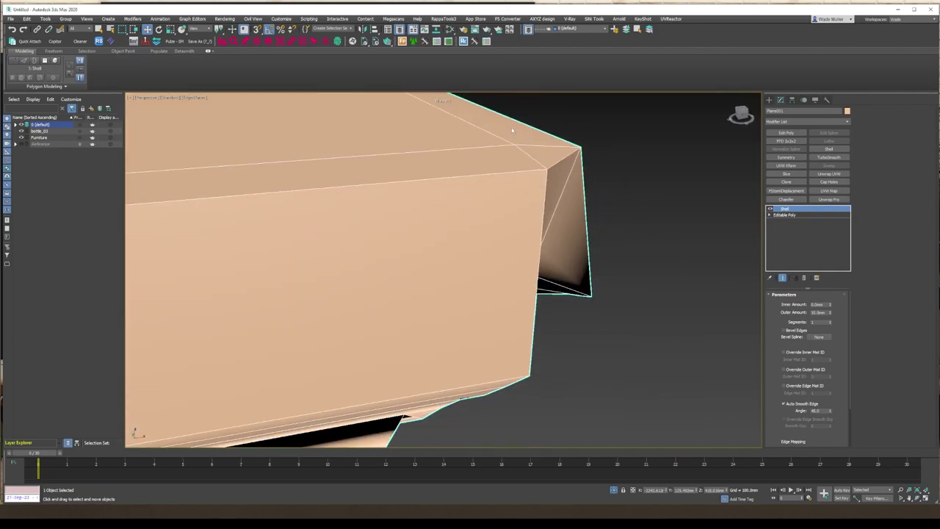
pyautogui.moveTo(828, 308); pyautogui.dragTo(828, 301)
pyautogui.scroll(-5, 622, 326)
pyautogui.keyDown('alt'); pyautogui.moveTo(622, 326); pyautogui.dragTo(661, 323, button='middle'); pyautogui.keyUp('alt')
pyautogui.scroll(5, 714, 321)
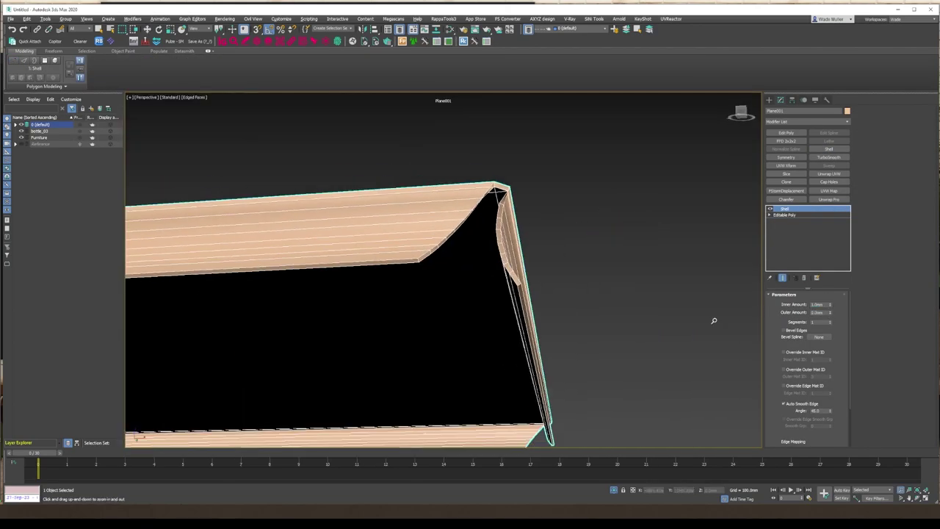
pyautogui.scroll(4, 464, 188)
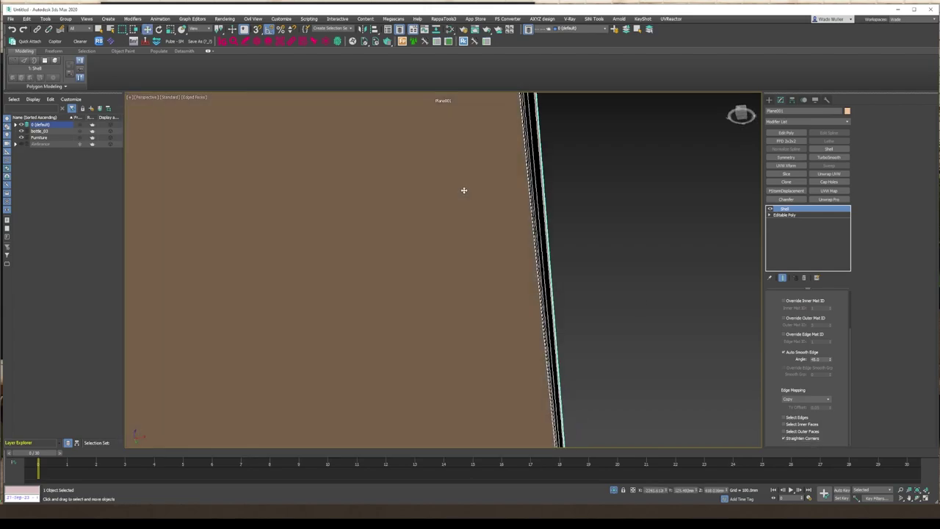
# - Assign the black plastic material from the fstormFavourites library to the tabletop
pyautogui.scroll(-8, 464, 189)
pyautogui.click(561, 397)
pyautogui.press('m')
pyautogui.scroll(-5, 805, 392)
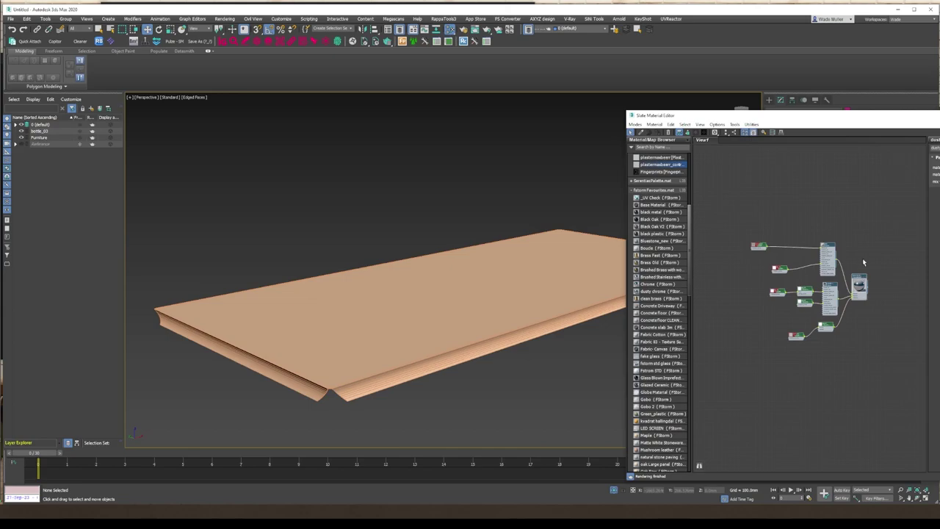
pyautogui.hotkey('ctrl', 'a')
pyautogui.click(659, 133)
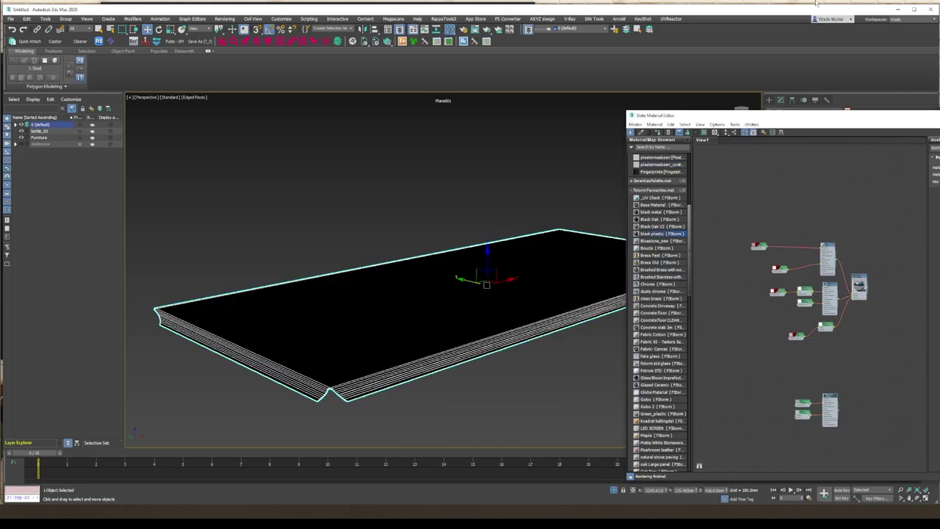
# - Render the black tabletop with FStorm and examine its corner and folded edge up close
pyautogui.hotkey('shift', 'q')
pyautogui.scroll(2, 468, 309)
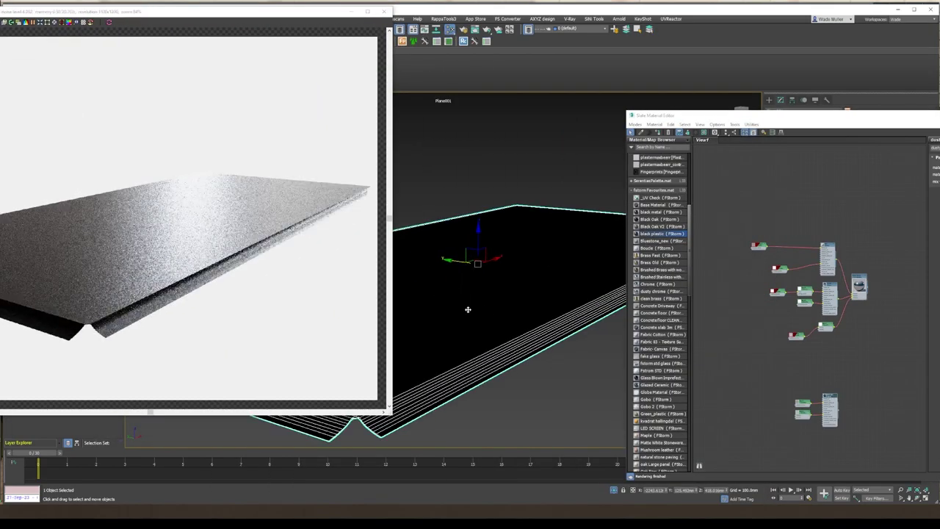
pyautogui.scroll(1, 556, 357)
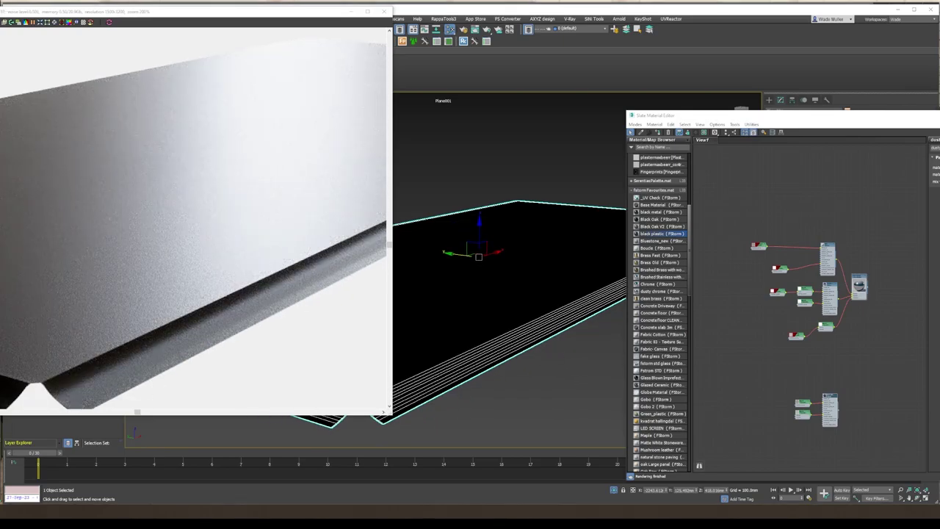
# - Change the black plastic material's diffuse colour to a muted olive green
pyautogui.click(1, 227)
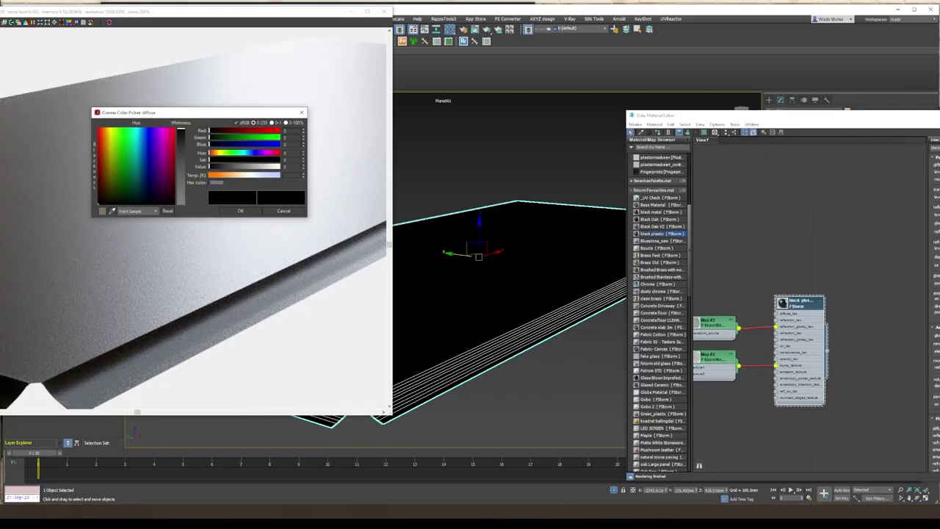
pyautogui.moveTo(213, 166)
pyautogui.mouseDown()
pyautogui.moveTo(239, 165)
pyautogui.moveTo(225, 158)
pyautogui.mouseUp()
pyautogui.scroll(2, 216, 284)
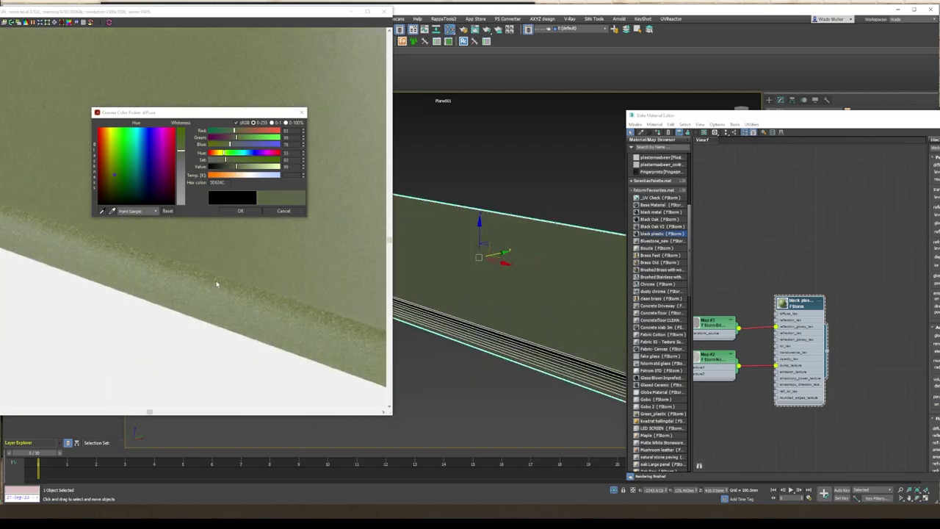
pyautogui.press('Return')
# - Add an FStormMixMat and combine the dust material with the olive-green plastic material in it
pyautogui.scroll(-3, 217, 284)
pyautogui.scroll(-3, 780, 376)
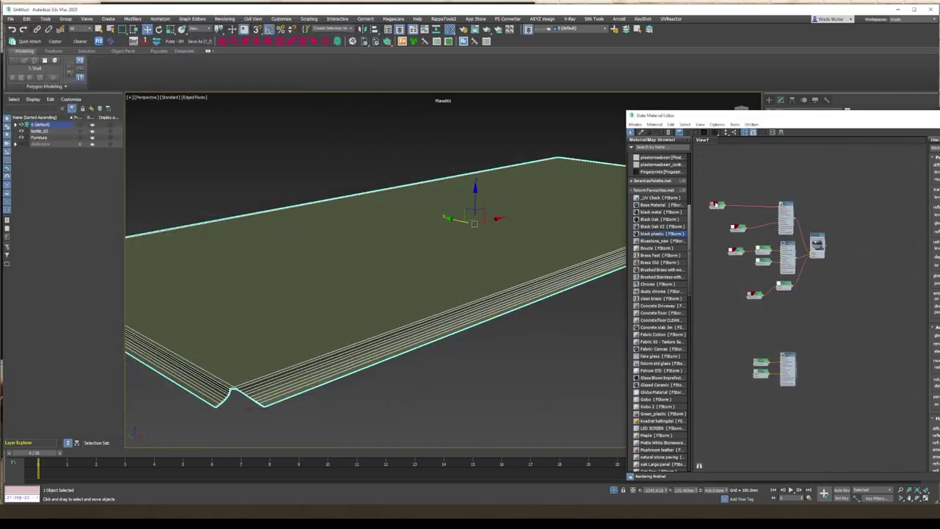
pyautogui.scroll(4, 784, 240)
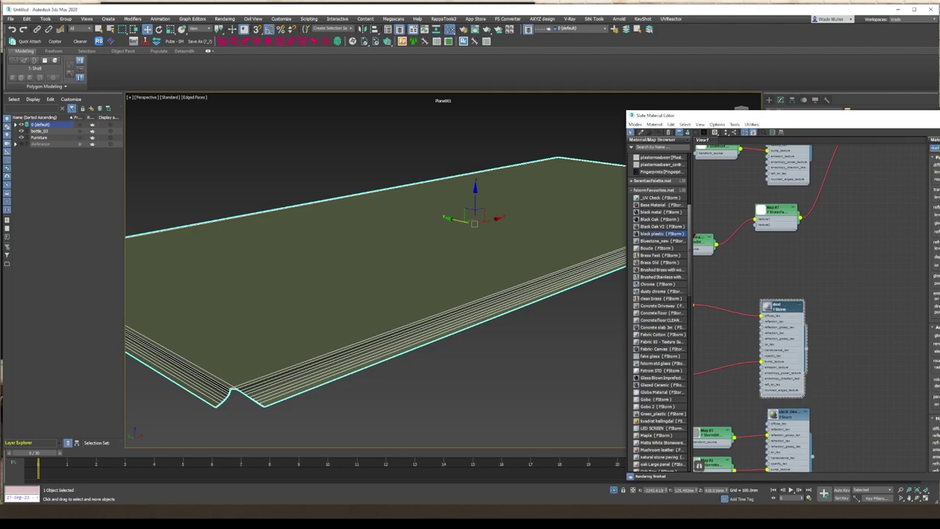
pyautogui.scroll(-10, 643, 348)
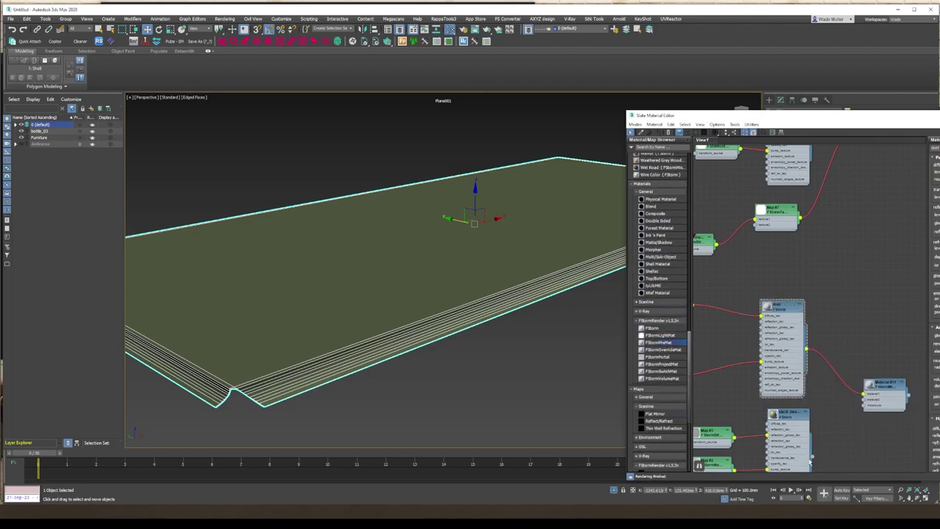
# - Browse the wiping-residue overlay images, load one as a bitmap map and connect it as the mix material's mix texture
pyautogui.scroll(10, 661, 270)
pyautogui.scroll(5, 651, 232)
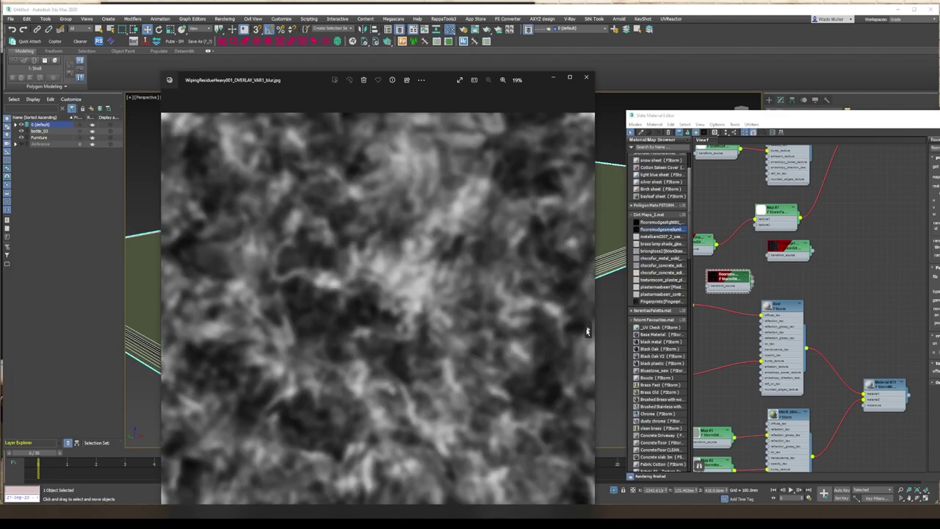
pyautogui.press('Right')
pyautogui.press('Right')
pyautogui.press('Right')
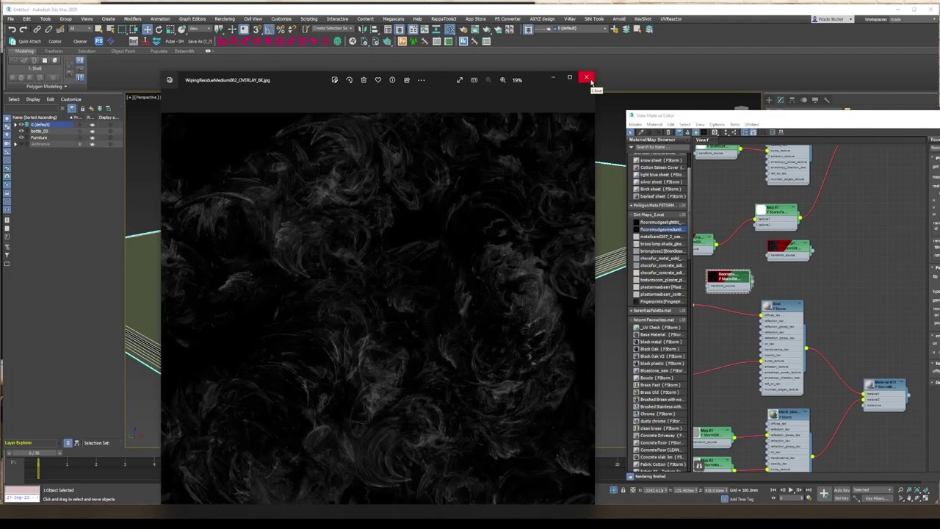
pyautogui.click(587, 78)
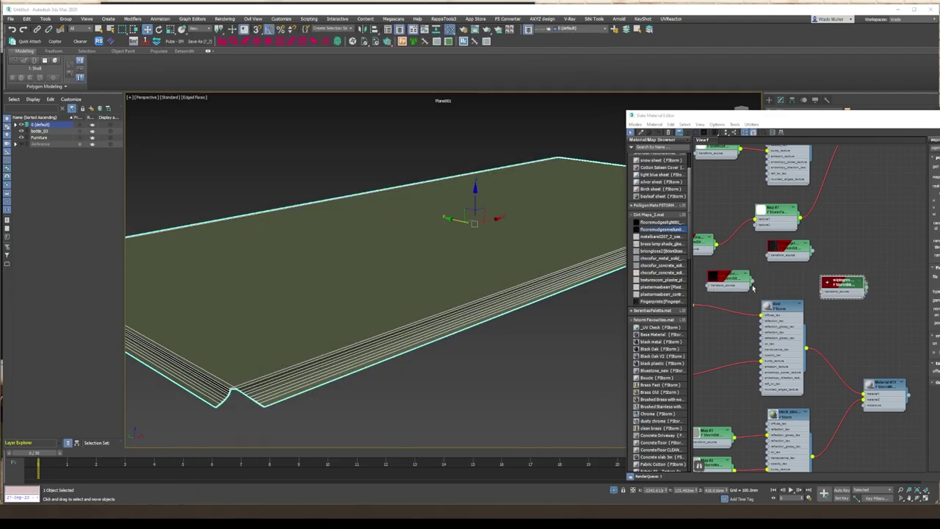
pyautogui.moveTo(841, 287); pyautogui.dragTo(816, 389)
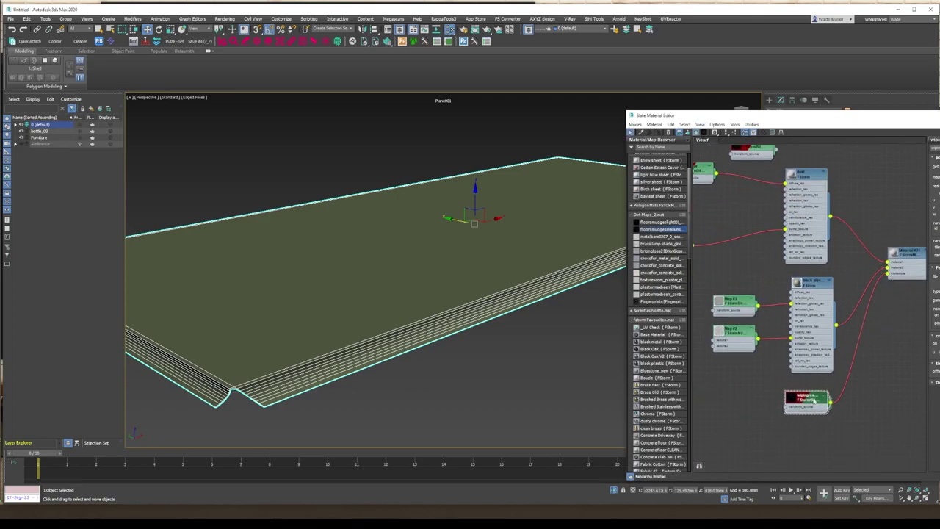
# - Add a planar UVW Map modifier to the tabletop with length 1000 mm and width 1000 mm
pyautogui.moveTo(698, 116); pyautogui.dragTo(917, 140)
pyautogui.click(829, 190)
pyautogui.press('z')
pyautogui.click(807, 357)
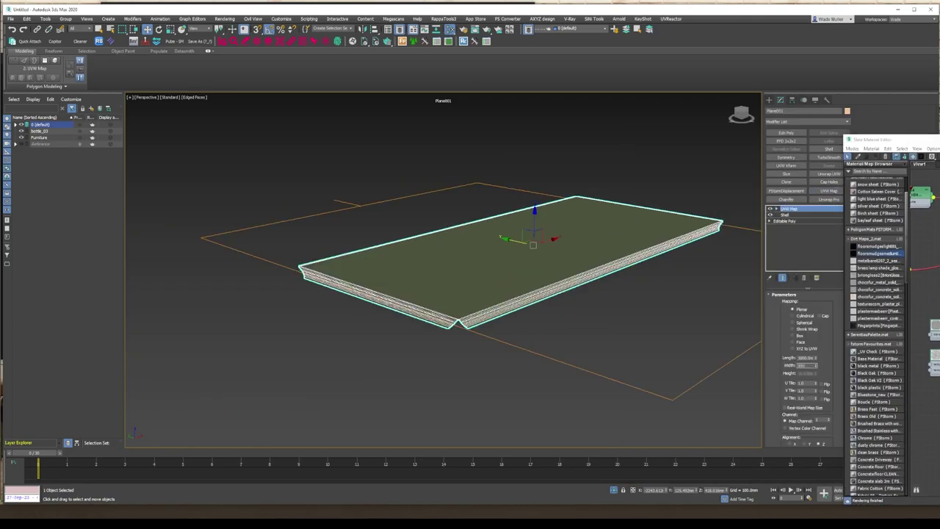
pyautogui.press('z')
# - Render the tabletop with FStorm and examine the smudge pattern across its surface
pyautogui.rightClick(466, 269)
pyautogui.click(478, 277)
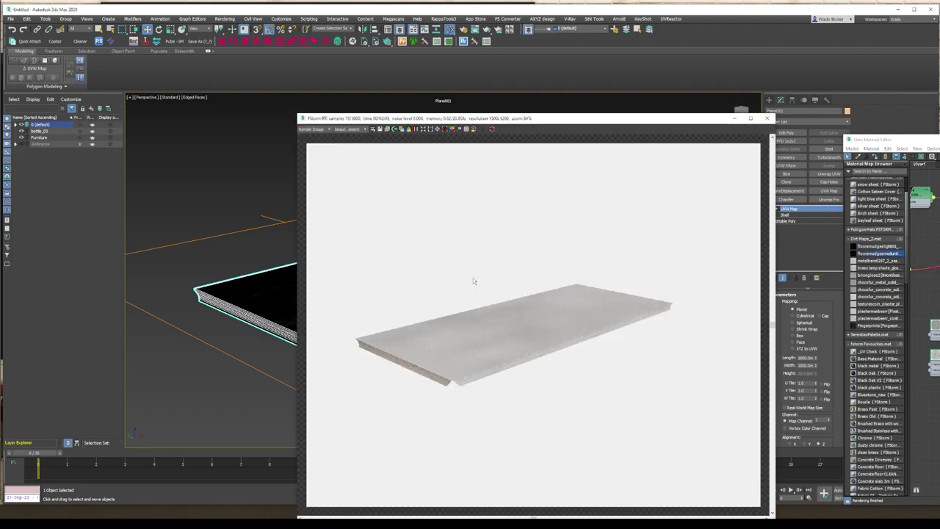
pyautogui.scroll(3, 473, 277)
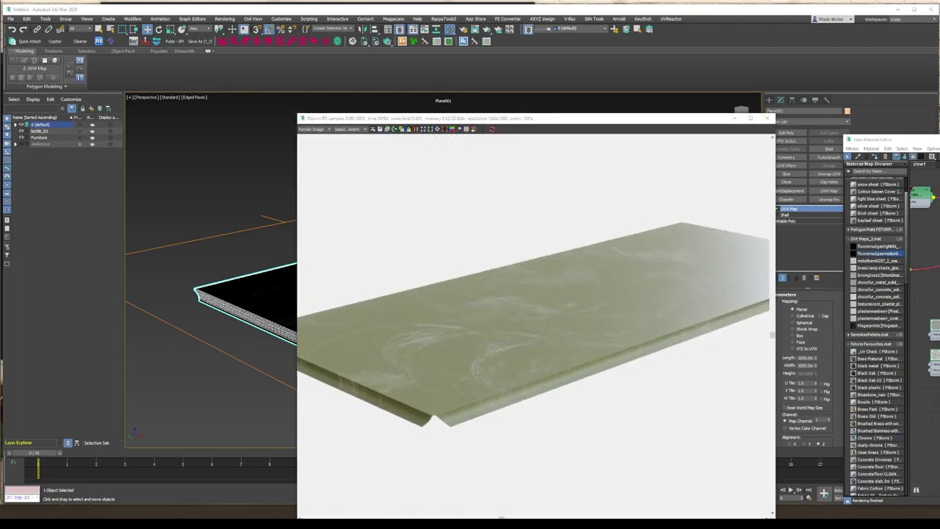
# - Switch to Photoshop and flatten the WipingResidueLight002 overlay with Curves, raising the black point and lowering the white point to output 205
pyautogui.rightClick(371, 235)
pyautogui.press('Escape')
pyautogui.hotkey('alt', 'F4')
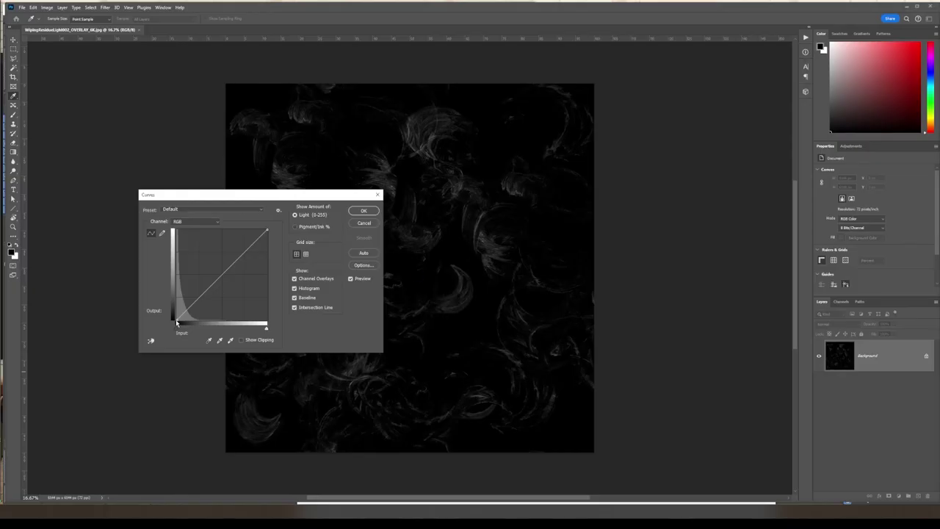
pyautogui.moveTo(177, 318); pyautogui.dragTo(177, 295)
pyautogui.moveTo(267, 229); pyautogui.dragTo(268, 232)
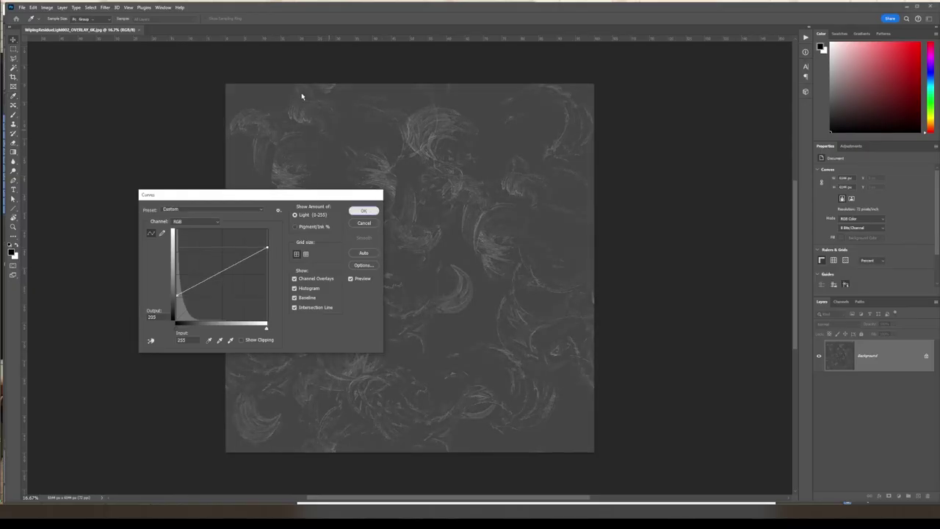
pyautogui.press('Return')
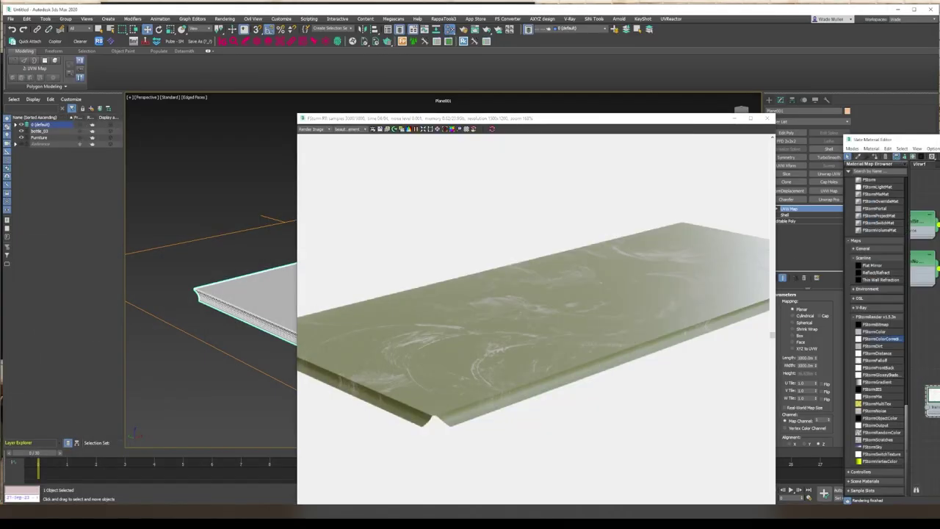
# - Insert an FStormColorCorrection between the wiping-residue bitmap and the mix texture, raising its contrast and setting its offset to 0.9
pyautogui.press('m')
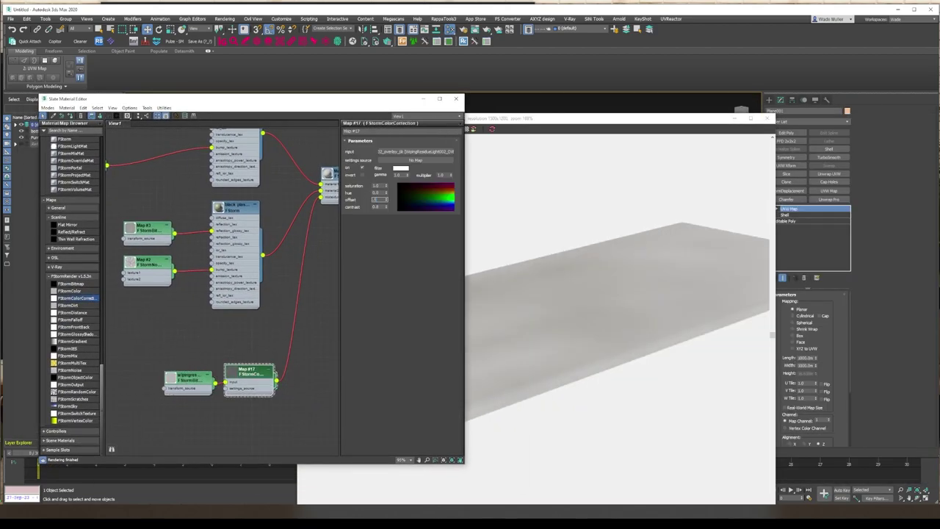
pyautogui.click(379, 207)
pyautogui.doubleClick(329, 183)
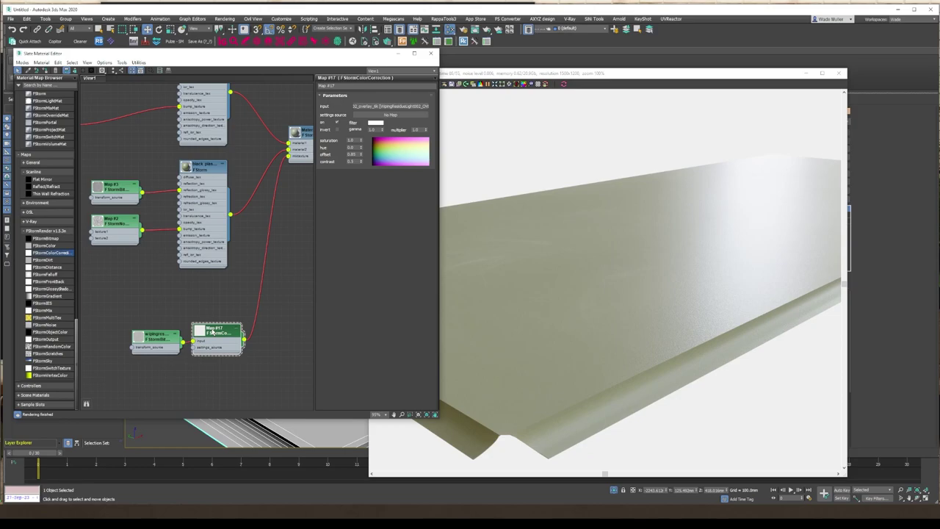
pyautogui.doubleClick(156, 338)
pyautogui.click(379, 214)
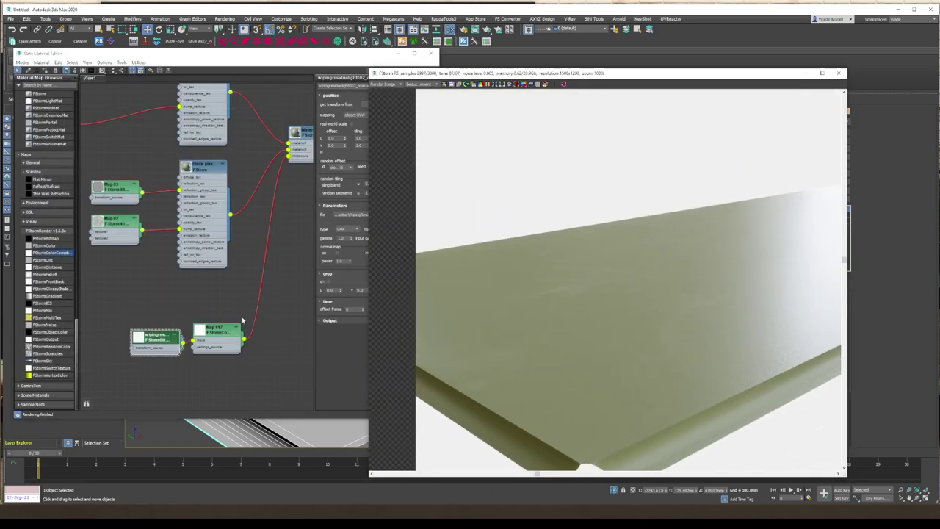
pyautogui.doubleClick(237, 331)
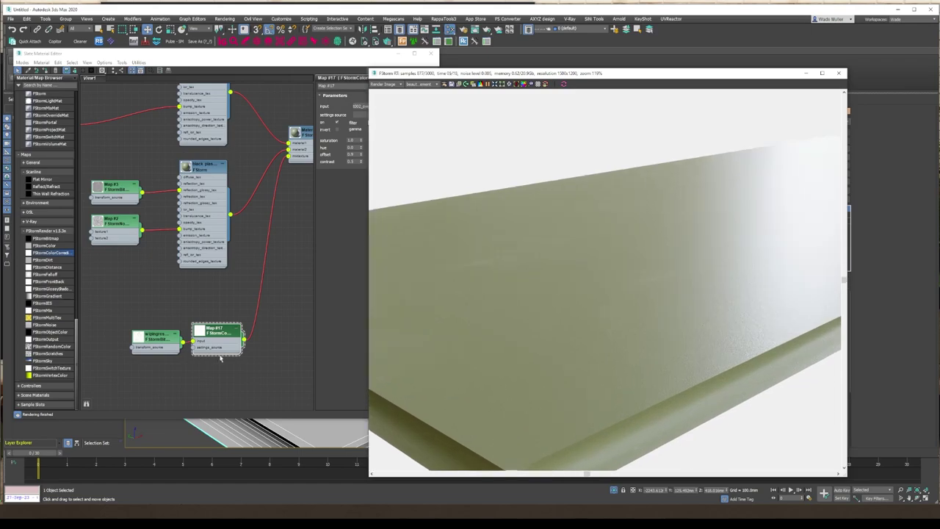
# - Render the tabletop's corner in FStorm from a new angle and inspect the plastic material's noise map and settings
pyautogui.doubleClick(116, 224)
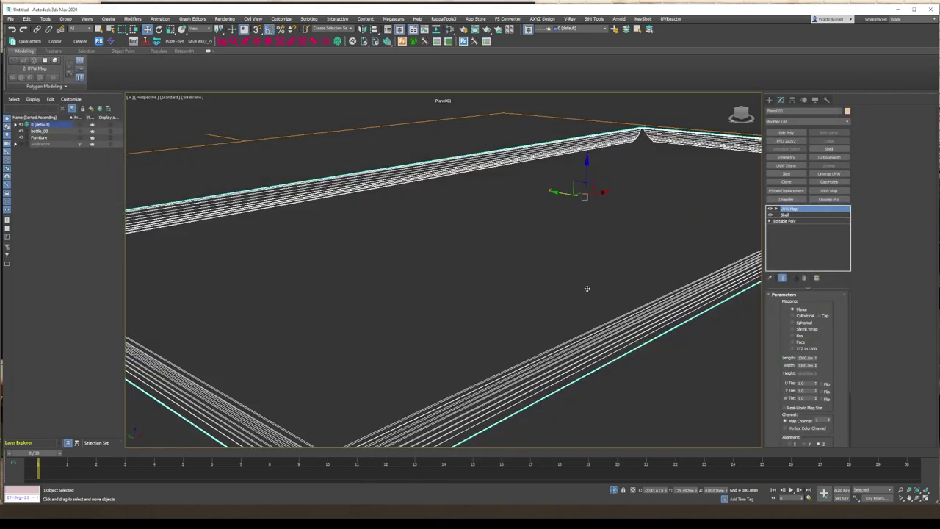
pyautogui.rightClick(788, 214)
pyautogui.press('Escape')
pyautogui.keyDown('alt'); pyautogui.moveTo(441, 293); pyautogui.dragTo(500, 279, button='middle'); pyautogui.keyUp('alt')
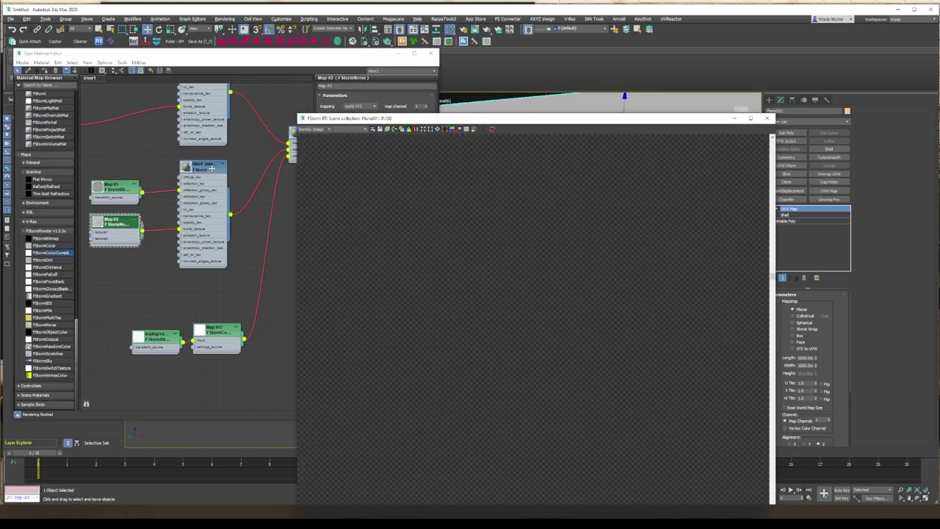
pyautogui.doubleClick(212, 170)
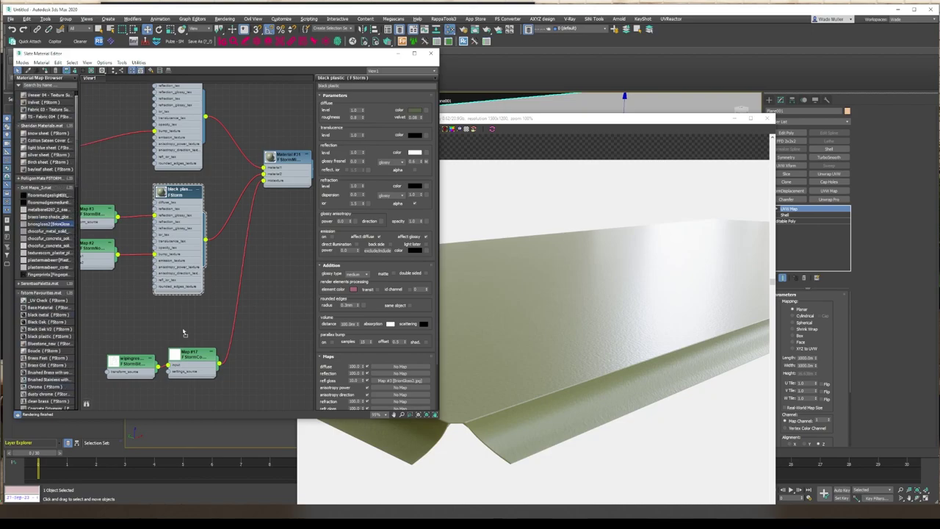
# - Feed the brionGloss2 map through a new FStormColorCorrection into the mix texture, raising the contrast and setting the offset to 0.91
pyautogui.moveTo(265, 185); pyautogui.dragTo(120, 333)
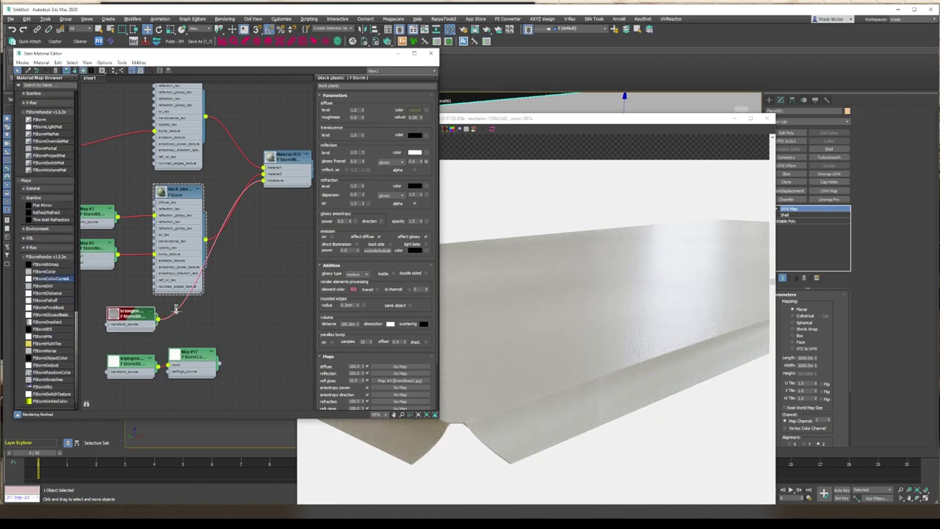
pyautogui.moveTo(176, 309); pyautogui.dragTo(177, 310)
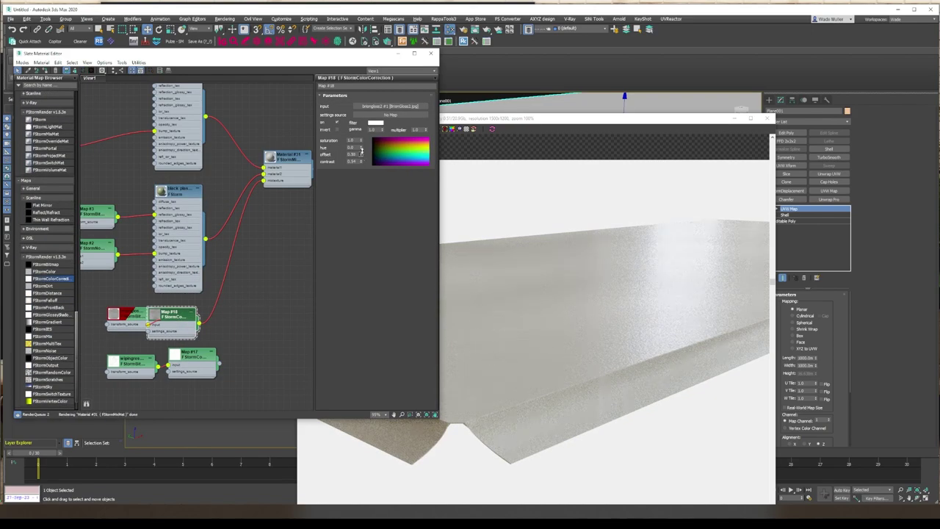
pyautogui.moveTo(360, 149); pyautogui.dragTo(360, 134)
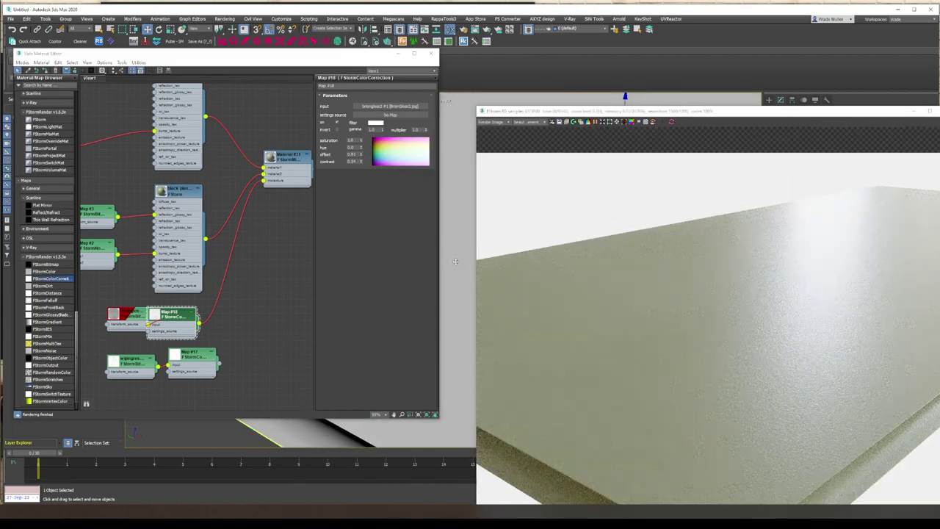
pyautogui.keyDown('alt'); pyautogui.moveTo(455, 261); pyautogui.dragTo(867, 328, button='middle'); pyautogui.keyUp('alt')
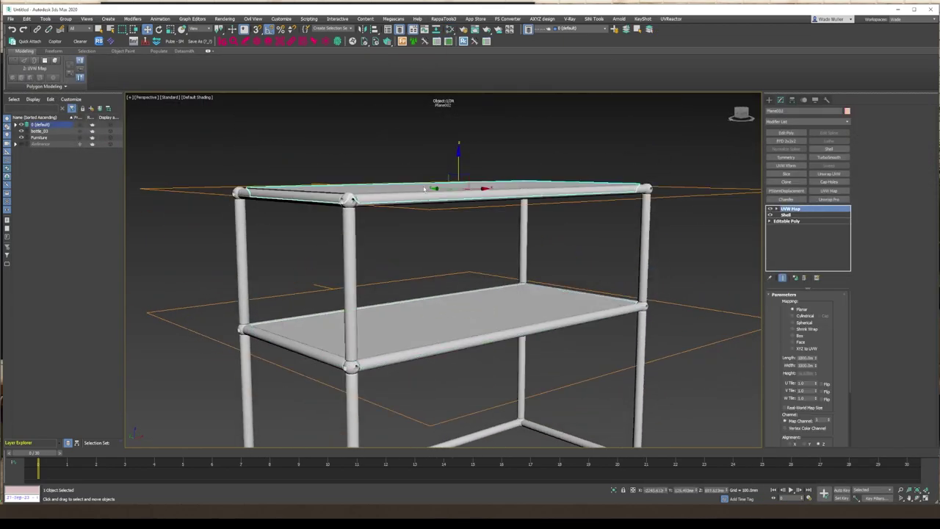
# - Place a copy of the finished panel at the frame's top level and align it with the tubes
pyautogui.scroll(10, 424, 189)
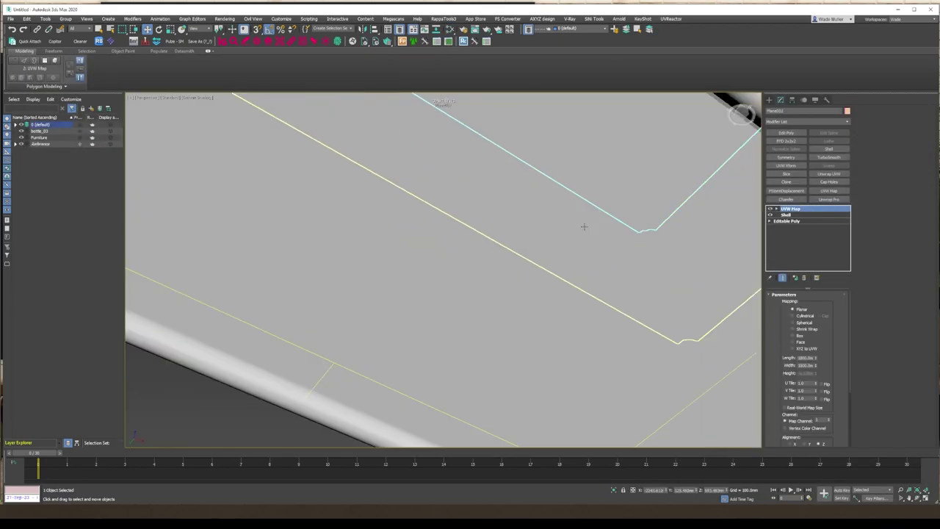
pyautogui.keyDown('alt'); pyautogui.moveTo(584, 227); pyautogui.dragTo(517, 242, button='middle'); pyautogui.keyUp('alt')
pyautogui.scroll(-4, 516, 241)
pyautogui.scroll(6, 552, 313)
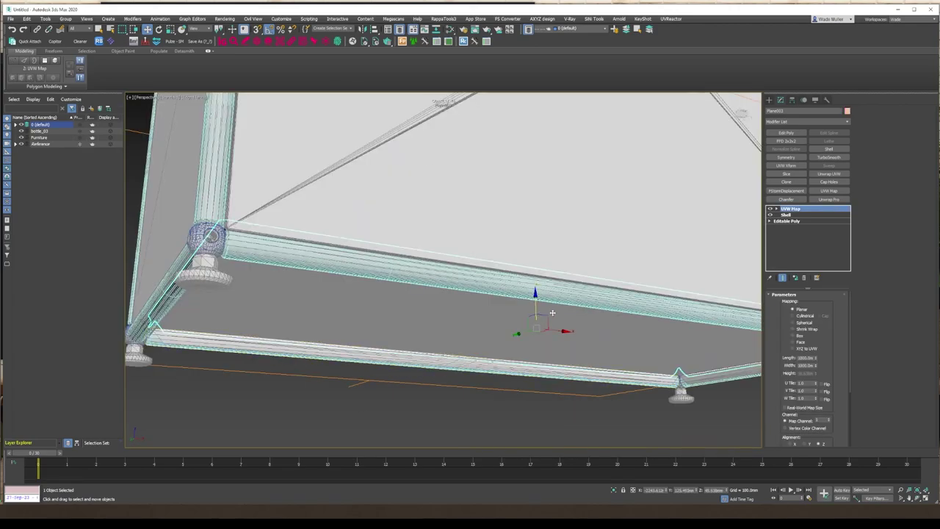
# - Position another panel copy at the frame's base level, aligned with the bottom tubes and corner balls
pyautogui.keyDown('alt'); pyautogui.moveTo(552, 313); pyautogui.dragTo(604, 152, button='middle'); pyautogui.keyUp('alt')
pyautogui.scroll(-6, 529, 316)
pyautogui.scroll(8, 474, 269)
pyautogui.scroll(-4, 475, 268)
pyautogui.scroll(4, 604, 171)
# - Rotate a panel copy upright and place it as a side panel at the end of the lower compartment
pyautogui.scroll(-8, 603, 172)
pyautogui.scroll(3, 603, 152)
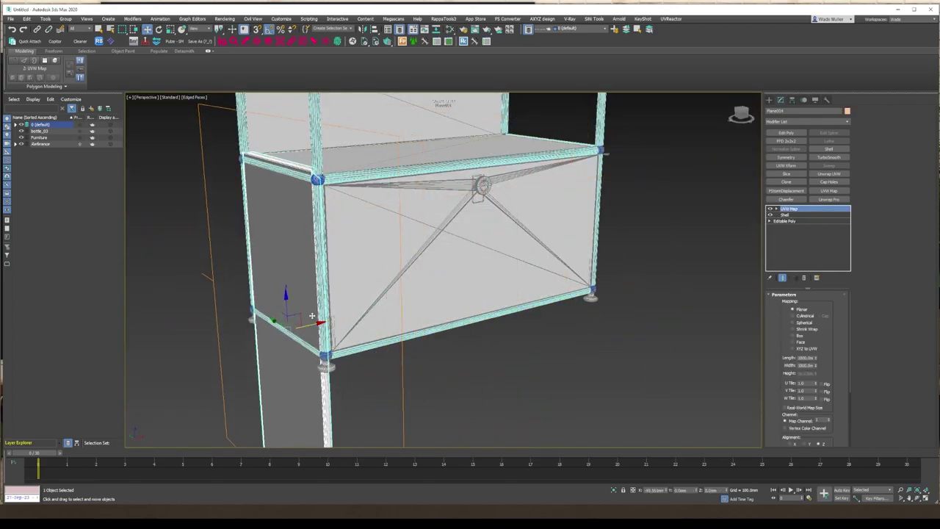
pyautogui.keyDown('alt'); pyautogui.moveTo(169, 166); pyautogui.dragTo(220, 205, button='middle'); pyautogui.keyUp('alt')
pyautogui.scroll(-3, 221, 205)
# - Move the side panel's upper and lower edge vertices so the panel fits between the frame's horizontal tubes
pyautogui.press('1')
pyautogui.scroll(5, 270, 247)
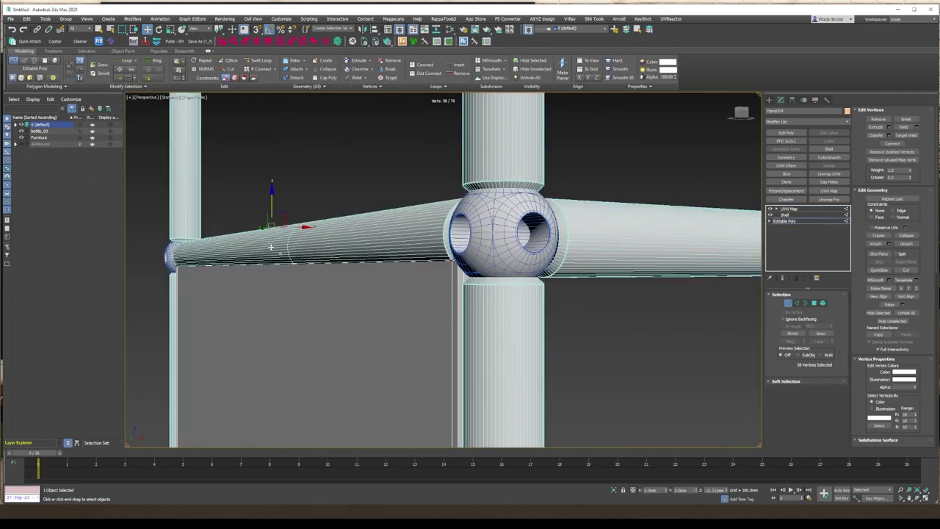
pyautogui.scroll(-8, 270, 254)
pyautogui.scroll(6, 303, 332)
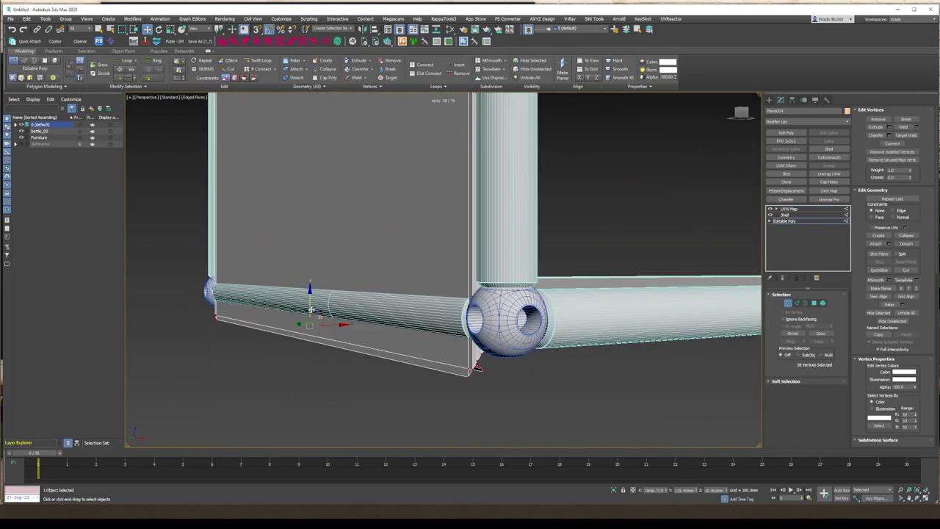
pyautogui.scroll(-8, 310, 257)
pyautogui.keyDown('alt'); pyautogui.moveTo(310, 258); pyautogui.dragTo(303, 314, button='middle'); pyautogui.keyUp('alt')
pyautogui.click(790, 209)
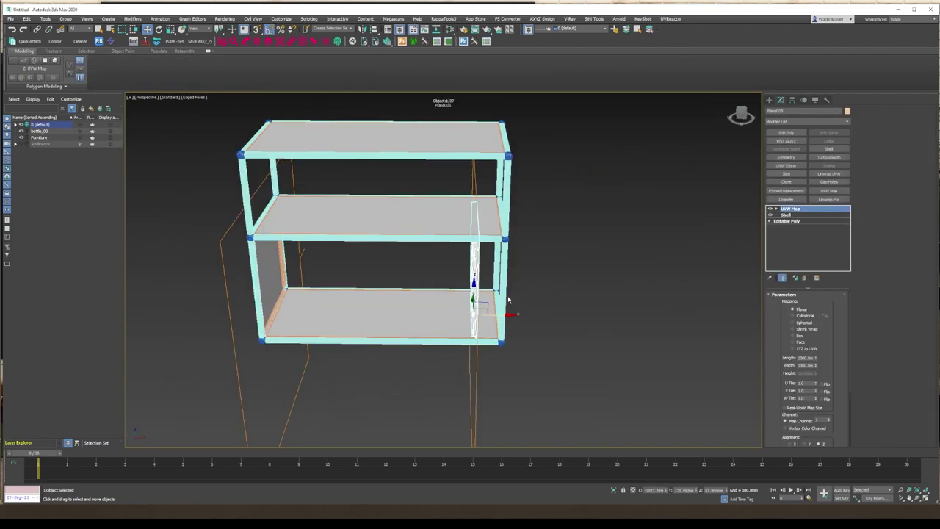
# - Copy the side panel to the opposite end of the lower compartment and align it with the reference frame
pyautogui.scroll(6, 508, 300)
pyautogui.keyDown('alt'); pyautogui.moveTo(508, 300); pyautogui.dragTo(446, 307, button='middle'); pyautogui.keyUp('alt')
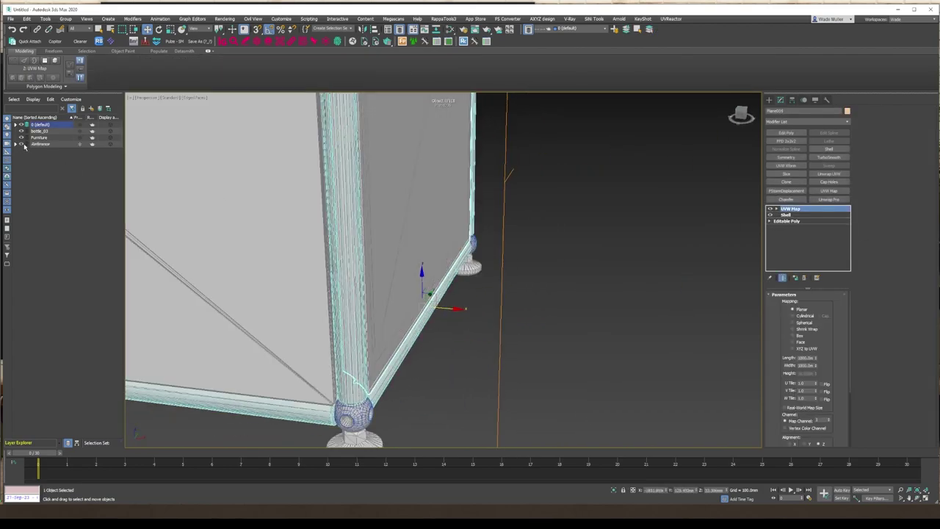
# - Rotate a panel copy upright and position it at the rear of the lower compartment, between the side panels
pyautogui.scroll(-8, 397, 345)
pyautogui.keyDown('alt'); pyautogui.moveTo(396, 345); pyautogui.dragTo(408, 365, button='middle'); pyautogui.keyUp('alt')
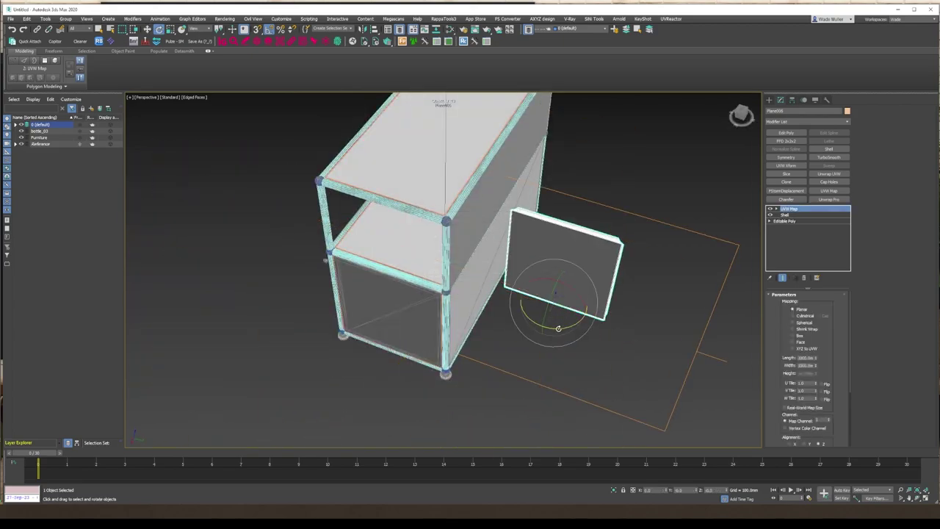
pyautogui.keyDown('alt'); pyautogui.moveTo(513, 305); pyautogui.dragTo(552, 319, button='middle'); pyautogui.keyUp('alt')
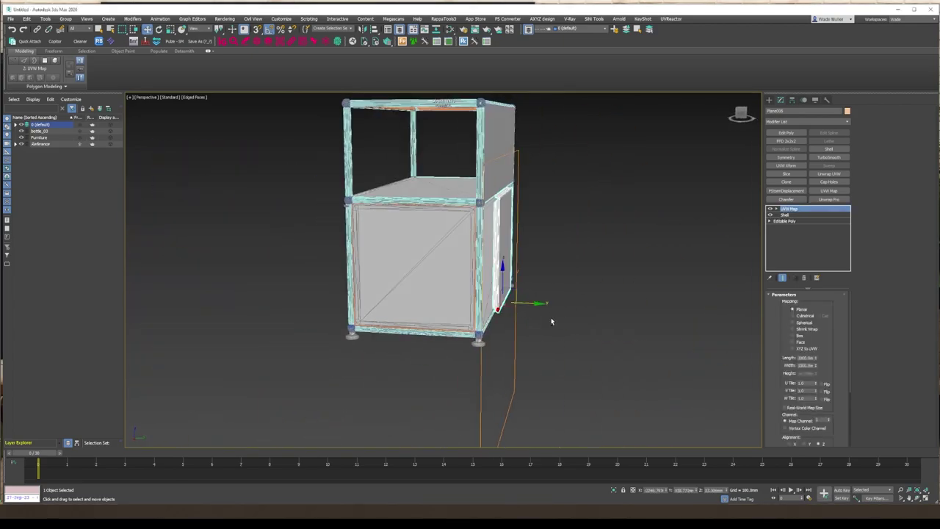
pyautogui.scroll(8, 419, 259)
pyautogui.scroll(-8, 420, 259)
# - Move the copy's edge vertices so the back panel fills the lower compartment between the frame's tubes
pyautogui.click(784, 220)
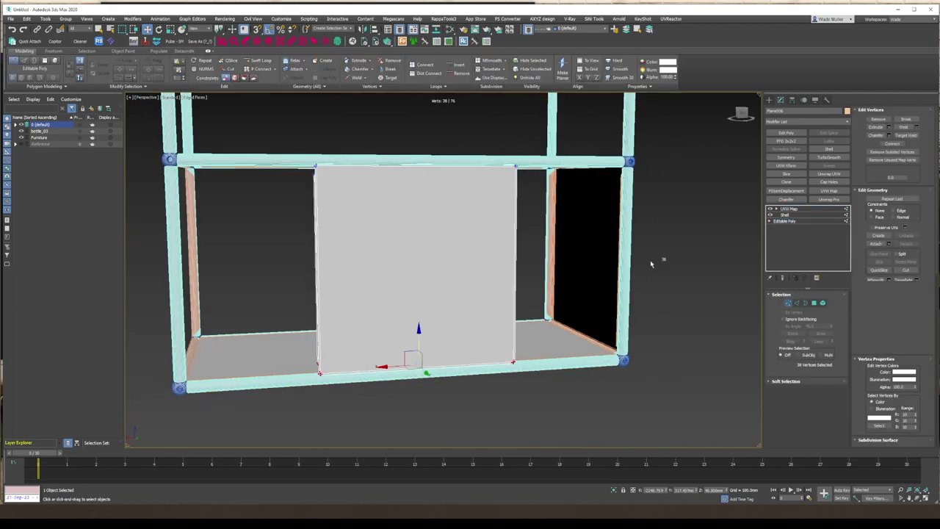
pyautogui.scroll(8, 656, 260)
pyautogui.keyDown('alt'); pyautogui.moveTo(581, 371); pyautogui.dragTo(504, 342, button='middle'); pyautogui.keyUp('alt')
pyautogui.scroll(-8, 504, 342)
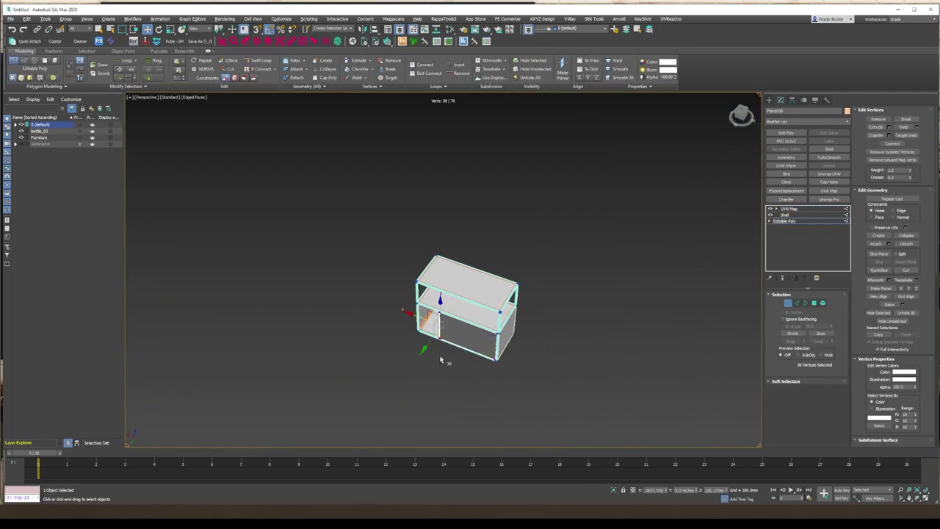
pyautogui.scroll(10, 455, 308)
pyautogui.scroll(-10, 396, 232)
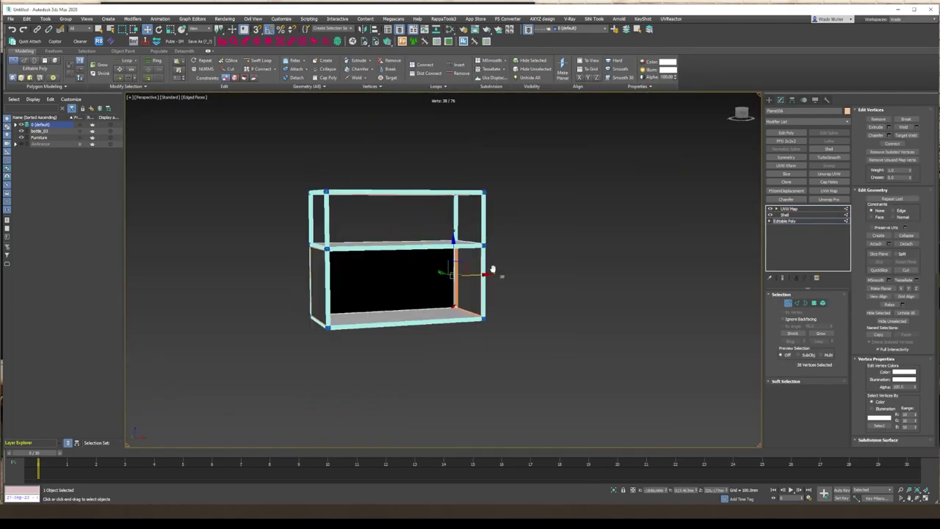
pyautogui.scroll(6, 495, 272)
pyautogui.click(626, 431)
# - Examine the rendered furniture and its panels from another angle, and close the render window
pyautogui.scroll(-2, 626, 431)
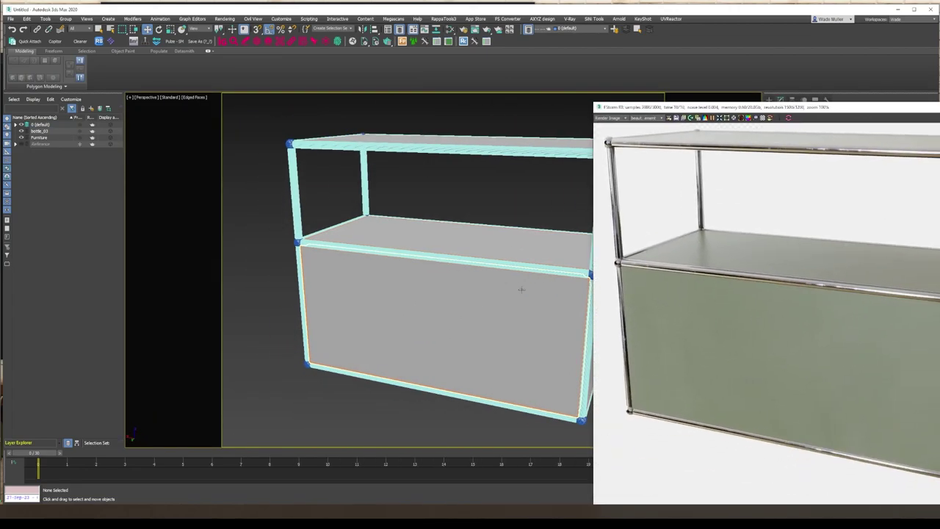
pyautogui.keyDown('alt'); pyautogui.moveTo(521, 289); pyautogui.dragTo(475, 295, button='middle'); pyautogui.keyUp('alt')
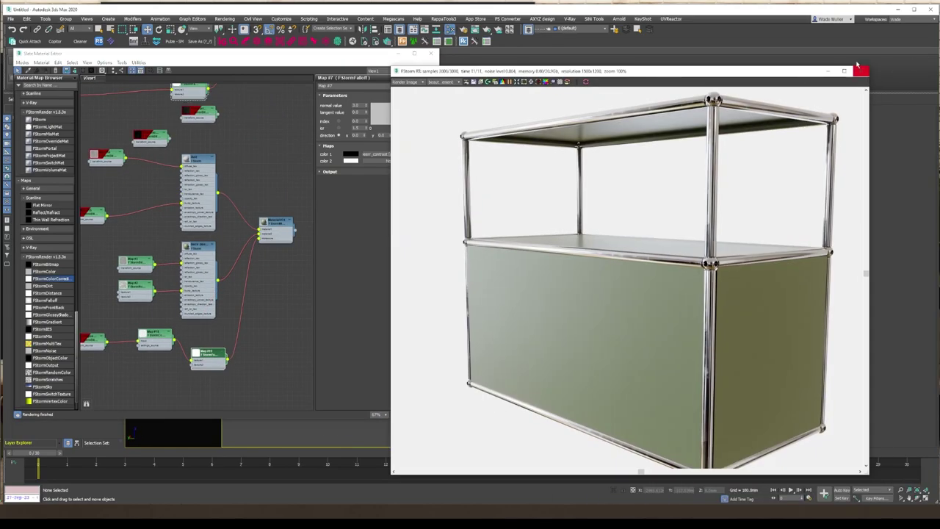
pyautogui.click(859, 70)
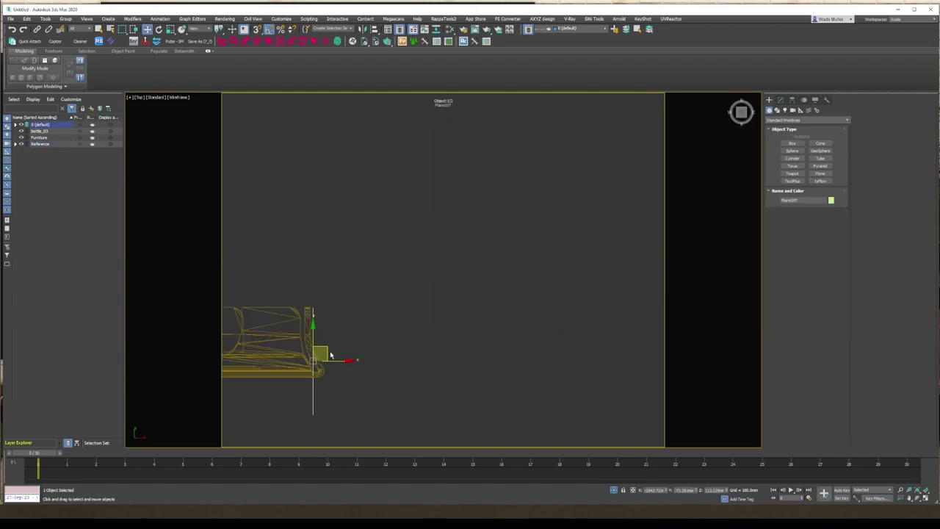
# - Extend the narrow plane's edges along the reference front panel's bent profile to trace its folded edge in plan
pyautogui.click(539, 374)
pyautogui.press('2')
pyautogui.moveTo(385, 424); pyautogui.dragTo(287, 397)
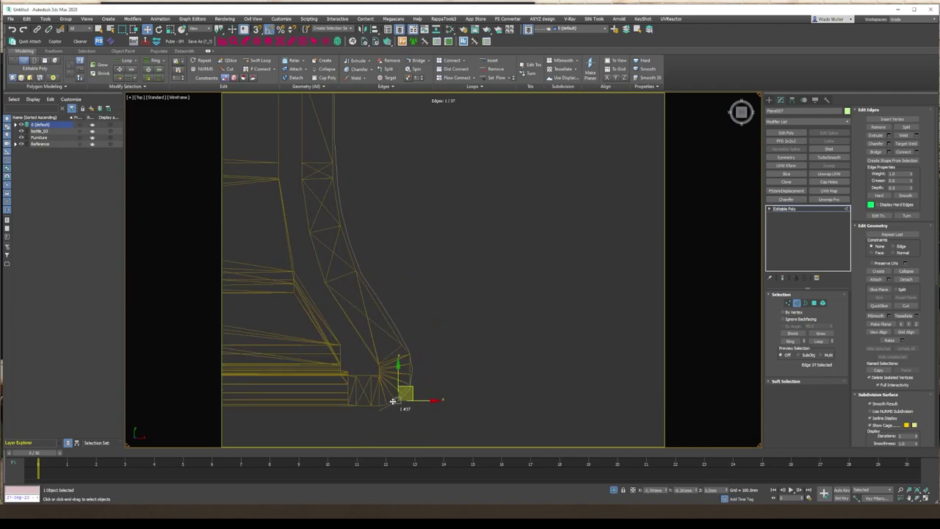
pyautogui.moveTo(363, 400)
pyautogui.keyDown('alt'); pyautogui.mouseDown(button='middle')
pyautogui.moveTo(330, 340)
pyautogui.moveTo(380, 353)
pyautogui.mouseUp(button='middle'); pyautogui.keyUp('alt')
pyautogui.press('2')
pyautogui.press('F3')
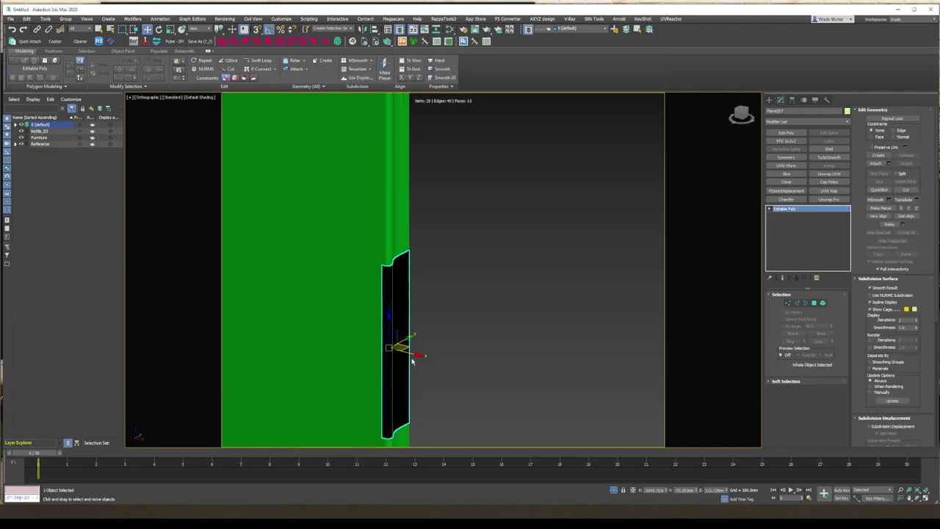
# - Raise the profile strip's upper vertices to the top edge of the reference front panel
pyautogui.click(223, 211)
pyautogui.click(545, 400)
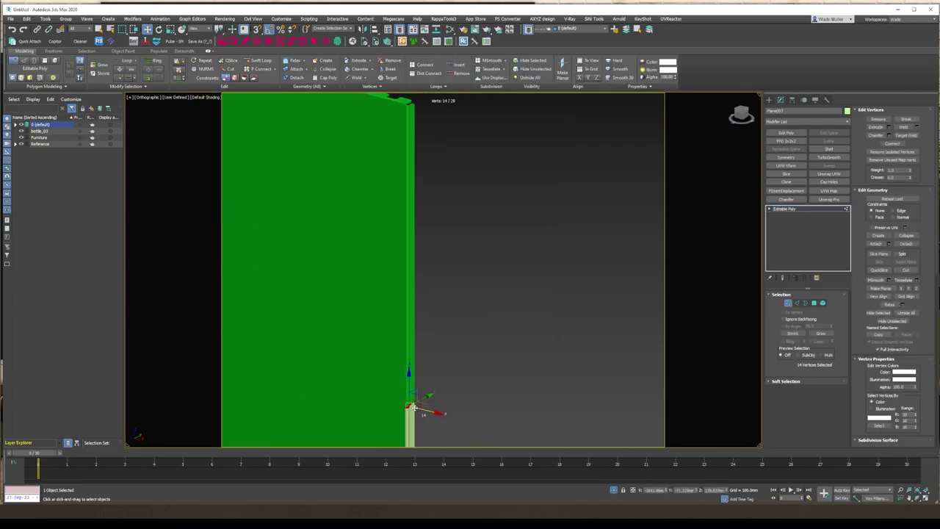
pyautogui.keyDown('alt'); pyautogui.moveTo(441, 308); pyautogui.dragTo(521, 298, button='middle'); pyautogui.keyUp('alt')
pyautogui.press('1')
pyautogui.press('4')
pyautogui.click(789, 304)
pyautogui.keyDown('alt'); pyautogui.moveTo(455, 264); pyautogui.dragTo(476, 240, button='middle'); pyautogui.keyUp('alt')
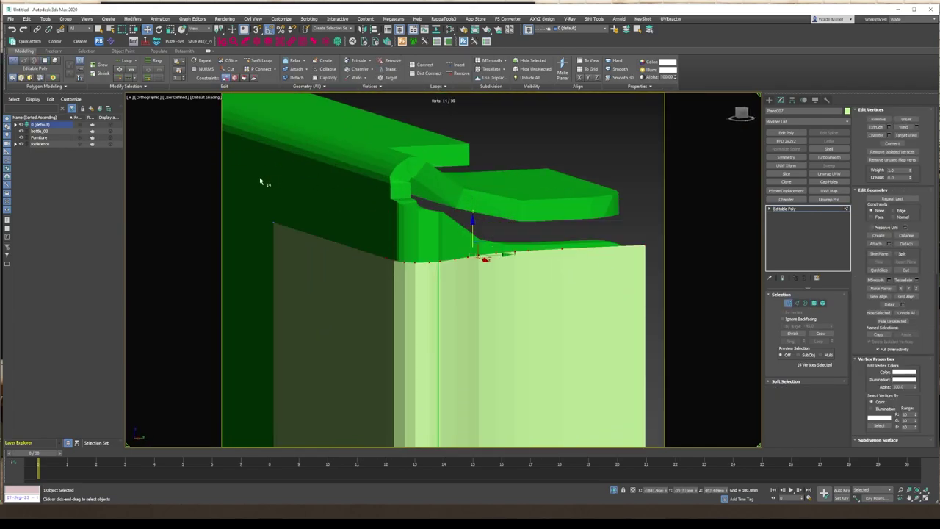
# - Adjust the heights of the strip's upper vertices to follow the curved corner cutout of the reference front panel
pyautogui.keyDown('alt'); pyautogui.moveTo(260, 180); pyautogui.dragTo(658, 147, button='middle'); pyautogui.keyUp('alt')
pyautogui.press('F3')
pyautogui.moveTo(658, 147); pyautogui.dragTo(422, 213)
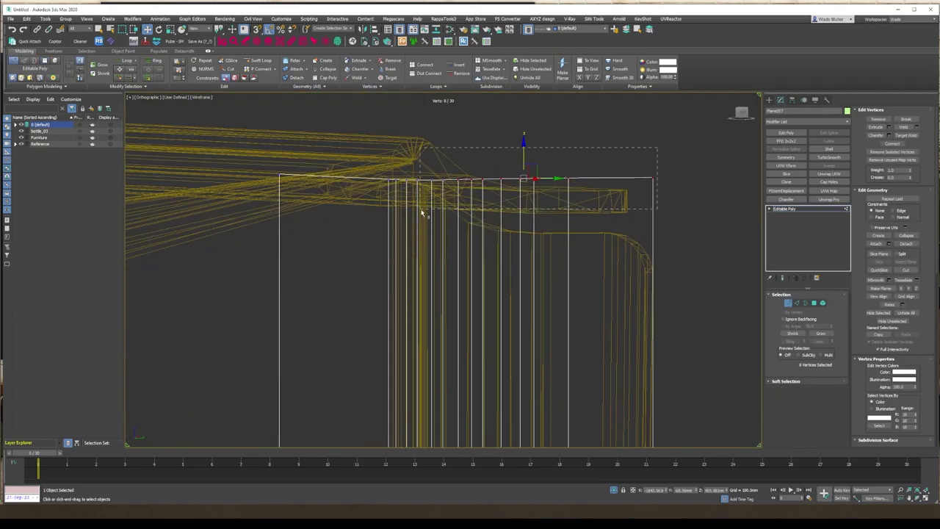
pyautogui.press('F3')
pyautogui.moveTo(445, 186)
pyautogui.keyDown('alt'); pyautogui.mouseDown(button='middle')
pyautogui.moveTo(481, 188)
pyautogui.moveTo(501, 177)
pyautogui.moveTo(452, 200)
pyautogui.mouseUp(button='middle'); pyautogui.keyUp('alt')
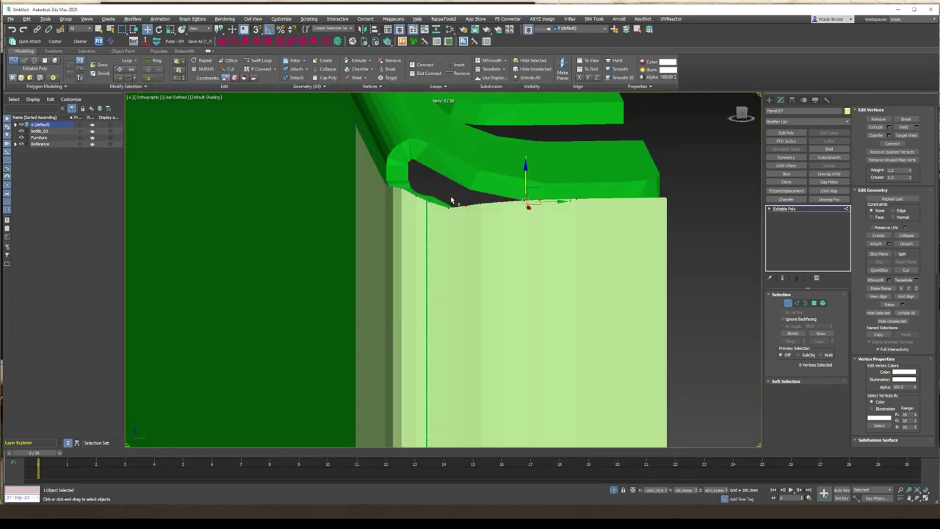
pyautogui.keyDown('alt'); pyautogui.moveTo(532, 201); pyautogui.dragTo(471, 204, button='middle'); pyautogui.keyUp('alt')
pyautogui.press('F4')
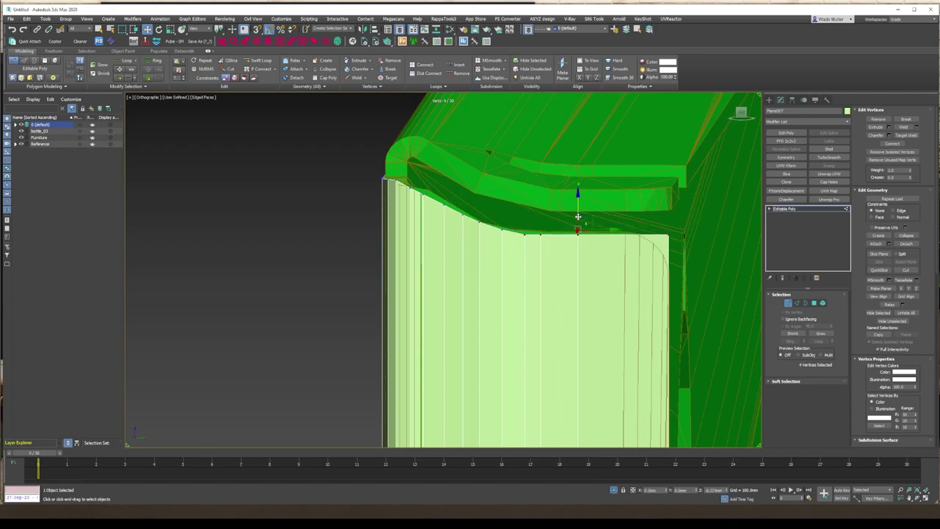
pyautogui.moveTo(630, 231)
pyautogui.keyDown('alt'); pyautogui.mouseDown(button='middle')
pyautogui.moveTo(606, 248)
pyautogui.moveTo(643, 245)
pyautogui.mouseUp(button='middle'); pyautogui.keyUp('alt')
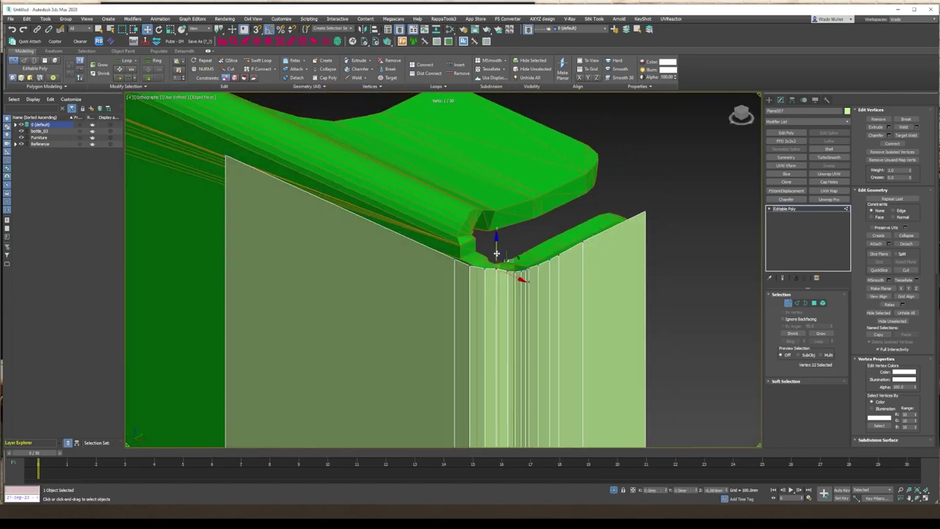
pyautogui.moveTo(497, 254)
pyautogui.keyDown('alt'); pyautogui.mouseDown(button='middle')
pyautogui.moveTo(498, 234)
pyautogui.moveTo(495, 248)
pyautogui.mouseUp(button='middle'); pyautogui.keyUp('alt')
# - Shorten the strip by raising its lower vertices, and move its pivot towards the panel's upper corner
pyautogui.click(786, 157)
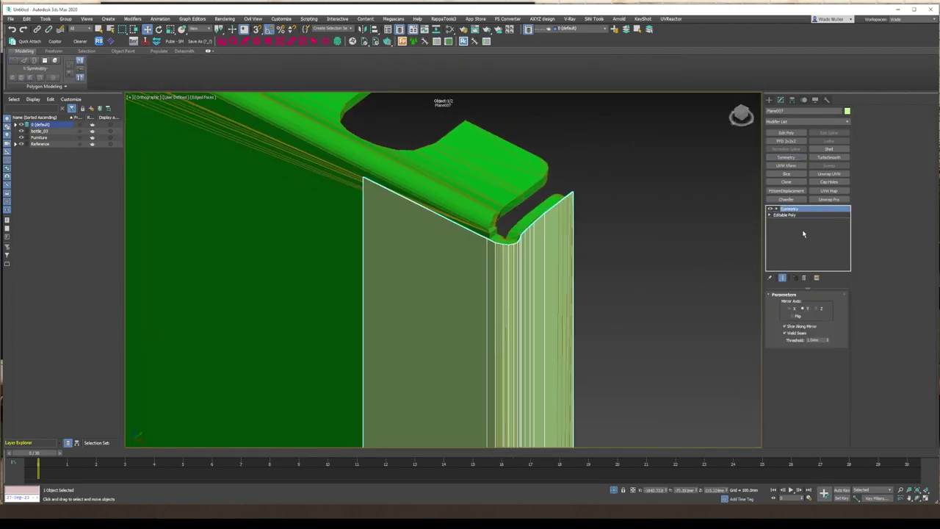
pyautogui.click(785, 215)
pyautogui.press('1')
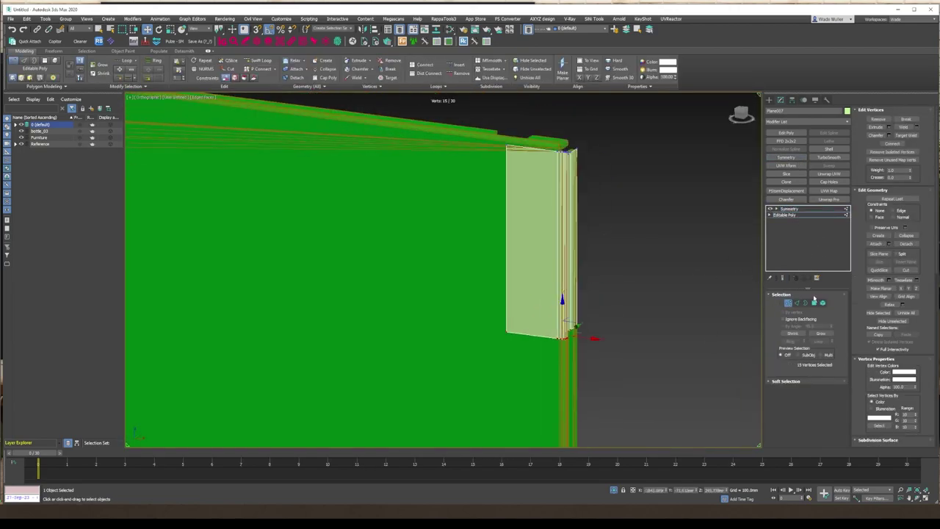
pyautogui.press('1')
pyautogui.click(792, 99)
pyautogui.click(807, 149)
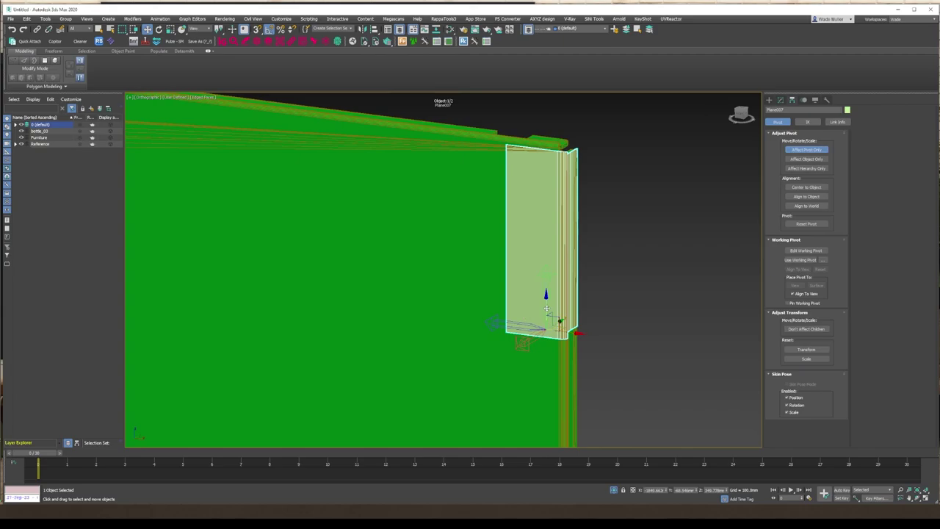
# - Mirror the strip across a diagonal plane with a Y-axis Symmetry to form a mitred corner, and convert it to Editable Poly
pyautogui.click(780, 100)
pyautogui.click(786, 157)
pyautogui.click(804, 309)
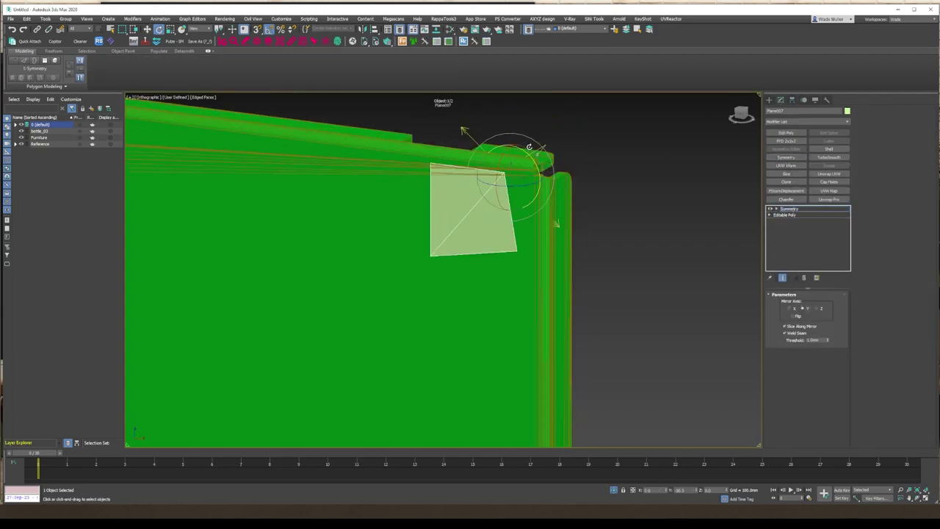
pyautogui.click(788, 316)
pyautogui.keyDown('alt'); pyautogui.moveTo(503, 152); pyautogui.dragTo(441, 250, button='middle'); pyautogui.keyUp('alt')
pyautogui.click(829, 149)
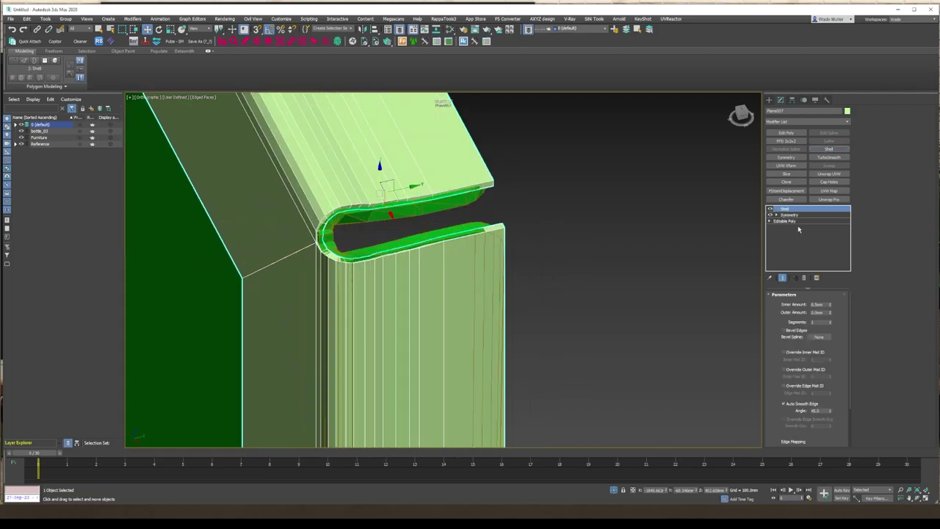
pyautogui.hotkey('shift', 'z')
pyautogui.rightClick(451, 213)
pyautogui.click(544, 312)
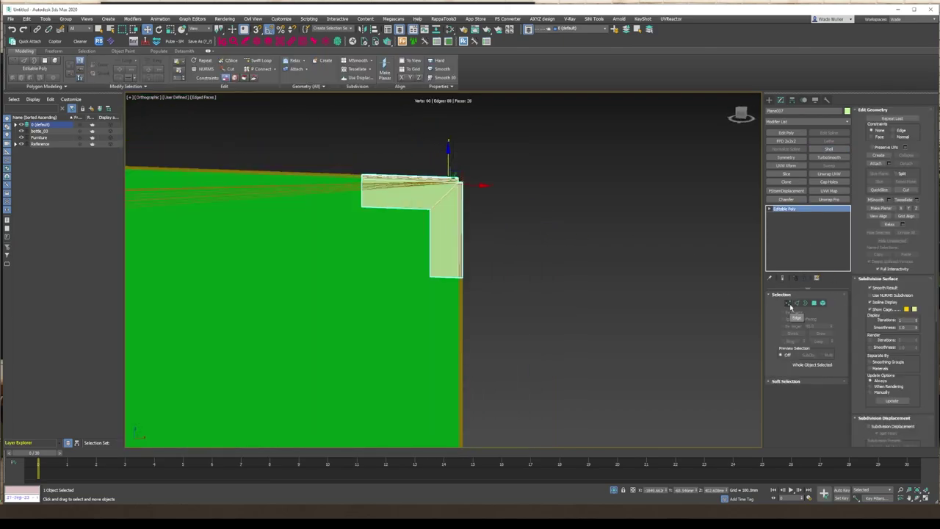
# - Mirror the corner piece vertically and horizontally with Symmetry into a closed rectangular ring, and convert it to Editable Poly
pyautogui.click(788, 303)
pyautogui.click(786, 158)
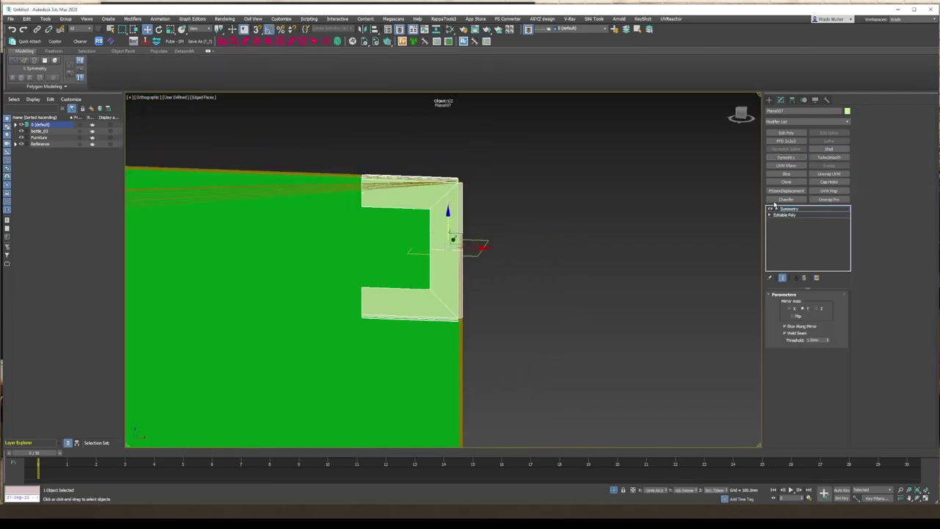
pyautogui.rightClick(351, 237)
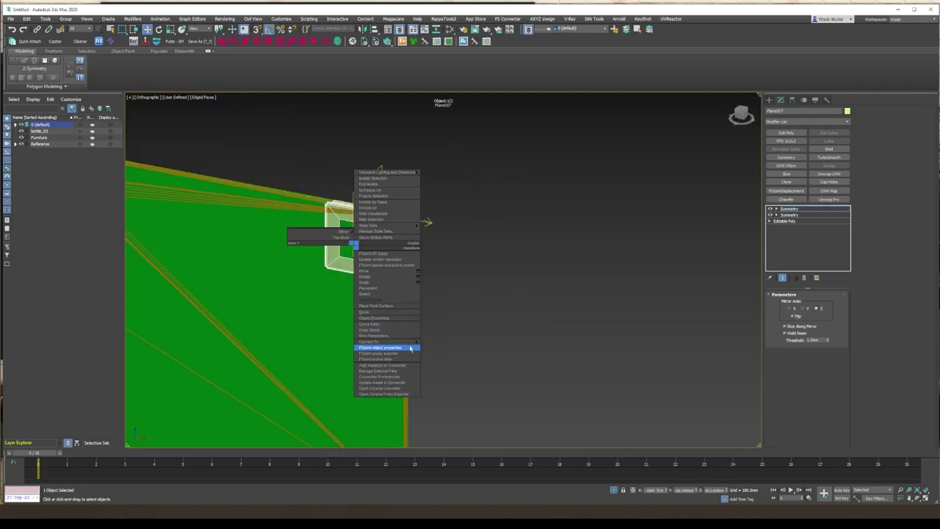
pyautogui.click(389, 345)
# - Select all vertices of the rectangular ring and weld the coincident ones
pyautogui.press('2')
pyautogui.press('1')
pyautogui.press('z')
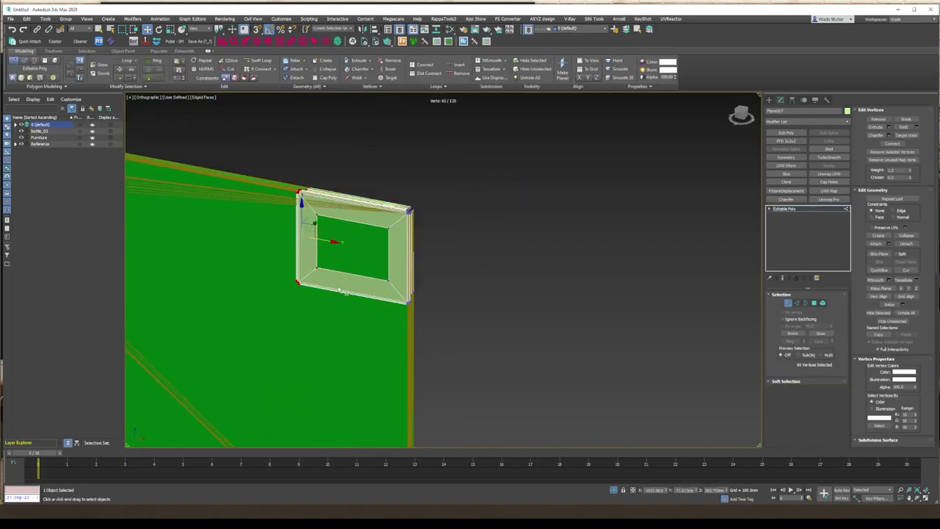
pyautogui.press('1')
pyautogui.hotkey('ctrl', 'a')
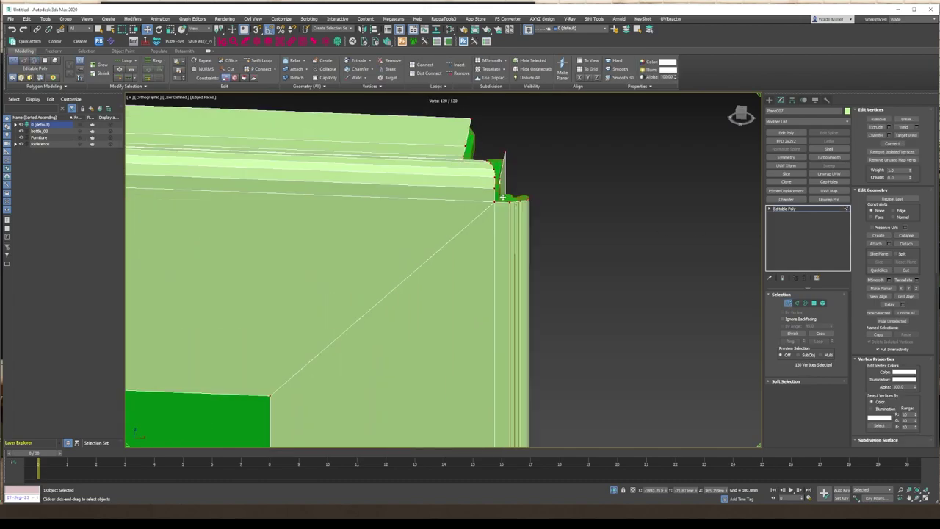
pyautogui.click(916, 128)
pyautogui.click(446, 298)
# - Examine the welded ring's open borders and mitred corners for gaps
pyautogui.keyDown('alt'); pyautogui.moveTo(446, 298); pyautogui.dragTo(764, 305, button='middle'); pyautogui.keyUp('alt')
pyautogui.press('3')
pyautogui.press('3')
pyautogui.press('z')
pyautogui.keyDown('alt'); pyautogui.moveTo(445, 286); pyautogui.dragTo(558, 308, button='middle'); pyautogui.keyUp('alt')
pyautogui.press('1')
pyautogui.scroll(5, 412, 309)
pyautogui.scroll(-3, 411, 309)
pyautogui.scroll(5, 602, 206)
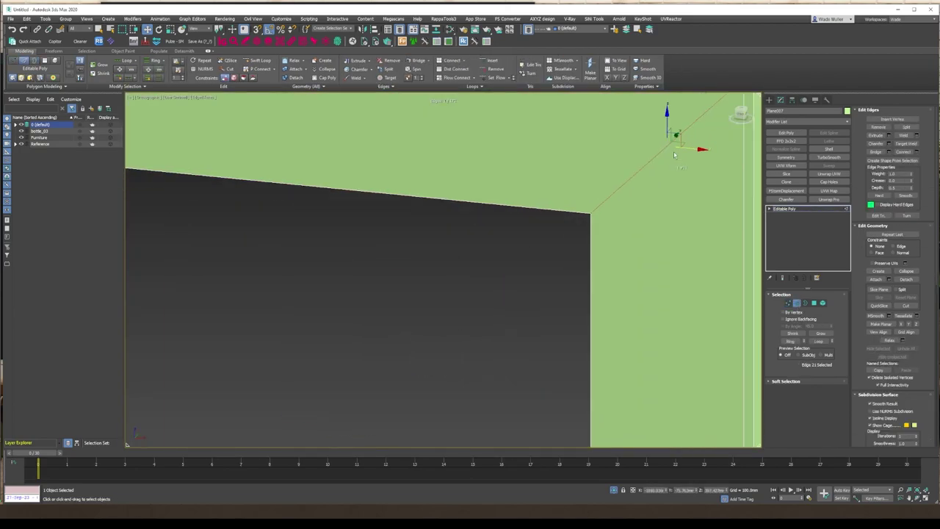
# - Close the ring's central opening with a face between its upper and lower inner edges
pyautogui.scroll(-5, 641, 178)
pyautogui.press('2')
pyautogui.keyDown('alt'); pyautogui.moveTo(641, 178); pyautogui.dragTo(558, 243, button='middle'); pyautogui.keyUp('alt')
pyautogui.click(552, 225)
pyautogui.keyDown('ctrl'); pyautogui.click(552, 292); pyautogui.keyUp('ctrl')
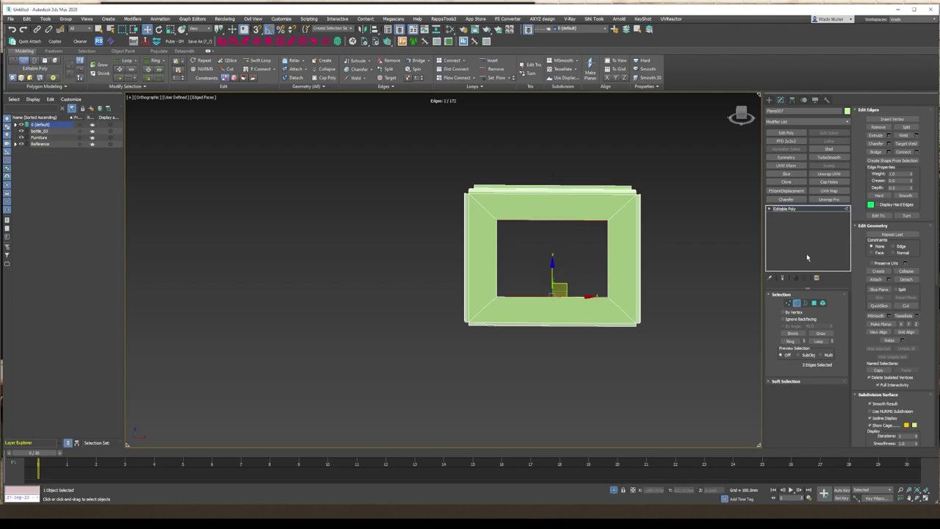
pyautogui.keyDown('ctrl'); pyautogui.click(788, 302); pyautogui.keyUp('ctrl')
# - Move the front panel's side and lower vertices so it fills the lower compartment's front between the frame tubes
pyautogui.keyDown('alt'); pyautogui.moveTo(558, 308); pyautogui.dragTo(561, 431, button='middle'); pyautogui.keyUp('alt')
pyautogui.scroll(10, 624, 293)
pyautogui.keyDown('alt'); pyautogui.moveTo(624, 294); pyautogui.dragTo(416, 384, button='middle'); pyautogui.keyUp('alt')
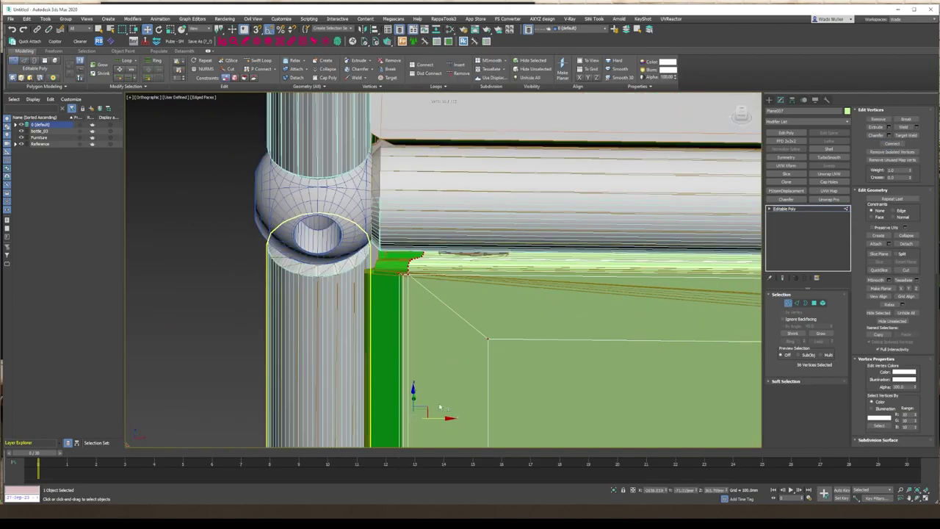
pyautogui.scroll(-3, 424, 416)
pyautogui.scroll(-5, 424, 416)
pyautogui.keyDown('alt'); pyautogui.moveTo(423, 416); pyautogui.dragTo(411, 309, button='middle'); pyautogui.keyUp('alt')
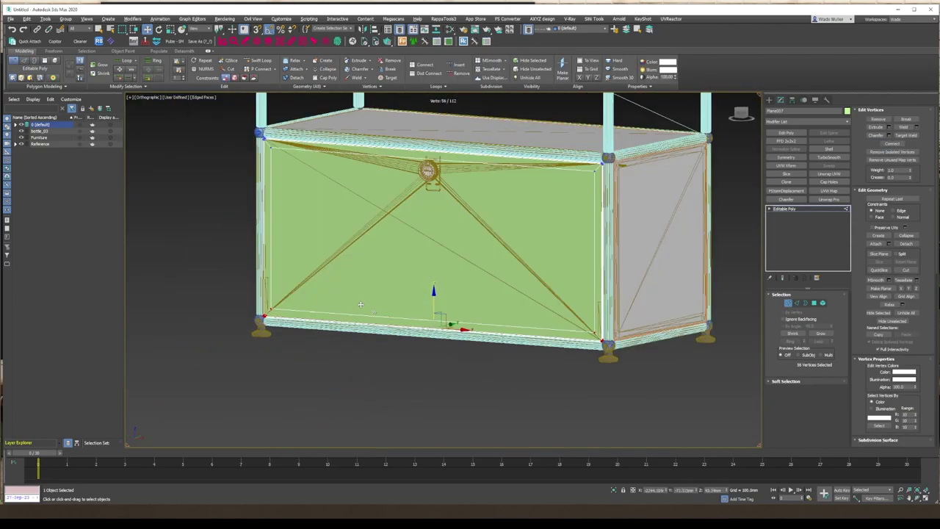
pyautogui.scroll(5, 400, 315)
pyautogui.scroll(3, 400, 315)
pyautogui.scroll(-3, 218, 260)
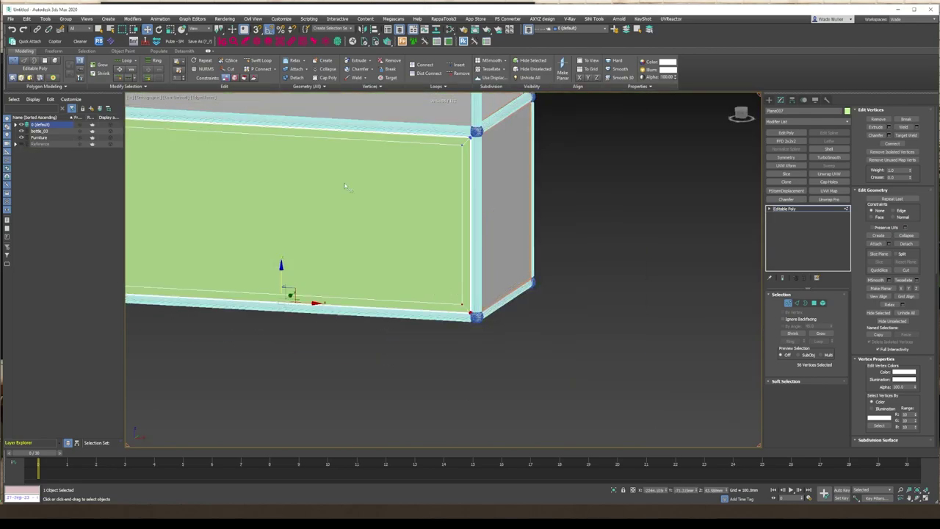
pyautogui.keyDown('alt'); pyautogui.moveTo(217, 260); pyautogui.dragTo(331, 220, button='middle'); pyautogui.keyUp('alt')
# - Try a Shell modifier on the front panel, inspect the folded corner, and remove the modifier
pyautogui.click(828, 149)
pyautogui.scroll(4, 393, 354)
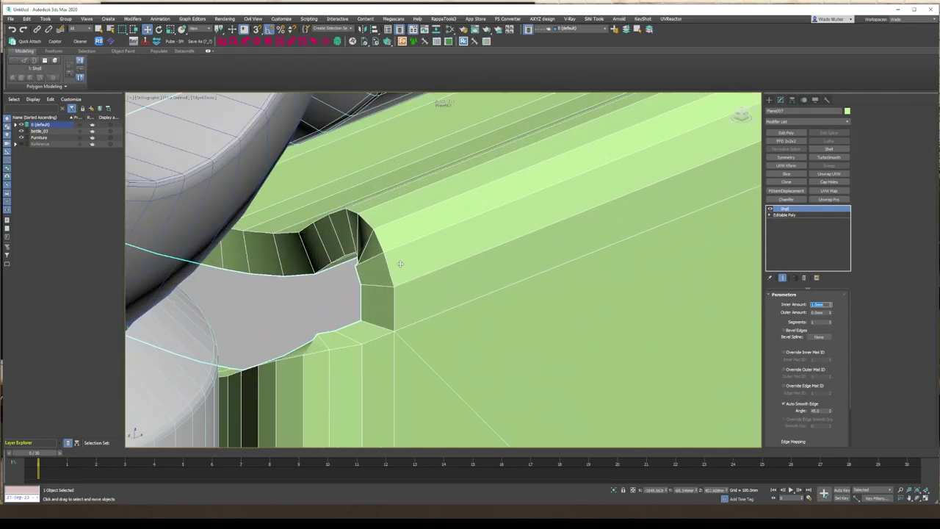
pyautogui.press('F3')
pyautogui.press('F3')
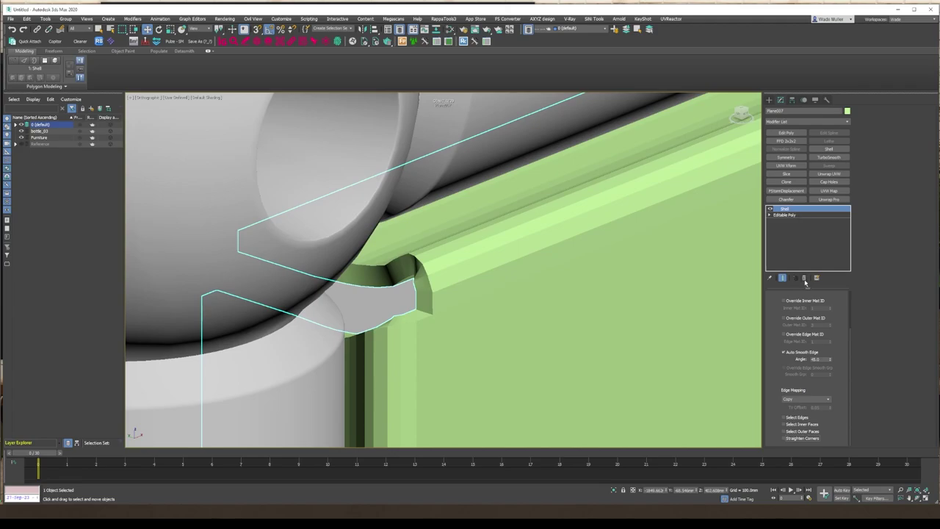
pyautogui.click(804, 278)
pyautogui.press('2')
pyautogui.keyDown('alt'); pyautogui.moveTo(583, 300); pyautogui.dragTo(891, 132, button='middle'); pyautogui.keyUp('alt')
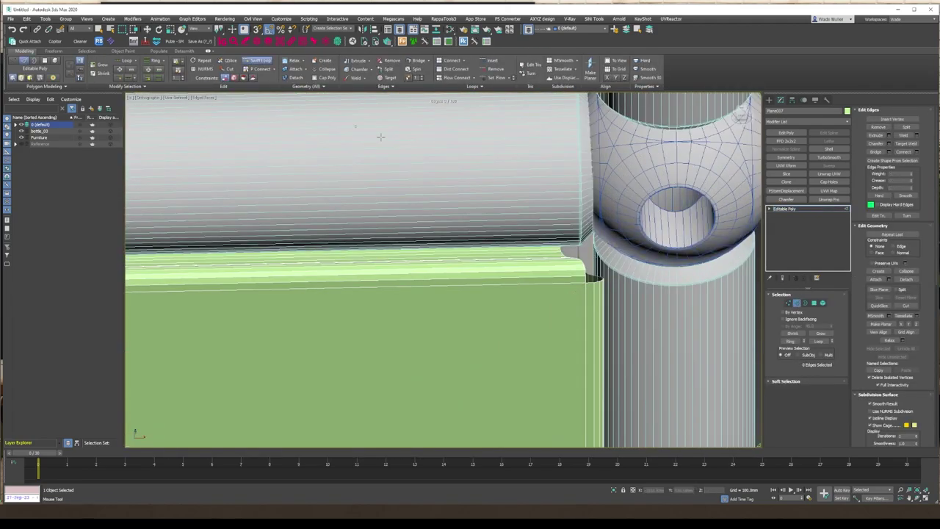
pyautogui.keyDown('alt'); pyautogui.moveTo(381, 137); pyautogui.dragTo(433, 313, button='middle'); pyautogui.keyUp('alt')
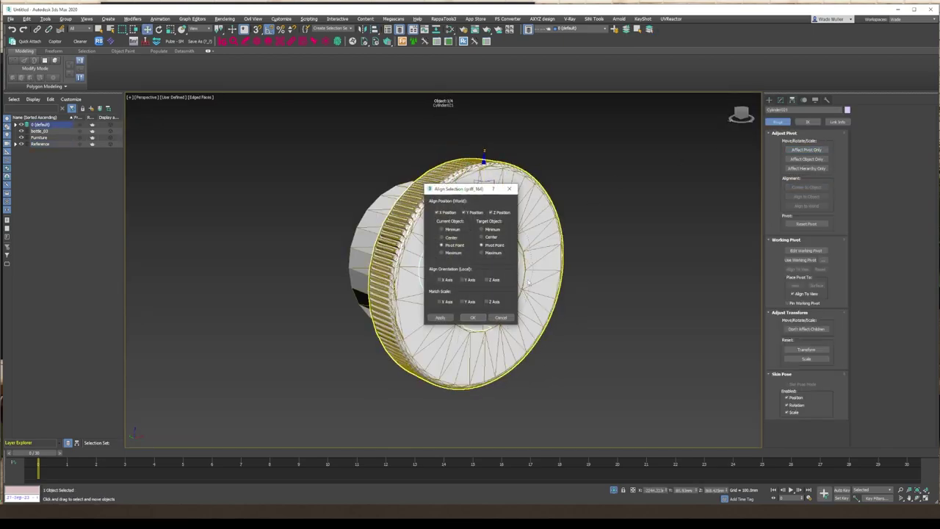
# - Align the new cylinder to the reference knob and adjust its radius and height to match the knurled disc
pyautogui.press('Return')
pyautogui.click(781, 99)
pyautogui.moveTo(834, 304); pyautogui.dragTo(834, 249)
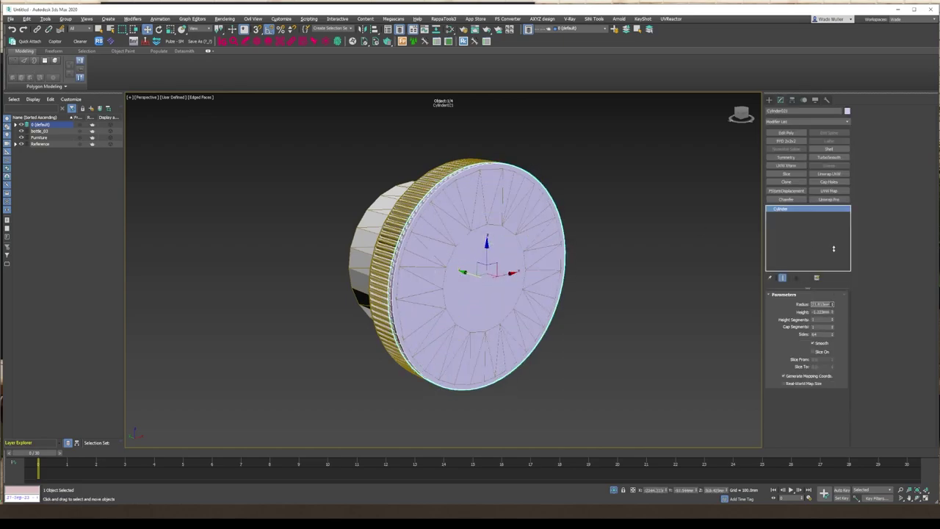
pyautogui.moveTo(741, 114); pyautogui.dragTo(743, 115)
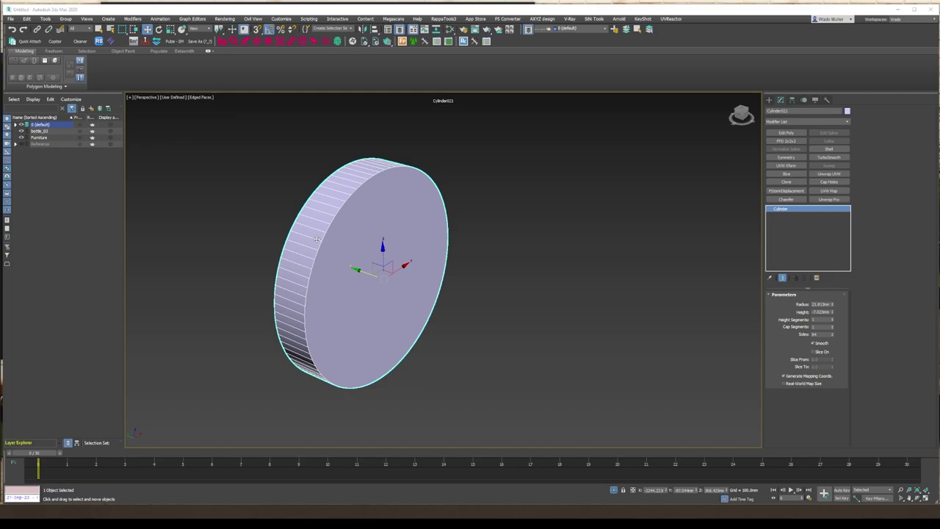
# - Convert the cylinder to an Editable Poly and inset its two cap faces by about 1 mm
pyautogui.rightClick(428, 275)
pyautogui.click(590, 323)
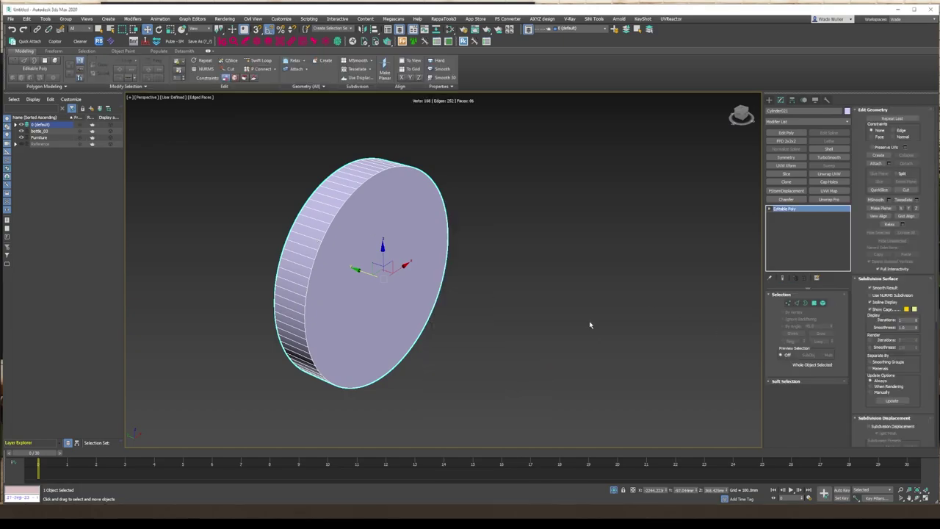
pyautogui.press('4')
pyautogui.click(382, 272)
pyautogui.keyDown('alt'); pyautogui.moveTo(377, 273); pyautogui.dragTo(450, 284, button='middle'); pyautogui.keyUp('alt')
pyautogui.moveTo(449, 284); pyautogui.dragTo(447, 292)
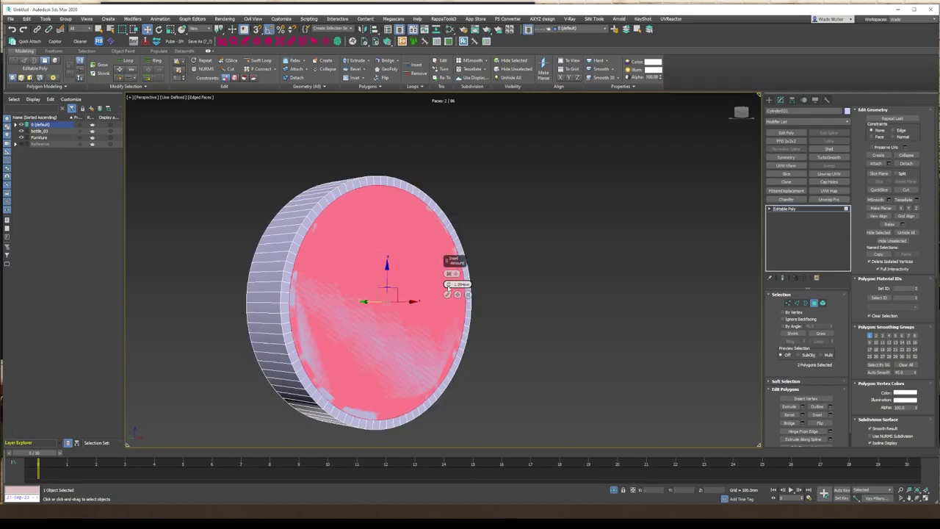
pyautogui.click(448, 292)
# - Chamfer the outer rim edges on both sides of the disc
pyautogui.keyDown('alt'); pyautogui.moveTo(447, 292); pyautogui.dragTo(369, 237, button='middle'); pyautogui.keyUp('alt')
pyautogui.press('2')
pyautogui.hotkey('ctrl', 'shift', 'c')
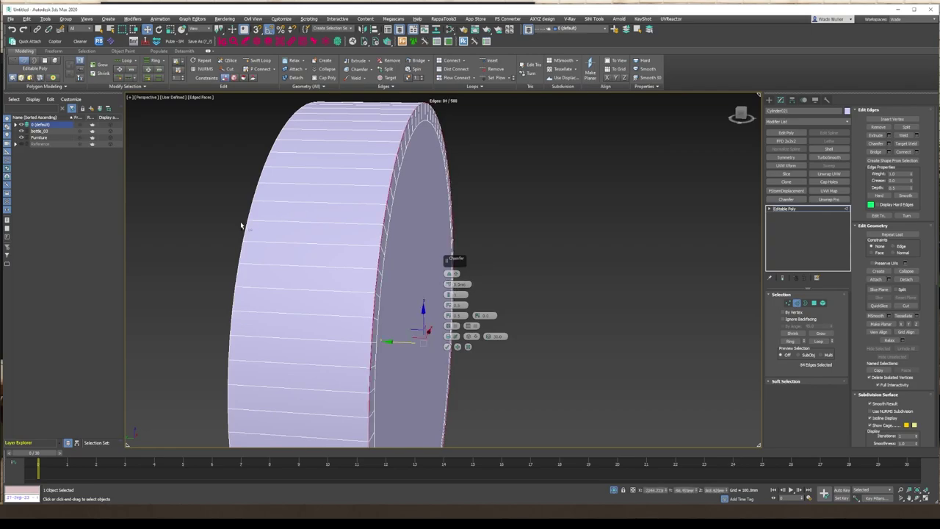
pyautogui.keyDown('alt'); pyautogui.moveTo(241, 225); pyautogui.dragTo(450, 285, button='middle'); pyautogui.keyUp('alt')
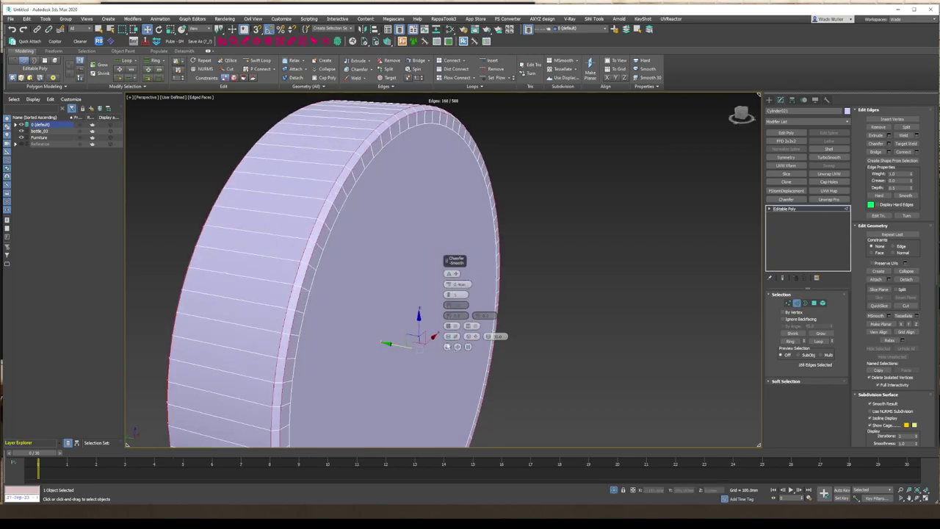
pyautogui.click(447, 347)
# - Bevel the rim's side polygons individually outwards with a negative outline to form the knob's grip ridges
pyautogui.press('4')
pyautogui.click(242, 200)
pyautogui.keyDown('alt'); pyautogui.moveTo(242, 200); pyautogui.dragTo(241, 204, button='middle'); pyautogui.keyUp('alt')
pyautogui.keyDown('shift'); pyautogui.click(242, 204); pyautogui.keyUp('shift')
pyautogui.click(803, 415)
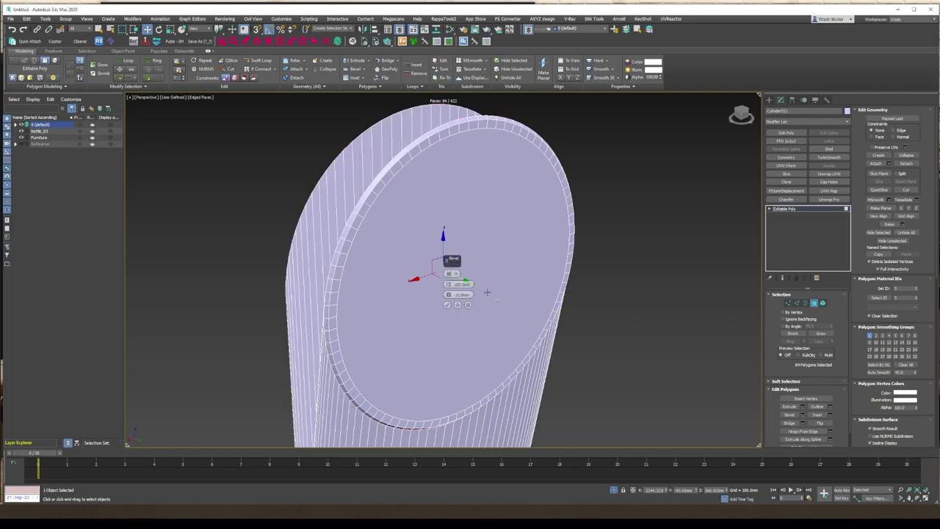
pyautogui.keyDown('alt'); pyautogui.moveTo(464, 278); pyautogui.dragTo(464, 225, button='middle'); pyautogui.keyUp('alt')
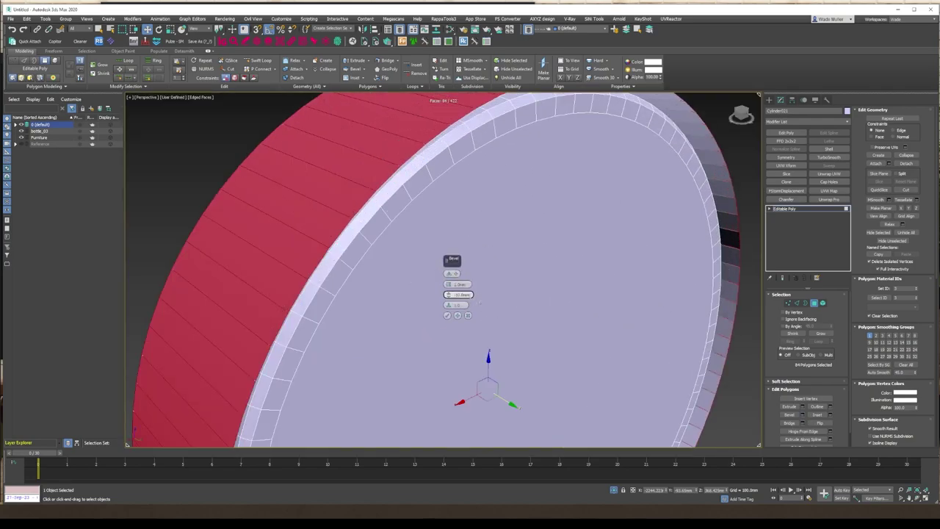
pyautogui.moveTo(478, 295); pyautogui.dragTo(450, 296)
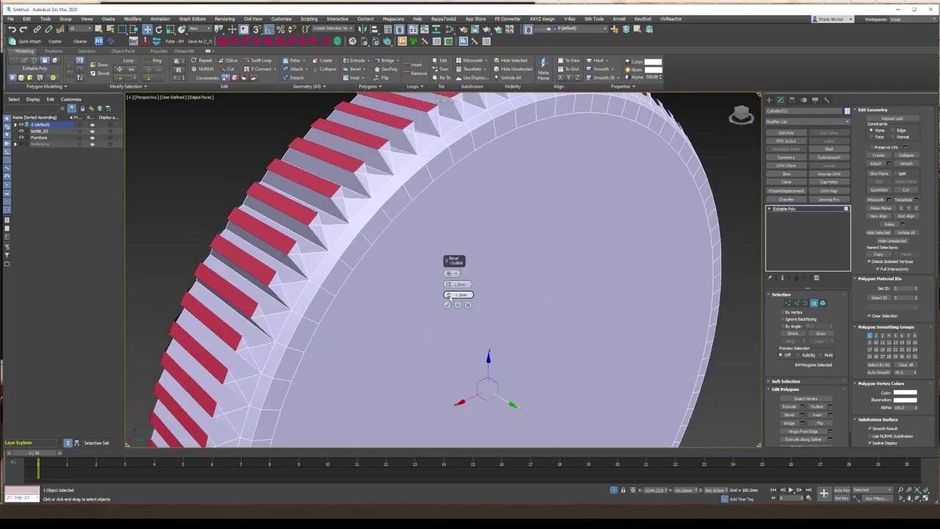
pyautogui.keyDown('alt'); pyautogui.moveTo(449, 296); pyautogui.dragTo(346, 284, button='middle'); pyautogui.keyUp('alt')
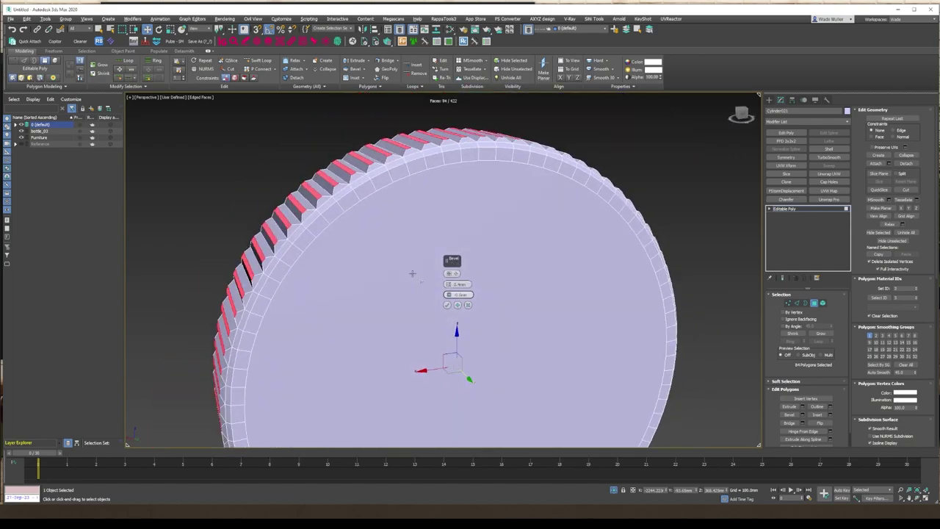
pyautogui.keyDown('alt'); pyautogui.moveTo(412, 274); pyautogui.dragTo(488, 312, button='middle'); pyautogui.keyUp('alt')
pyautogui.click(448, 305)
# - Inset and extrude the knob's rear face into a round stub following the reference
pyautogui.click(500, 294)
pyautogui.hotkey('shift', 'e')
pyautogui.hotkey('shift', 'i')
# - Inset the knob's front face to the reference's central circle and extrude the inner face inwards
pyautogui.hotkey('shift', 'i')
pyautogui.press('F3')
pyautogui.moveTo(459, 284)
pyautogui.mouseDown()
pyautogui.moveTo(459, 265)
pyautogui.moveTo(451, 273)
pyautogui.mouseUp()
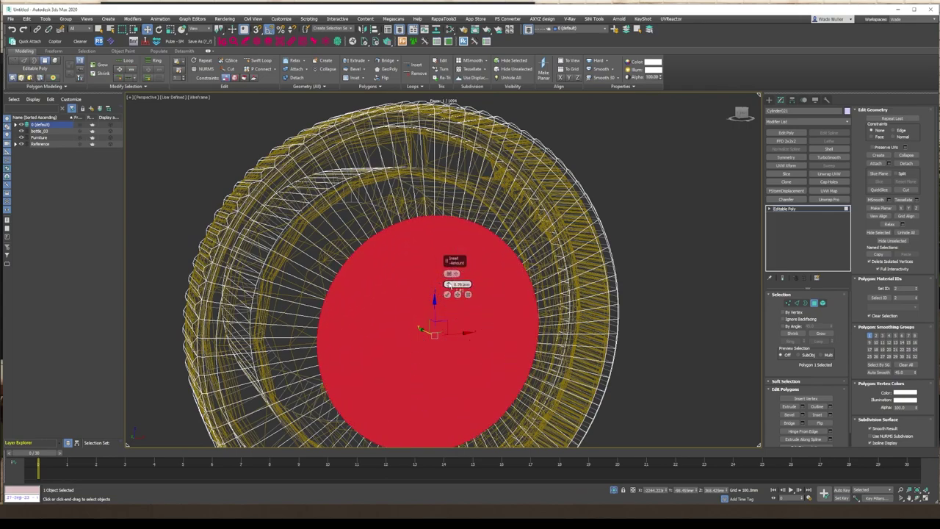
pyautogui.keyDown('alt'); pyautogui.moveTo(519, 318); pyautogui.dragTo(514, 284, button='middle'); pyautogui.keyUp('alt')
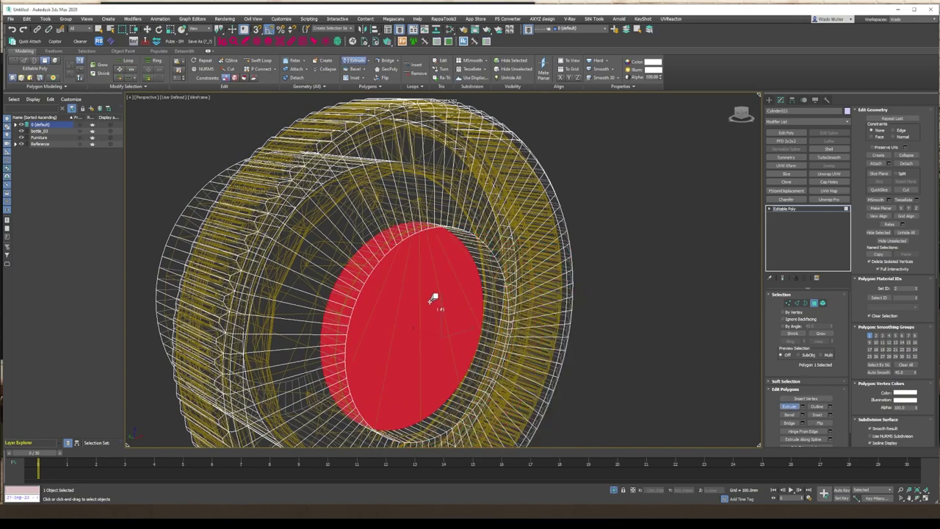
pyautogui.keyDown('alt'); pyautogui.moveTo(433, 298); pyautogui.dragTo(441, 242, button='middle'); pyautogui.keyUp('alt')
# - Chamfer the circular edge of the recess in the knob's front face
pyautogui.press('2')
pyautogui.scroll(5, 502, 256)
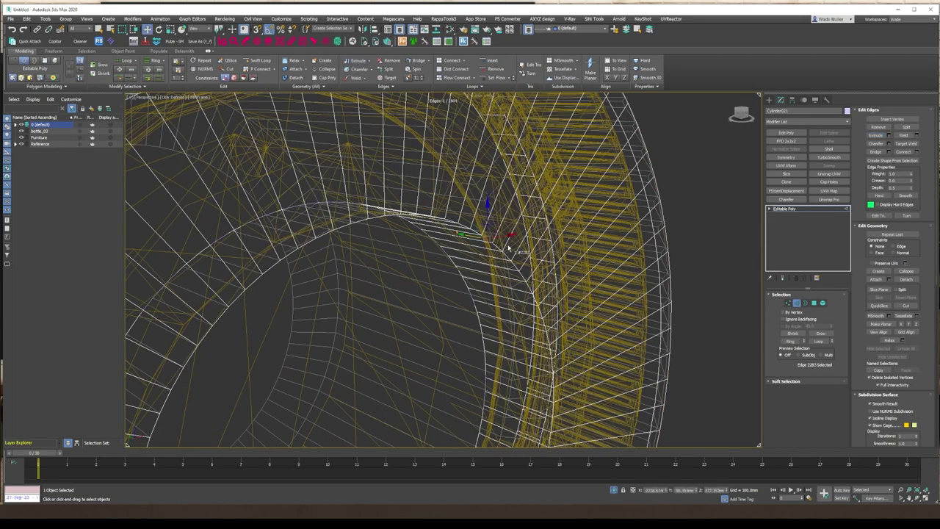
pyautogui.click(888, 144)
pyautogui.press('F3')
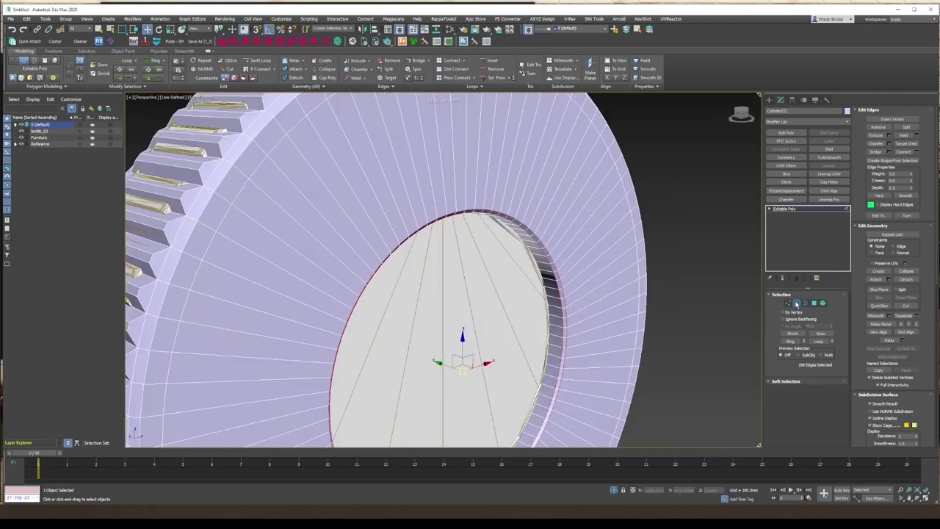
# - Thicken the detached centre disc with a Shell modifier using a 4 mm inner amount
pyautogui.click(796, 303)
pyautogui.scroll(-4, 478, 376)
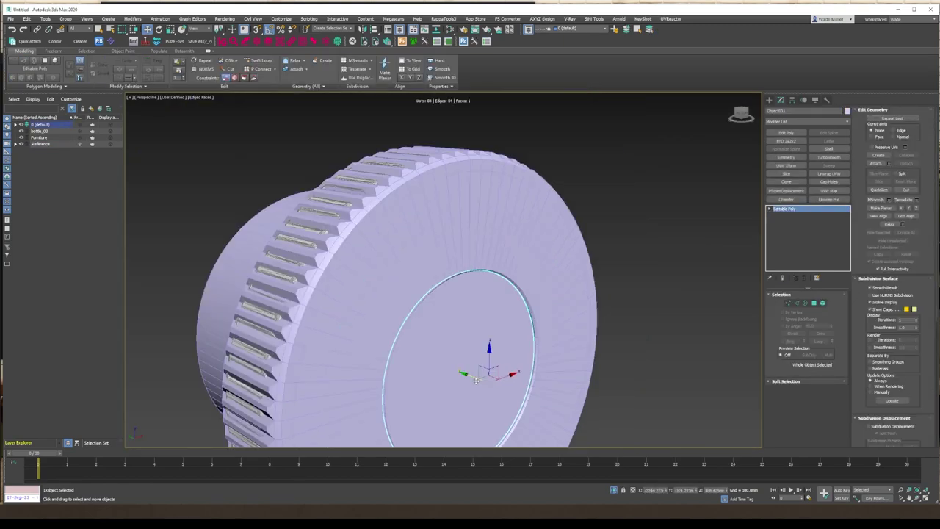
pyautogui.press('F3')
pyautogui.click(829, 149)
pyautogui.press('F3')
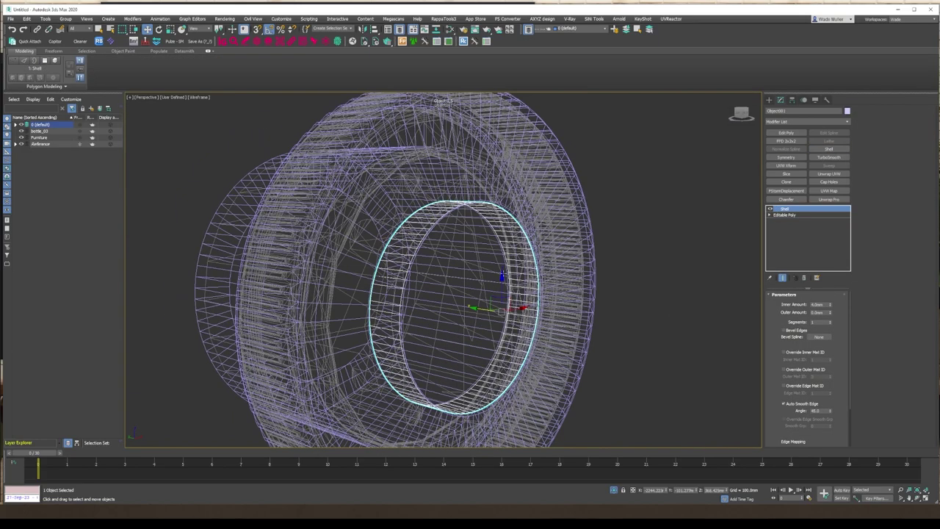
pyautogui.hotkey('ctrl', 'z')
# - Chamfer the centre disc's circular edges with a Chamfer modifier and collapse it to an Editable Poly
pyautogui.click(786, 199)
pyautogui.press('F3')
pyautogui.scroll(2, 583, 242)
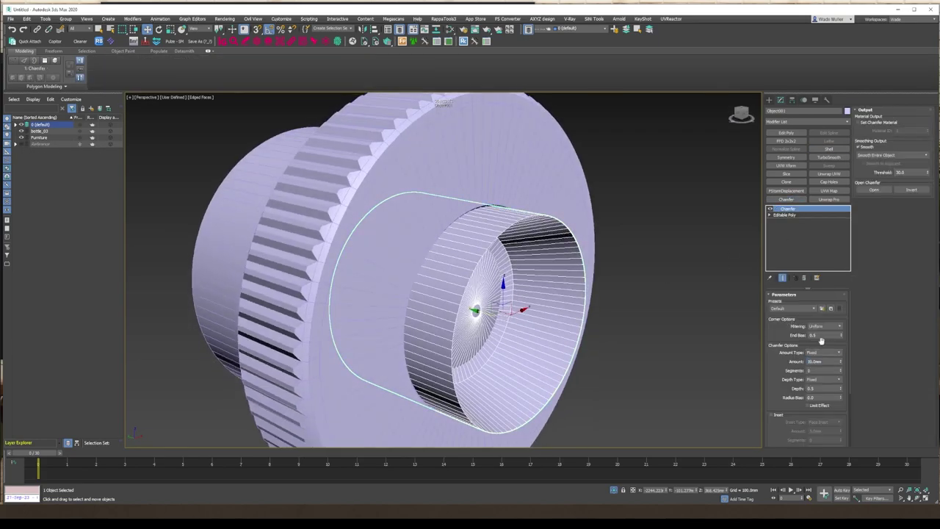
pyautogui.hotkey('ctrl', 'z')
pyautogui.hotkey('ctrl', 'z')
pyautogui.press('F3')
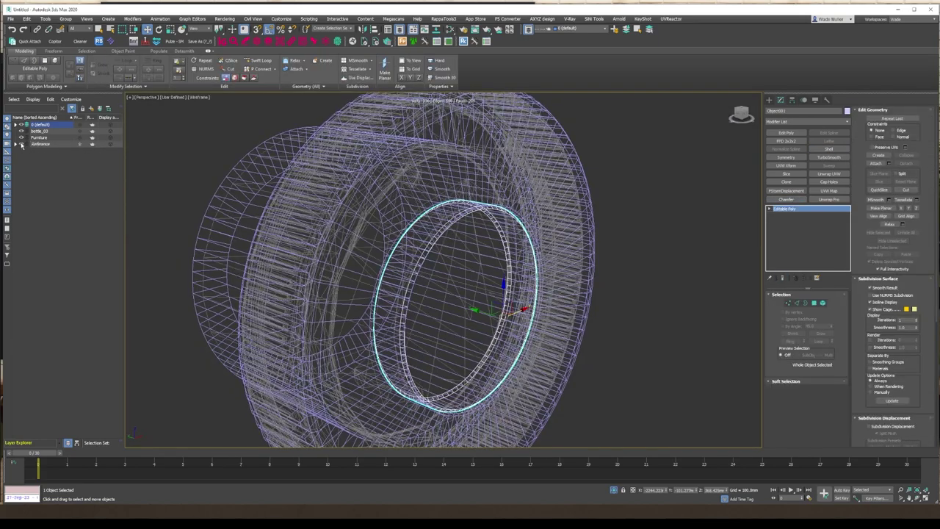
# - Slice the centre disc with two parallel horizontal cuts around its middle, duplicating the Slice modifier for the second
pyautogui.hotkey('shift', 'z')
pyautogui.click(786, 173)
pyautogui.hotkey('shift', 'z')
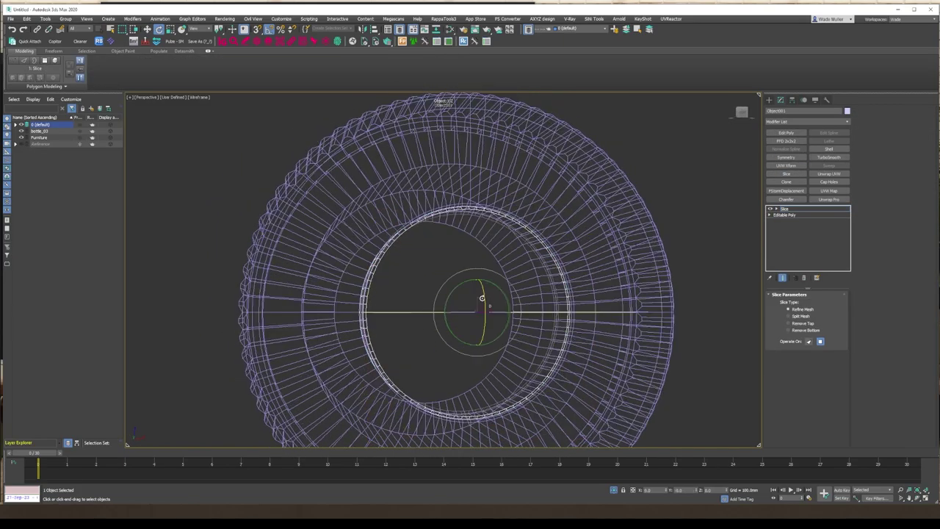
pyautogui.rightClick(785, 209)
pyautogui.click(813, 247)
pyautogui.hotkey('shift', 'z')
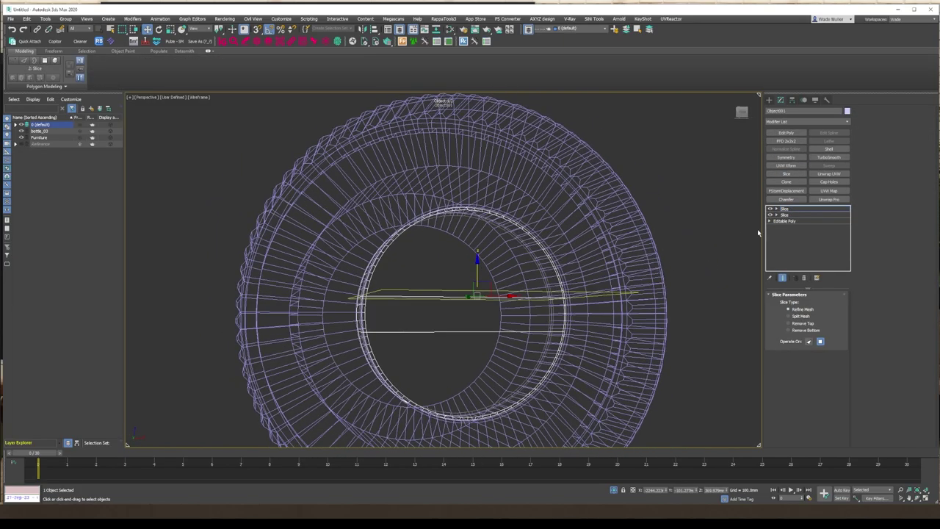
pyautogui.rightClick(786, 211)
pyautogui.hotkey('shift', 'z')
# - Paste two more Slice modifiers and place them as vertical cuts near the disc's left and right edges
pyautogui.rightClick(786, 211)
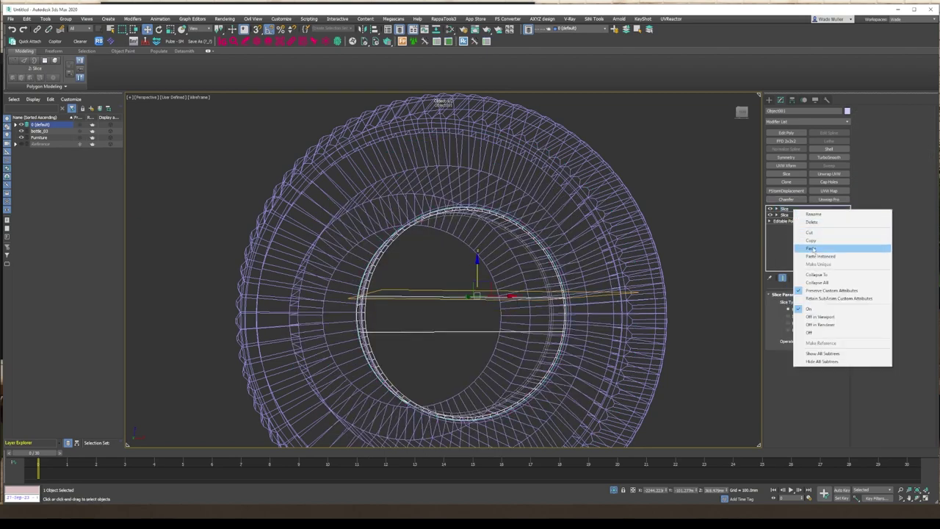
pyautogui.click(813, 247)
pyautogui.press('e')
pyautogui.hotkey('shift', 'z')
pyautogui.press('F3')
pyautogui.press('w')
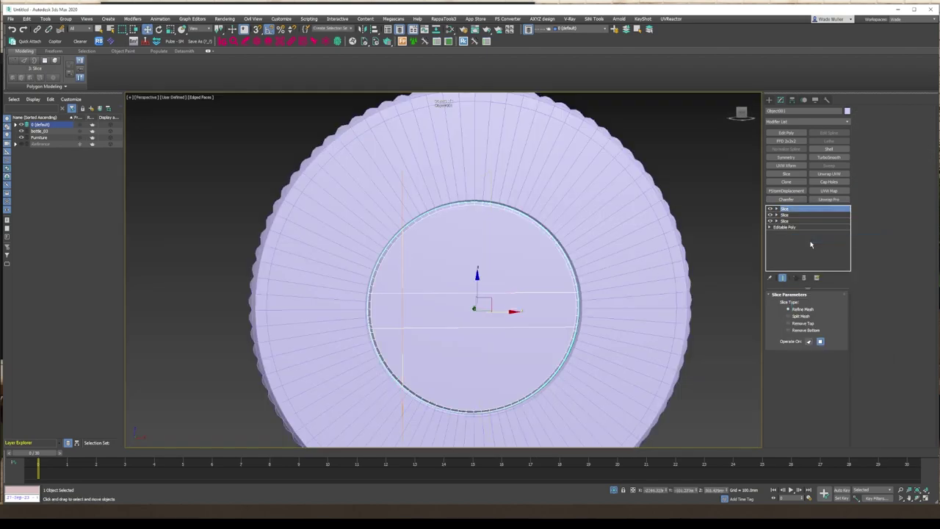
pyautogui.hotkey('ctrl', 'v')
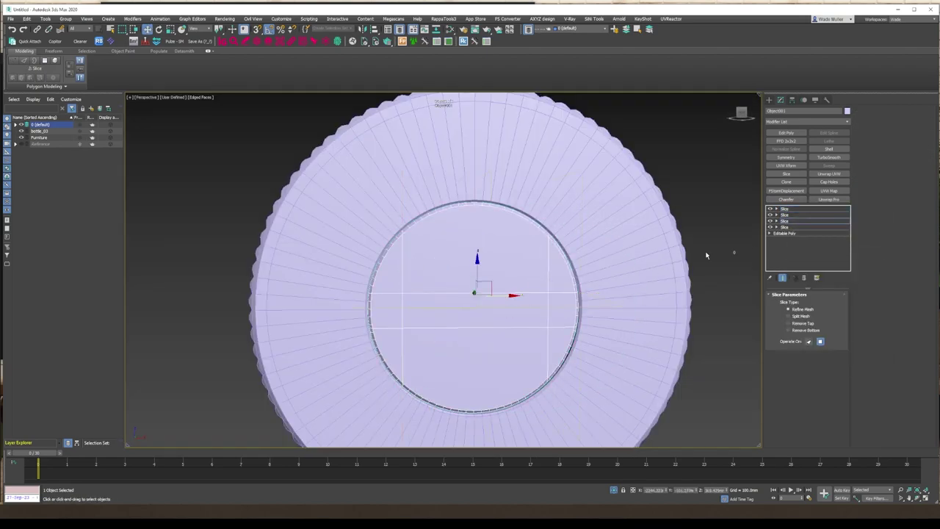
pyautogui.hotkey('shift', 'z')
# - Convert the sliced disc to an Editable Poly and turn its central rectangle into a recessed slot
pyautogui.rightClick(519, 292)
pyautogui.click(598, 403)
pyautogui.press('4')
pyautogui.click(412, 261)
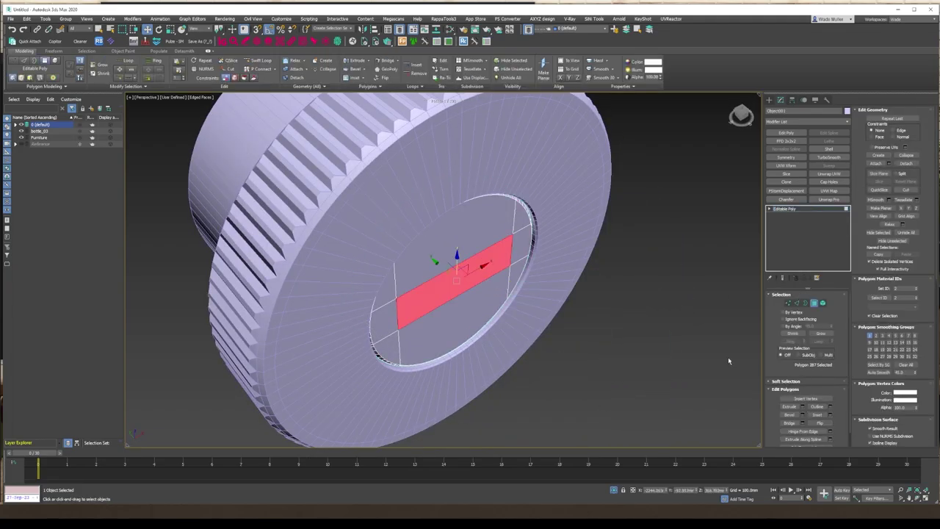
pyautogui.press('F3')
pyautogui.keyDown('alt'); pyautogui.moveTo(412, 260); pyautogui.dragTo(556, 298, button='middle'); pyautogui.keyUp('alt')
pyautogui.press('F3')
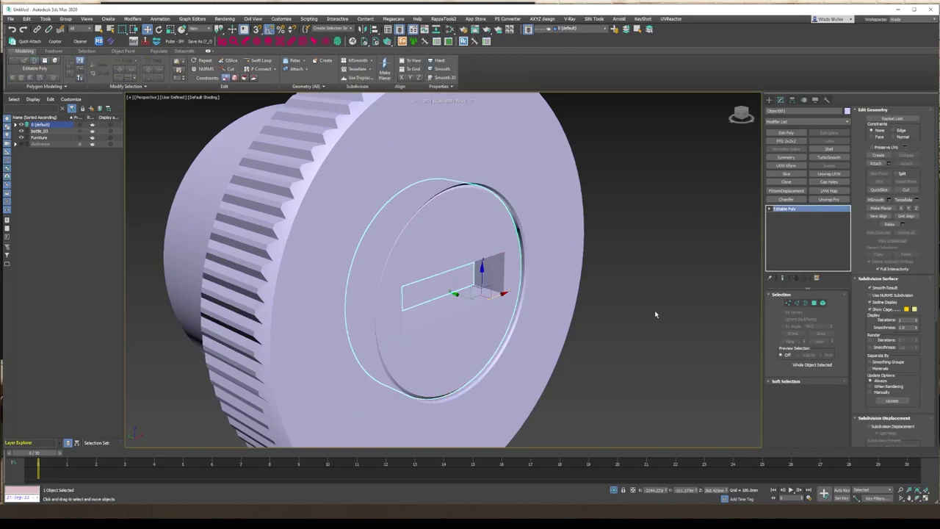
# - Apply the grey material to the knob and its centre disc and attach them into one object
pyautogui.press('m')
pyautogui.press('m')
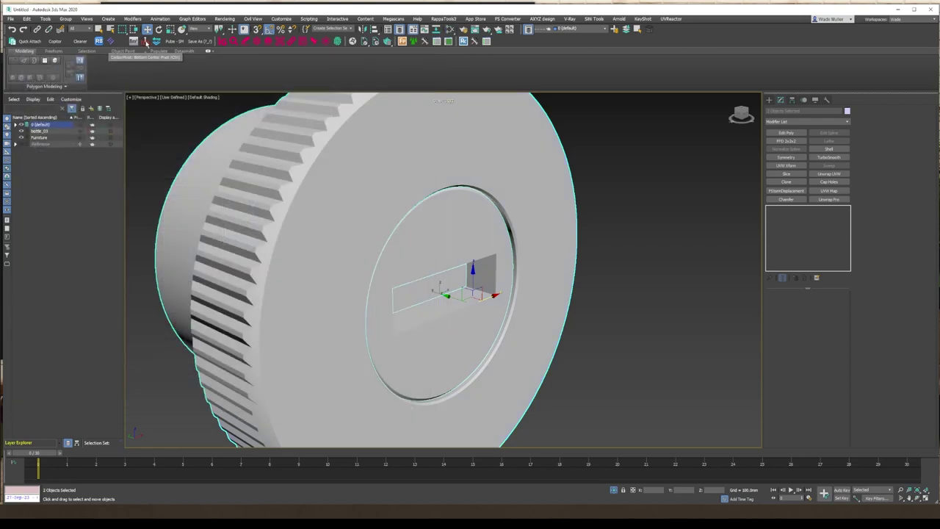
pyautogui.click(29, 41)
pyautogui.click(461, 267)
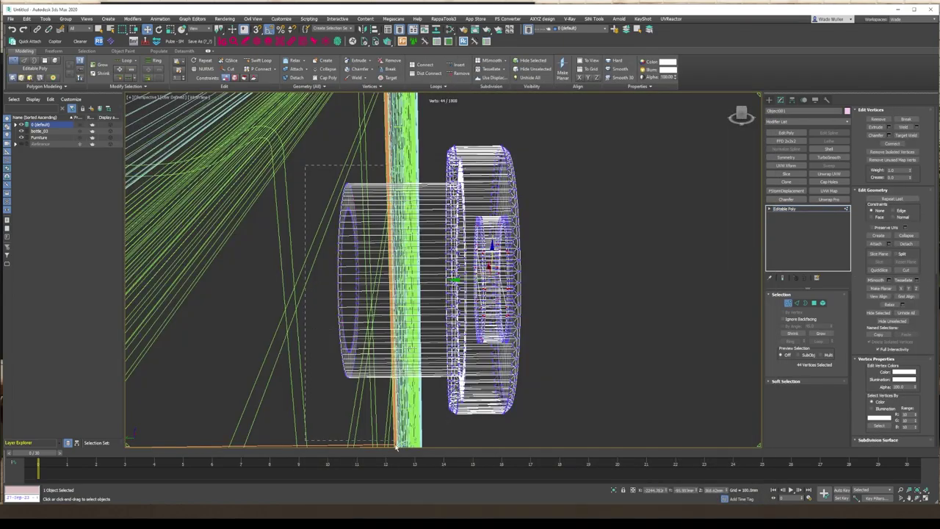
# - Shorten the knob's rear stub by moving its end vertices towards the grip and chamfer the end's edge loop
pyautogui.press('F3')
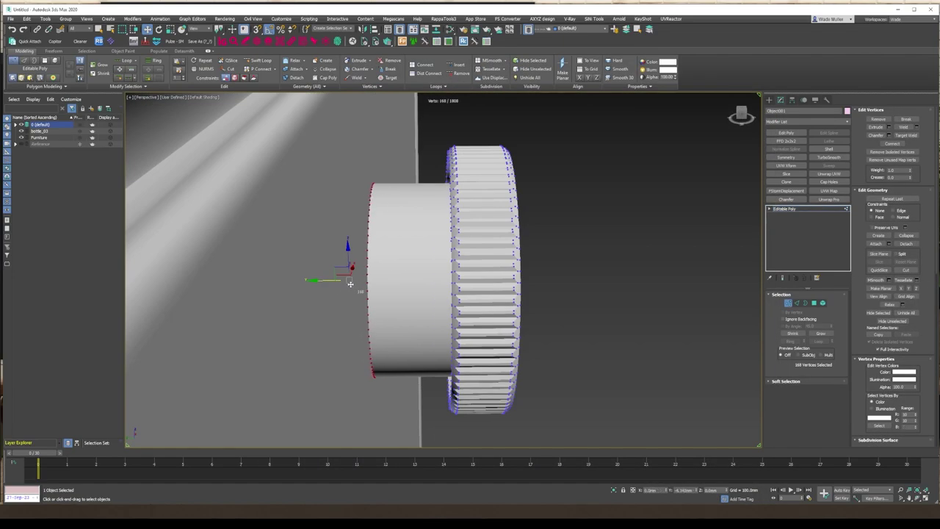
pyautogui.click(797, 303)
pyautogui.press('F3')
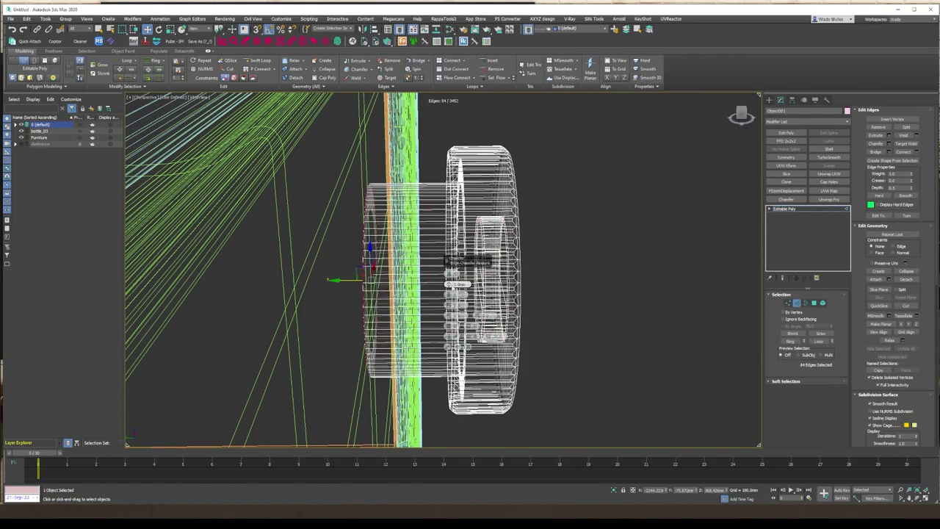
pyautogui.press('F3')
pyautogui.scroll(3, 408, 236)
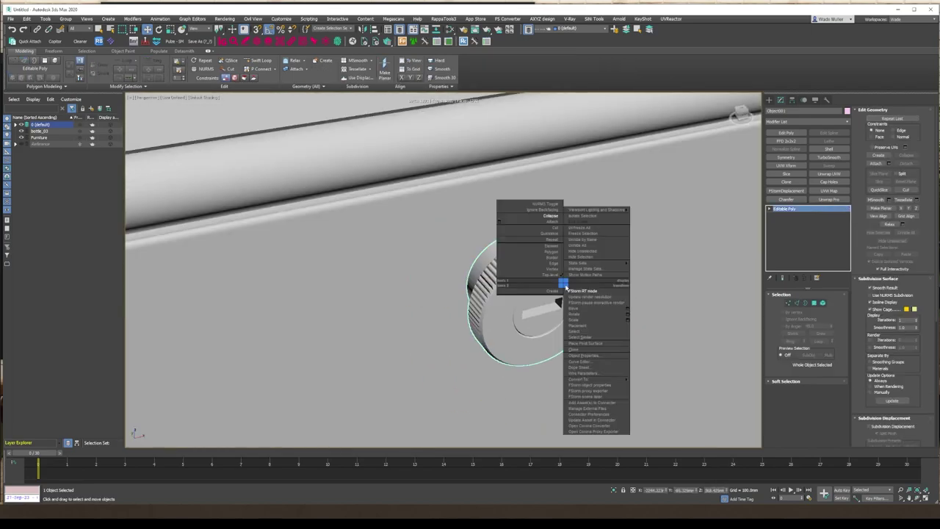
# - Trace half of the reference foot's profile with a Line spline from the base centre around the rim and neck to the top
pyautogui.hotkey('shift', 'q')
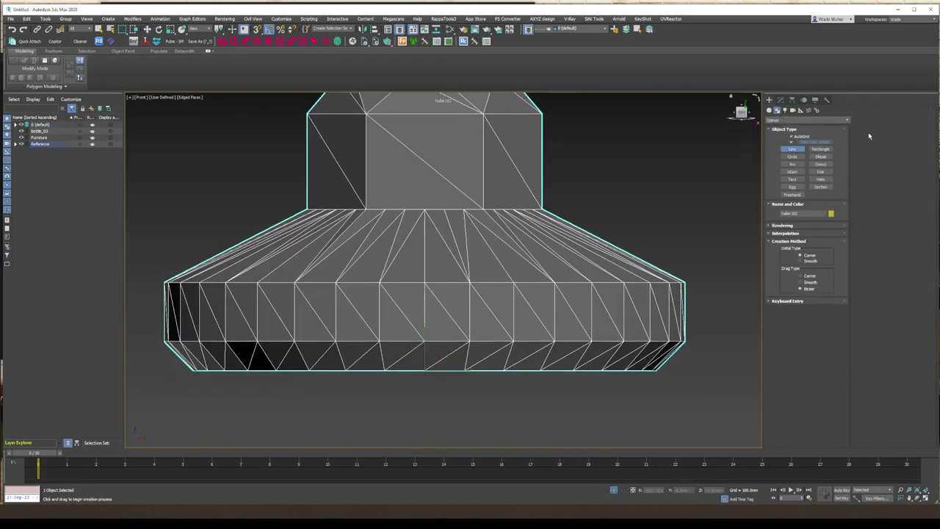
pyautogui.click(424, 373)
pyautogui.click(689, 284)
pyautogui.moveTo(561, 205); pyautogui.dragTo(571, 305, button='middle')
pyautogui.click(544, 210)
pyautogui.click(545, 116)
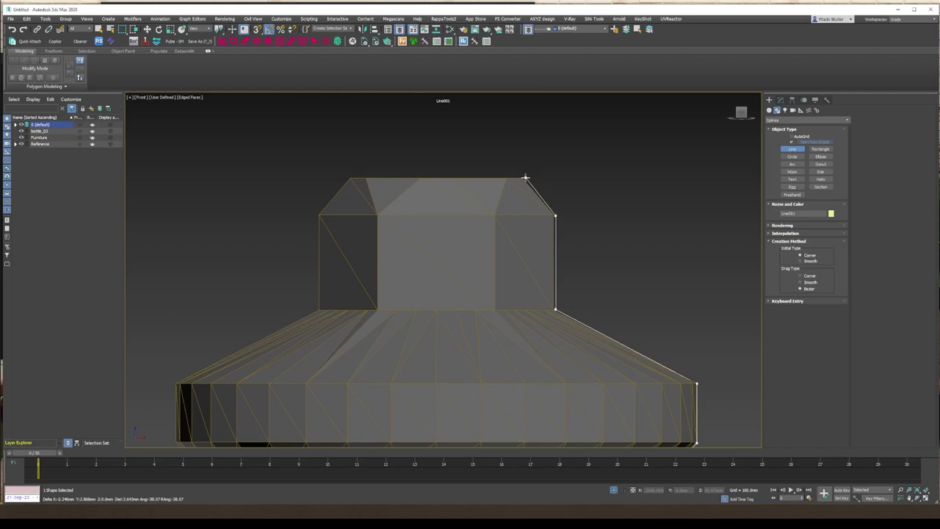
pyautogui.rightClick(444, 180)
pyautogui.keyDown('alt'); pyautogui.moveTo(443, 180); pyautogui.dragTo(450, 263, button='middle'); pyautogui.keyUp('alt')
pyautogui.scroll(5, 367, 232)
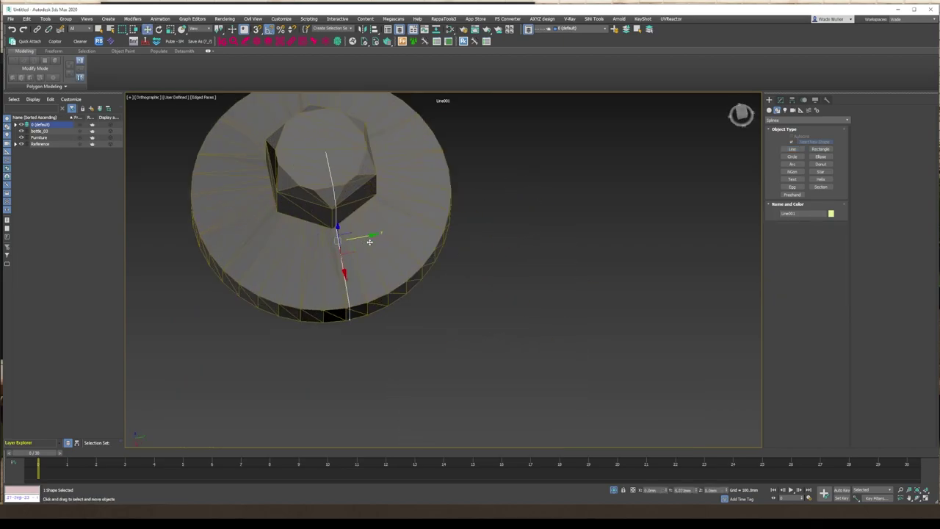
# - Select the neck and top segments of the foot's profile spline and detach them as a separate shape
pyautogui.keyDown('alt'); pyautogui.moveTo(366, 232); pyautogui.dragTo(529, 141, button='middle'); pyautogui.keyUp('alt')
pyautogui.press('Insert')
pyautogui.press('F3')
pyautogui.press('F3')
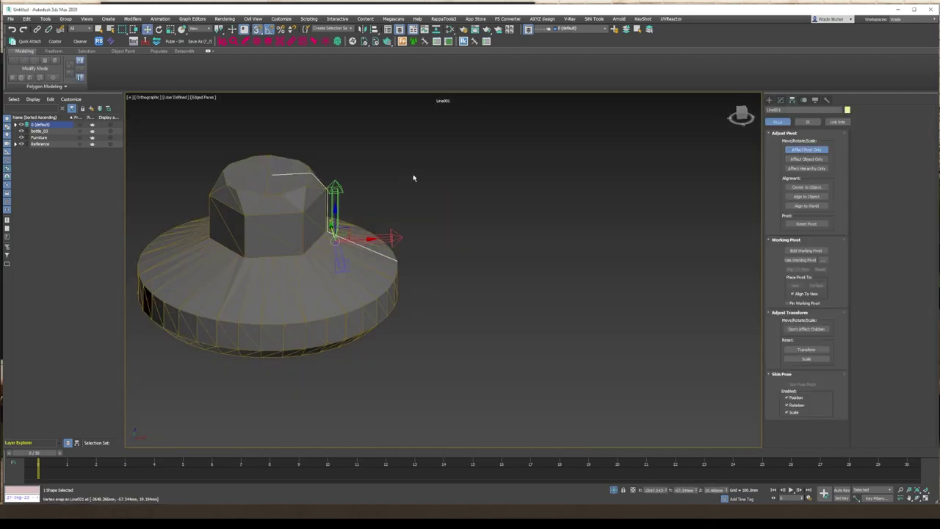
pyautogui.press('2')
pyautogui.moveTo(375, 163); pyautogui.dragTo(274, 198)
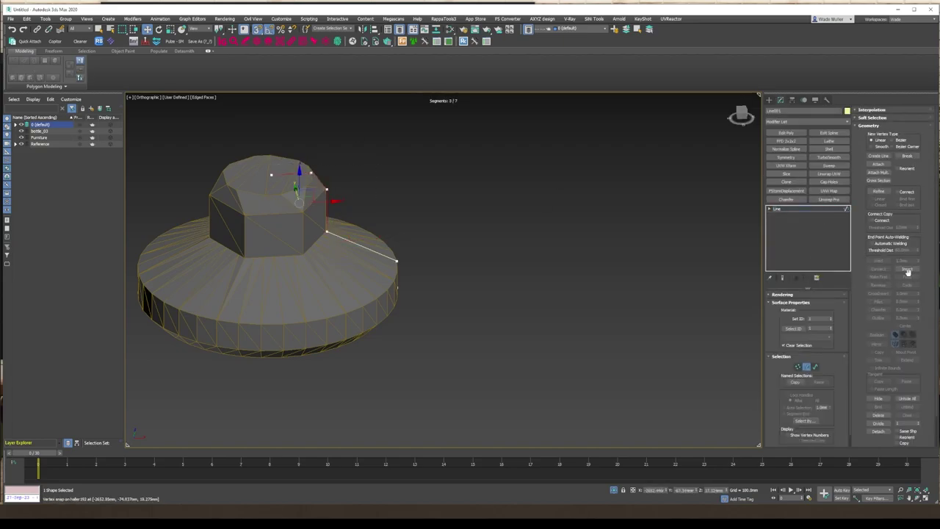
# - Lathe the foot's base profile around the foot's centre with 64 segments and convert it to Editable Poly
pyautogui.click(829, 141)
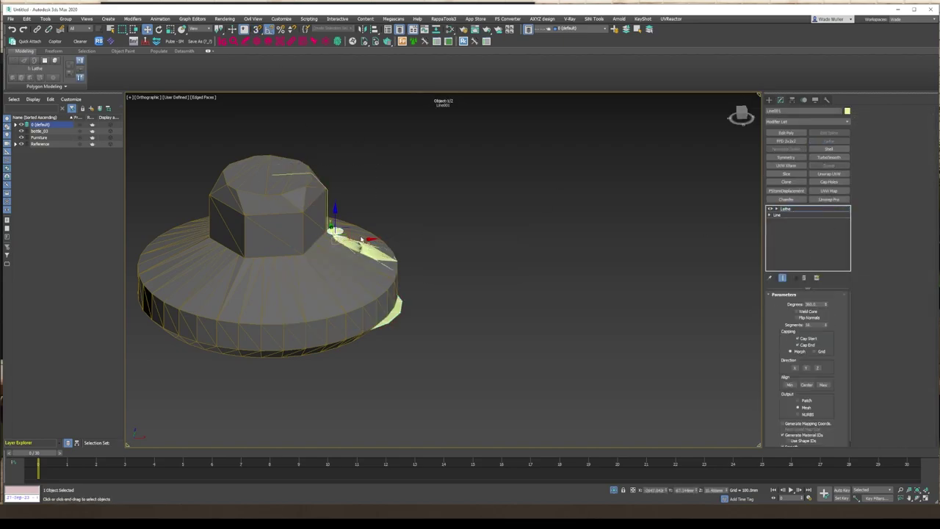
pyautogui.moveTo(362, 239); pyautogui.dragTo(290, 250)
pyautogui.scroll(3, 472, 283)
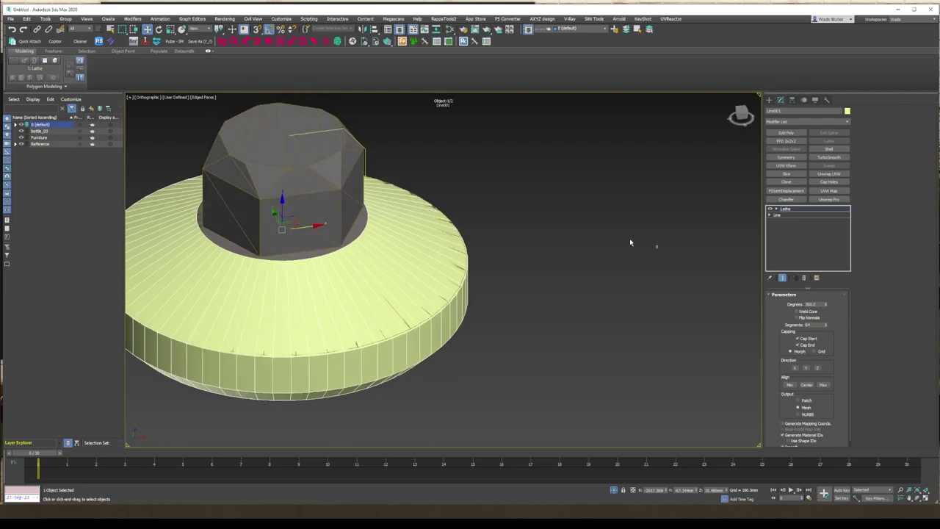
pyautogui.rightClick(455, 256)
pyautogui.click(487, 323)
pyautogui.press('3')
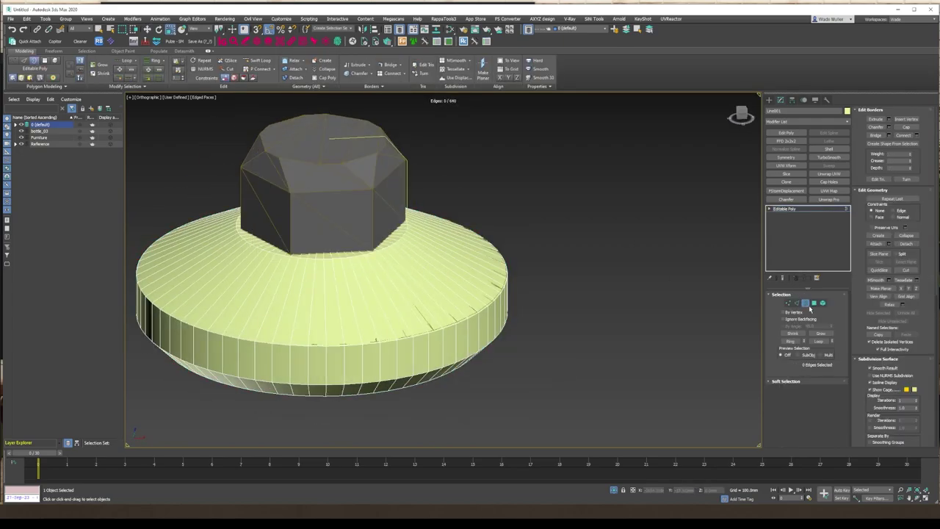
# - Lathe the detached neck profile around the same centre axis
pyautogui.hotkey('ctrl', 'd')
pyautogui.hotkey('ctrl', 'z')
pyautogui.hotkey('ctrl', 'z')
pyautogui.hotkey('ctrl', 'z')
pyautogui.hotkey('ctrl', 'z')
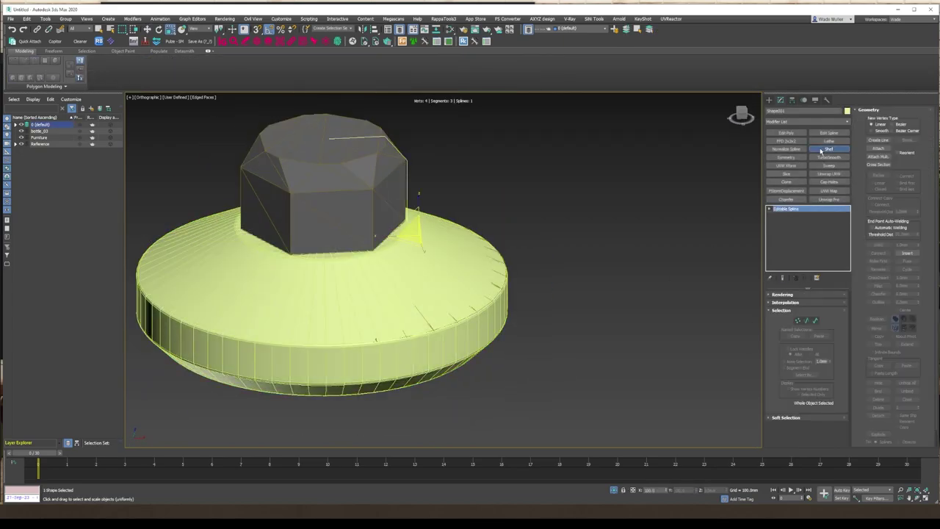
pyautogui.hotkey('ctrl', 'z')
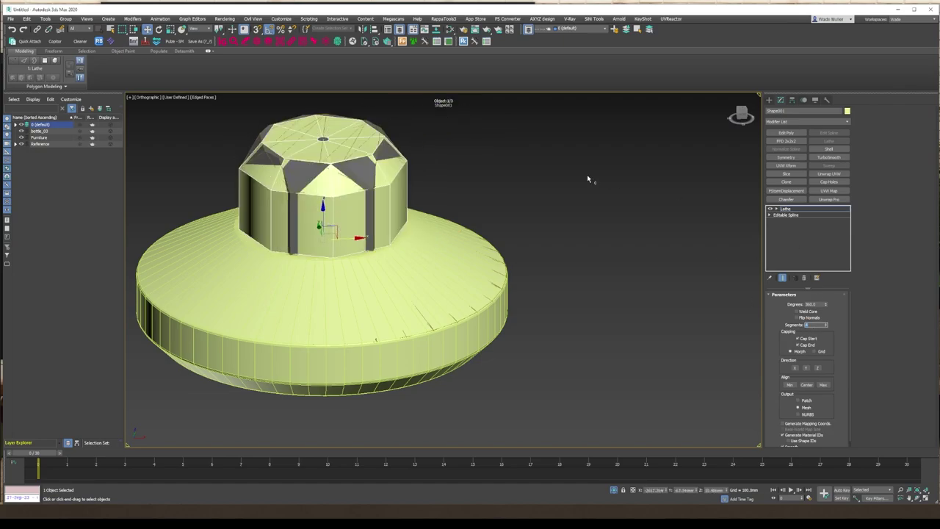
# - Convert the hexagonal neck to Editable Poly and extend its open bottom border inward into a thin rim
pyautogui.hotkey('shift', 'z')
pyautogui.keyDown('alt'); pyautogui.moveTo(455, 335); pyautogui.dragTo(415, 290, button='middle'); pyautogui.keyUp('alt')
pyautogui.rightClick(415, 288)
pyautogui.moveTo(445, 385)
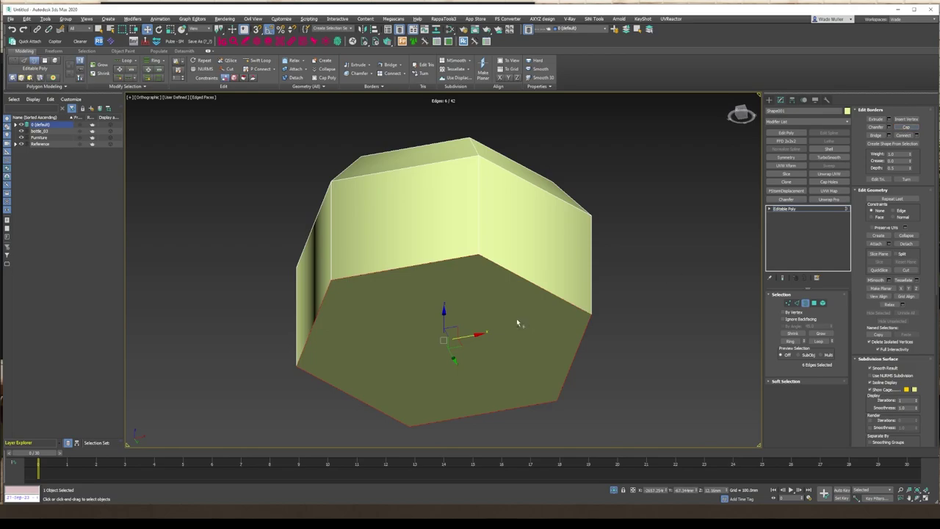
pyautogui.click(516, 318)
pyautogui.keyDown('shift'); pyautogui.moveTo(516, 318); pyautogui.dragTo(520, 237); pyautogui.keyUp('shift')
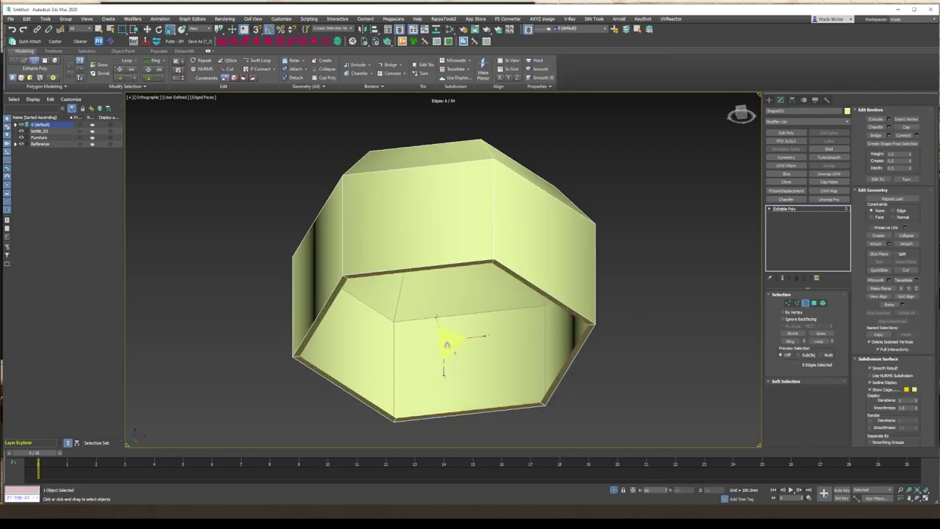
# - Add supporting edge loops to the hexagonal neck with Swift Loop
pyautogui.keyDown('alt'); pyautogui.moveTo(446, 343); pyautogui.dragTo(445, 325, button='middle'); pyautogui.keyUp('alt')
pyautogui.rightClick(441, 185)
pyautogui.click(426, 108)
pyautogui.hotkey('alt', 'shift', 'w')
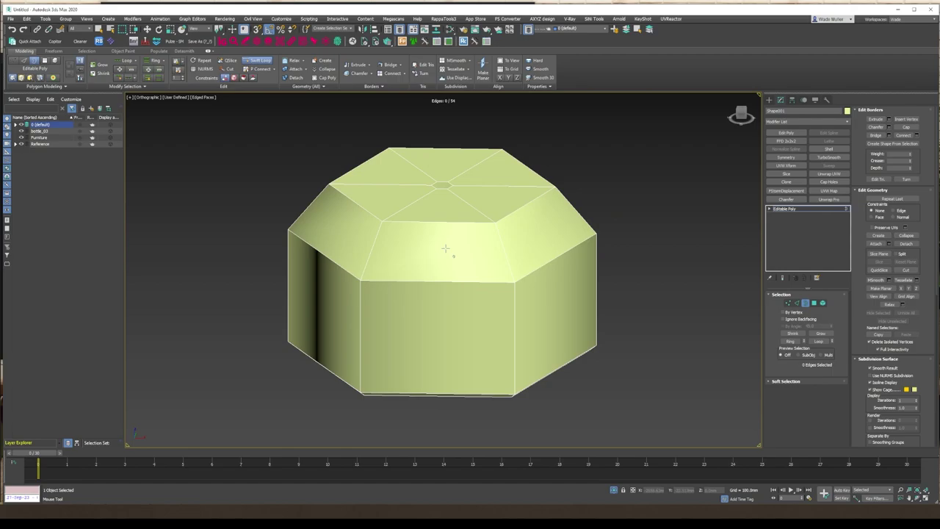
pyautogui.rightClick(436, 187)
pyautogui.click(784, 208)
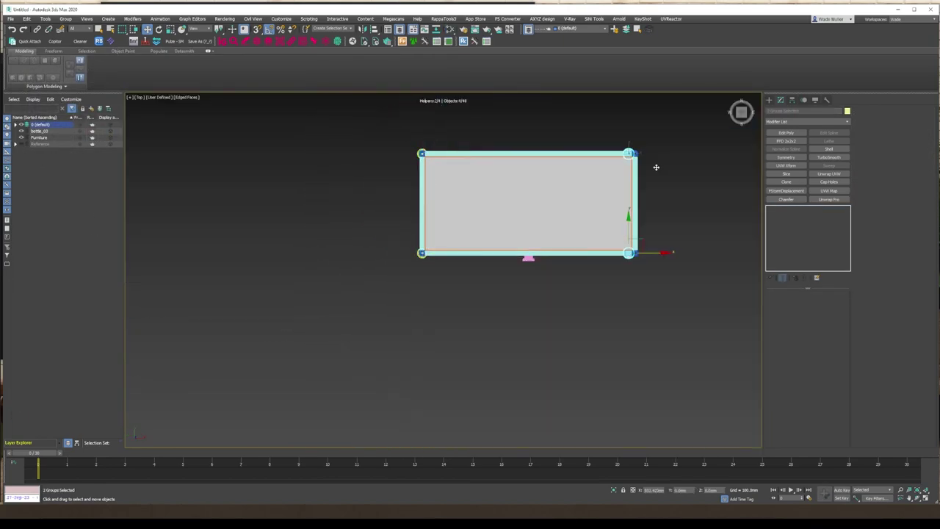
# - Duplicate the bay with its frame, panels, knob and feet sideways to build a three-bay console
pyautogui.scroll(8, 636, 259)
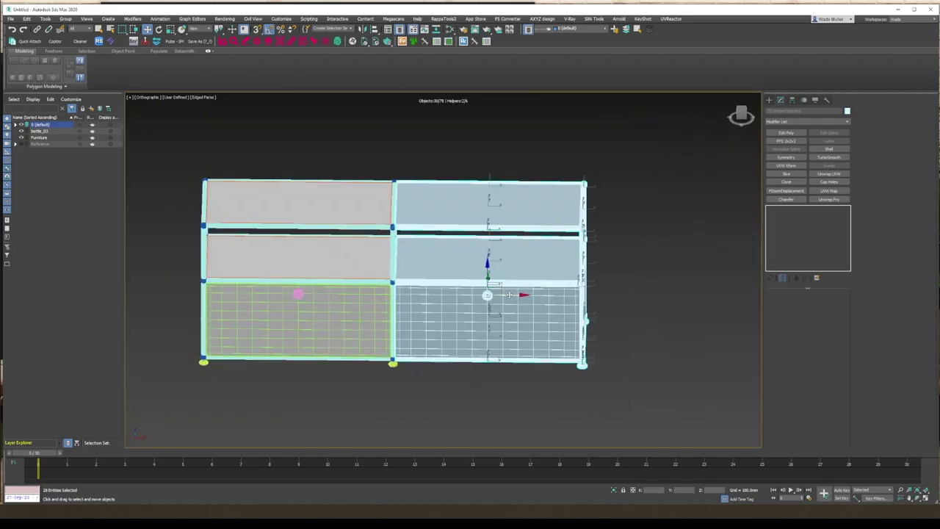
pyautogui.click(471, 290)
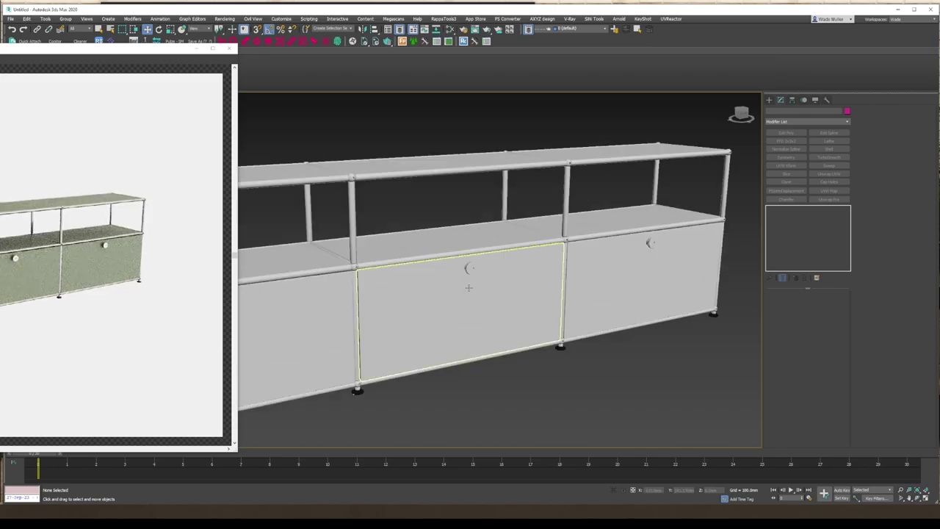
# - Examine the finished console's middle door panel, corner joint and foot up close
pyautogui.click(507, 307)
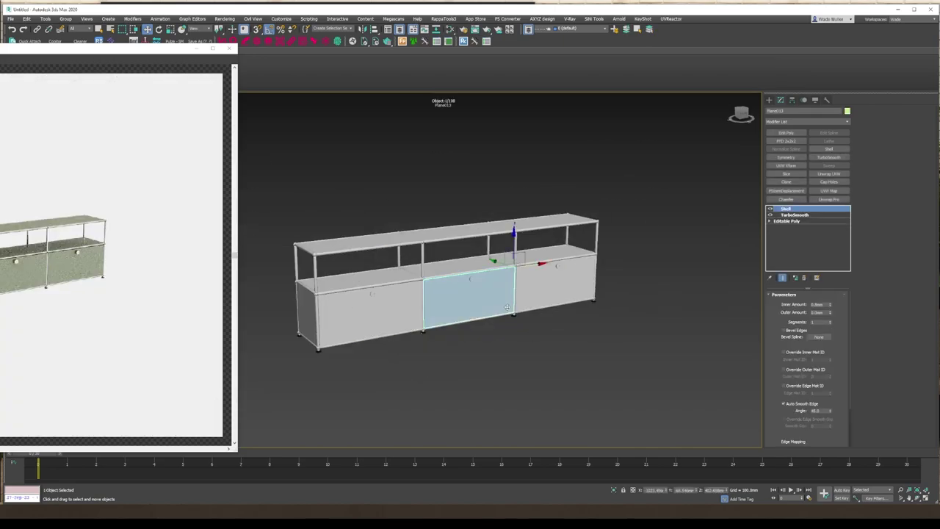
pyautogui.scroll(10, 507, 307)
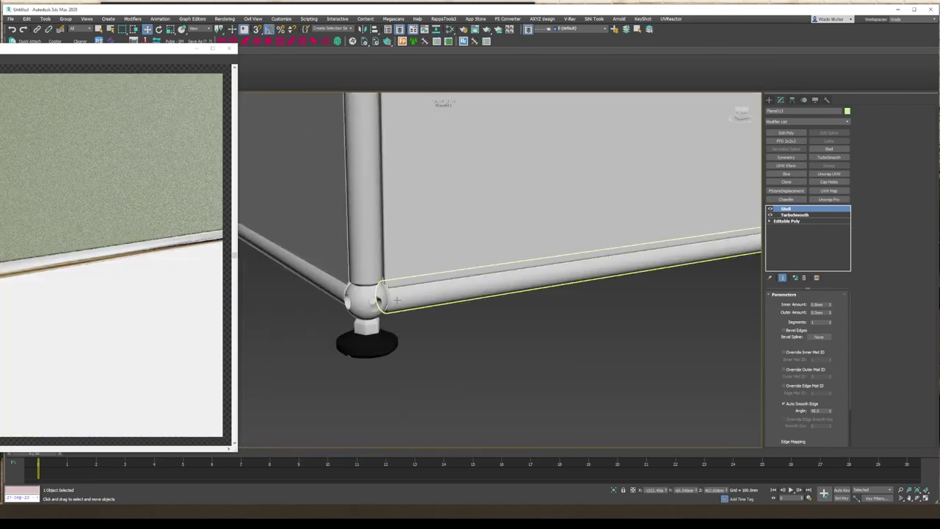
pyautogui.scroll(3, 397, 299)
pyautogui.hotkey('shift', 'z')
pyautogui.hotkey('shift', 'z')
pyautogui.hotkey('shift', 'z')
pyautogui.hotkey('shift', 'z')
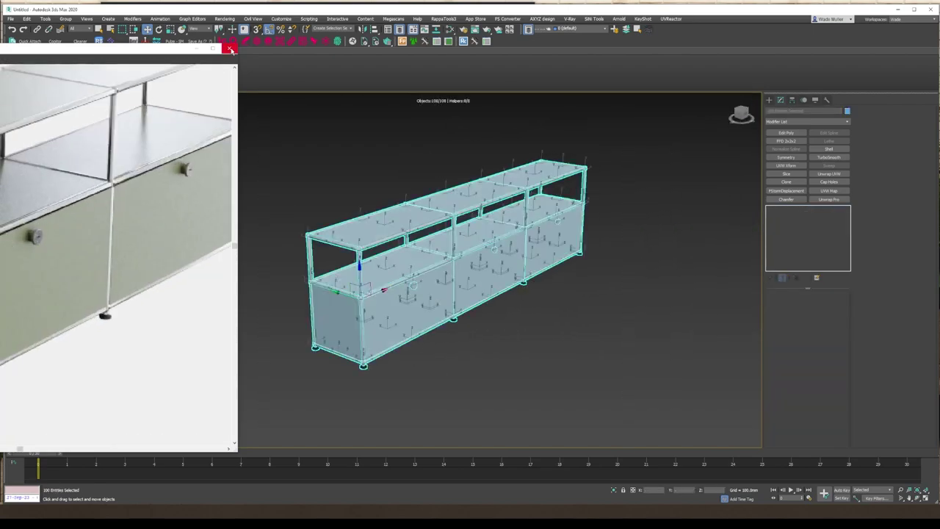
# - Close the render window and combine all console parts into one Editable Poly mesh with Quick Attach
pyautogui.click(228, 48)
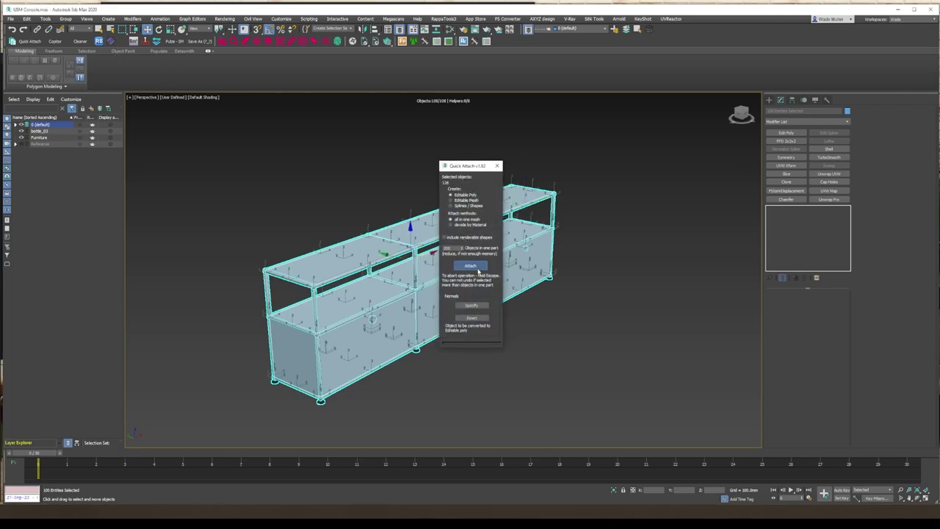
pyautogui.click(478, 268)
pyautogui.rightClick(288, 213)
pyautogui.click(323, 187)
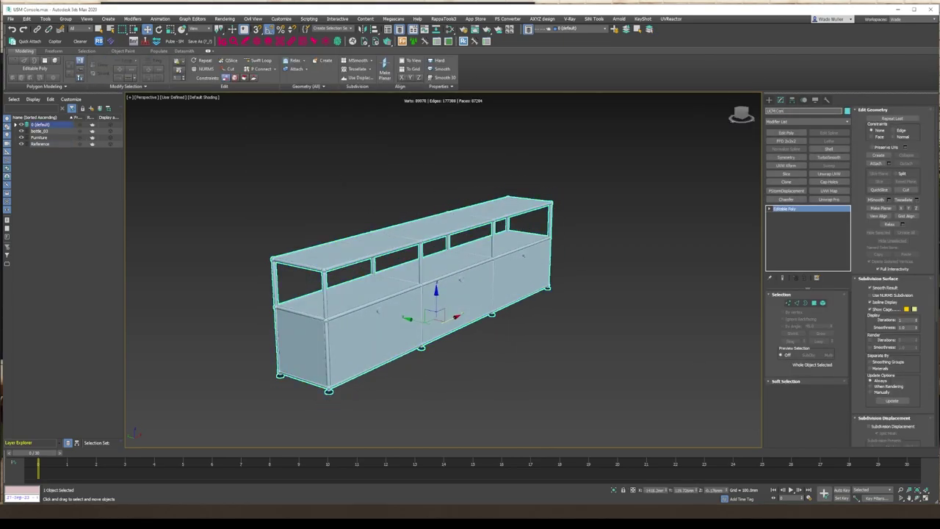
pyautogui.click(546, 330)
# - Draw a large box around the console as a studio backdrop and convert it to Editable Poly
pyautogui.hotkey('shift', 'f')
pyautogui.press('t')
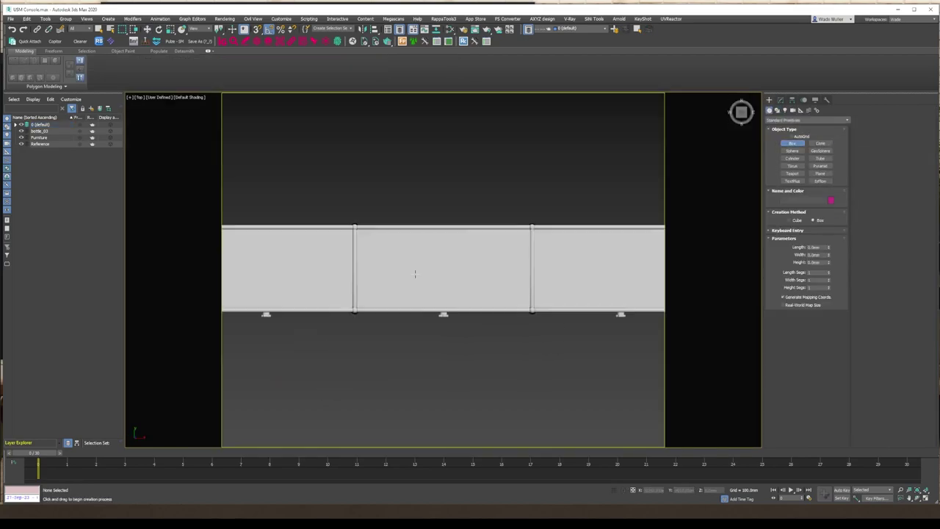
pyautogui.moveTo(377, 242); pyautogui.dragTo(462, 304)
pyautogui.rightClick(462, 304)
pyautogui.moveTo(342, 225); pyautogui.dragTo(477, 316)
pyautogui.keyDown('alt'); pyautogui.moveTo(441, 279); pyautogui.dragTo(499, 252, button='middle'); pyautogui.keyUp('alt')
pyautogui.rightClick(500, 252)
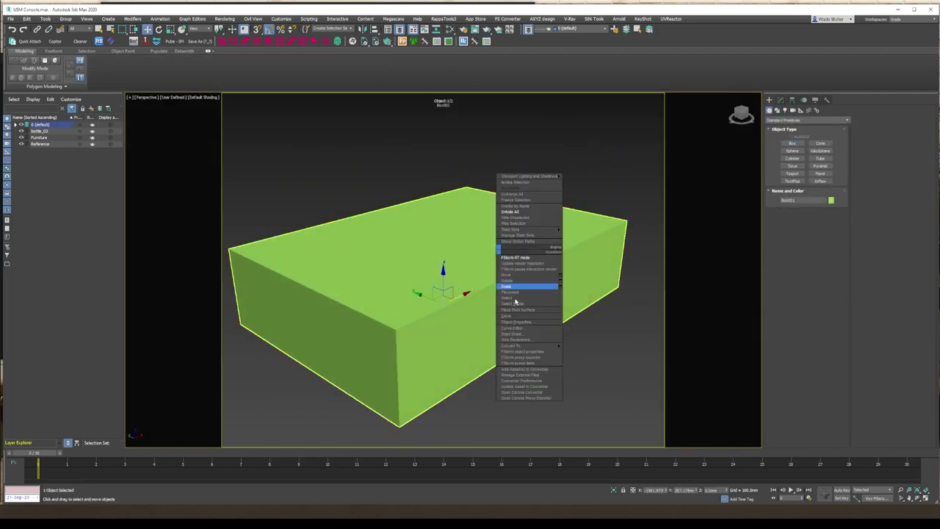
pyautogui.click(587, 348)
# - Round the open backdrop's corners with a Chamfer modifier of about 814 mm and 28 segments
pyautogui.click(786, 199)
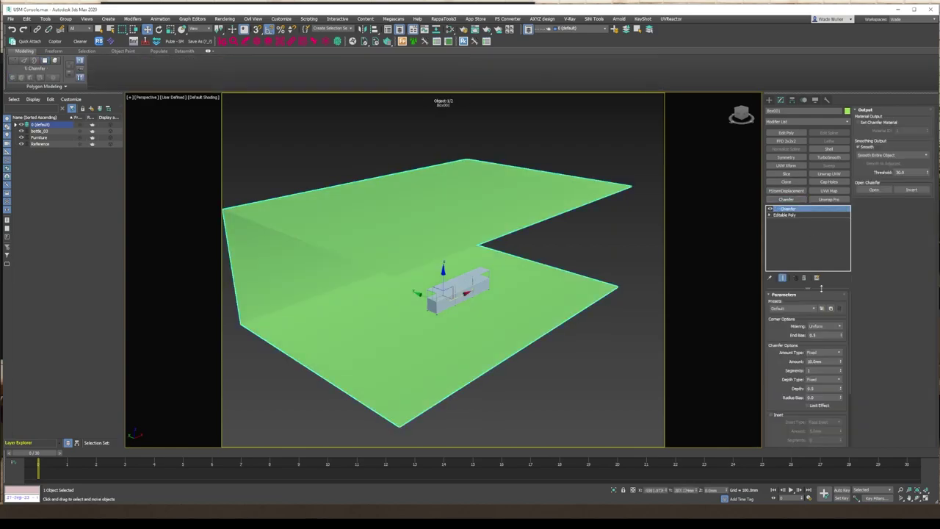
pyautogui.press('F3')
pyautogui.moveTo(841, 362); pyautogui.dragTo(842, 331)
pyautogui.press('F3')
pyautogui.rightClick(808, 210)
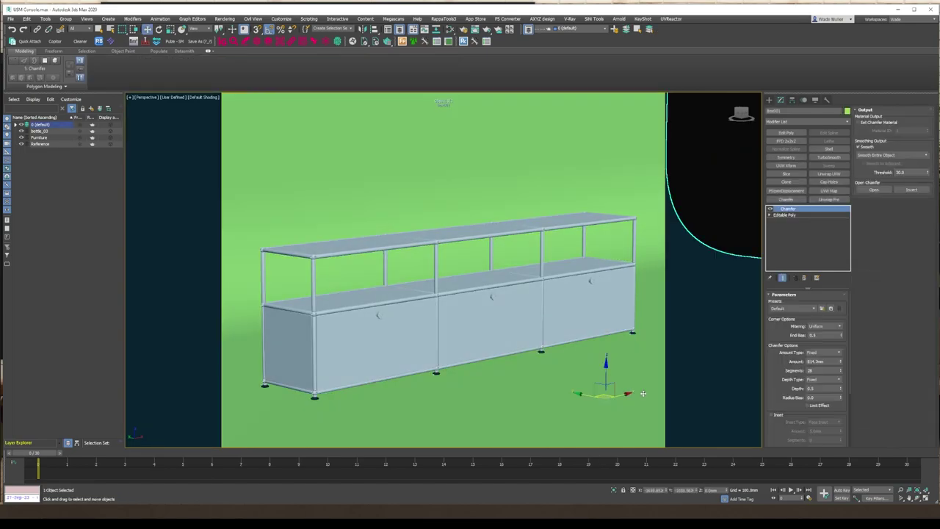
# - Start an FStorm render and bring the environment map from Render Setup into the material editor as an instance
pyautogui.hotkey('shift', 'q')
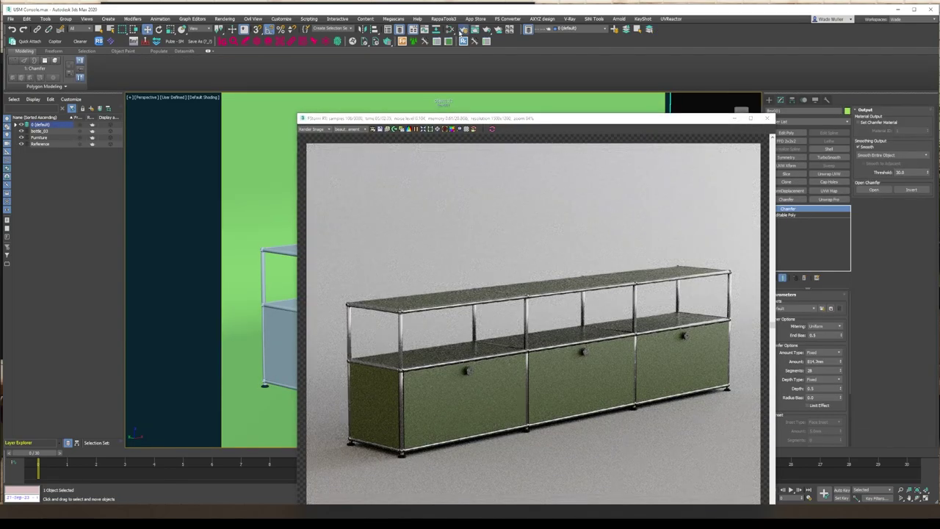
pyautogui.click(463, 30)
pyautogui.press('m')
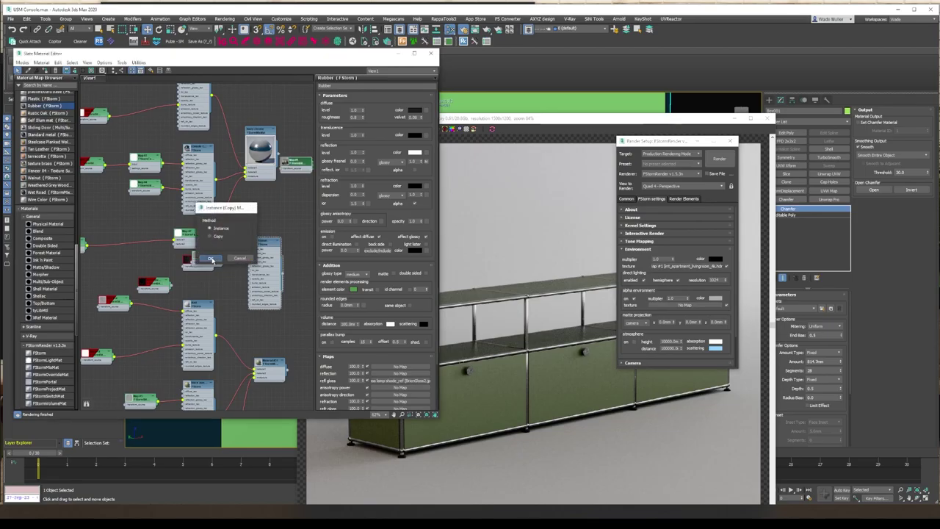
pyautogui.click(211, 259)
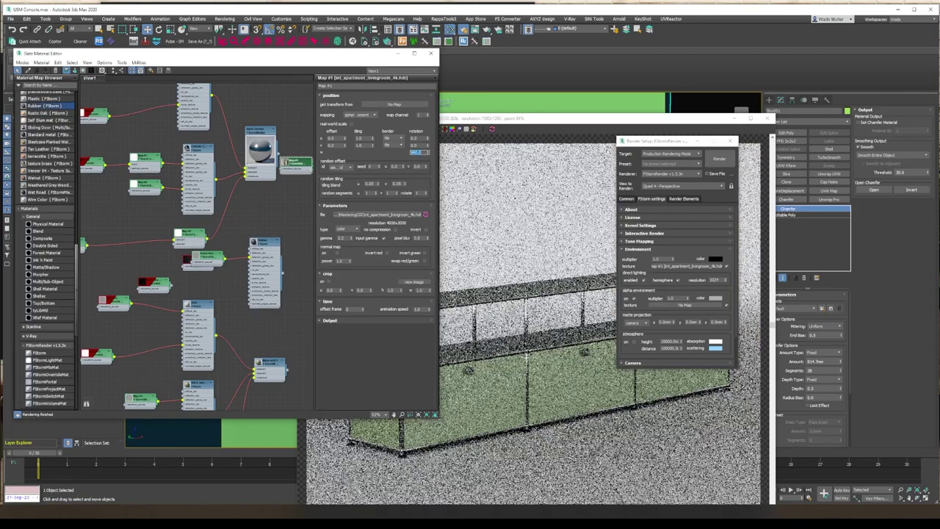
# - Rotate the living-room HDR environment map about its W axis to relight the console
pyautogui.click(513, 348)
pyautogui.click(406, 154)
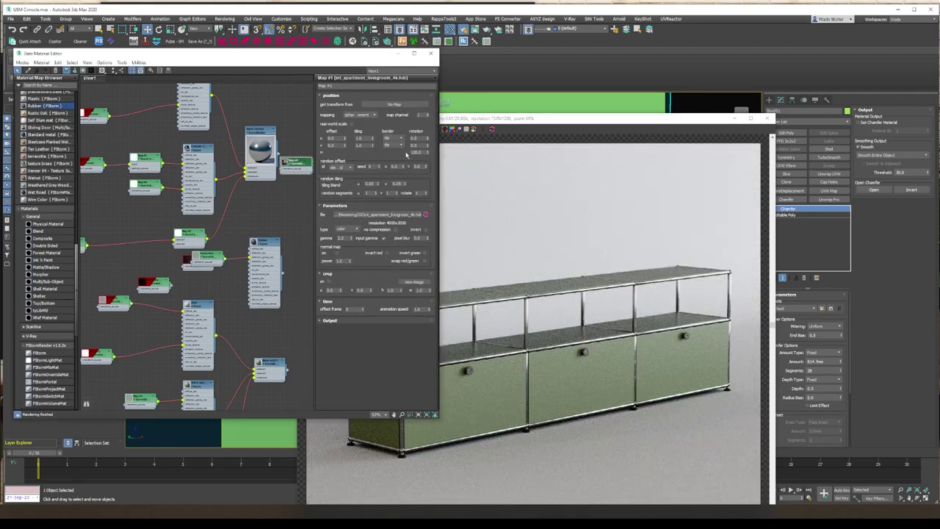
pyautogui.click(527, 365)
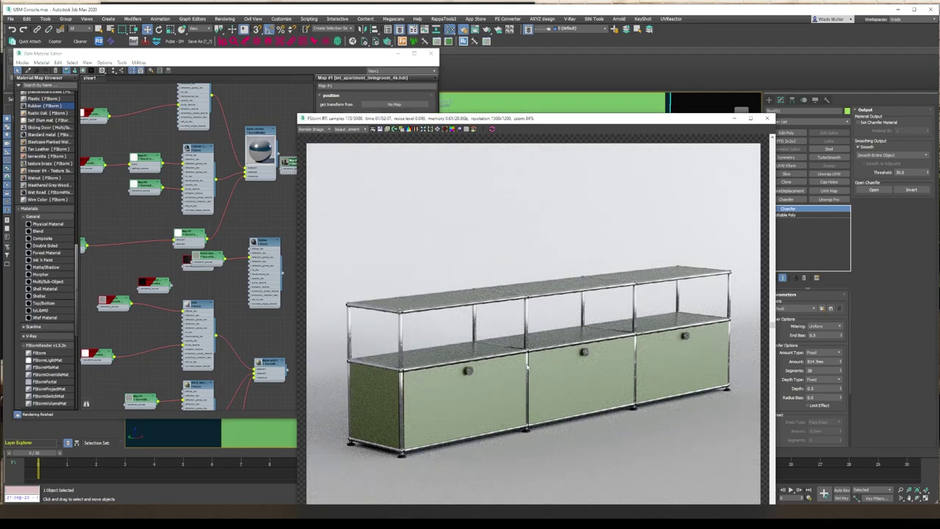
# - Reframe the console in the perspective view and create a physical camera from it
pyautogui.moveTo(352, 118); pyautogui.dragTo(804, 107)
pyautogui.moveTo(558, 309); pyautogui.dragTo(517, 301, button='middle')
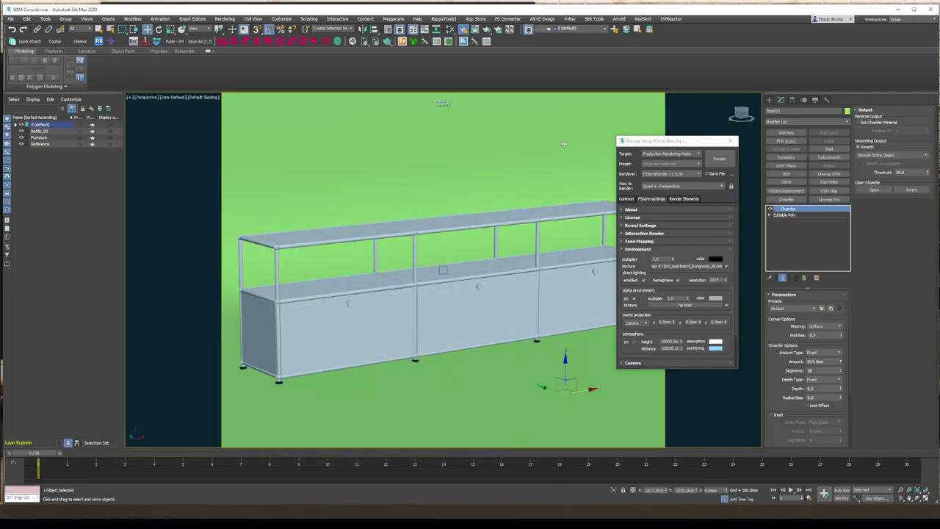
pyautogui.scroll(-5, 565, 143)
pyautogui.press('2')
pyautogui.keyDown('alt'); pyautogui.moveTo(564, 143); pyautogui.dragTo(491, 235, button='middle'); pyautogui.keyUp('alt')
pyautogui.scroll(2, 491, 235)
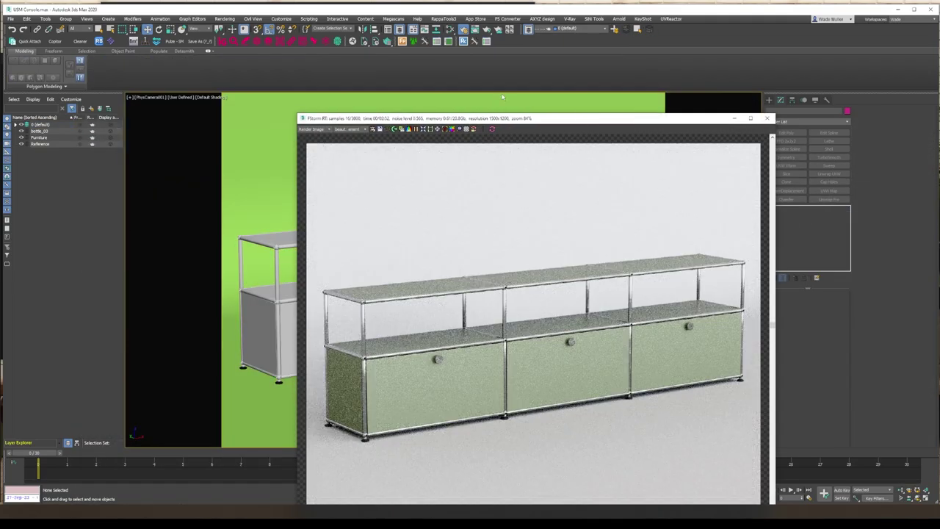
# - Insert an FStormColorCorrection map between the bitmap and the next map in the console's material network
pyautogui.moveTo(632, 121); pyautogui.dragTo(387, 53)
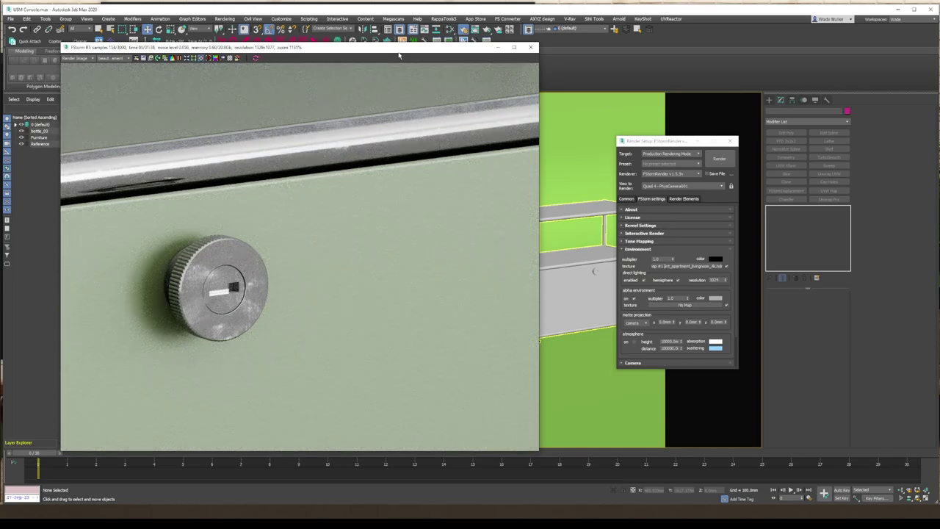
pyautogui.moveTo(368, 46); pyautogui.dragTo(64, 46)
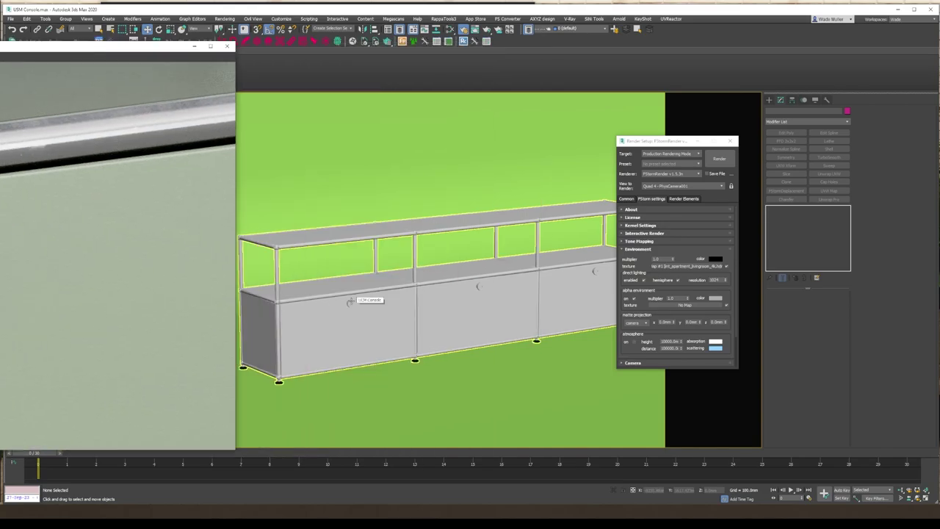
pyautogui.click(351, 302)
pyautogui.press('m')
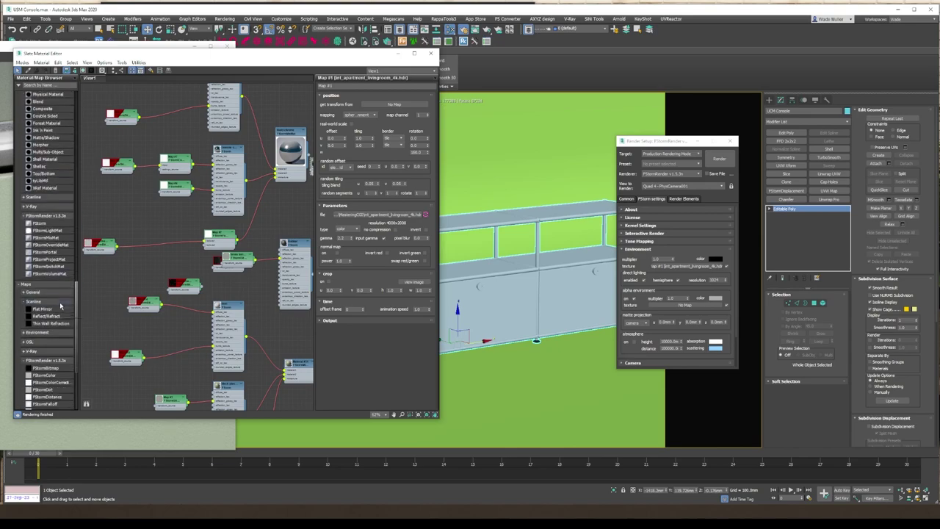
pyautogui.scroll(-3, 60, 306)
pyautogui.moveTo(52, 278); pyautogui.dragTo(142, 248)
# - Adjust the offset of the new color correction map
pyautogui.doubleClick(143, 248)
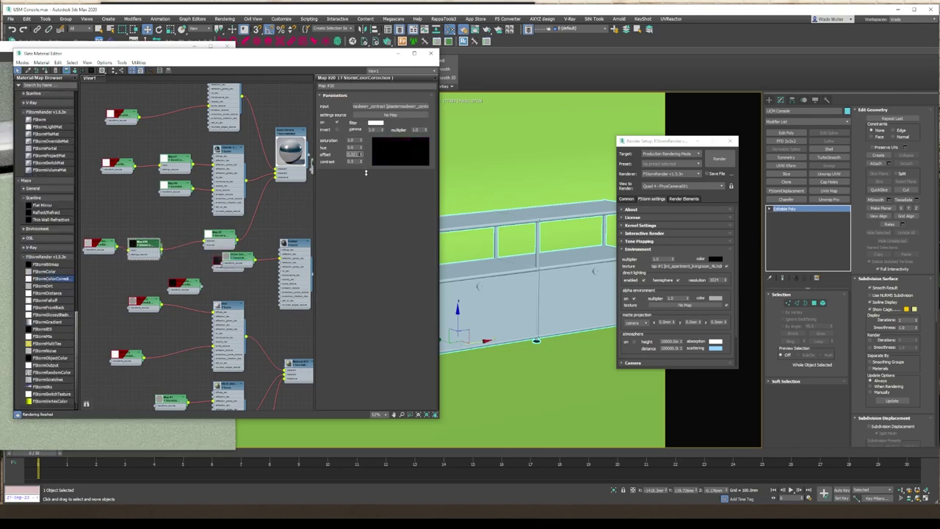
pyautogui.press('l')
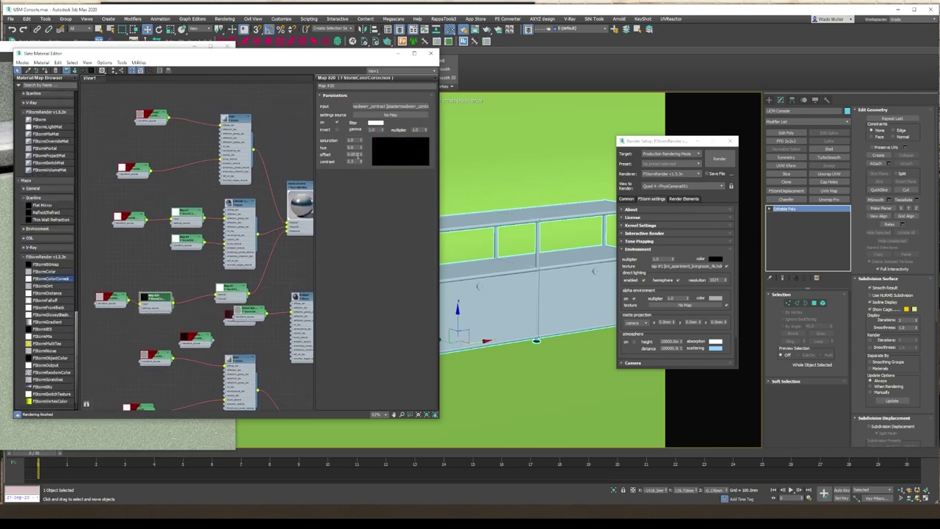
pyautogui.moveTo(360, 154); pyautogui.dragTo(365, 157)
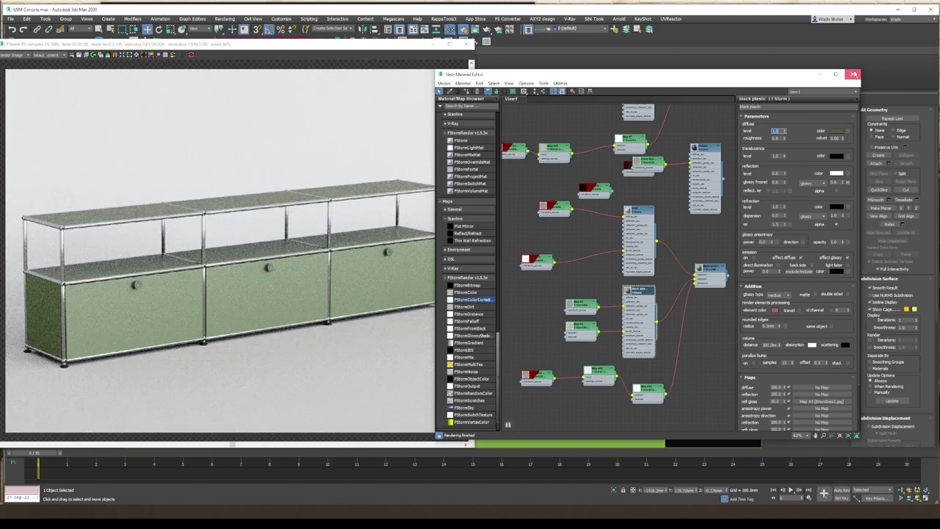
# - Set the fingerprint dirt map's tiling to 100 mm and inspect the console's surface in the render
pyautogui.click(854, 74)
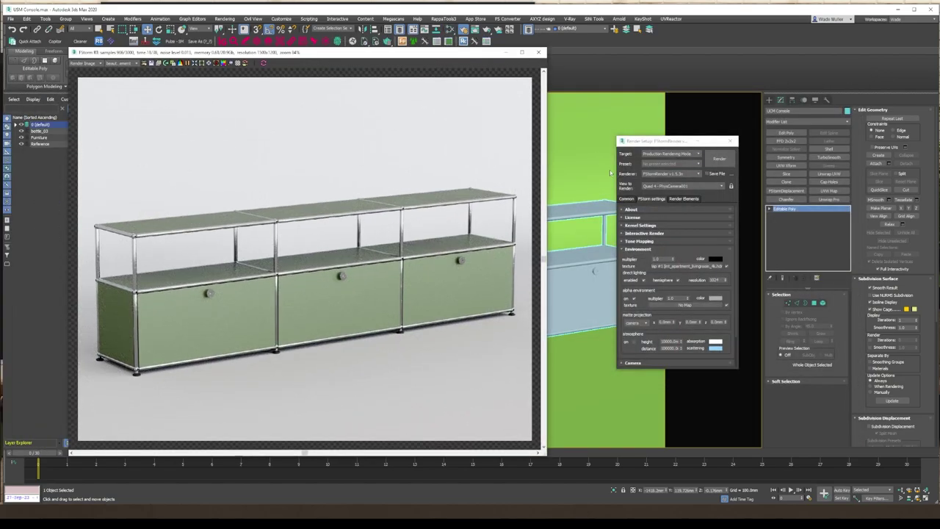
pyautogui.scroll(5, 437, 335)
pyautogui.scroll(-2, 437, 334)
pyautogui.press('m')
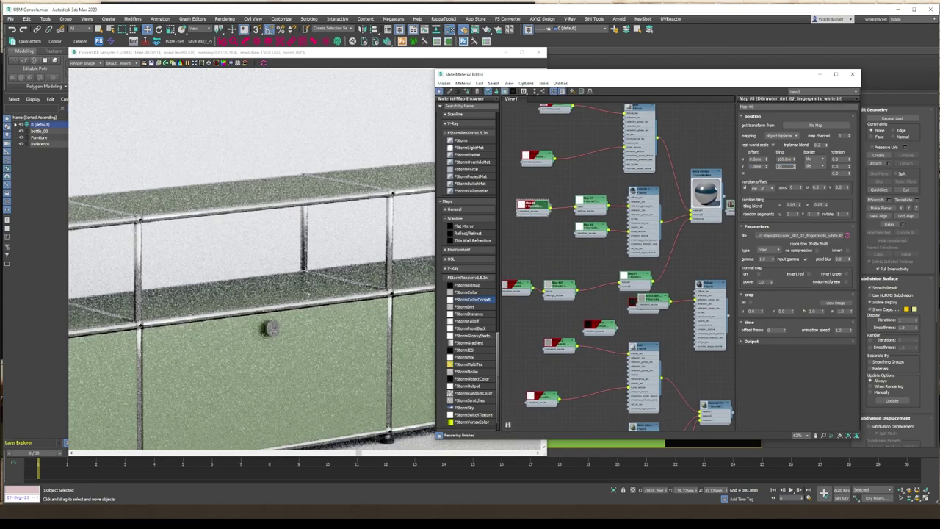
pyautogui.click(407, 376)
pyautogui.scroll(-4, 407, 375)
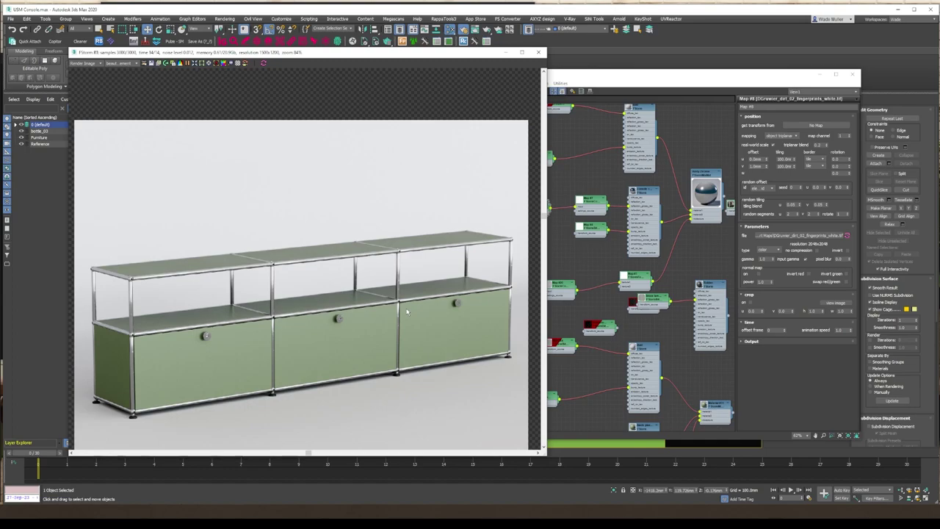
pyautogui.click(156, 64)
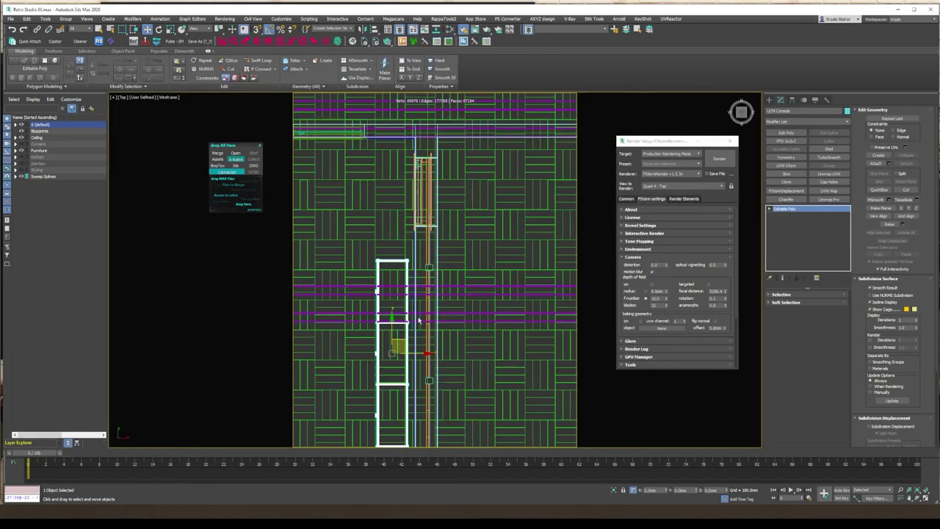
# - Frame the console in the Retro Studio scene's perspective view and bring potted plants in beside it
pyautogui.press('p')
pyautogui.press('z')
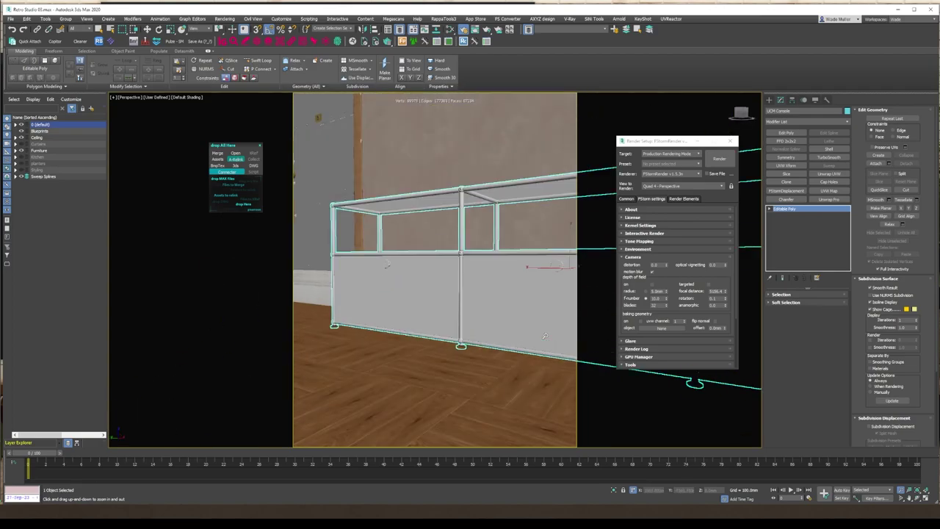
pyautogui.moveTo(545, 336); pyautogui.dragTo(608, 198)
pyautogui.press('w')
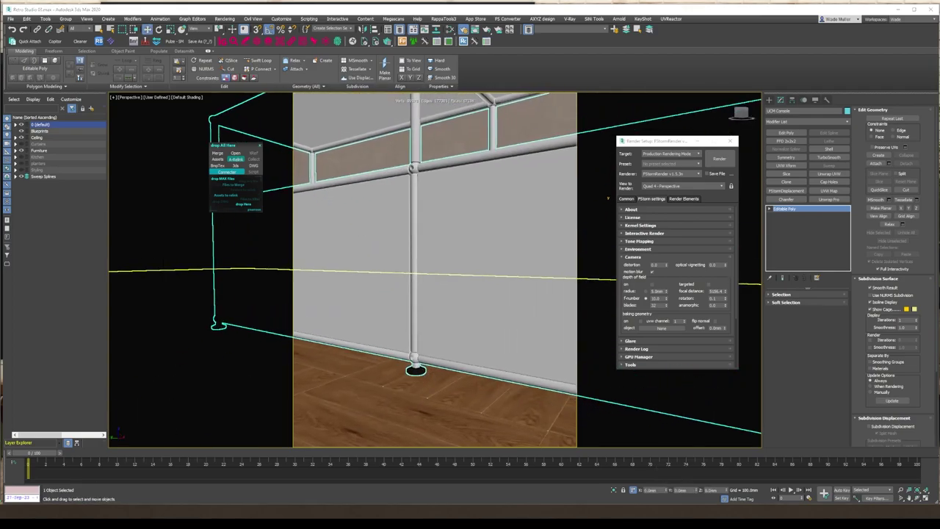
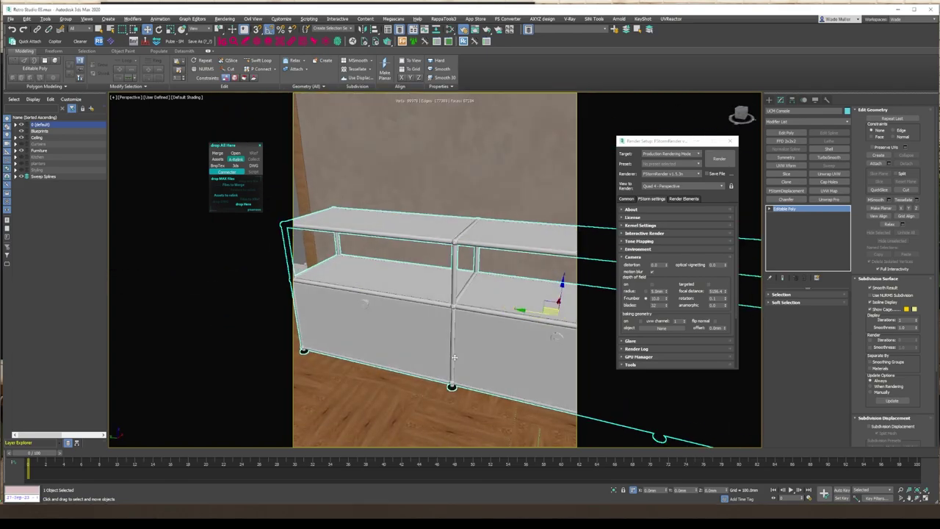
pyautogui.moveTo(428, 293); pyautogui.dragTo(277, 239)
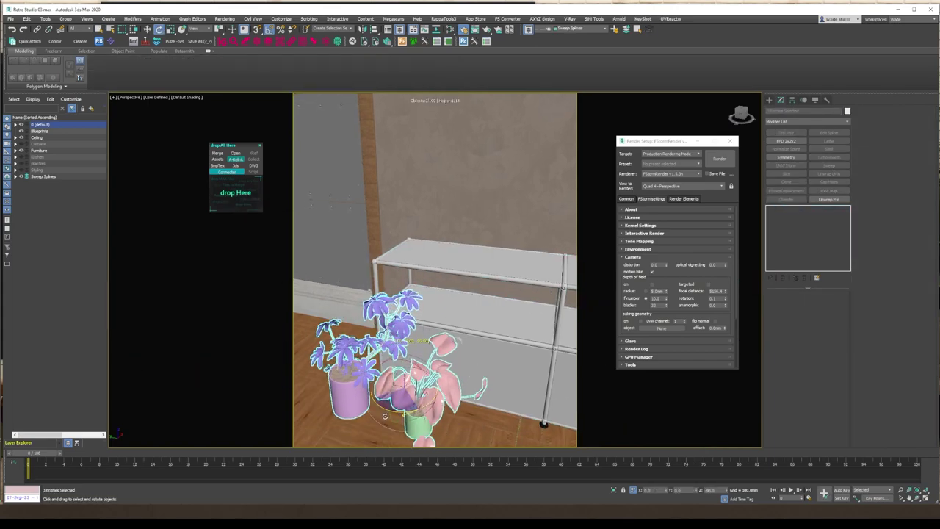
# - Align the bases of the potted plants with the console's top surface in the front view
pyautogui.keyDown('ctrl'); pyautogui.click(471, 367); pyautogui.keyUp('ctrl')
pyautogui.press('f')
pyautogui.hotkey('alt', 'q')
pyautogui.scroll(5, 426, 345)
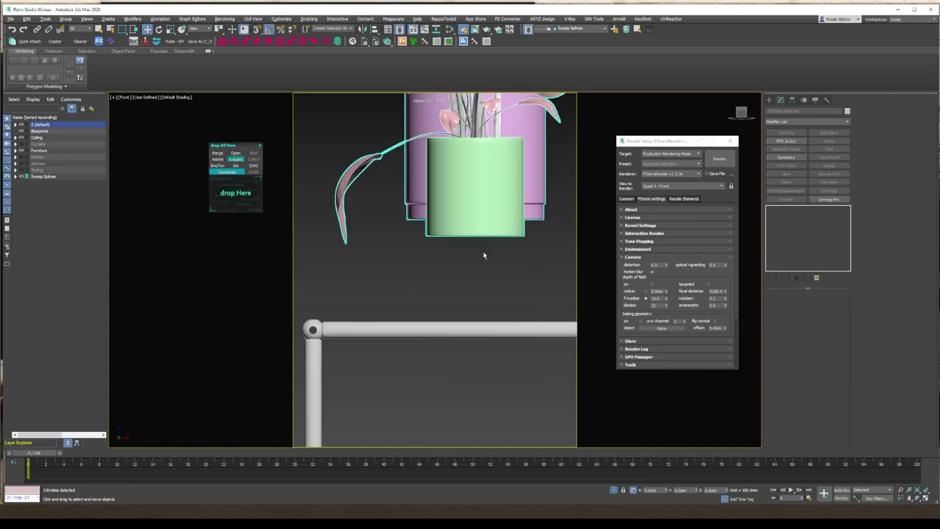
pyautogui.click(483, 255)
pyautogui.press('F3')
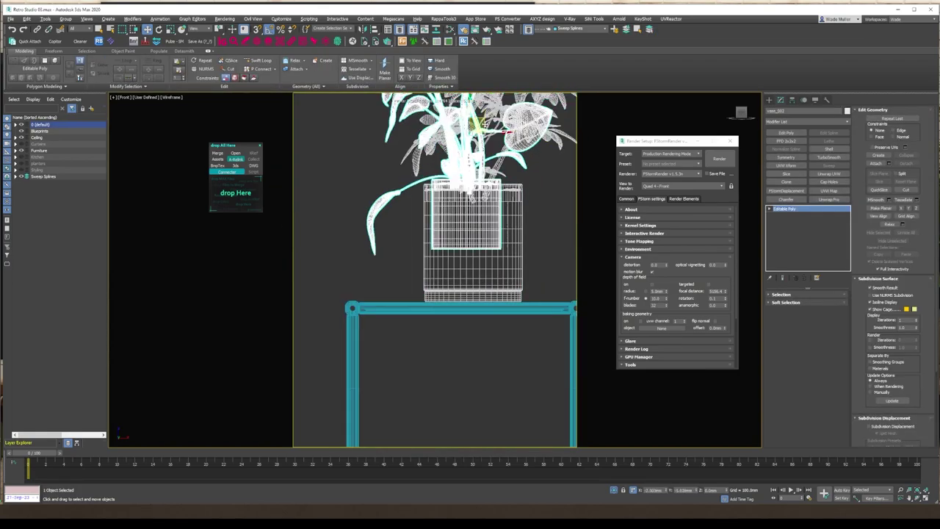
pyautogui.press('F3')
pyautogui.moveTo(412, 316)
pyautogui.keyDown('alt'); pyautogui.mouseDown(button='middle')
pyautogui.moveTo(438, 310)
pyautogui.moveTo(440, 338)
pyautogui.mouseUp(button='middle'); pyautogui.keyUp('alt')
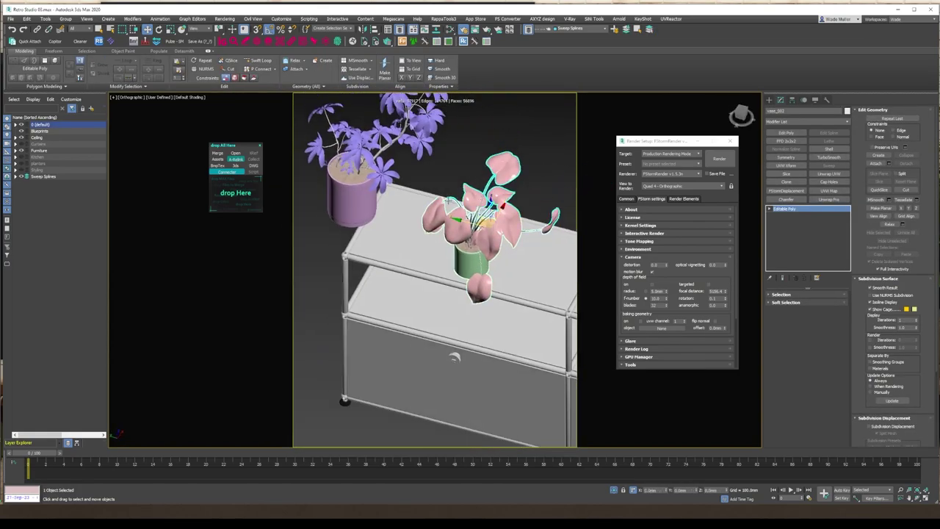
# - Arrange the large and small potted plants side by side at the end of the console top near the door
pyautogui.click(388, 125)
pyautogui.scroll(4, 352, 183)
pyautogui.press('p')
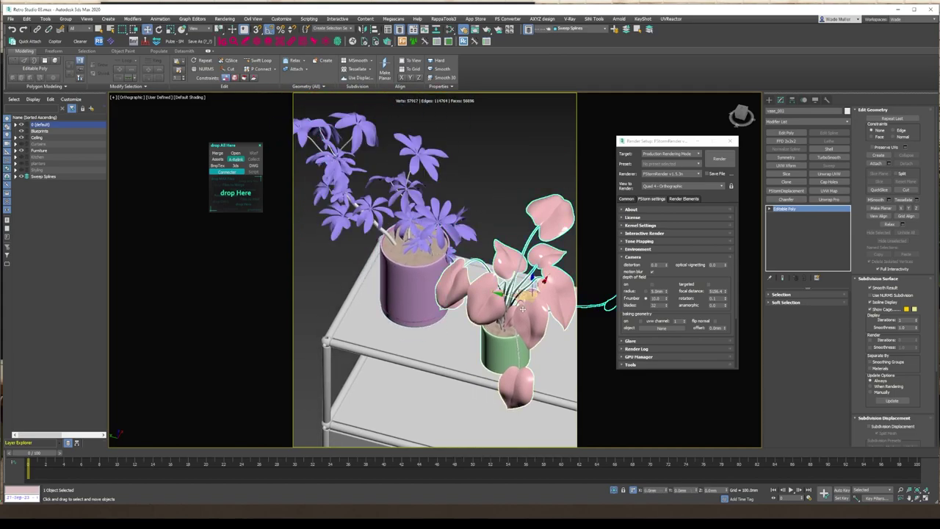
pyautogui.click(498, 284)
pyautogui.press('z')
pyautogui.keyDown('ctrl'); pyautogui.keyDown('alt'); pyautogui.moveTo(456, 345); pyautogui.dragTo(455, 365, button='middle'); pyautogui.keyUp('alt'); pyautogui.keyUp('ctrl')
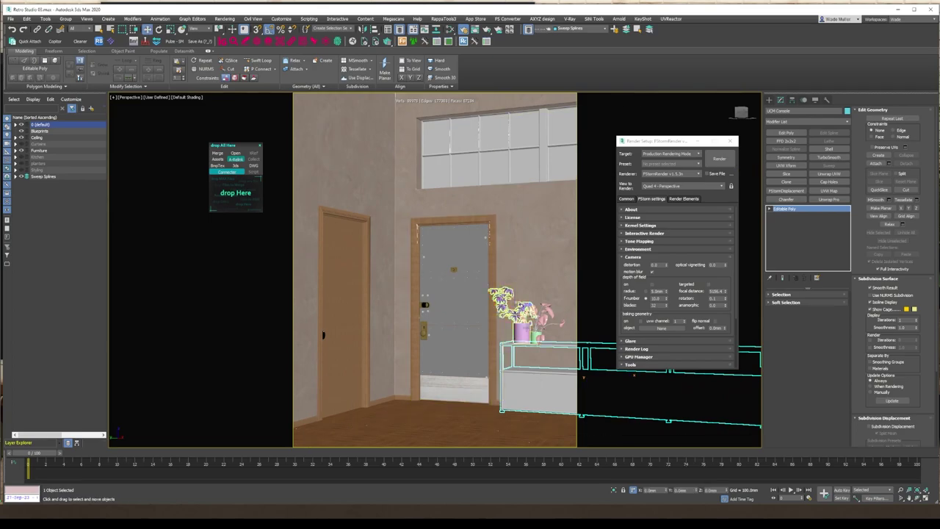
# - Compose a perspective view of the metal door and console, start the interactive render and create an FStorm camera from it
pyautogui.click(522, 309)
pyautogui.click(543, 371)
pyautogui.keyDown('ctrl'); pyautogui.keyDown('alt'); pyautogui.moveTo(543, 371); pyautogui.dragTo(515, 379, button='middle'); pyautogui.keyUp('alt'); pyautogui.keyUp('ctrl')
pyautogui.press('w')
pyautogui.hotkey('shift', 'q')
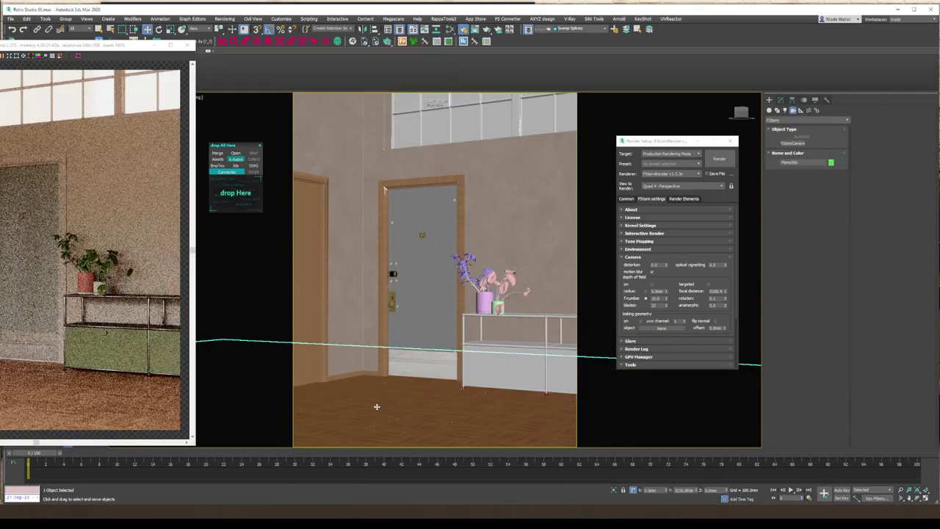
pyautogui.click(794, 143)
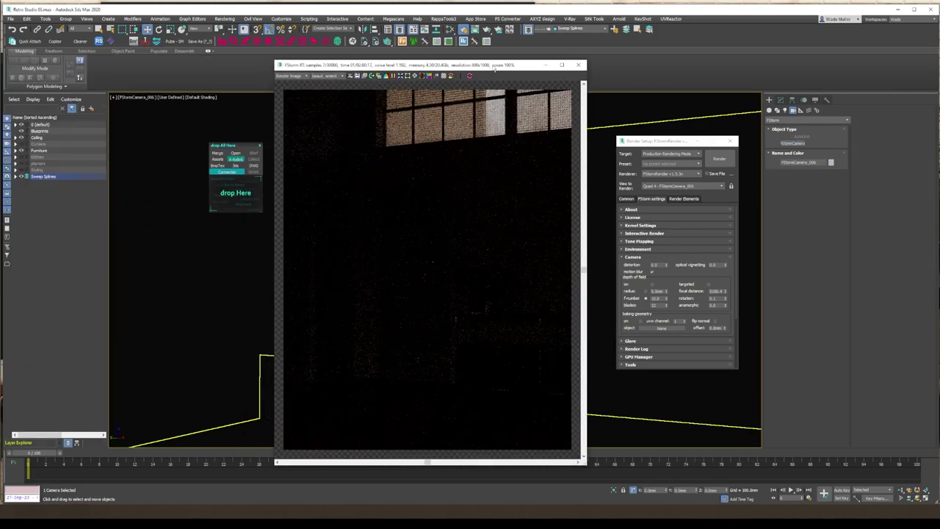
# - Rotate the abandoned_hopper_terminal_03_2k environment map about its W axis to about -134 degrees
pyautogui.click(517, 33)
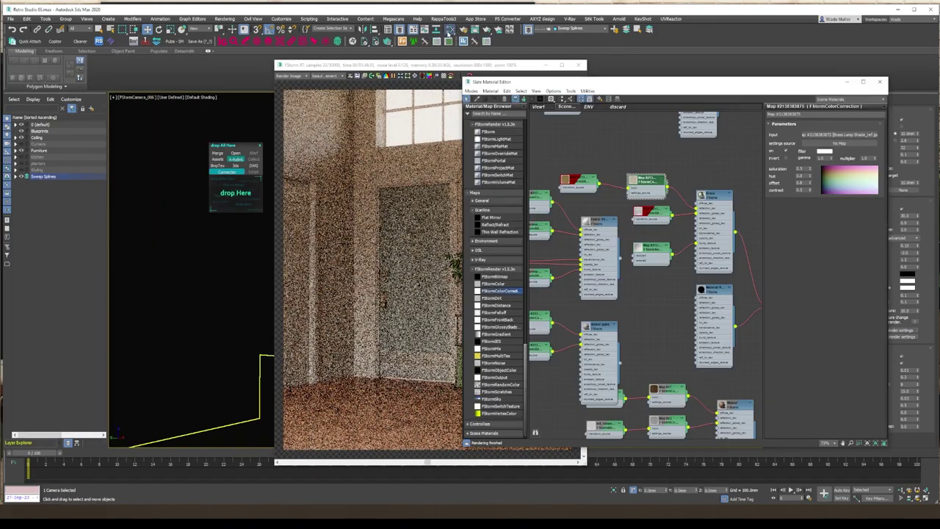
pyautogui.click(588, 106)
pyautogui.doubleClick(643, 249)
pyautogui.doubleClick(643, 251)
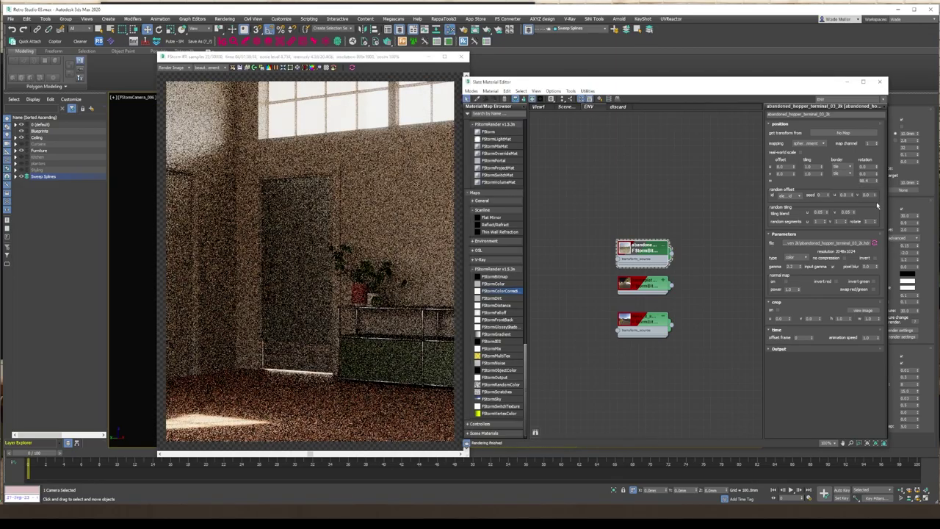
pyautogui.click(871, 181)
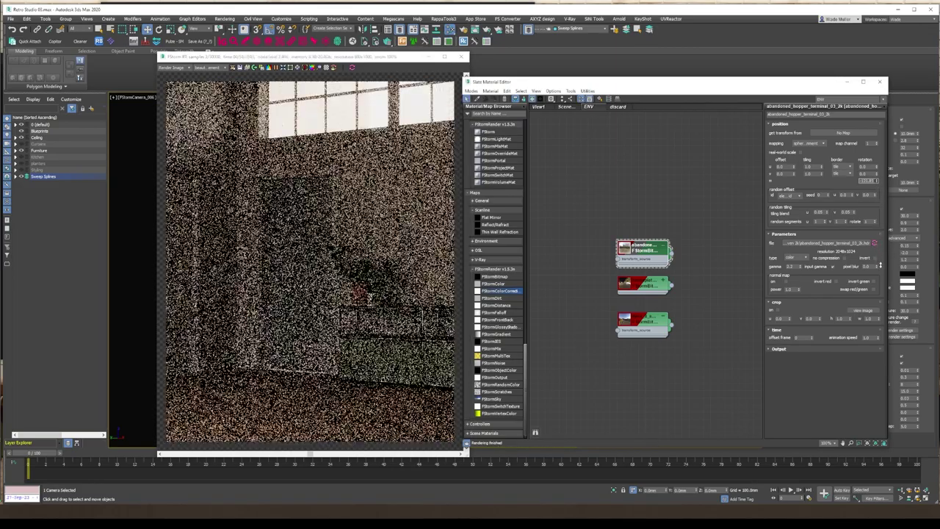
pyautogui.press('Return')
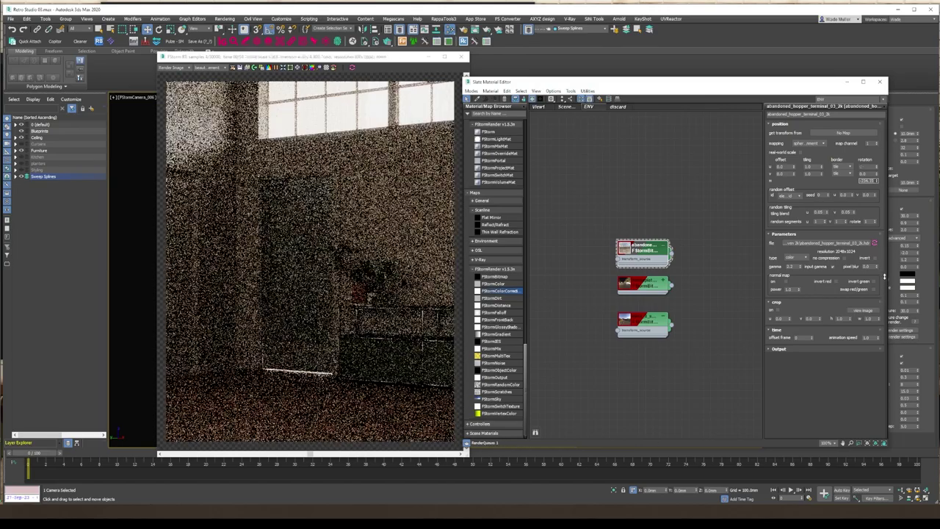
# - Set the FStorm camera's tone mapping exposure to 40 and give it a warm cream white balance
pyautogui.moveTo(792, 85); pyautogui.dragTo(680, 49)
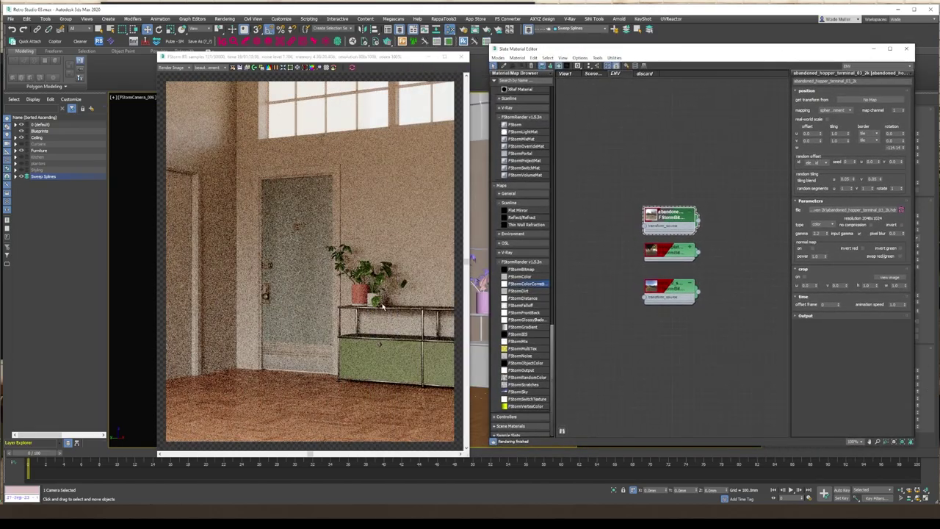
pyautogui.moveTo(588, 49); pyautogui.dragTo(707, 48)
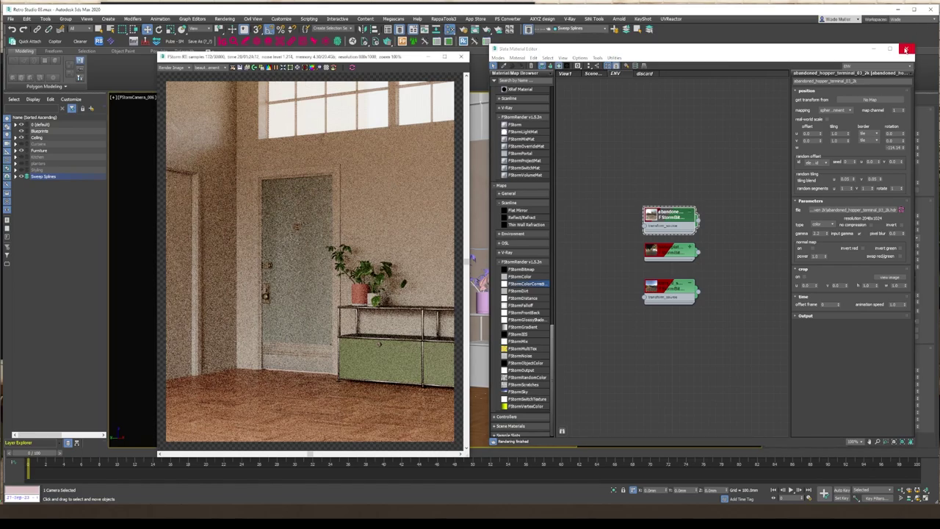
pyautogui.click(906, 49)
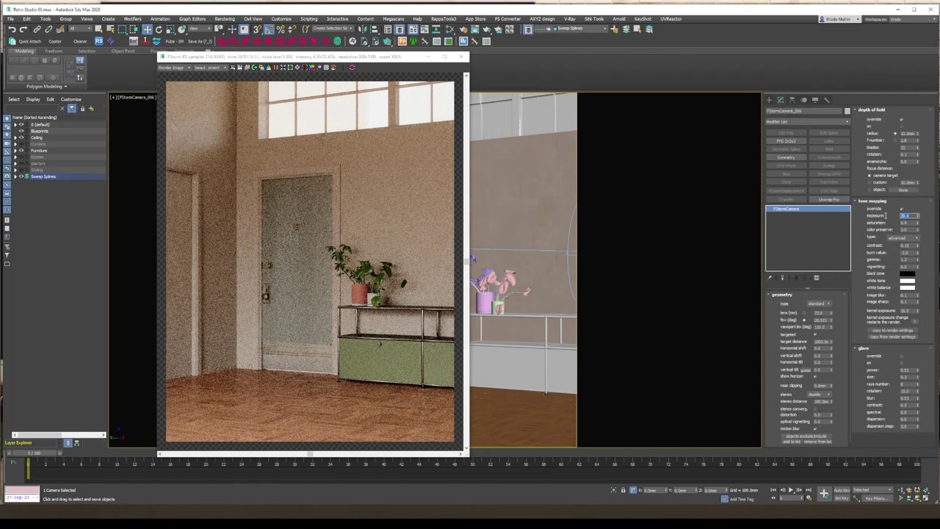
pyautogui.press('Return')
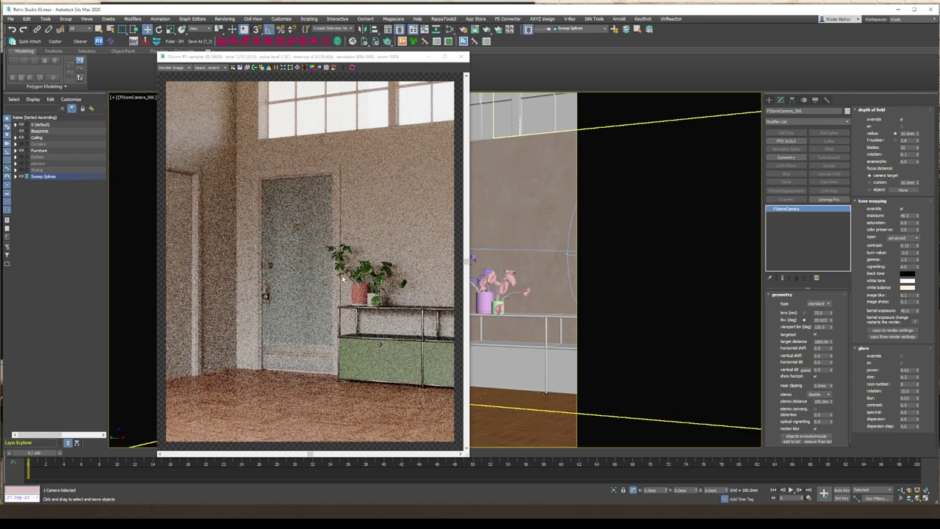
# - Open the warehouse glass material among the scene materials and check its parameters
pyautogui.press('m')
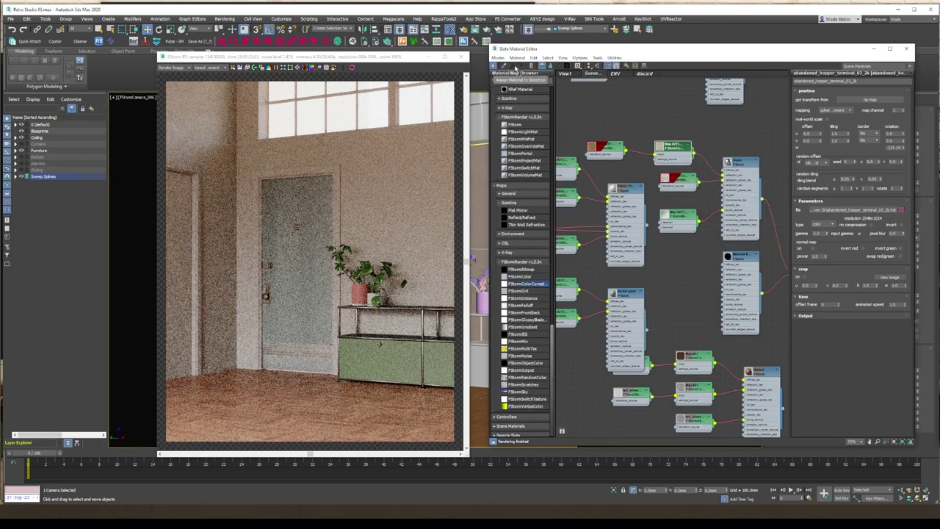
pyautogui.doubleClick(656, 174)
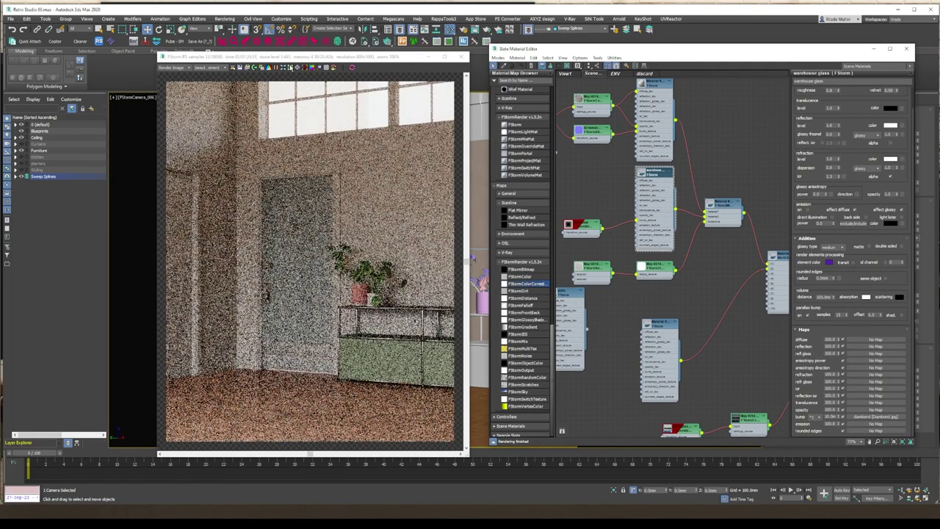
pyautogui.click(906, 49)
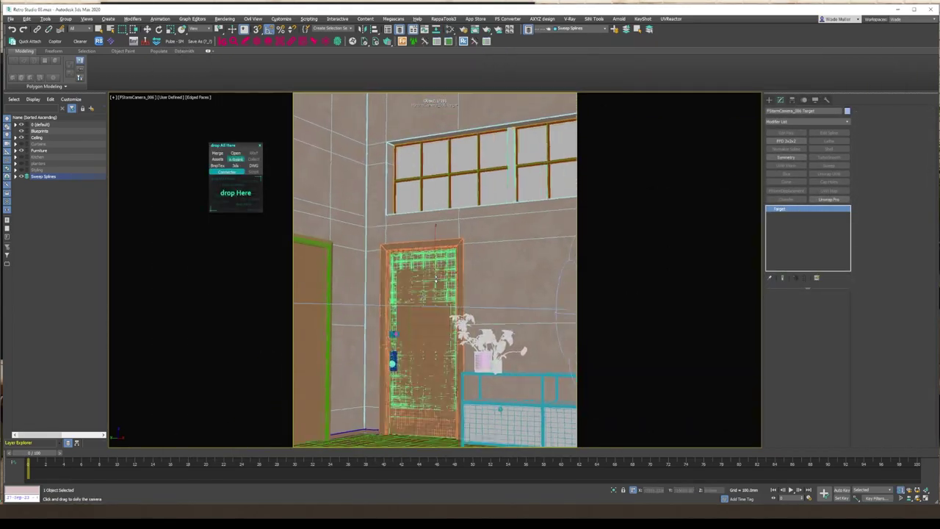
# - Select the FStorm camera and set its lens to 77.76 mm for the reframed view of both doors and the console
pyautogui.click(140, 97)
pyautogui.click(156, 233)
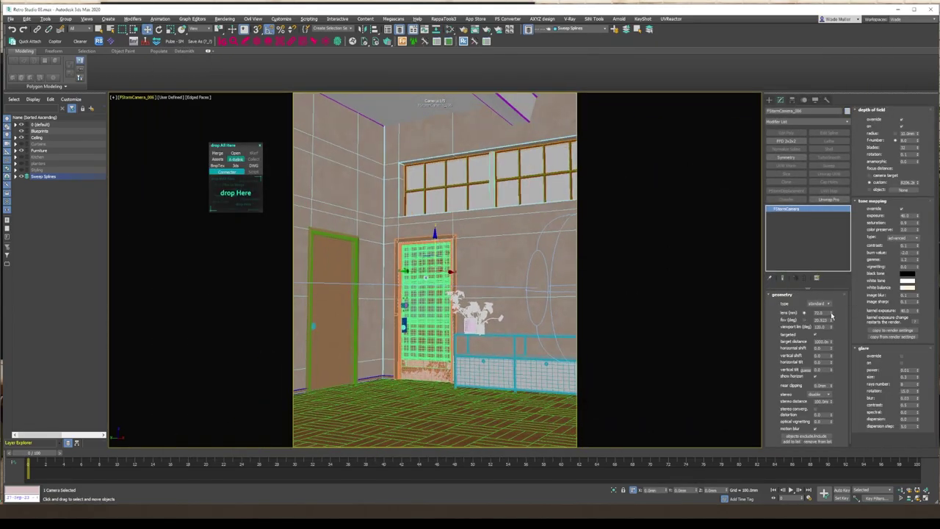
pyautogui.rightClick(395, 273)
pyautogui.click(402, 289)
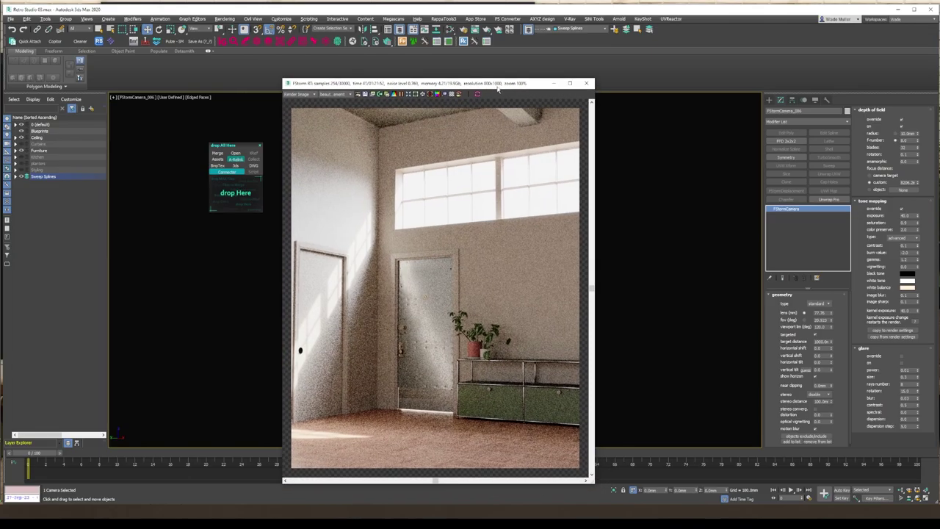
# - Rotate the abandoned_hopper_terminal_03_2k environment map about its W axis to redirect the sunlight entering the room
pyautogui.click(451, 29)
pyautogui.moveTo(900, 148); pyautogui.dragTo(900, 132)
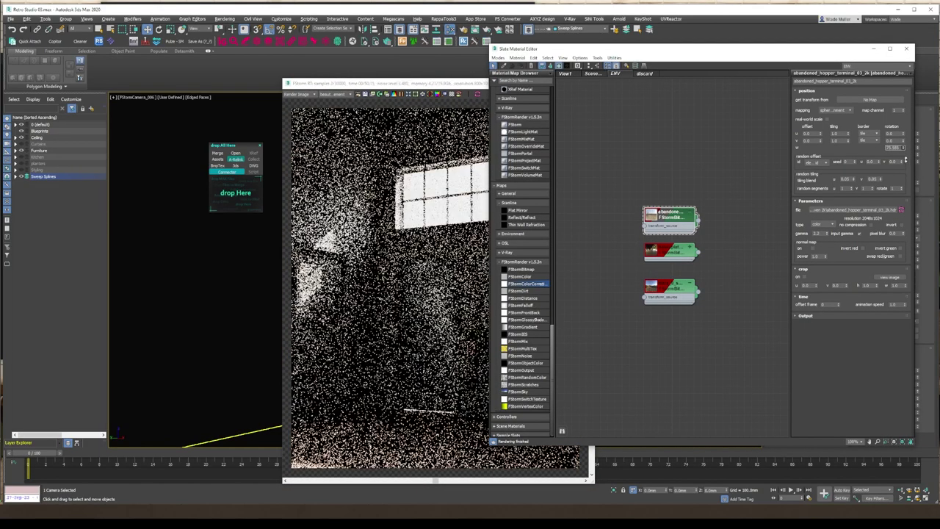
pyautogui.click(906, 50)
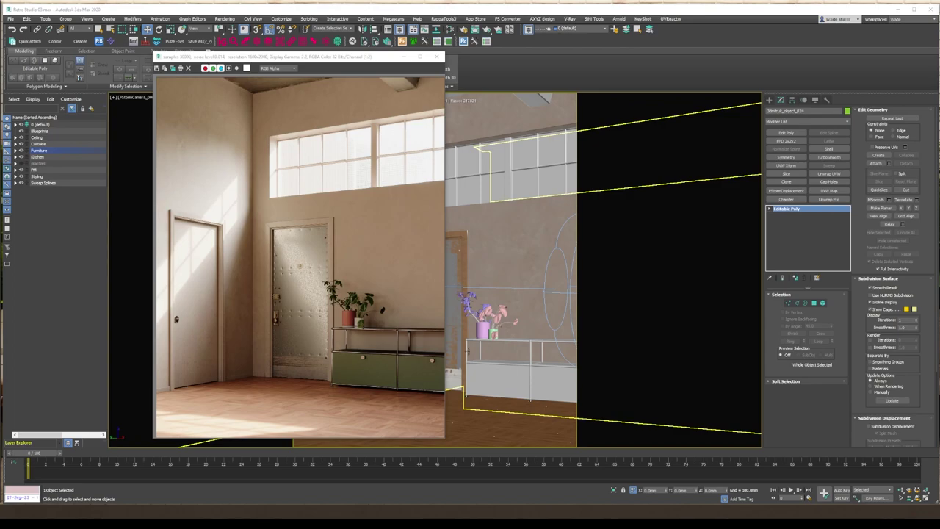
# - Examine the finished room render up close, from the plain door across the metal door to the plants and console
pyautogui.click(468, 352)
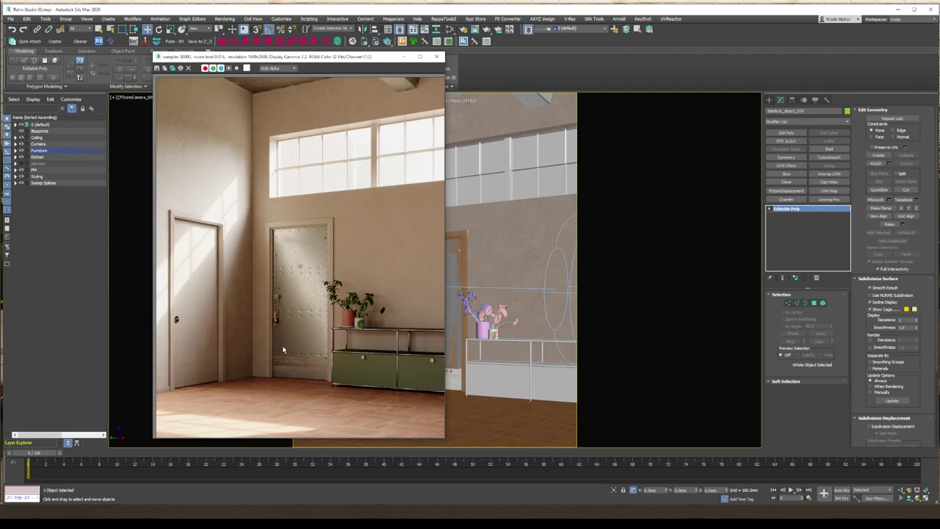
pyautogui.scroll(4, 245, 371)
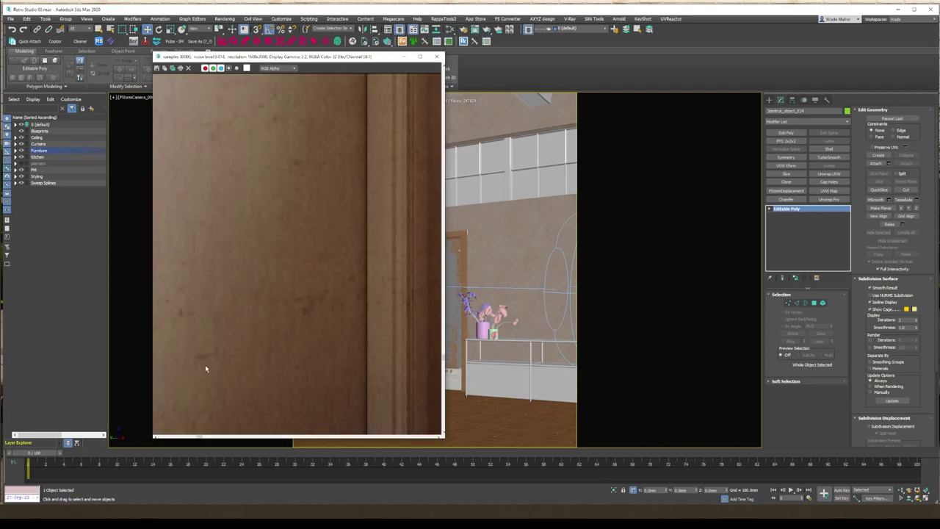
pyautogui.moveTo(331, 355); pyautogui.dragTo(314, 347, button='middle')
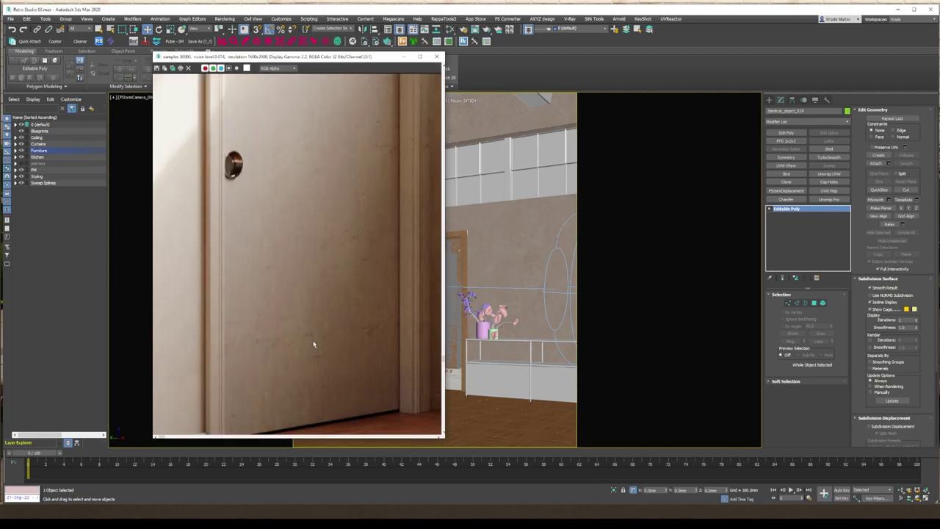
pyautogui.scroll(-2, 314, 336)
pyautogui.moveTo(390, 326); pyautogui.dragTo(246, 366, button='middle')
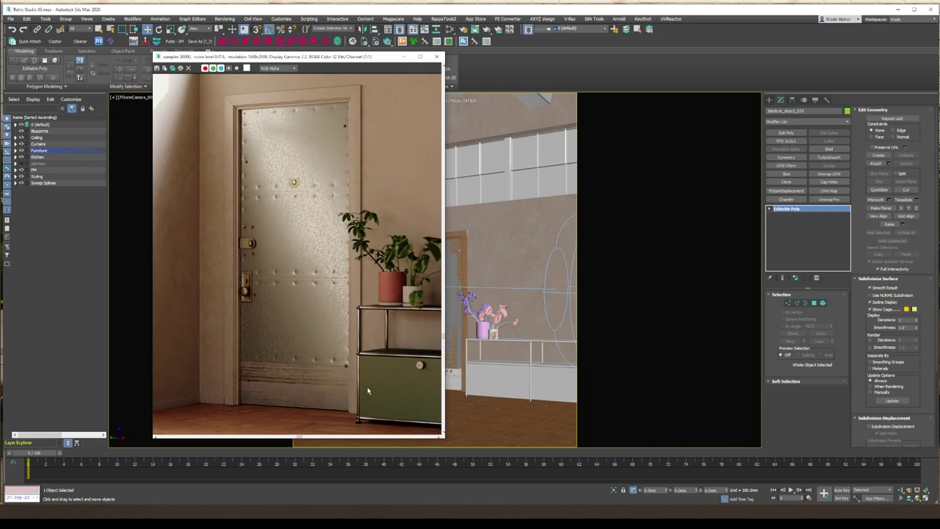
pyautogui.moveTo(380, 326); pyautogui.dragTo(180, 286, button='middle')
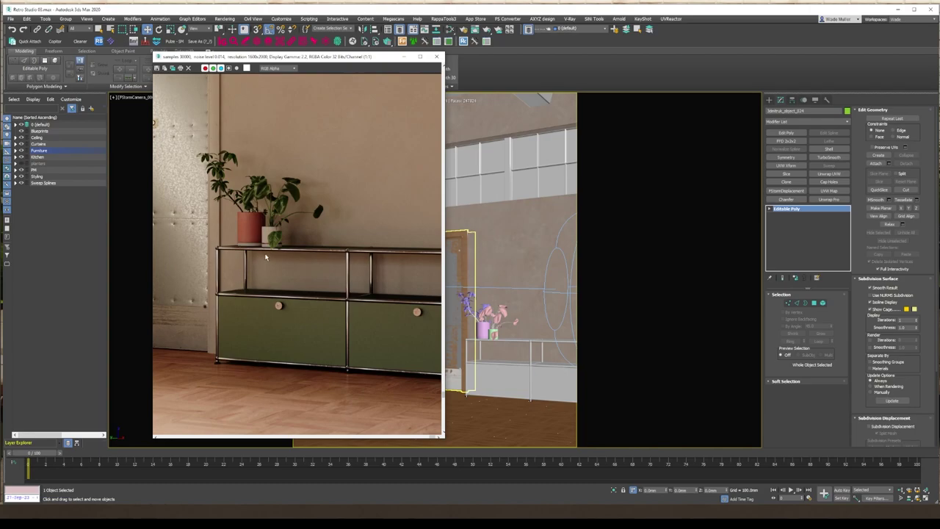
# - Examine the high windows above the metal door in the render up close, checking the panes and surrounding wall, and review the whole image
pyautogui.scroll(2, 268, 260)
pyautogui.scroll(-6, 272, 266)
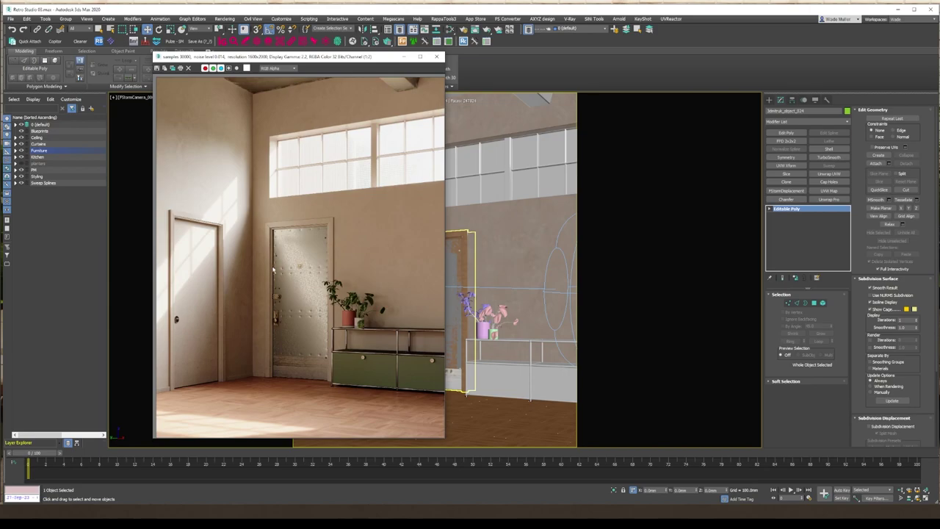
pyautogui.scroll(3, 296, 141)
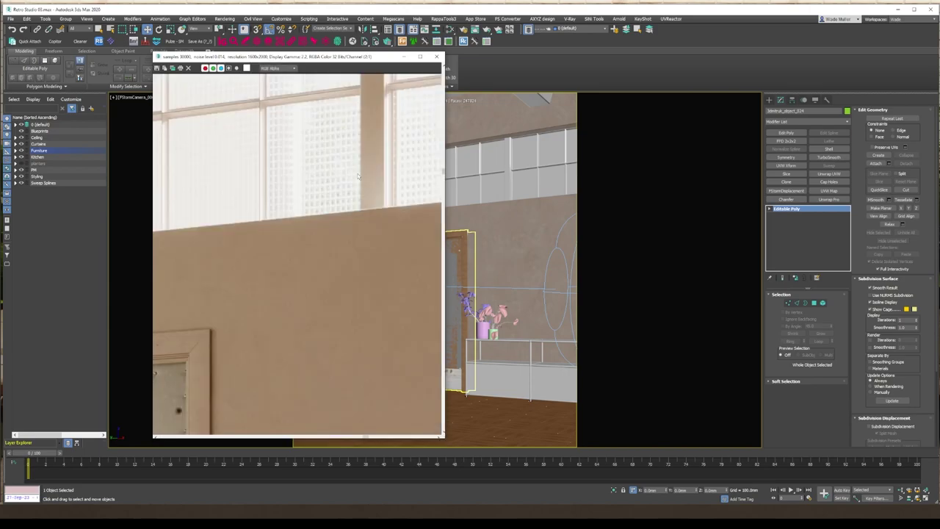
pyautogui.moveTo(314, 256); pyautogui.dragTo(300, 277, button='middle')
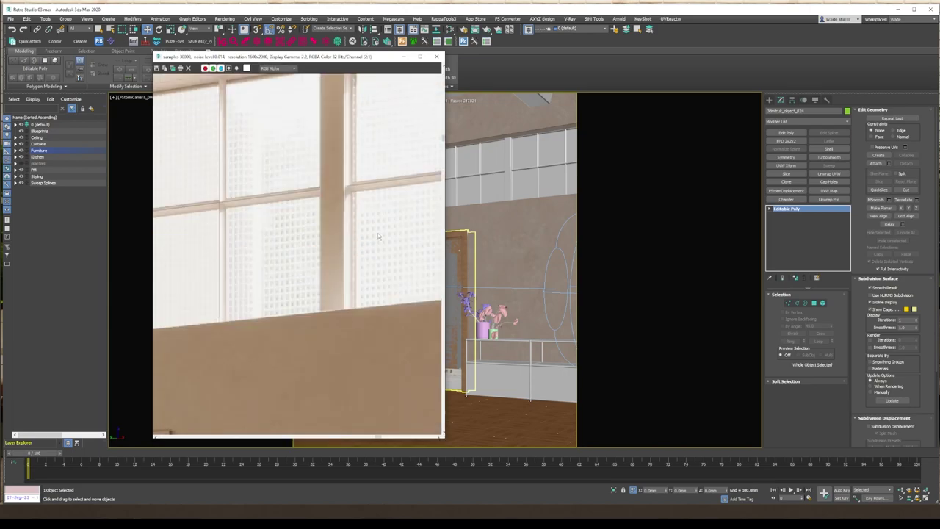
pyautogui.moveTo(377, 233); pyautogui.dragTo(369, 258, button='middle')
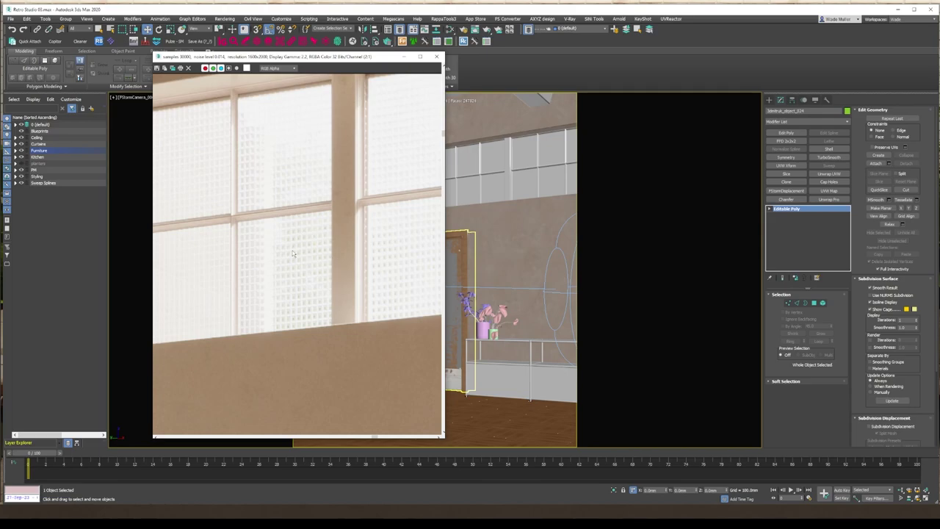
pyautogui.scroll(-2, 293, 253)
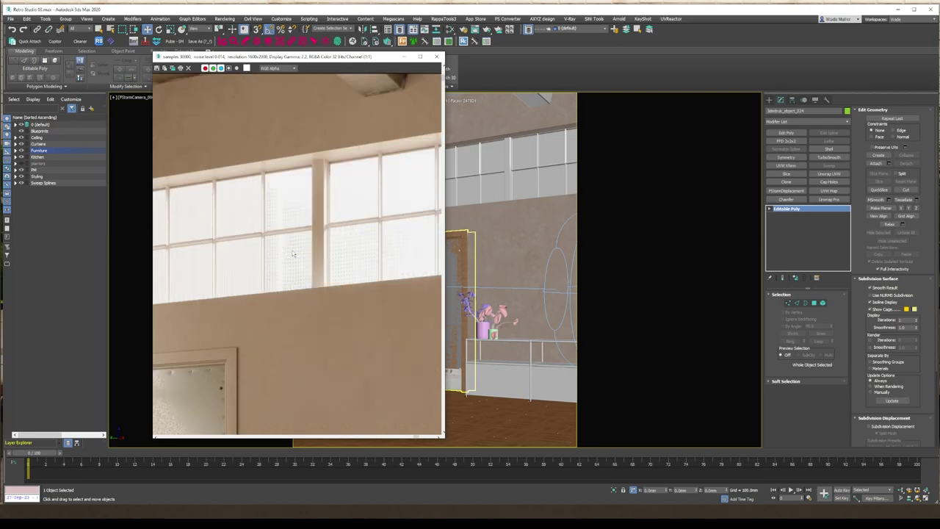
pyautogui.scroll(-1, 256, 227)
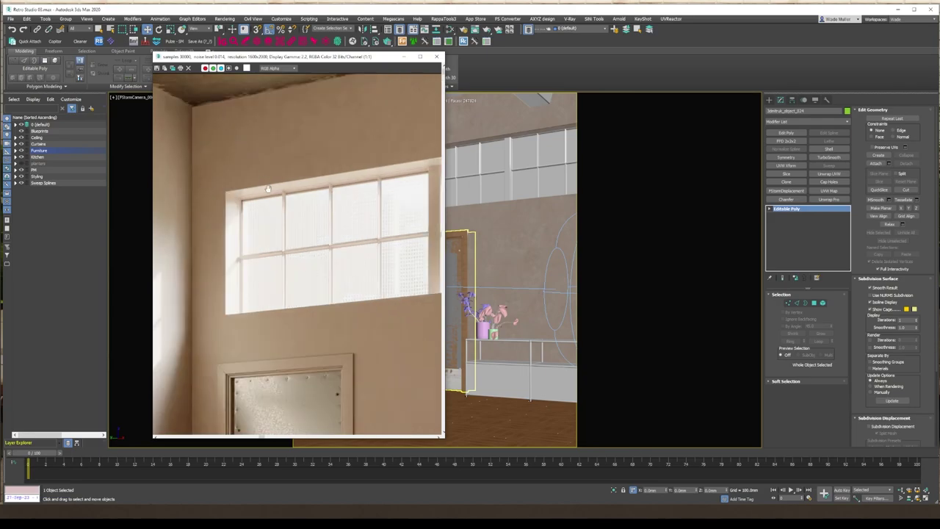
pyautogui.moveTo(217, 130); pyautogui.dragTo(265, 129, button='middle')
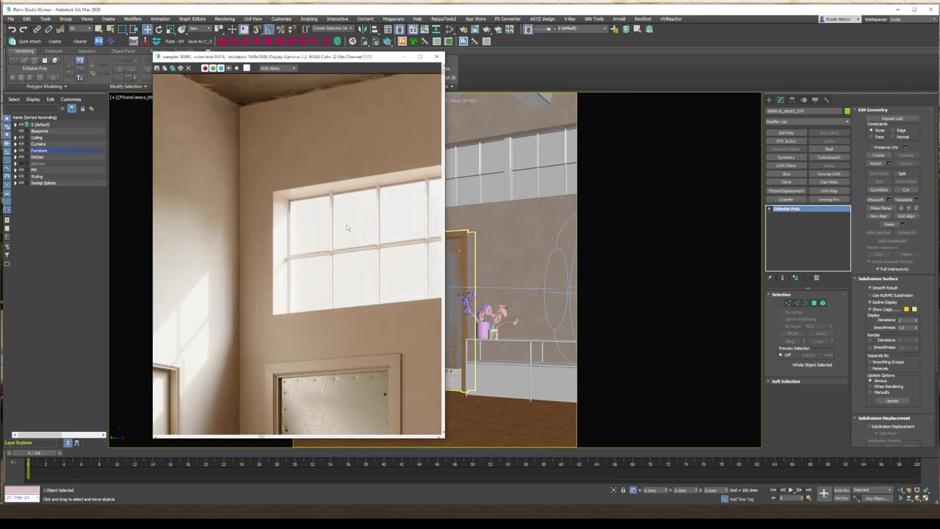
pyautogui.scroll(-2, 258, 224)
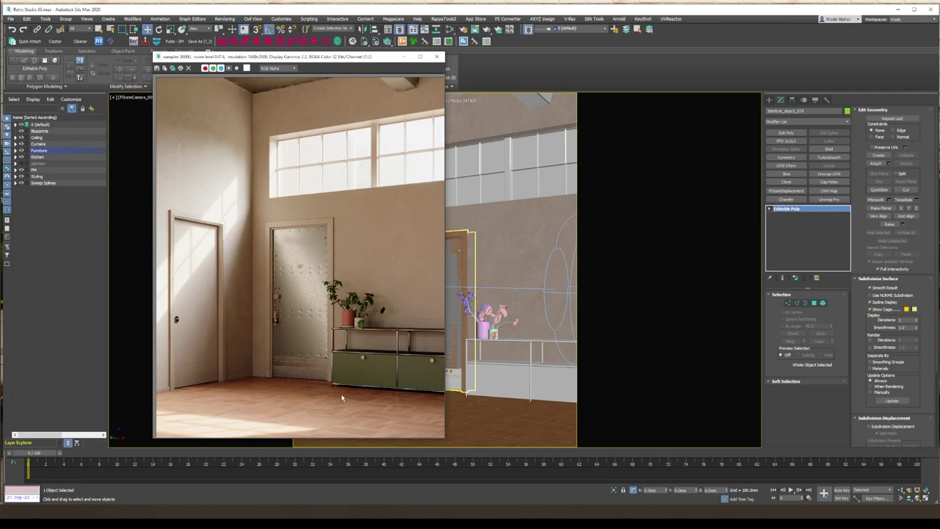
pyautogui.click(580, 409)
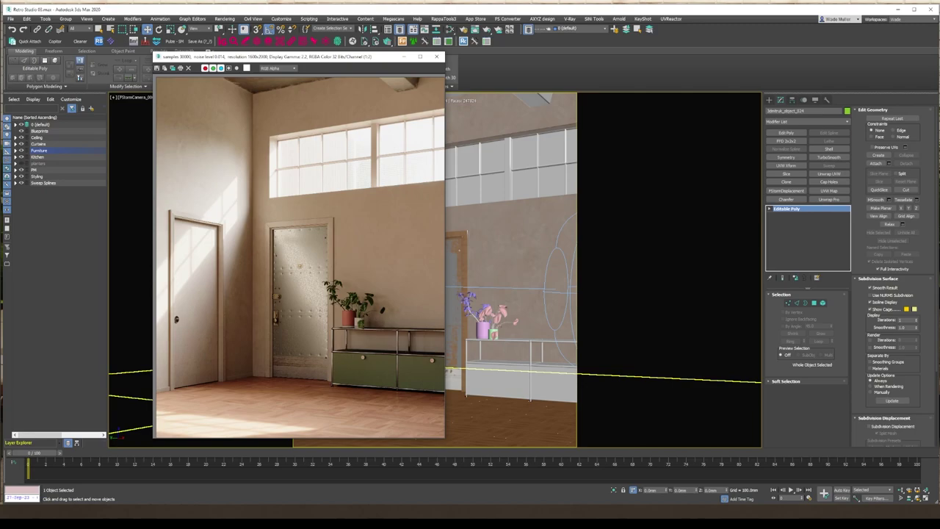